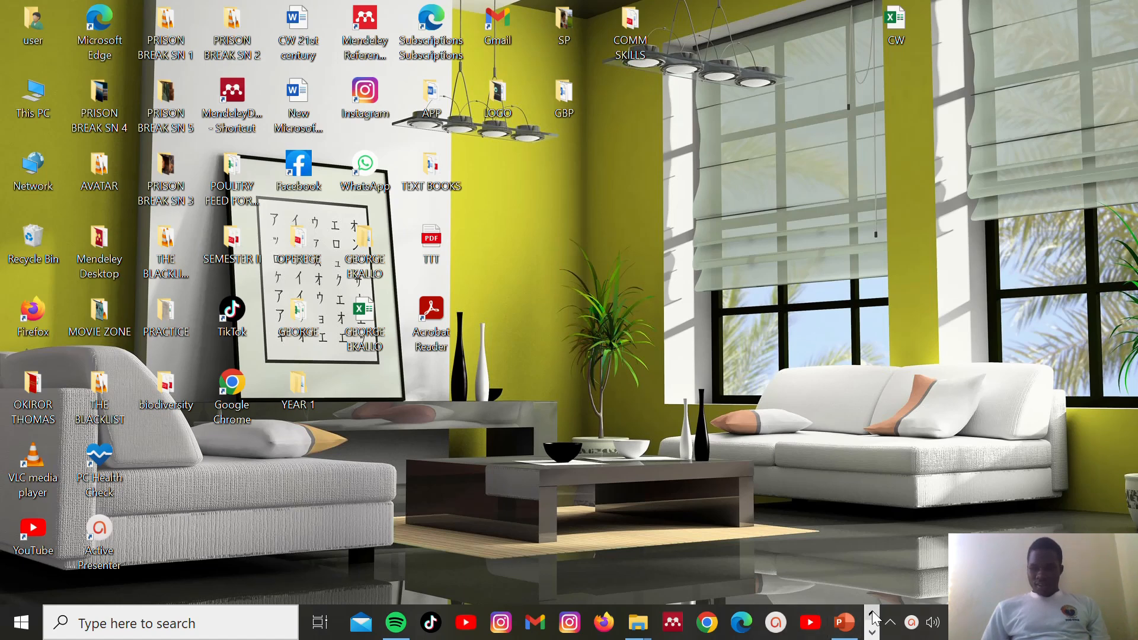
- Switch to the CW workbook in Excel and open the first MTC grade cell, C3, for editing
{"action": "left_click", "coordinate": [871, 632]}
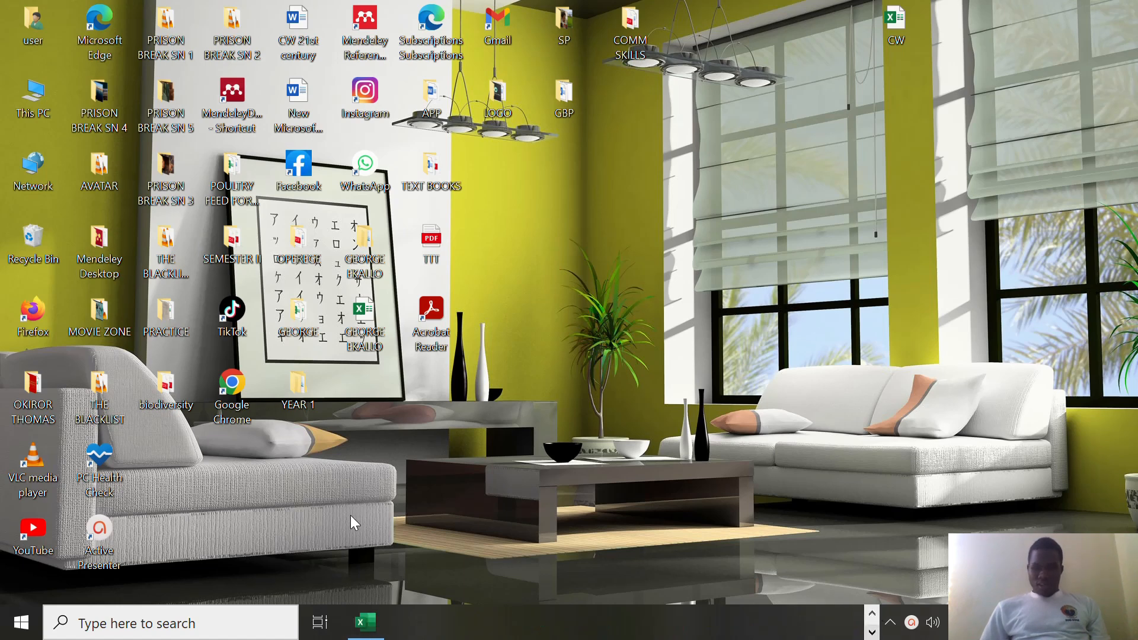
{"action": "left_click", "coordinate": [367, 627]}
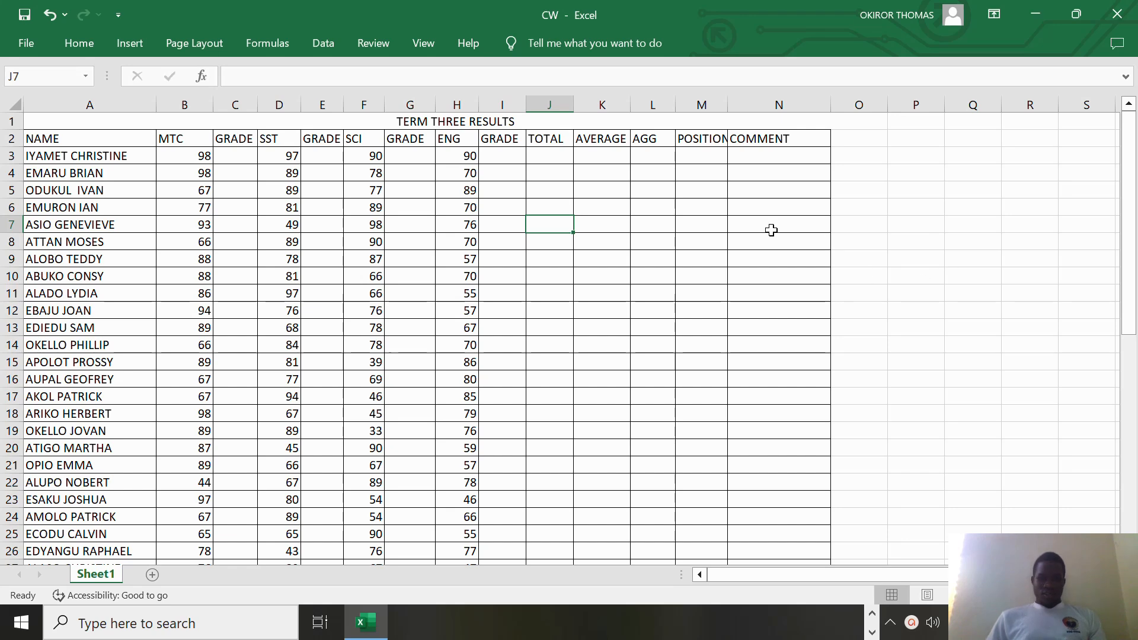
{"action": "double_click", "coordinate": [231, 157]}
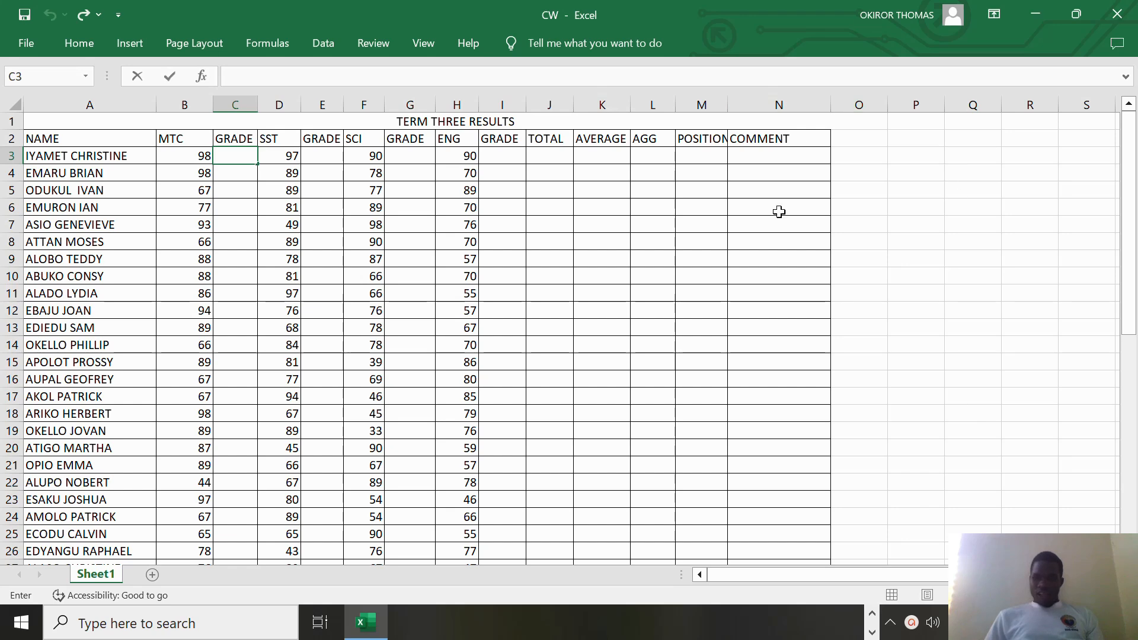
- Enter the heading GRADING in cell P12, beside the results table
{"action": "left_click", "coordinate": [909, 308]}
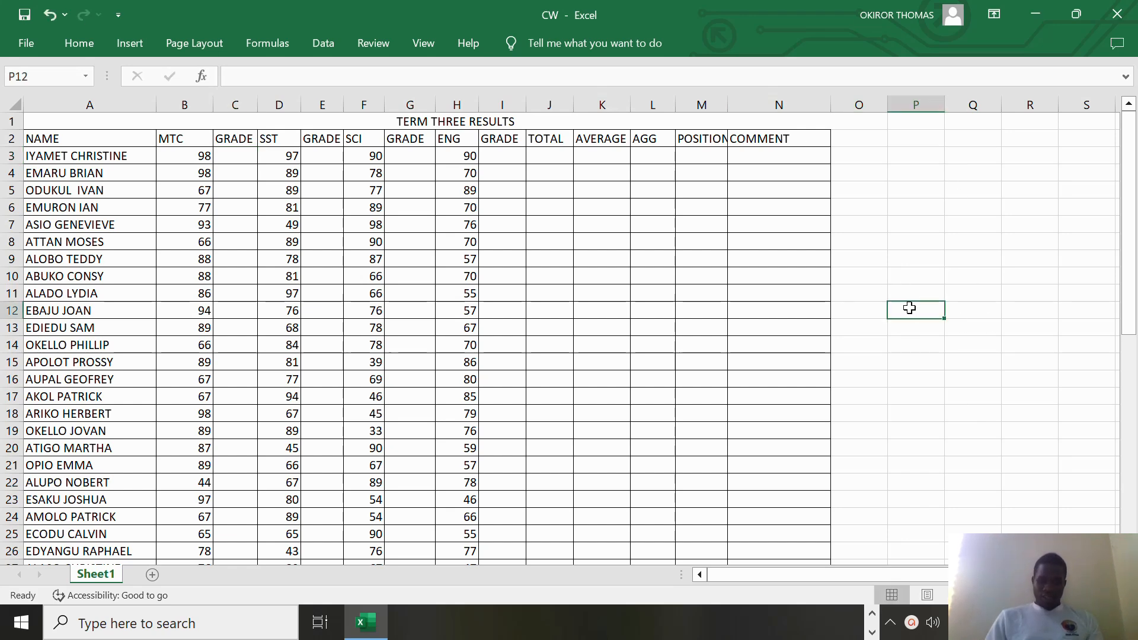
{"action": "type", "text": "gradi"}
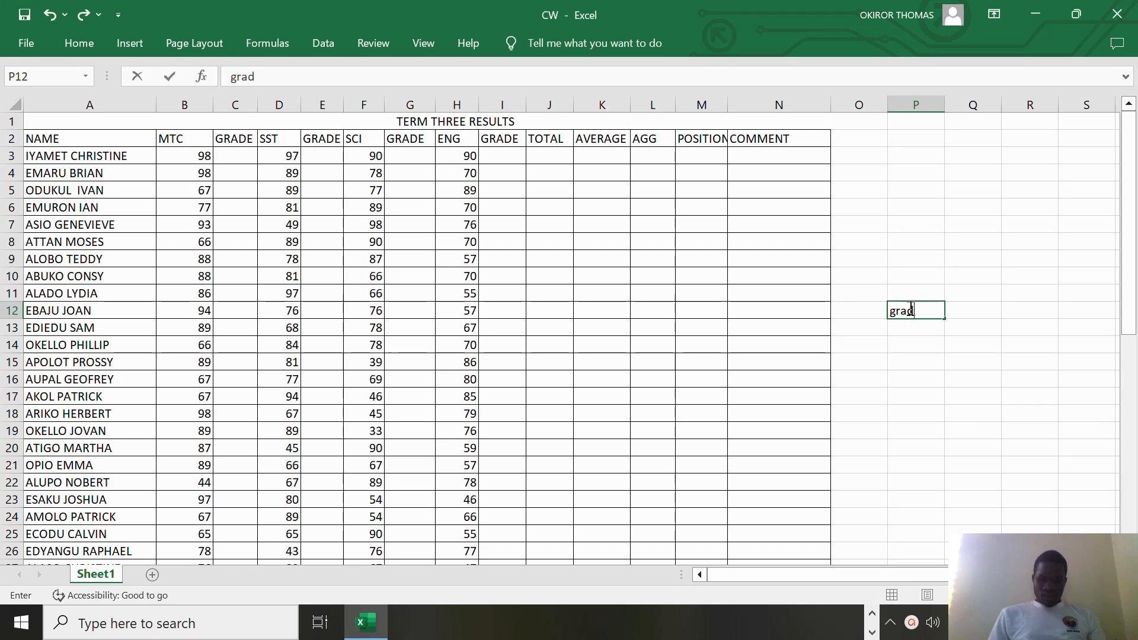
{"action": "key", "text": "BackSpace"}
{"action": "key", "text": "BackSpace"}
{"action": "key", "text": "BackSpace"}
{"action": "key", "text": "BackSpace"}
{"action": "key", "text": "BackSpace"}
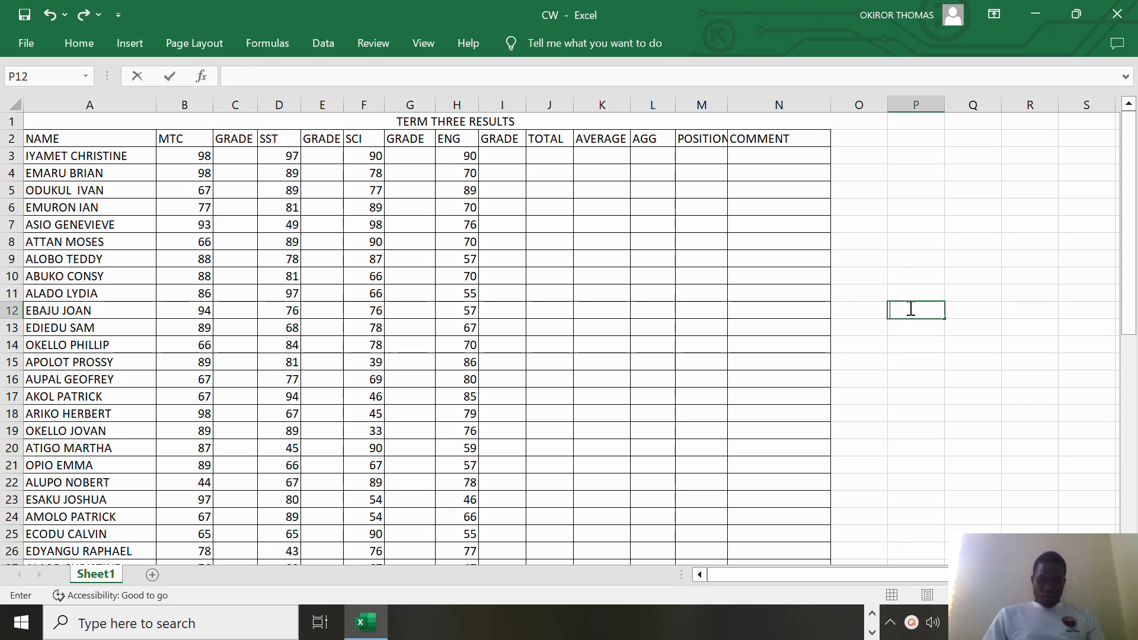
{"action": "type", "text": "GRADIN"}
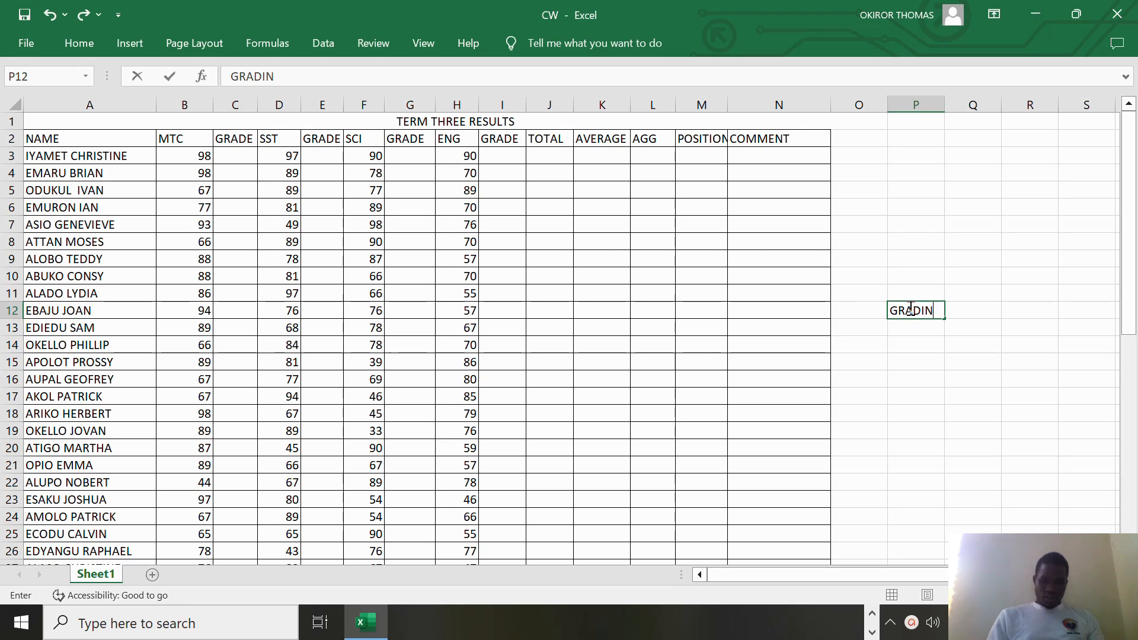
{"action": "type", "text": "G"}
- Fill the first grading row under the heading with 90 in P13, 100 in Q13 and D1 in R13
{"action": "left_click", "coordinate": [908, 325]}
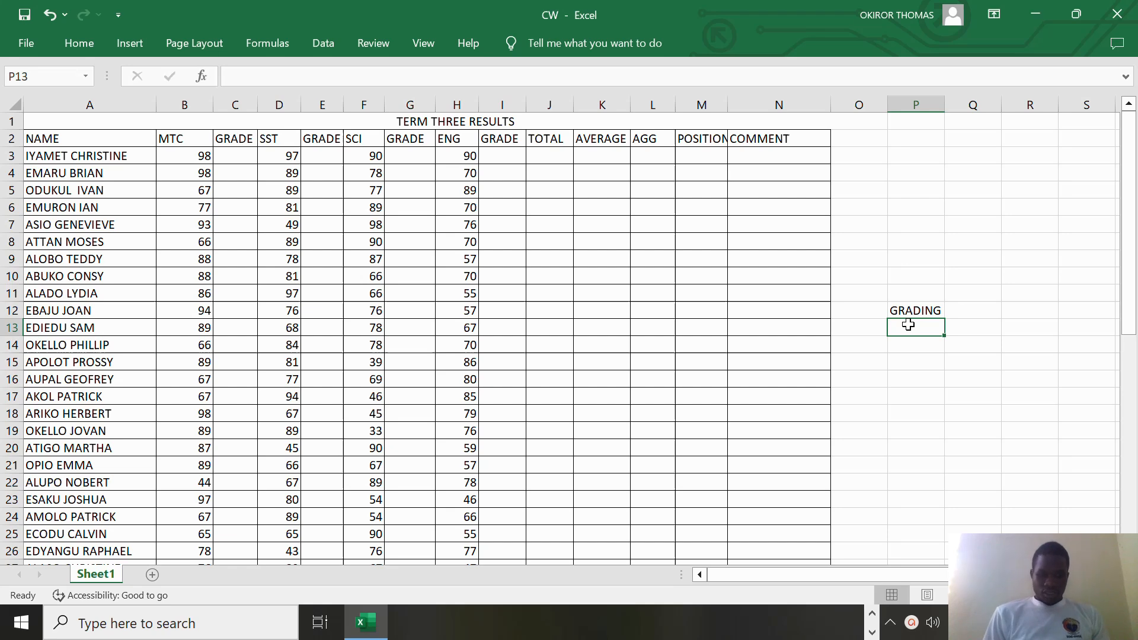
{"action": "type", "text": "90"}
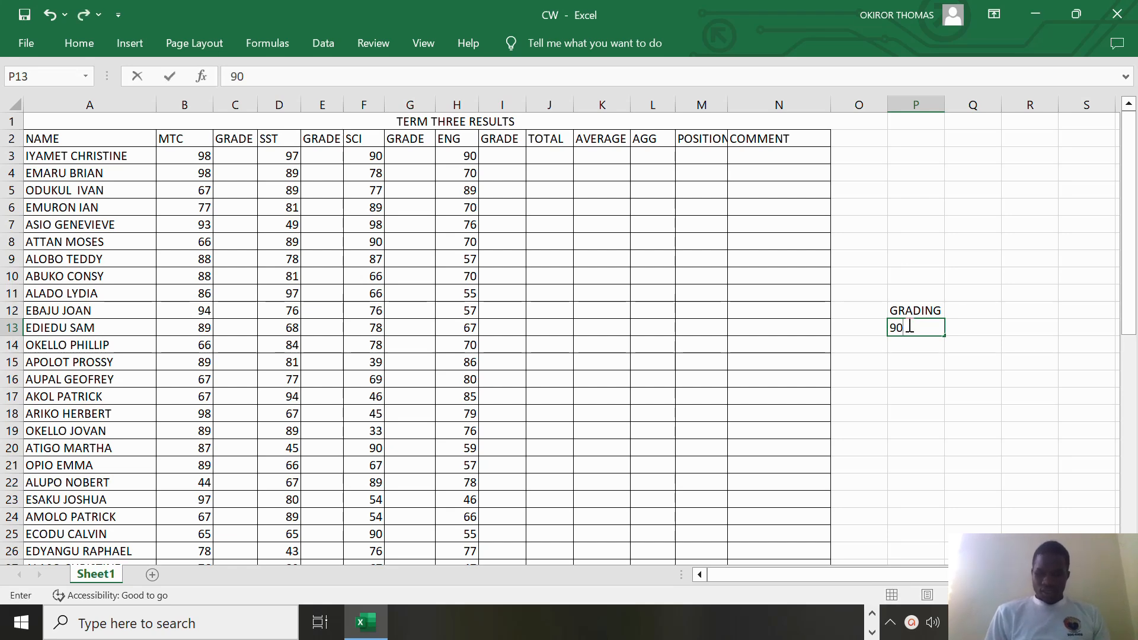
{"action": "key", "text": "Tab"}
{"action": "type", "text": "100"}
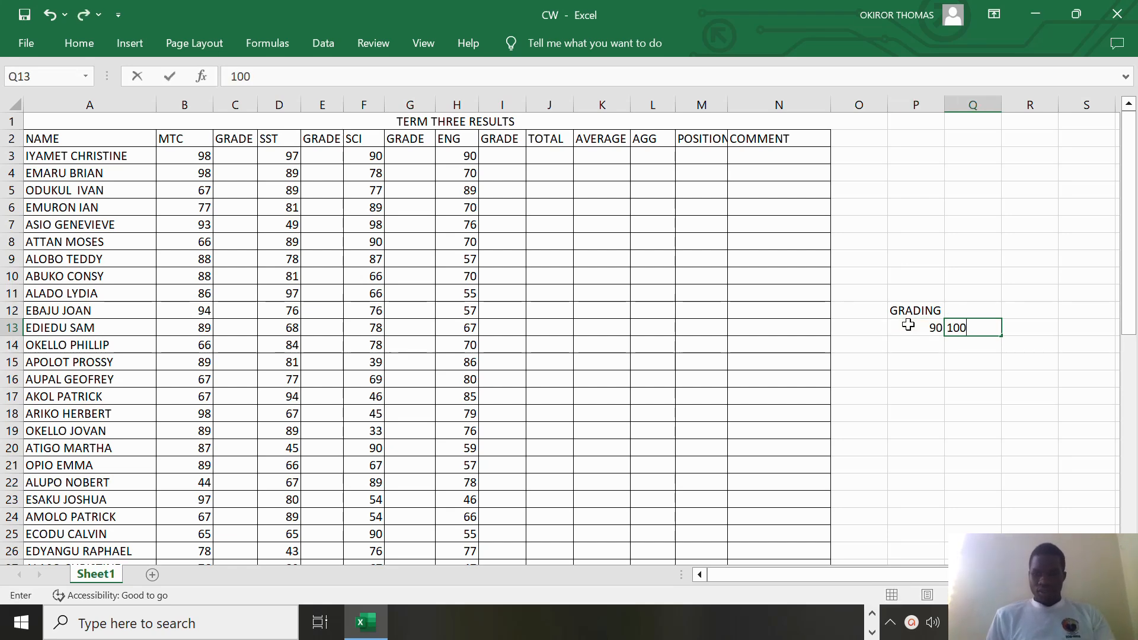
{"action": "key", "text": "Tab"}
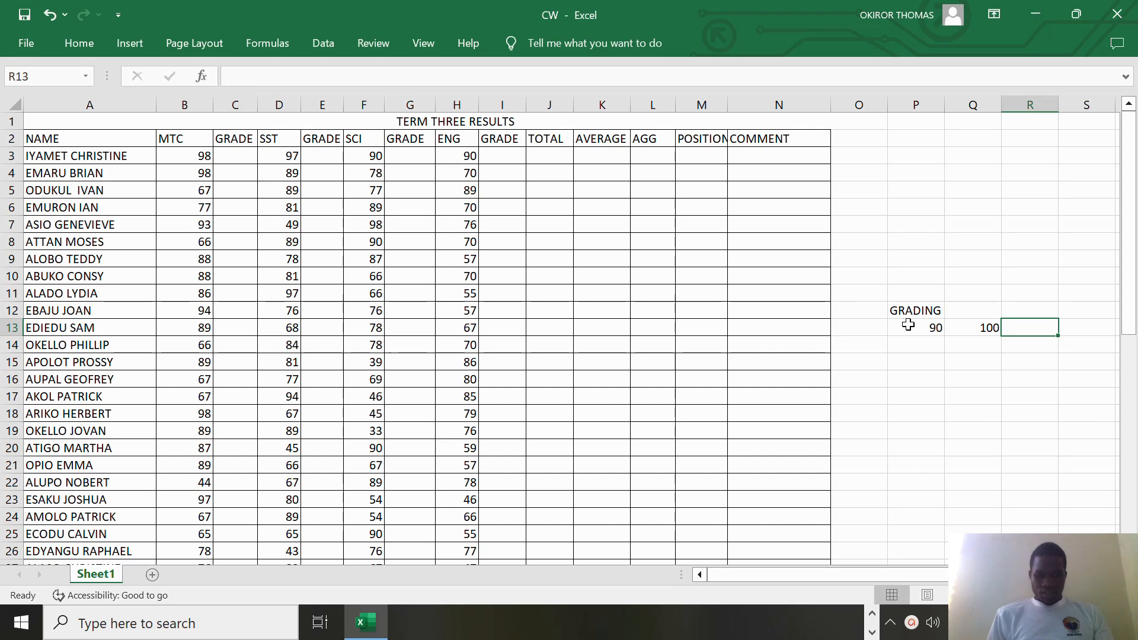
{"action": "type", "text": "D1"}
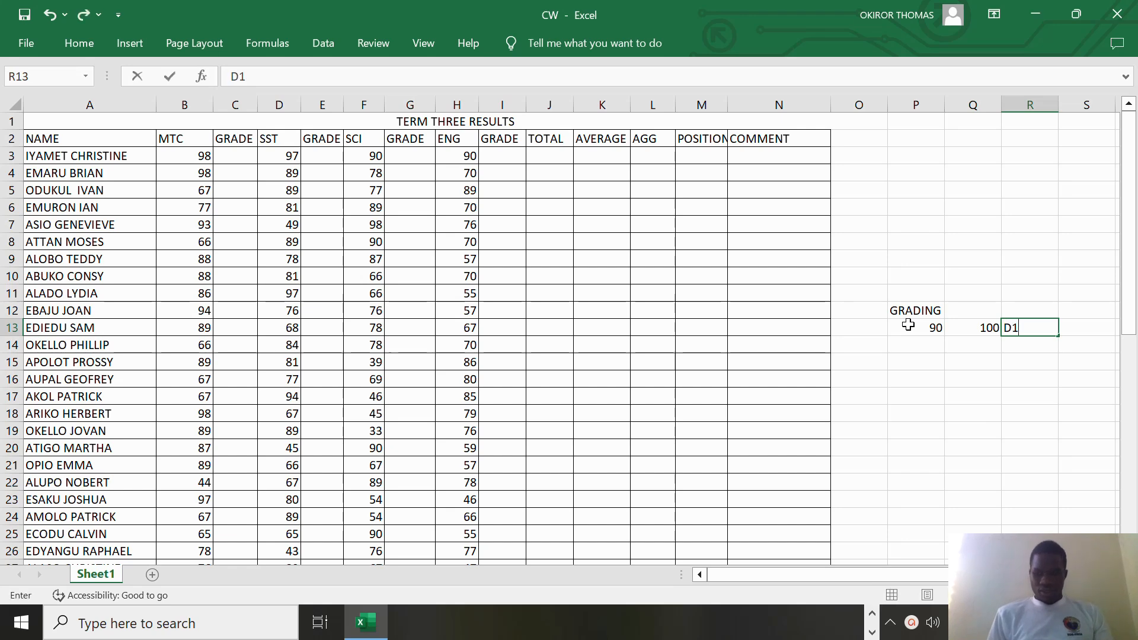
{"action": "key", "text": "Left"}
- Enter the remaining lower mark limits 80, 70, 60, 56, 50, 45 and 0 in cells P14 to P20
{"action": "key", "text": "Left"}
{"action": "key", "text": "Left"}
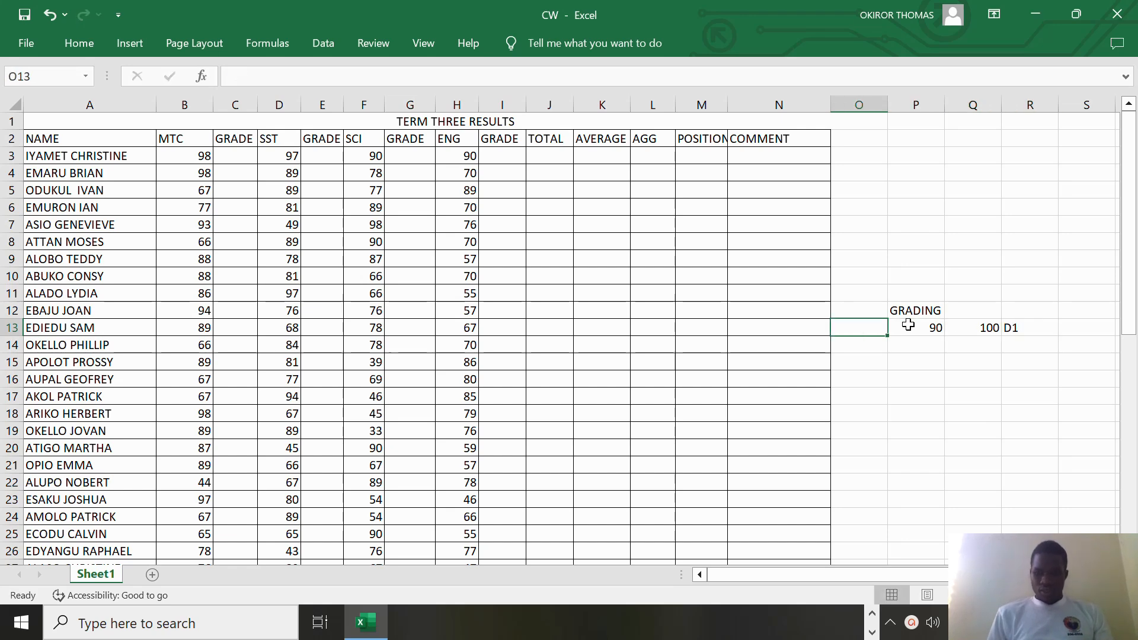
{"action": "key", "text": "Right"}
{"action": "key", "text": "Down"}
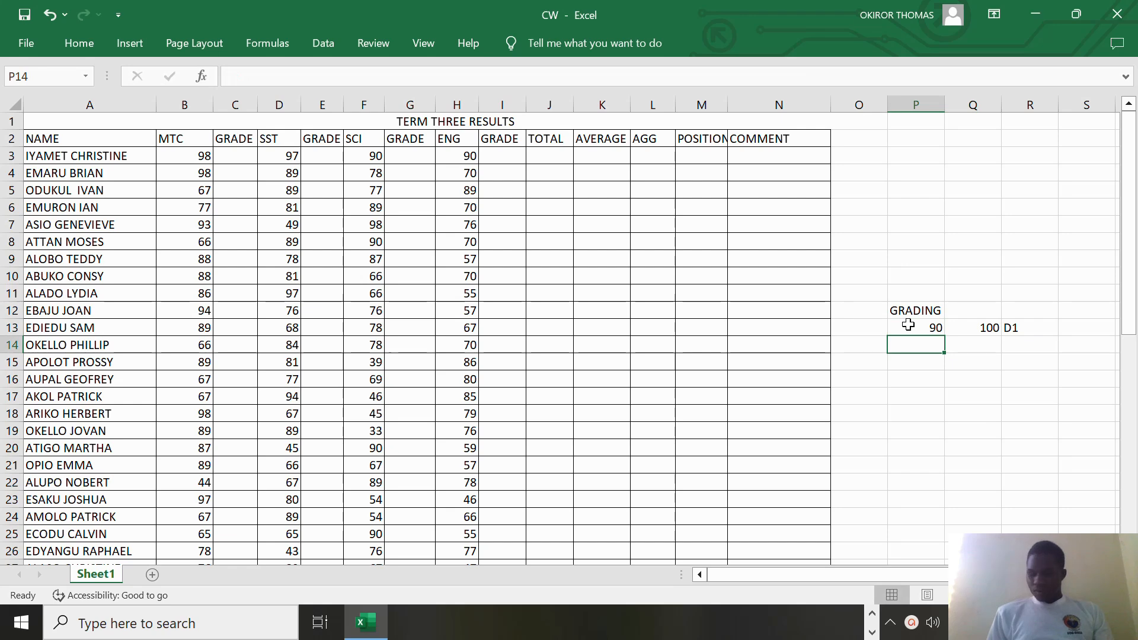
{"action": "type", "text": "80"}
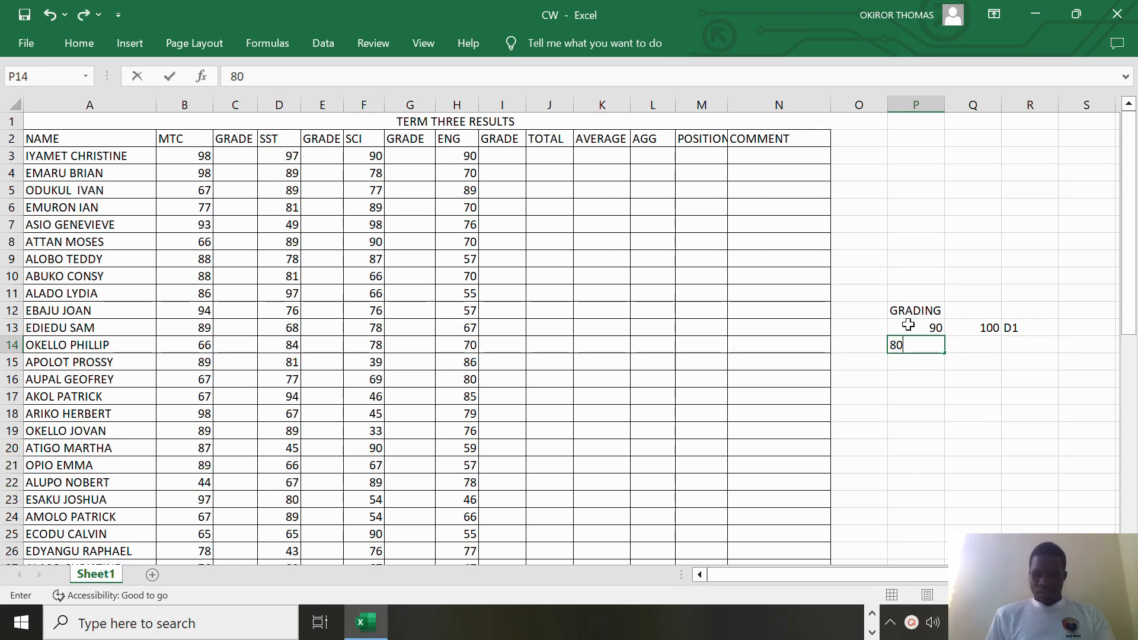
{"action": "key", "text": "Return"}
{"action": "type", "text": "70"}
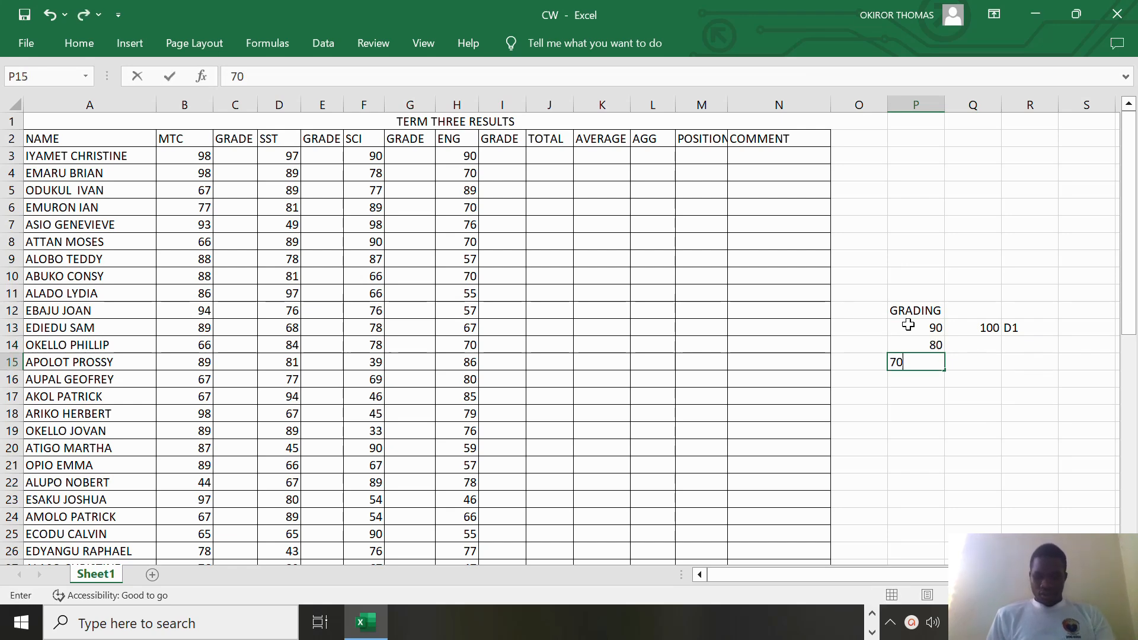
{"action": "key", "text": "Return"}
{"action": "type", "text": "60"}
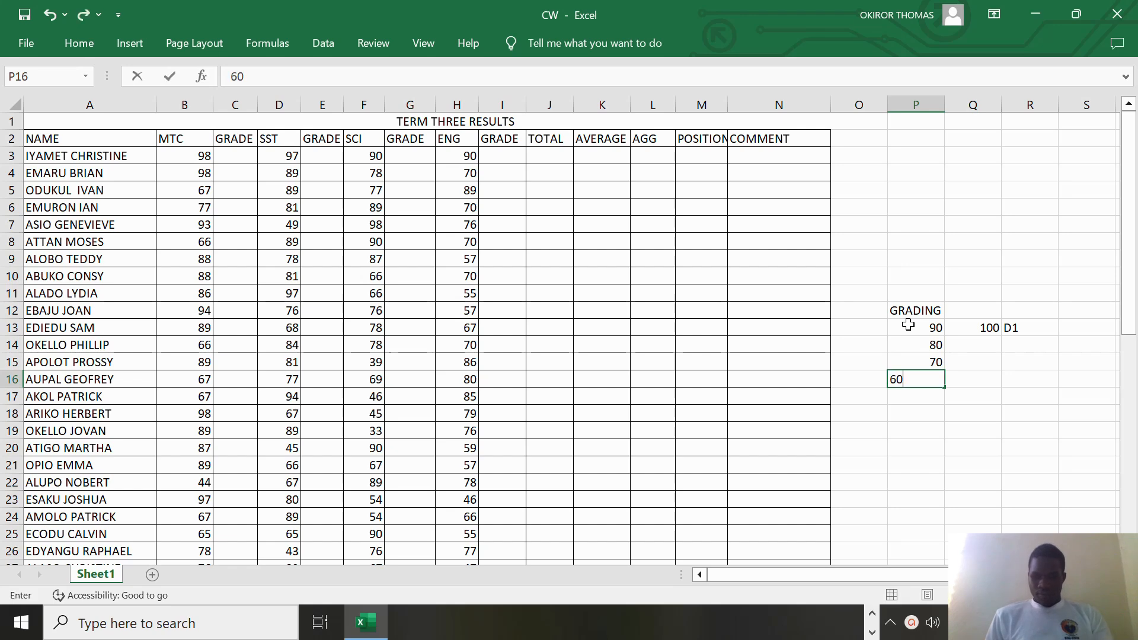
{"action": "key", "text": "Return"}
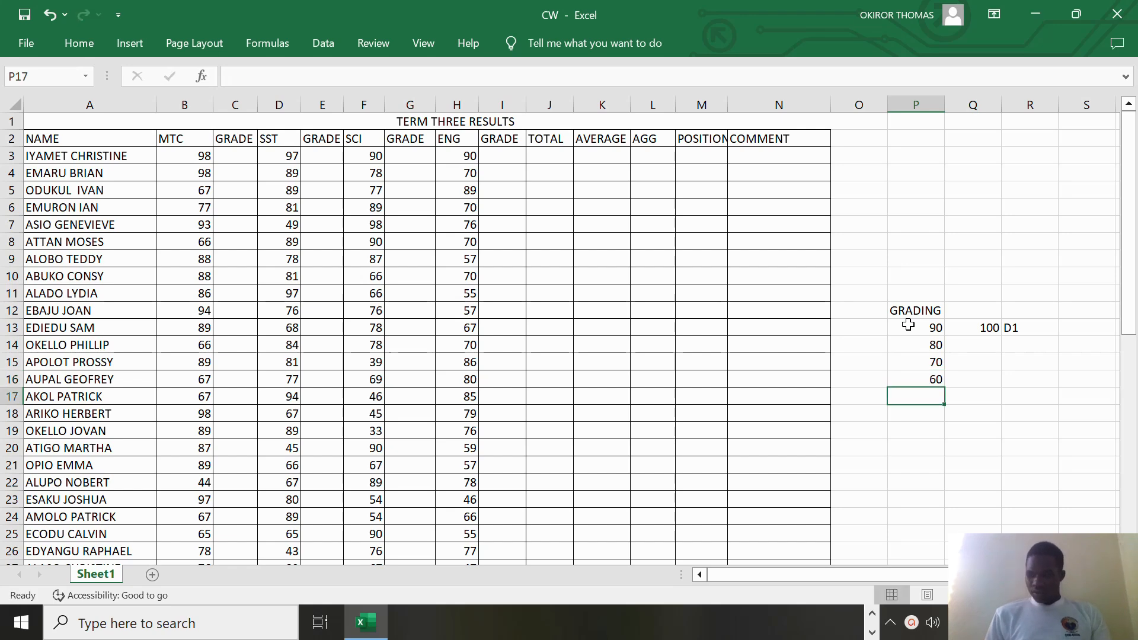
{"action": "type", "text": "56"}
{"action": "key", "text": "Return"}
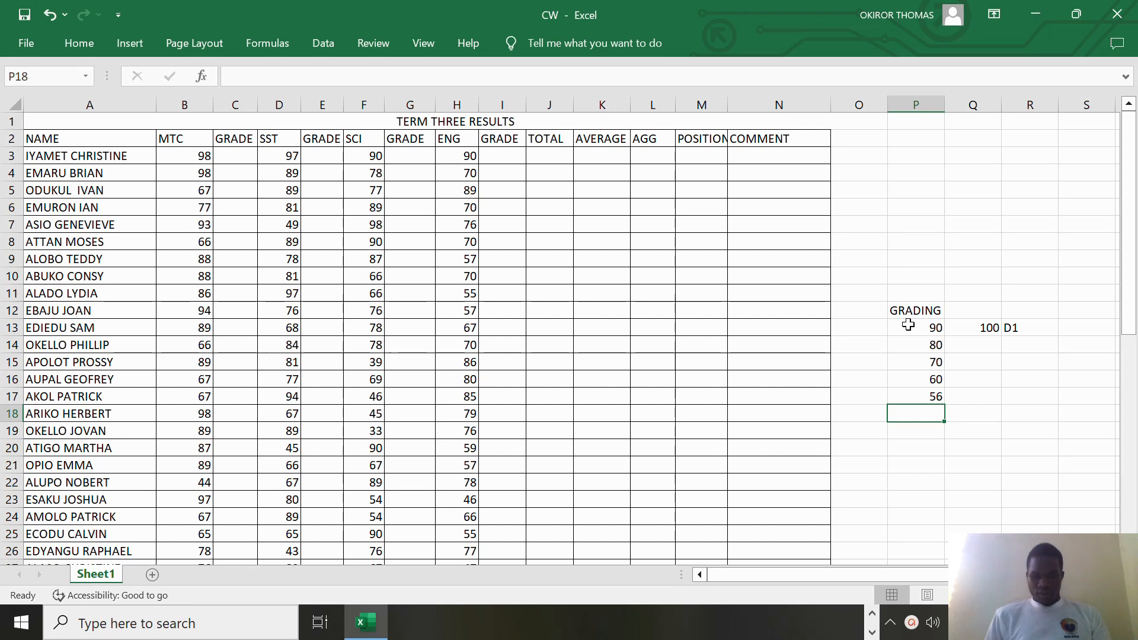
{"action": "type", "text": "50"}
{"action": "key", "text": "Return"}
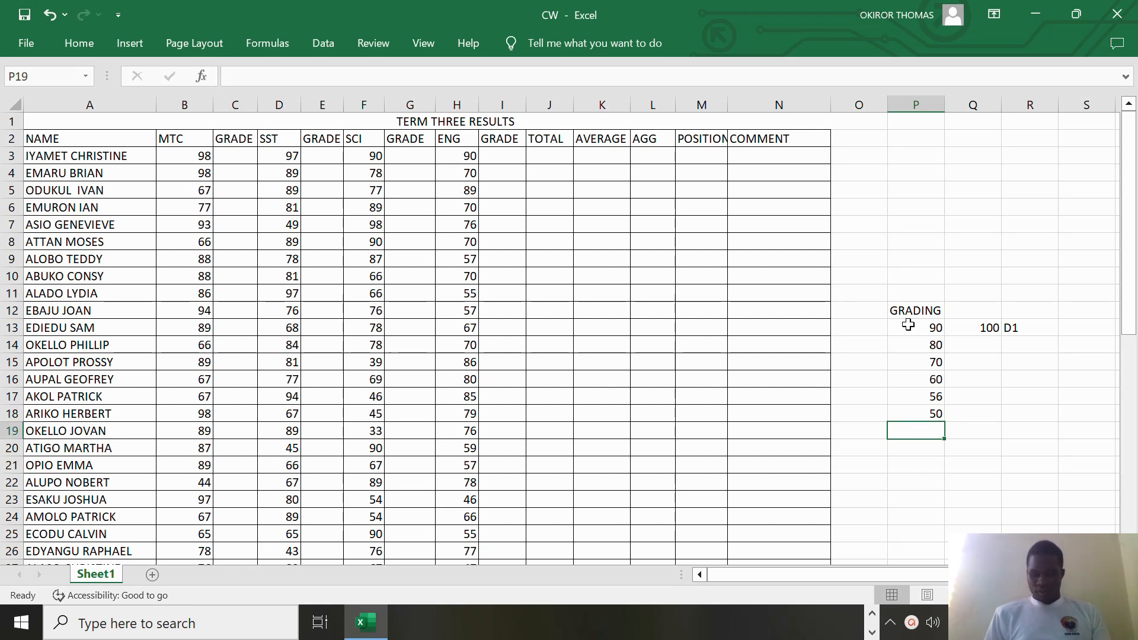
{"action": "type", "text": "45"}
{"action": "key", "text": "Return"}
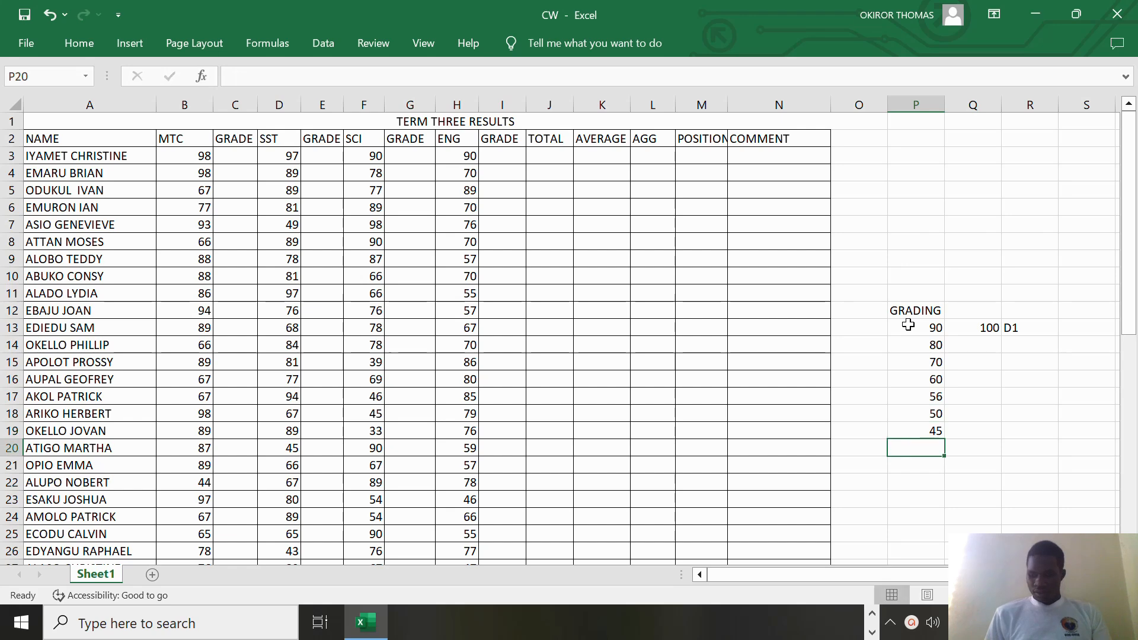
{"action": "type", "text": "0"}
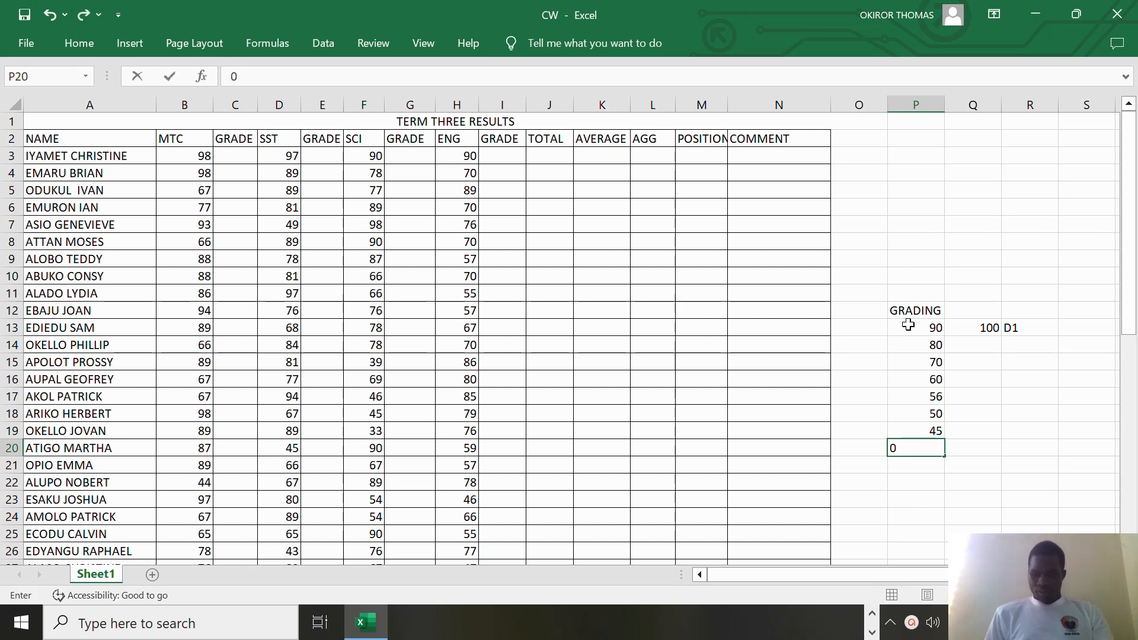
- Enter the upper mark limits 89, 79, 74, 69, 59, 55 and 49 in cells Q14 to Q20
{"action": "key", "text": "Right"}
{"action": "key", "text": "Up"}
{"action": "key", "text": "Up"}
{"action": "key", "text": "Up"}
{"action": "key", "text": "Up"}
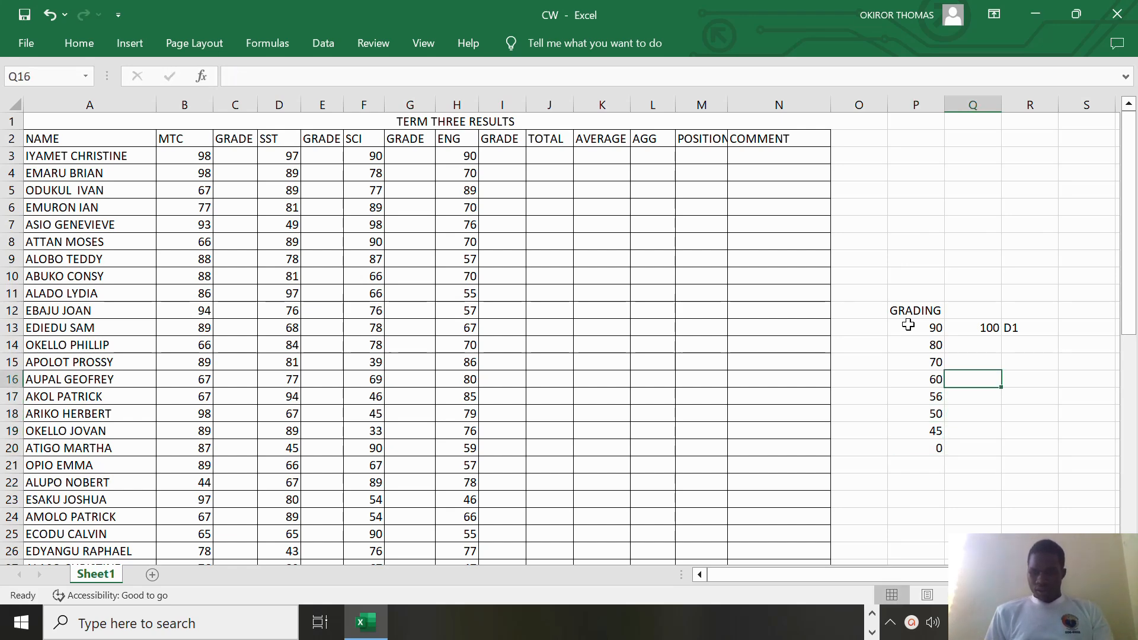
{"action": "key", "text": "Up"}
{"action": "key", "text": "Up"}
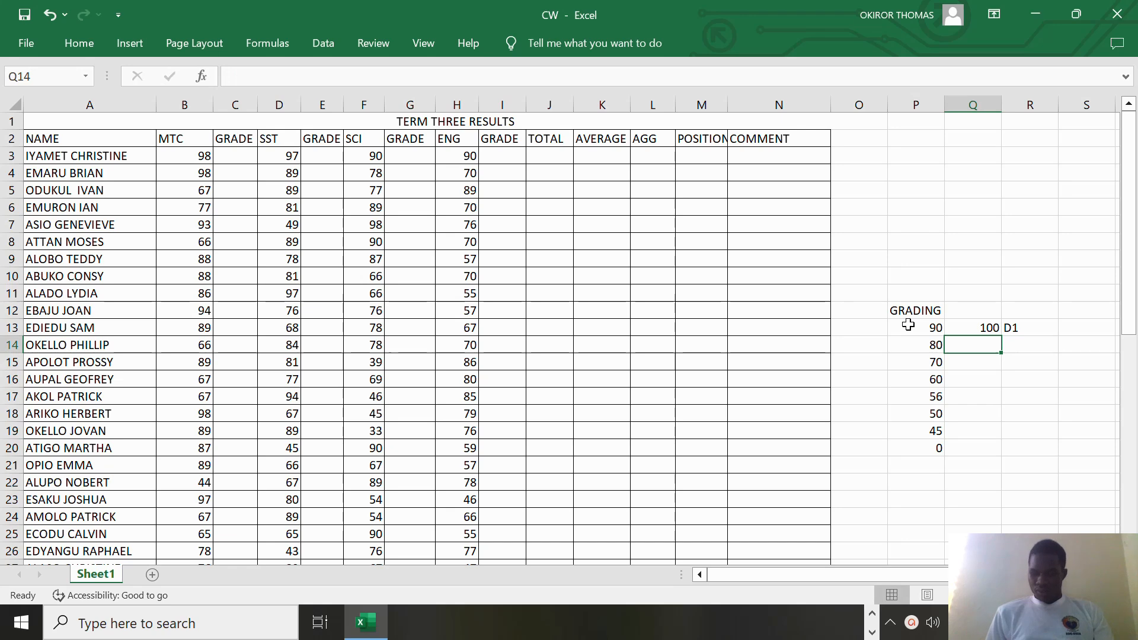
{"action": "type", "text": "8"}
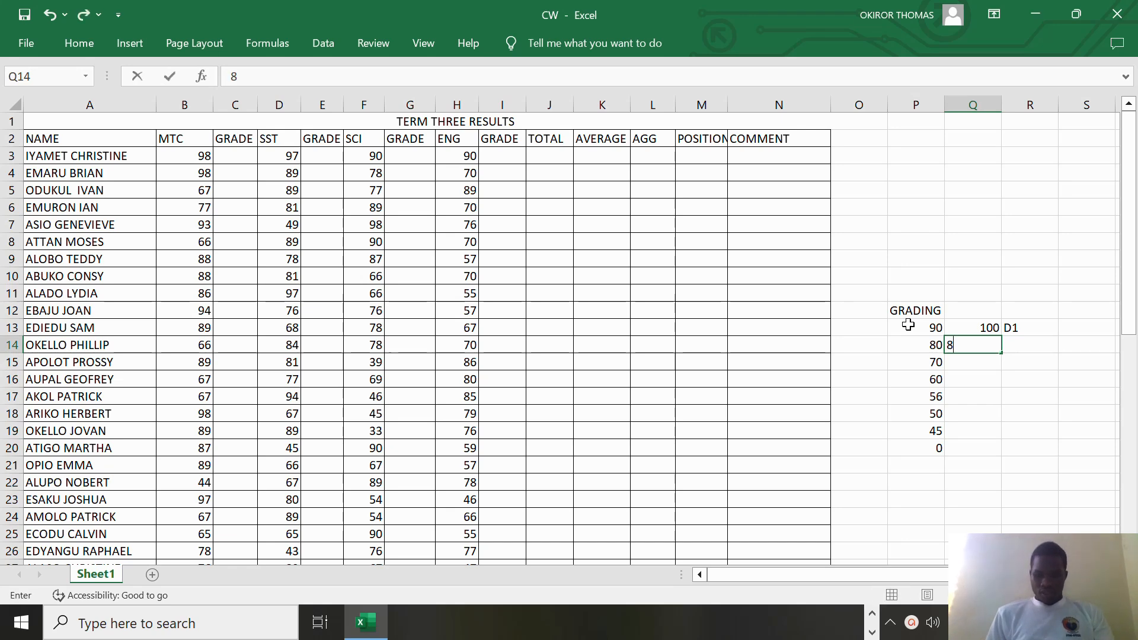
{"action": "type", "text": "9"}
{"action": "key", "text": "Return"}
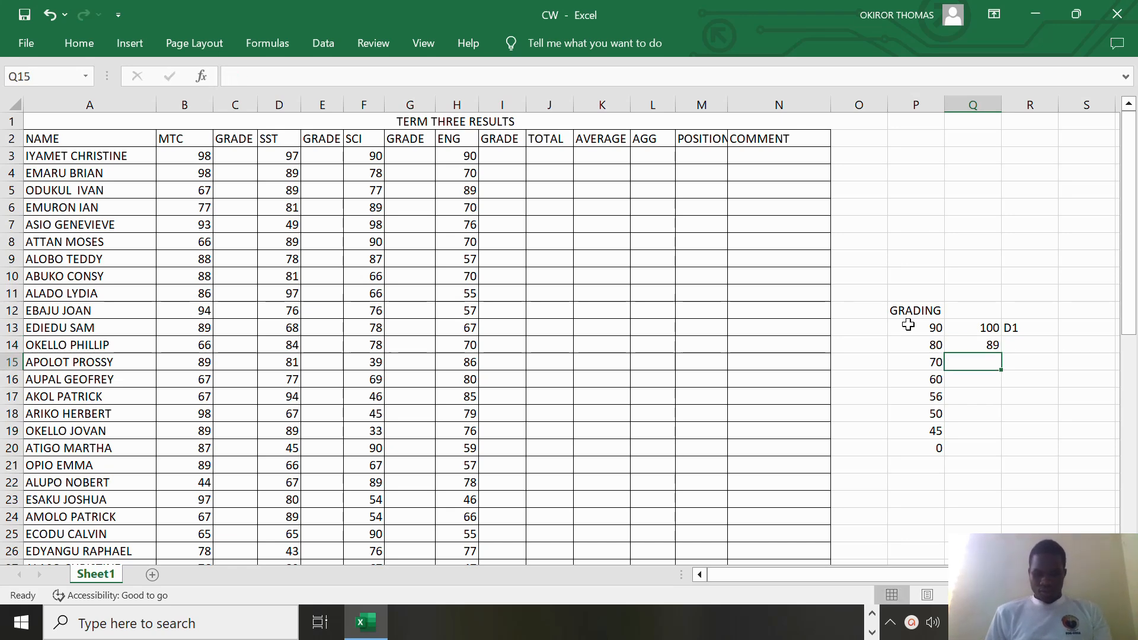
{"action": "type", "text": "79"}
{"action": "key", "text": "Return"}
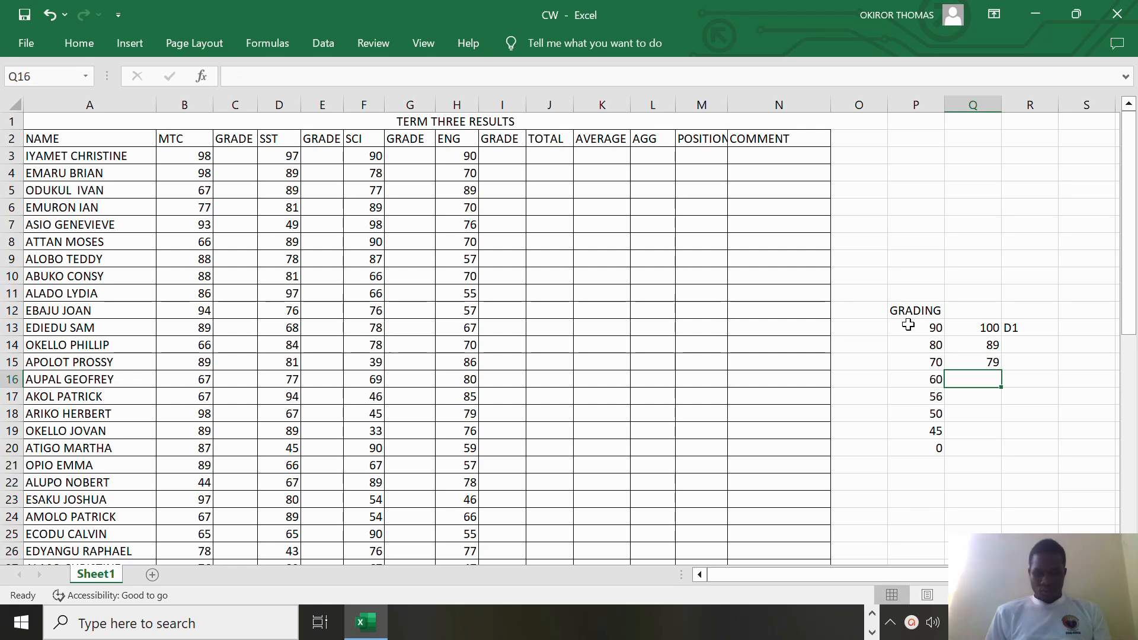
{"action": "type", "text": "74"}
{"action": "key", "text": "Return"}
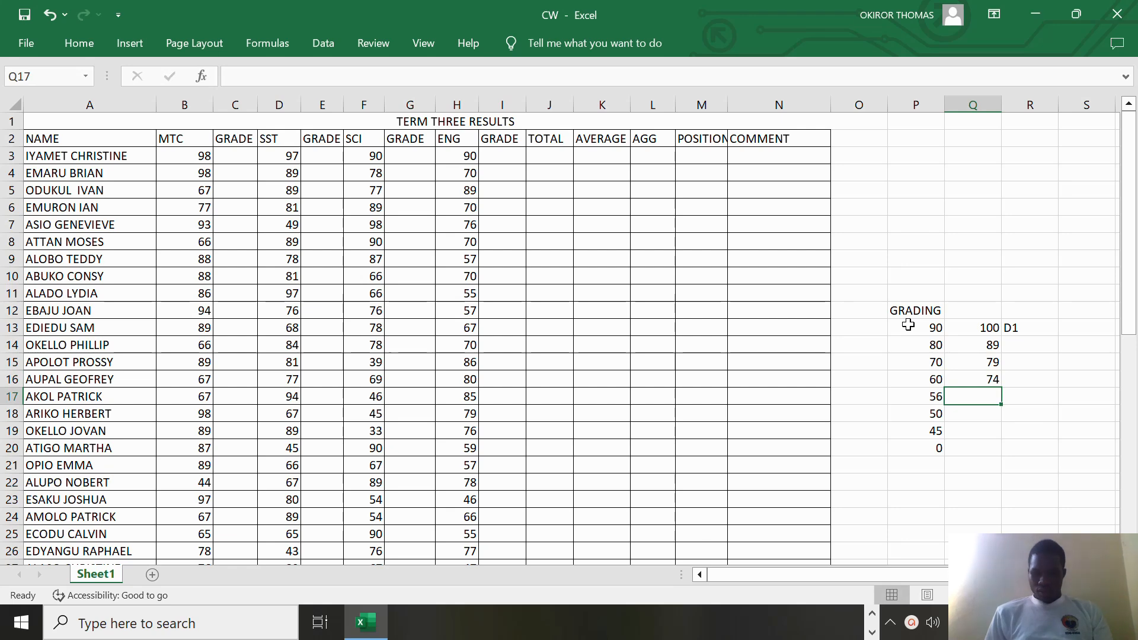
{"action": "type", "text": "69"}
{"action": "key", "text": "Return"}
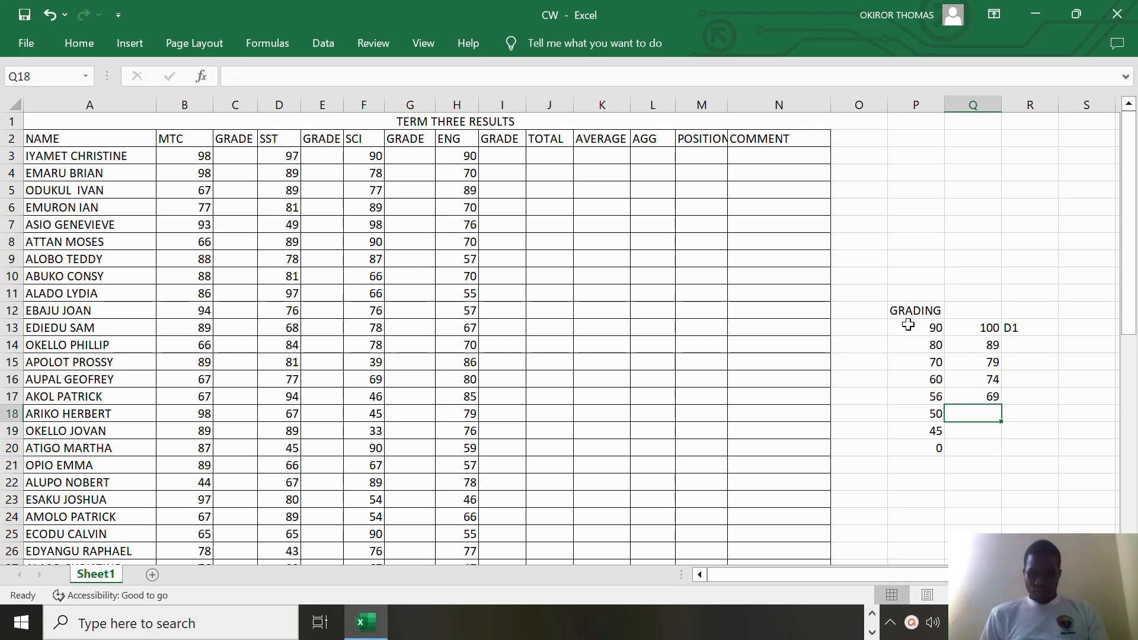
{"action": "type", "text": "59"}
{"action": "key", "text": "Return"}
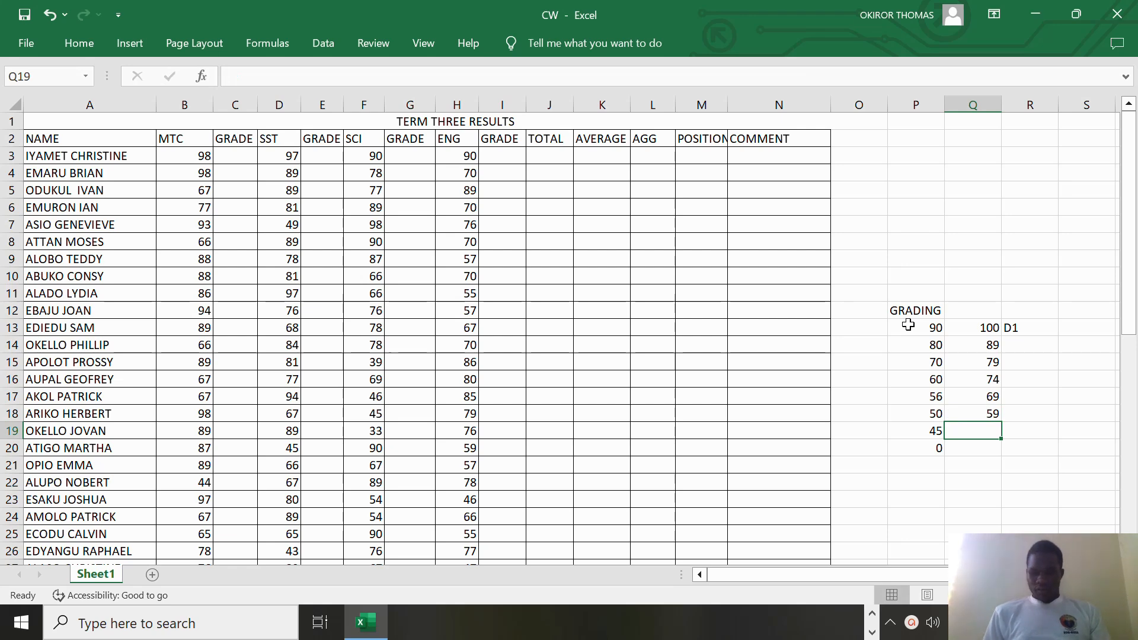
{"action": "type", "text": "3"}
{"action": "key", "text": "BackSpace"}
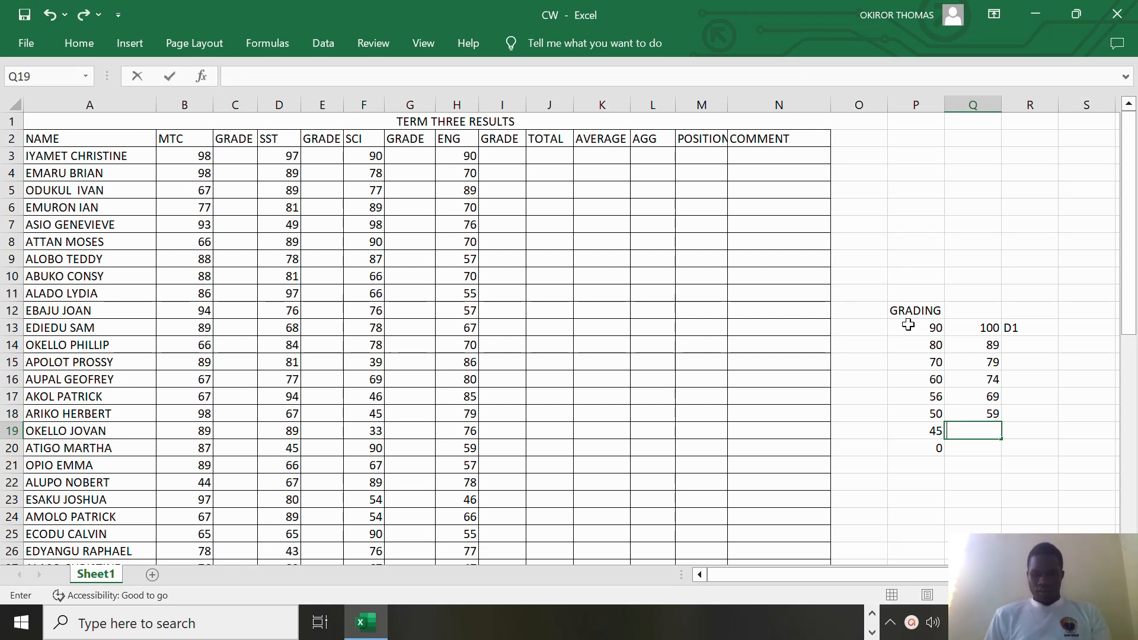
{"action": "type", "text": "55"}
{"action": "key", "text": "Return"}
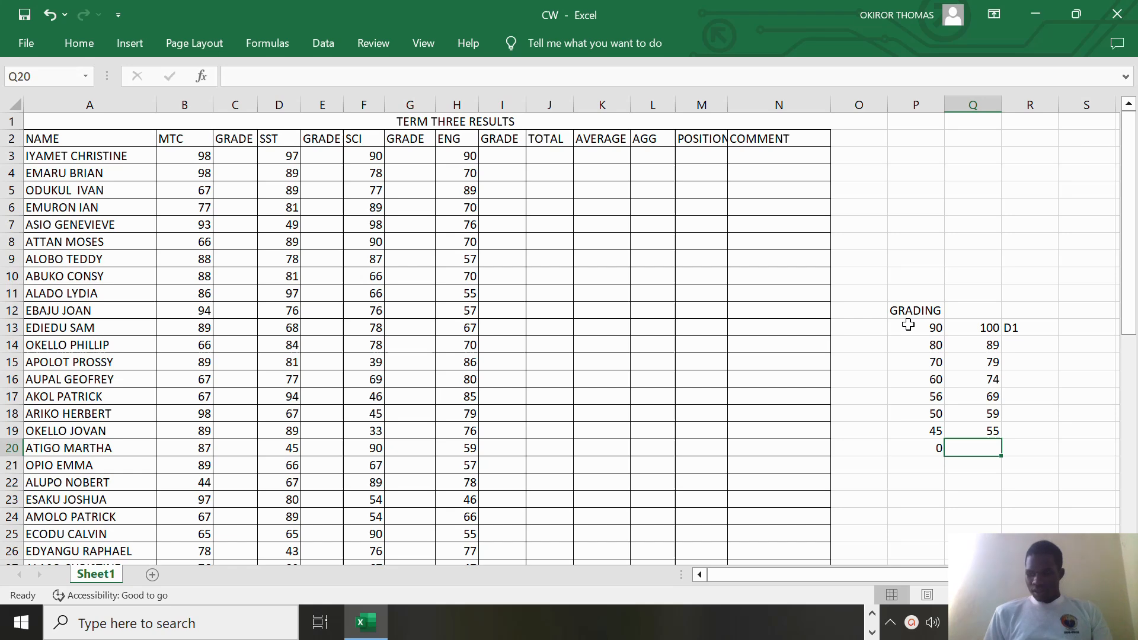
{"action": "type", "text": "49"}
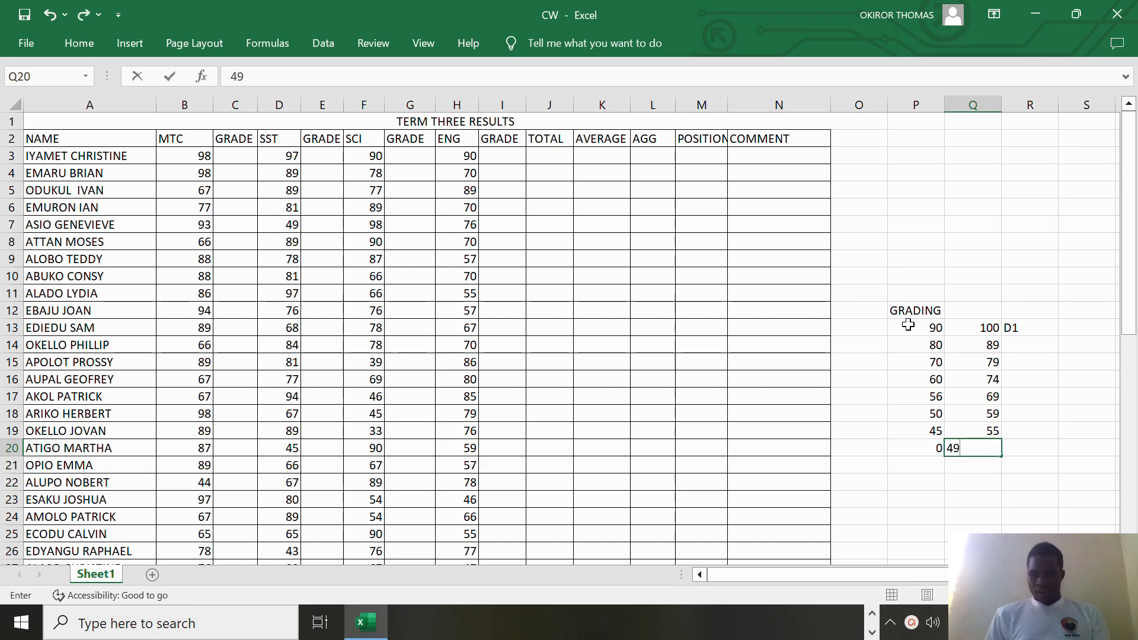
{"action": "key", "text": "Up"}
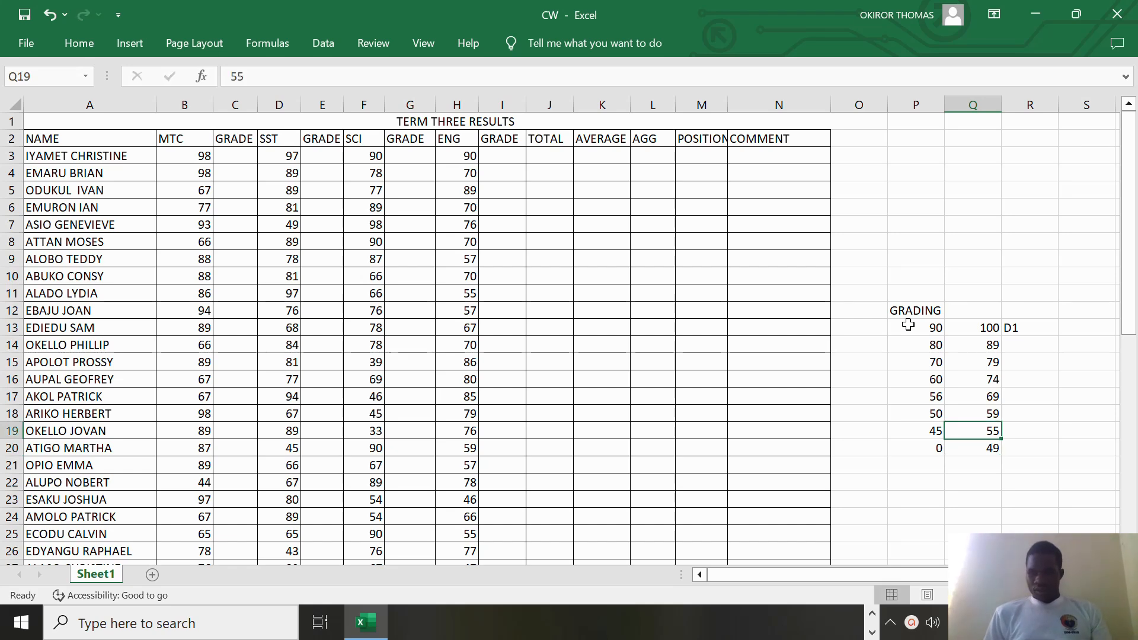
- Enter the grades D2, C3, C4, C5, C6 and P7 in cells R14 to R19 of the grading scale
{"action": "key", "text": "Right"}
{"action": "key", "text": "Up"}
{"action": "key", "text": "Up"}
{"action": "key", "text": "Up"}
{"action": "key", "text": "Up"}
{"action": "key", "text": "Up"}
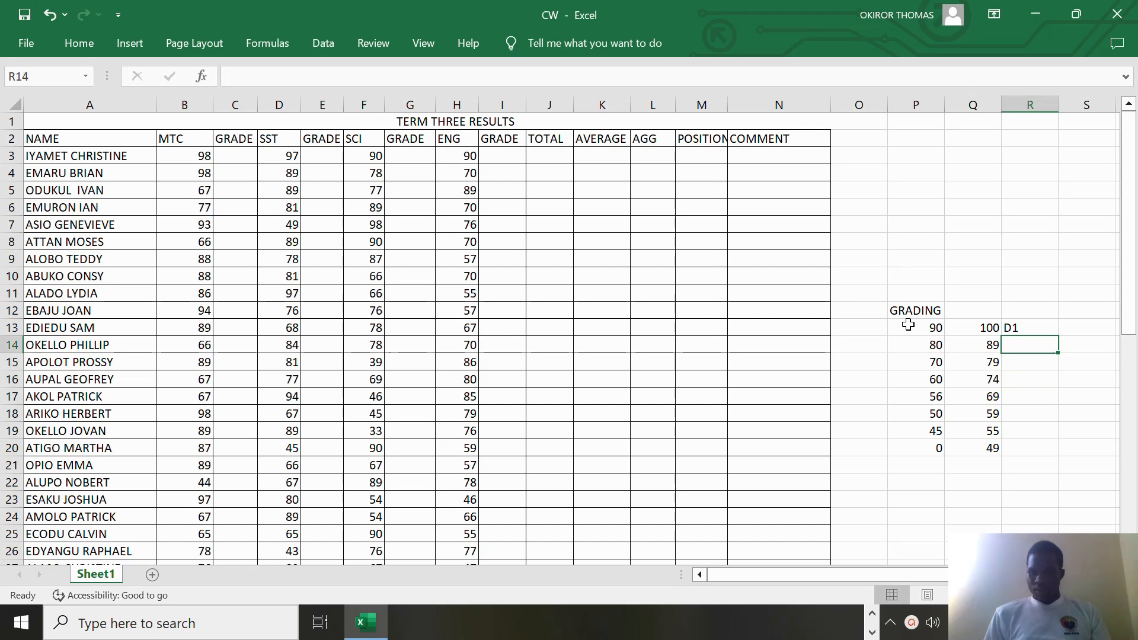
{"action": "type", "text": "D2"}
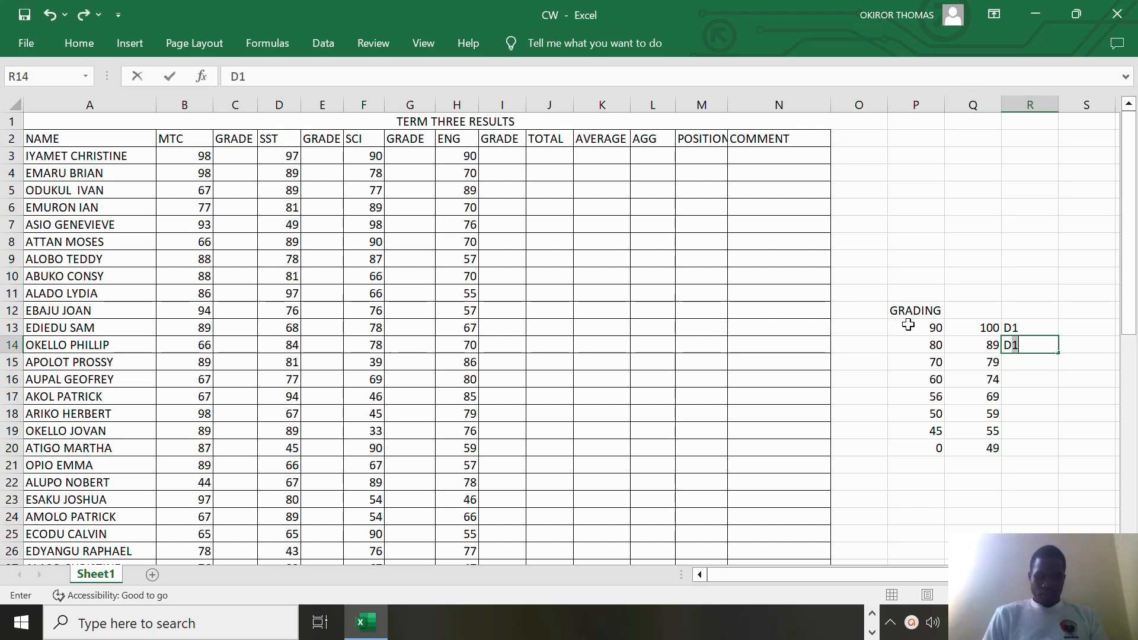
{"action": "key", "text": "Return"}
{"action": "type", "text": "C3"}
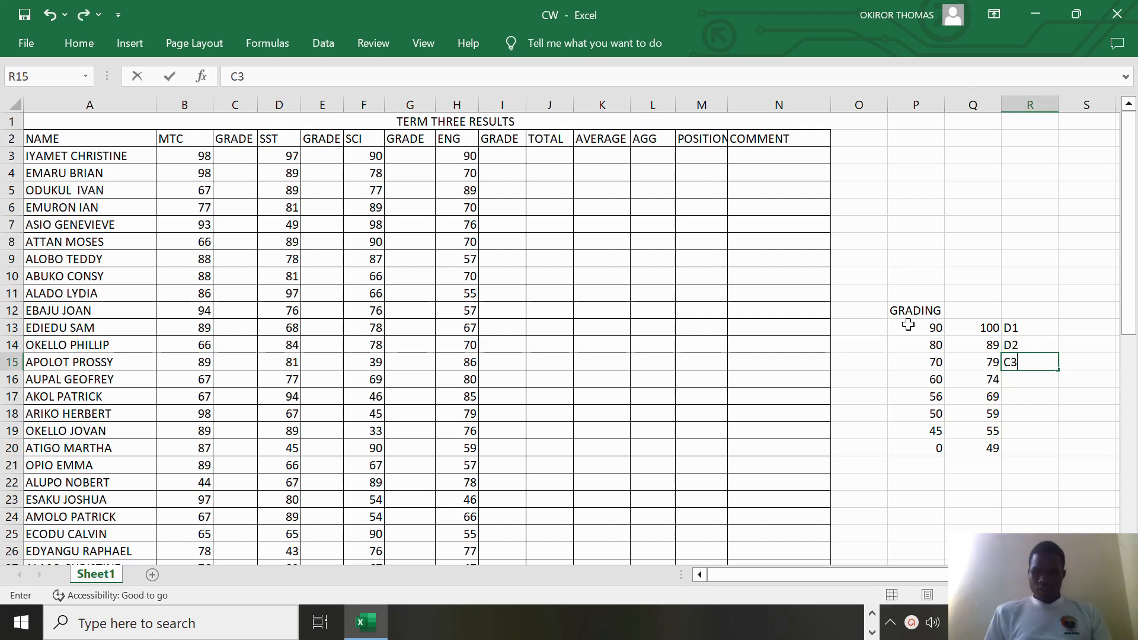
{"action": "key", "text": "Return"}
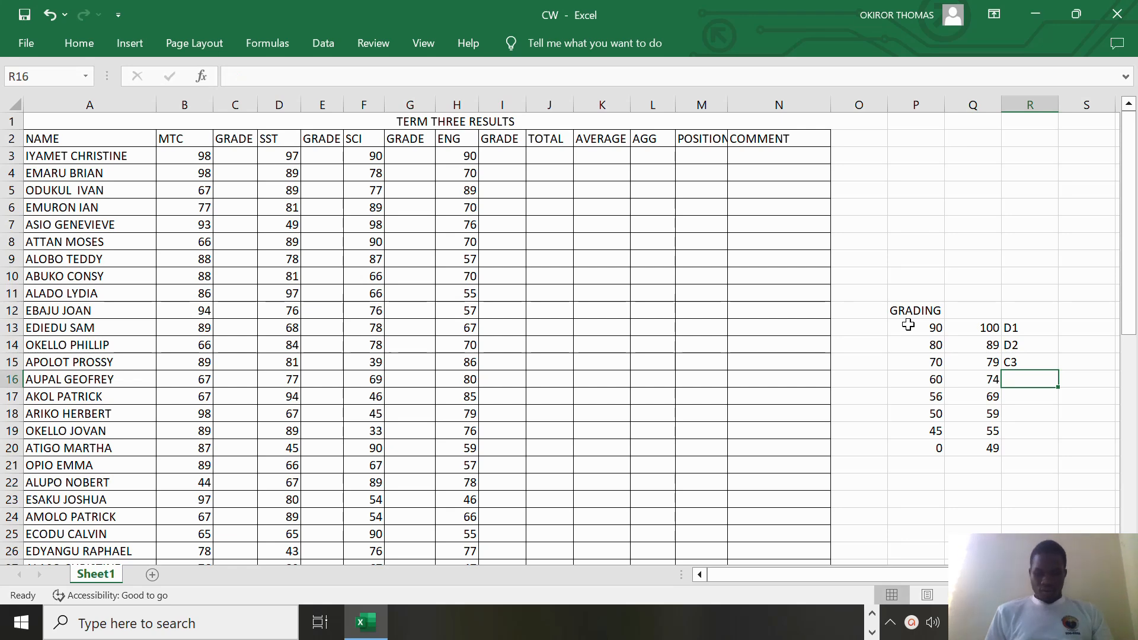
{"action": "type", "text": "C4"}
{"action": "key", "text": "Return"}
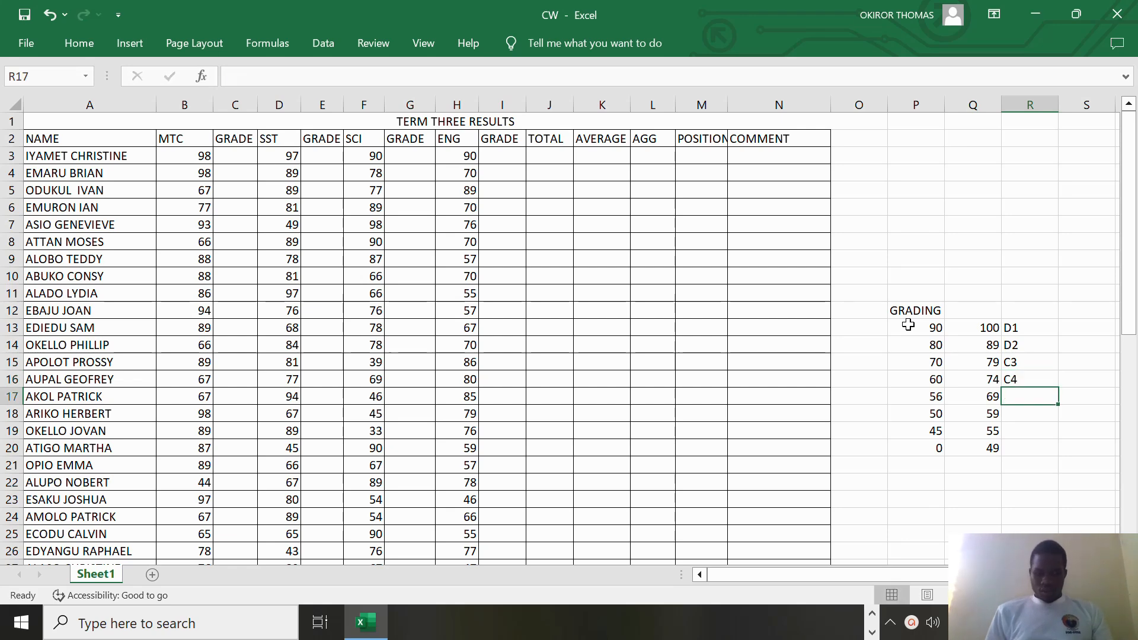
{"action": "type", "text": "C5"}
{"action": "key", "text": "Return"}
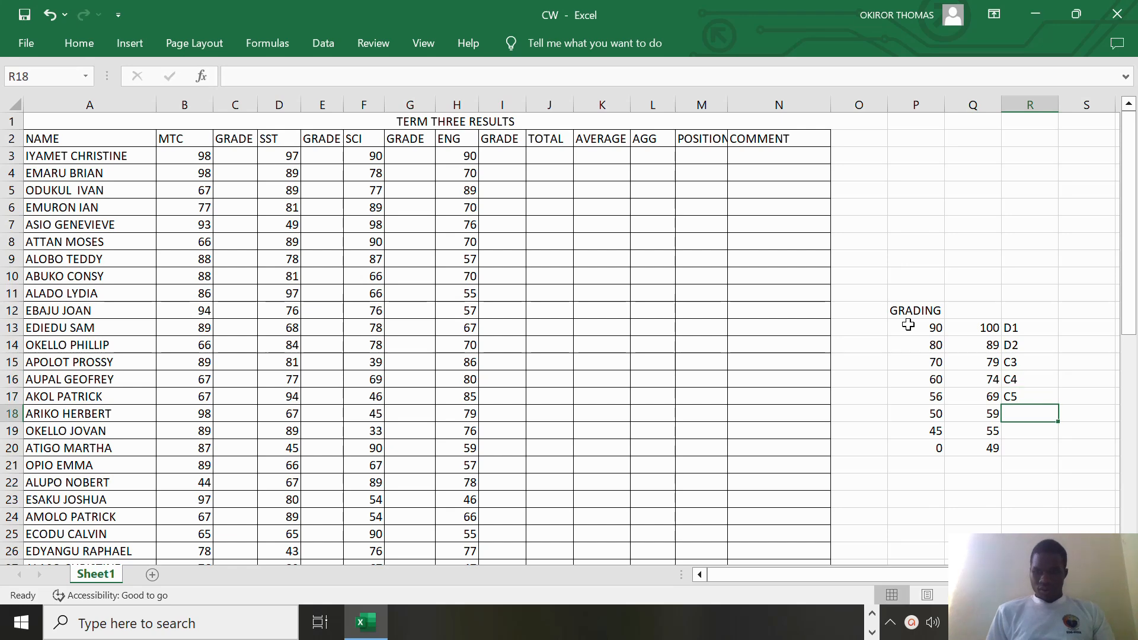
{"action": "type", "text": "C6"}
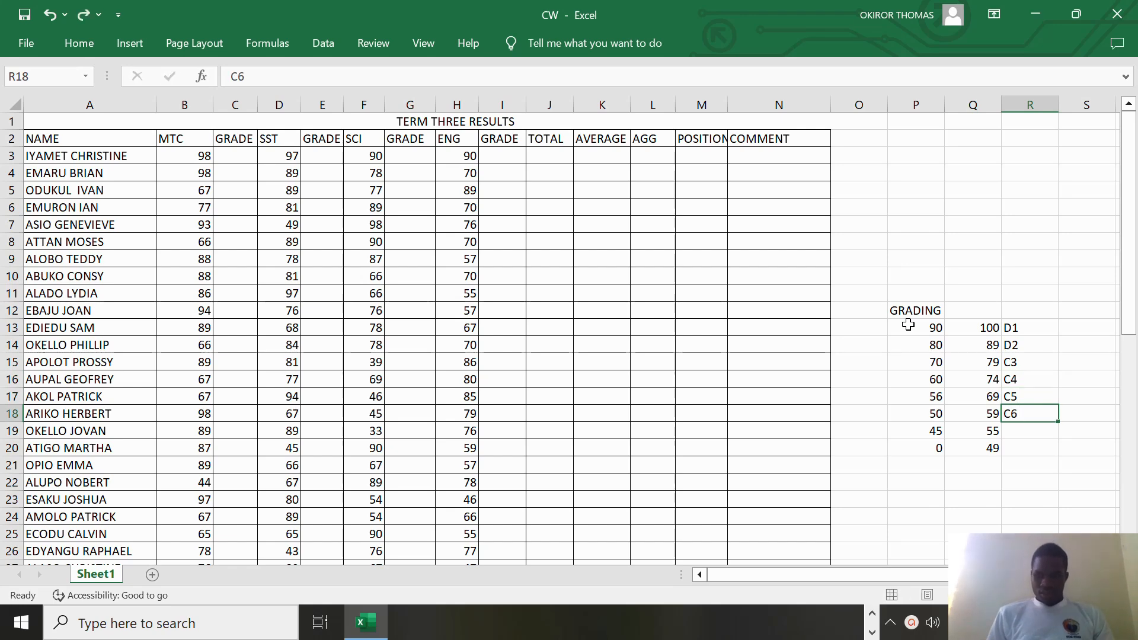
{"action": "key", "text": "Return"}
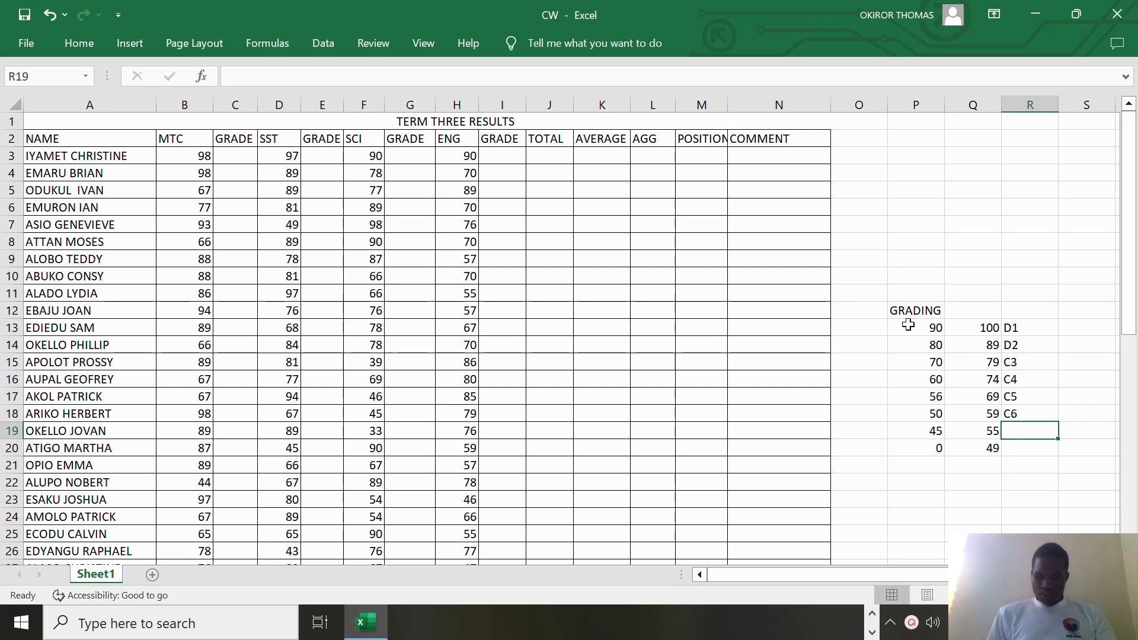
{"action": "type", "text": "P7"}
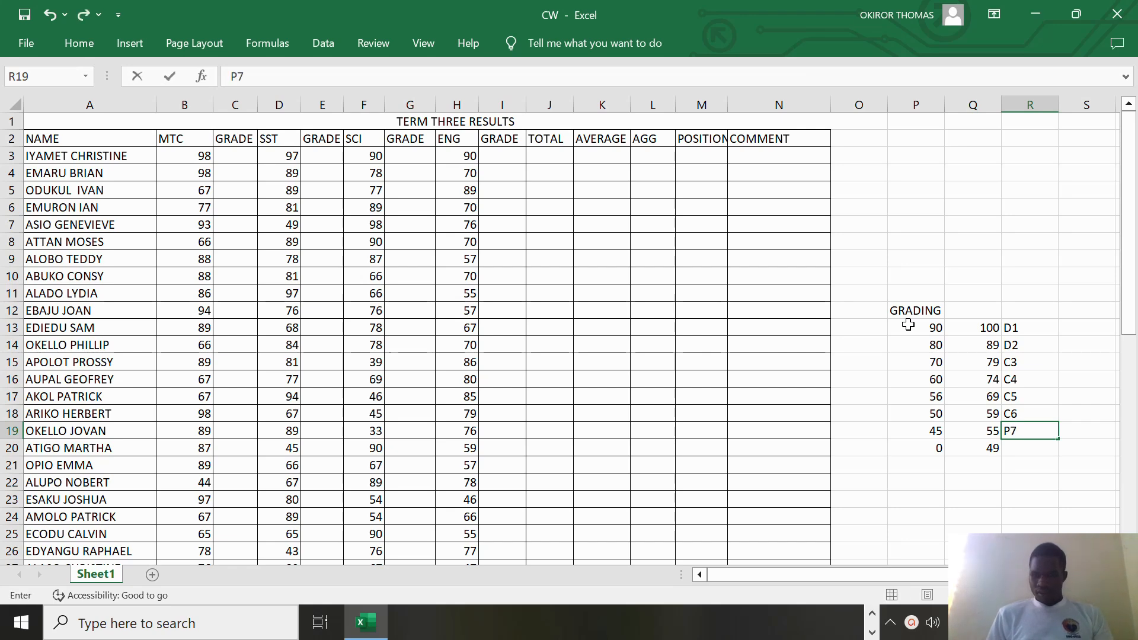
{"action": "key", "text": "Return"}
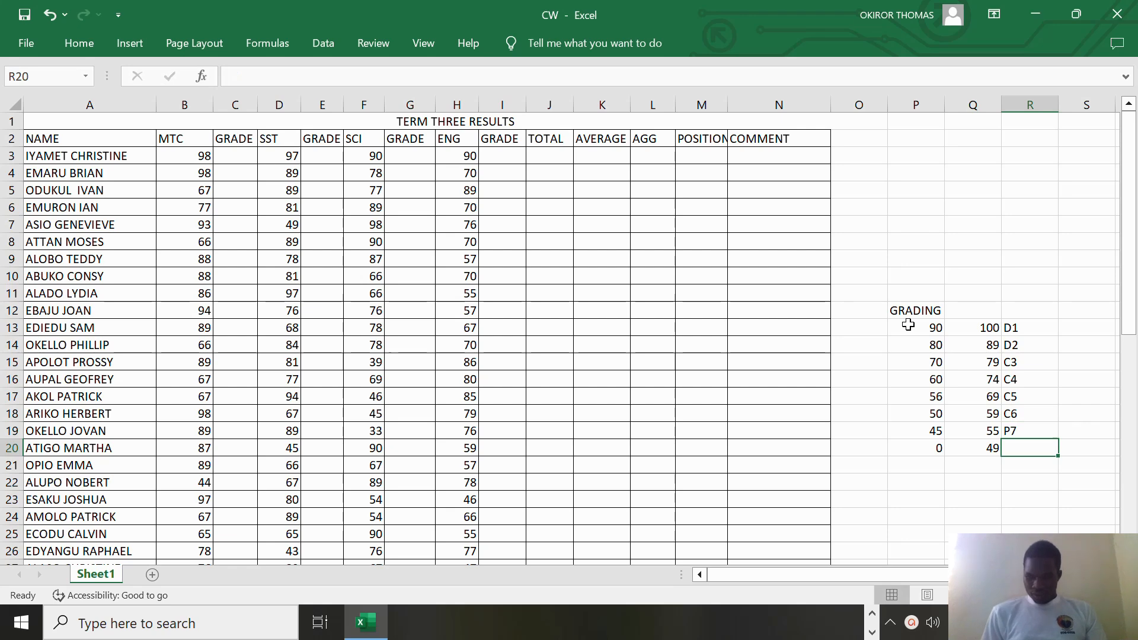
- Correct the upper mark limit of the P7 row in cell Q19 to 49
{"action": "key", "text": "Left"}
{"action": "key", "text": "Up"}
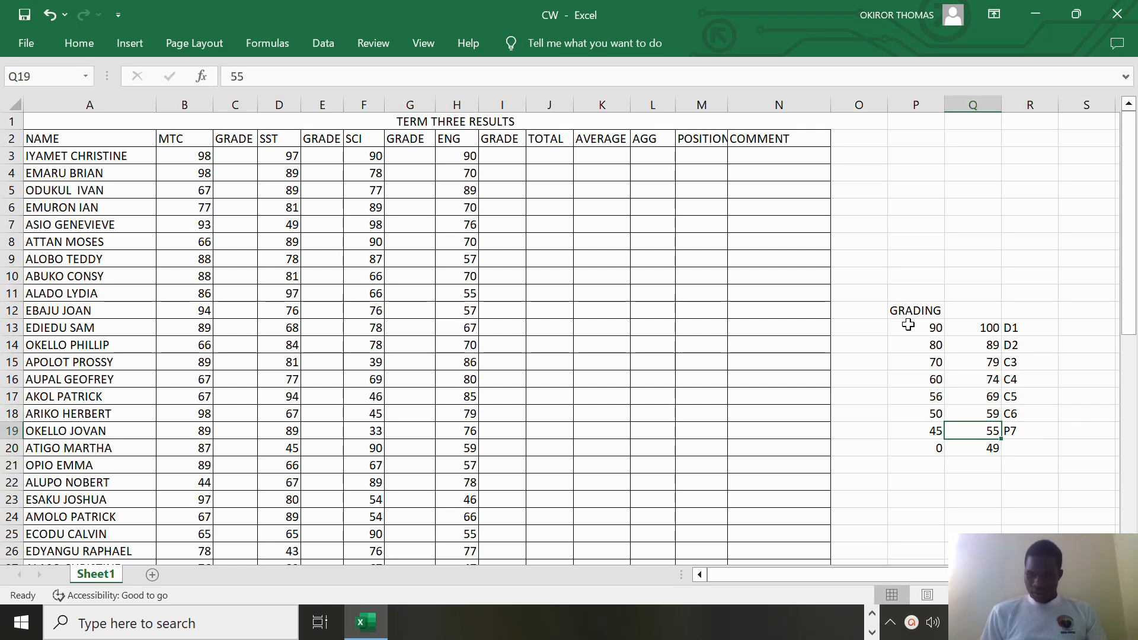
{"action": "key", "text": "BackSpace"}
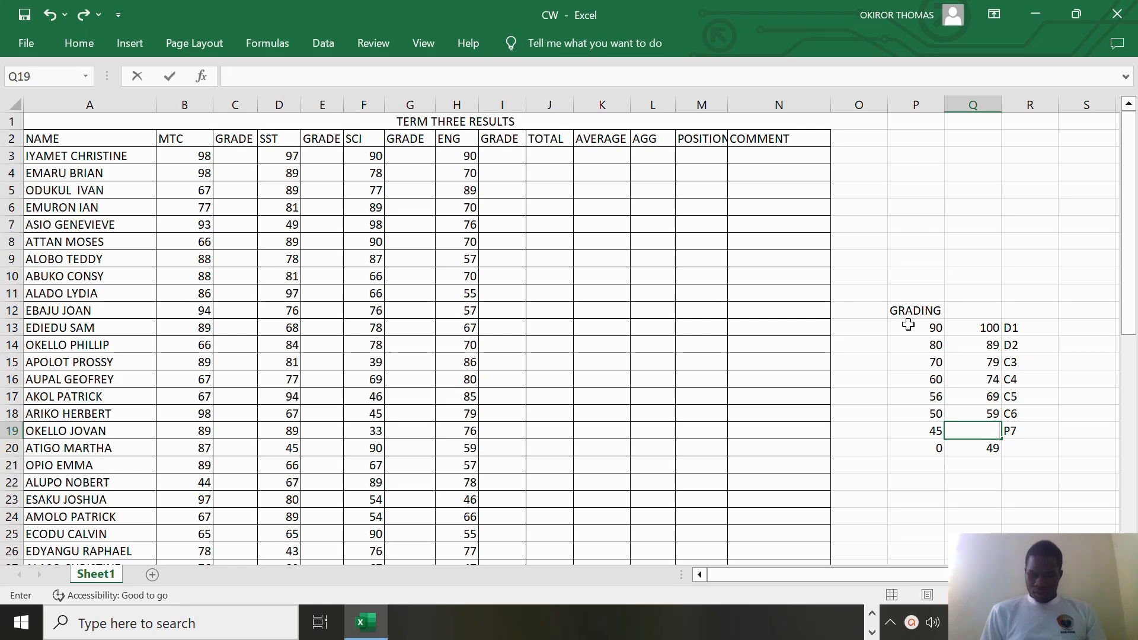
{"action": "type", "text": "49"}
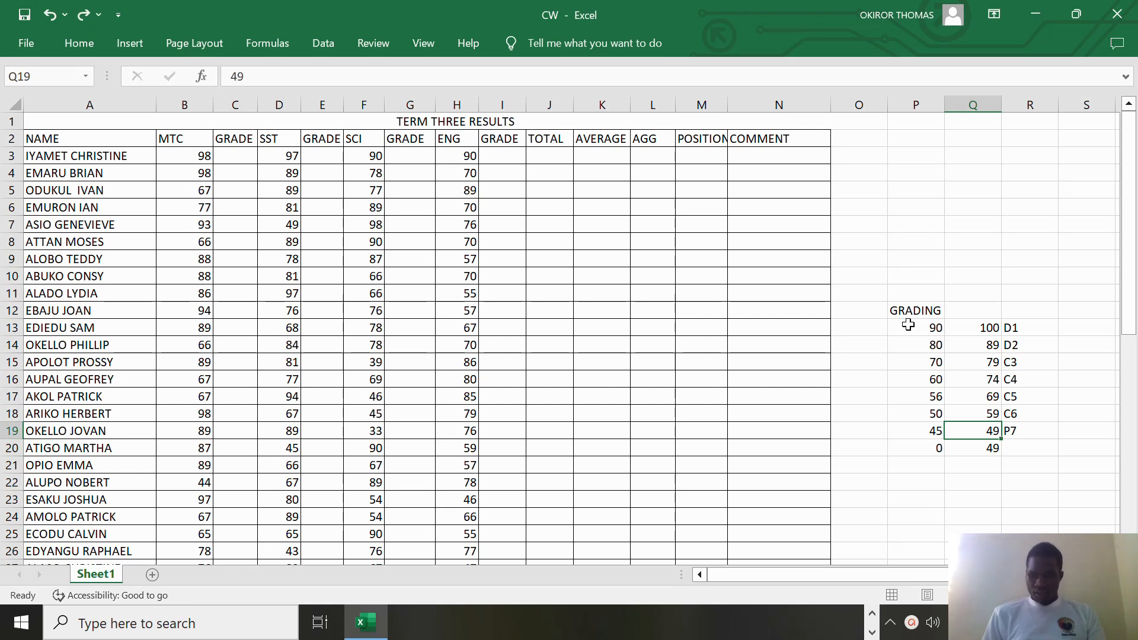
{"action": "key", "text": "Return"}
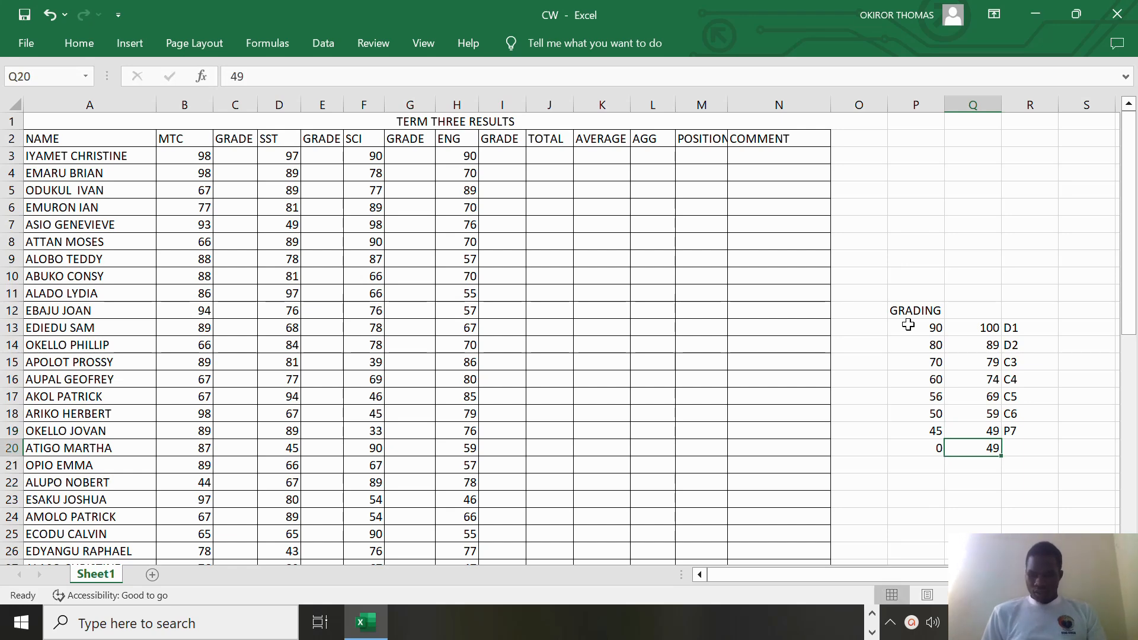
- Correct the upper mark limit of the C6 row in cell Q18 to 55
{"action": "key", "text": "Left"}
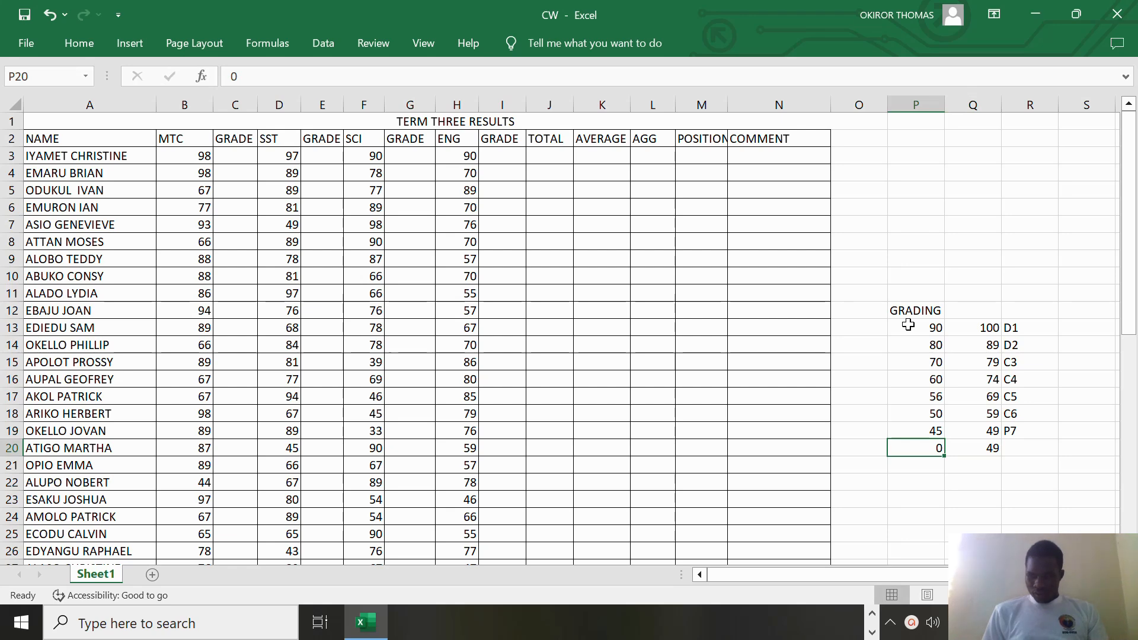
{"action": "key", "text": "Right"}
{"action": "key", "text": "Right"}
{"action": "key", "text": "Down"}
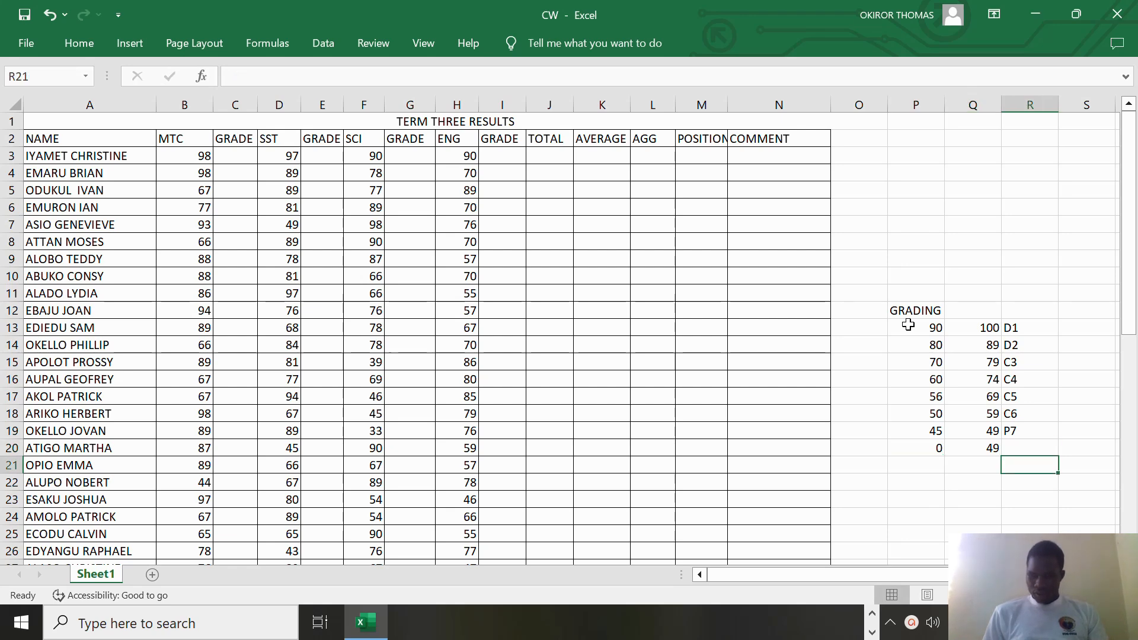
{"action": "key", "text": "Left"}
{"action": "key", "text": "Up"}
{"action": "key", "text": "Up"}
{"action": "key", "text": "Up"}
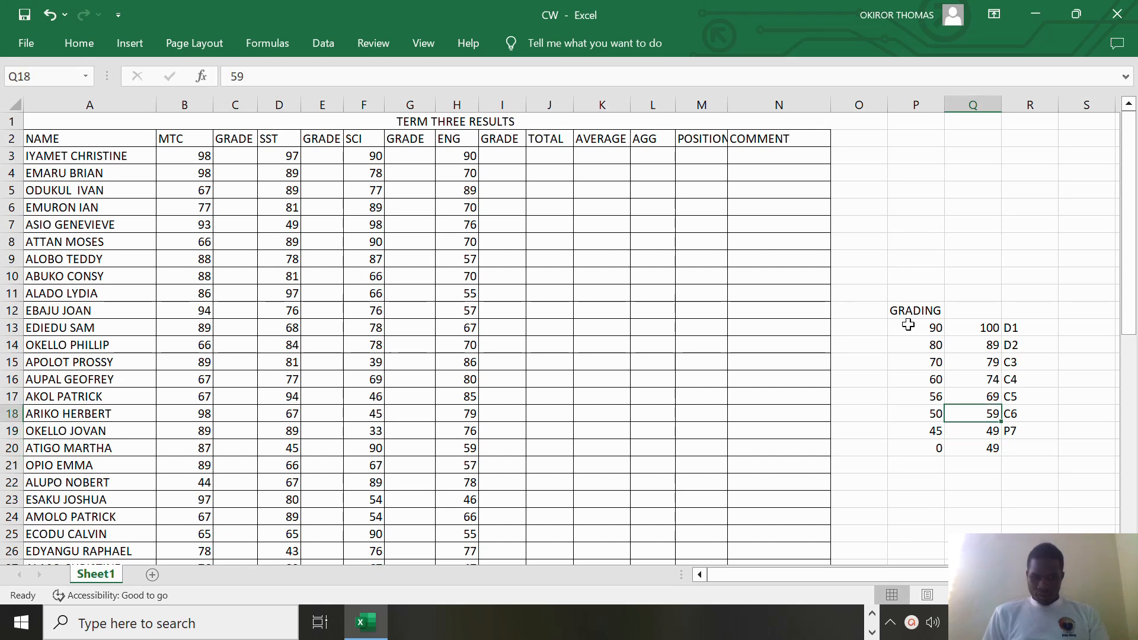
{"action": "type", "text": "55"}
{"action": "key", "text": "Return"}
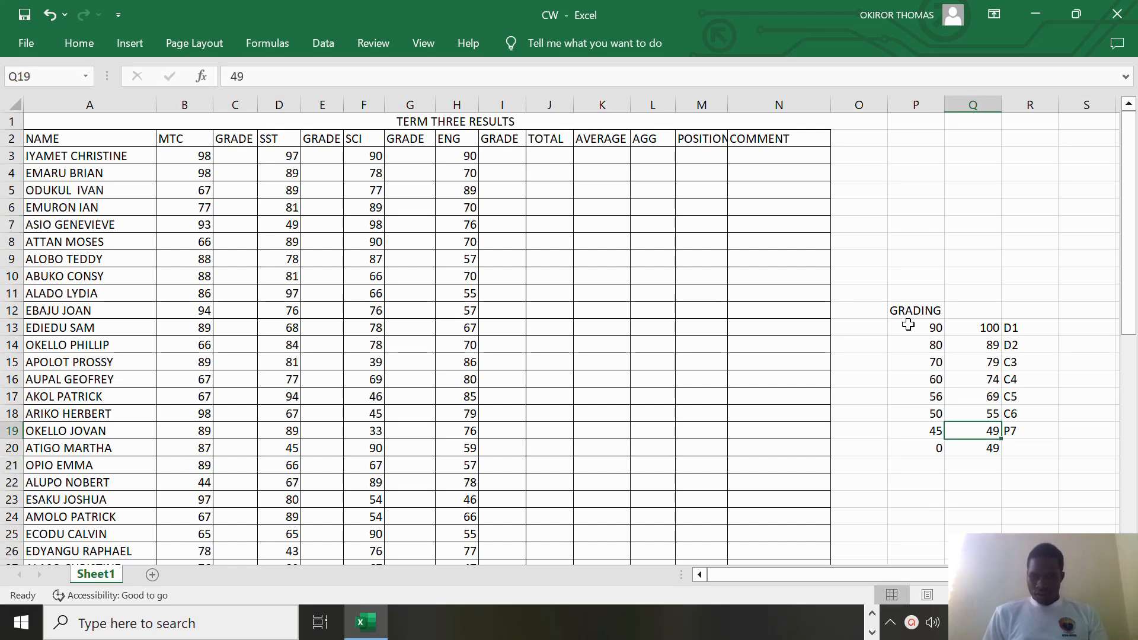
- Set the upper mark limit of the last grading row in cell Q20 to 44
{"action": "key", "text": "Down"}
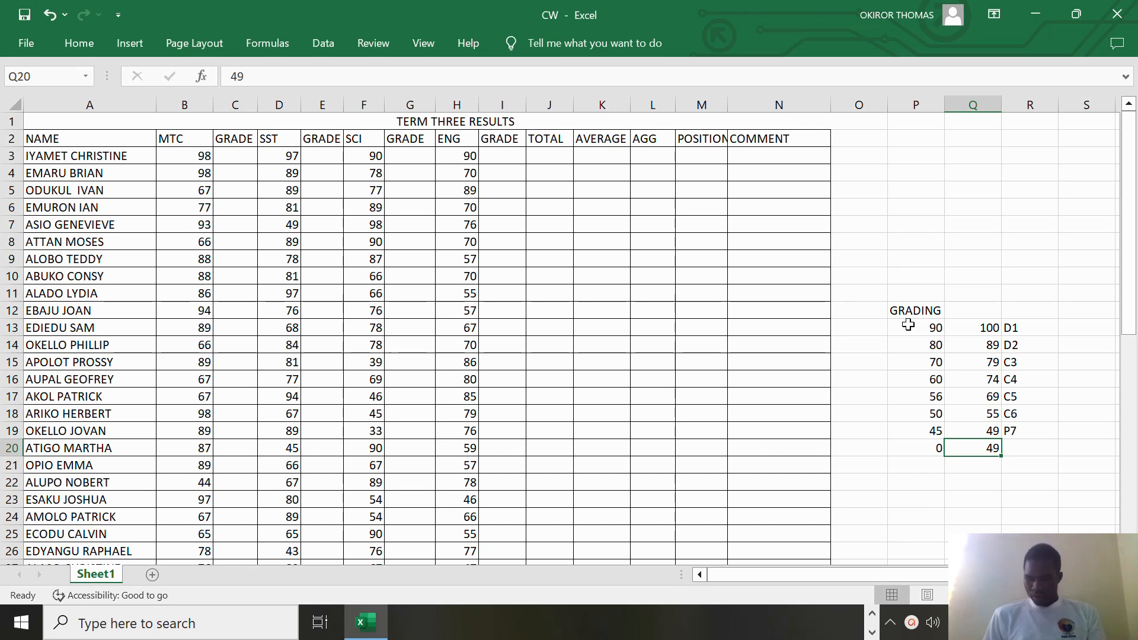
{"action": "key", "text": "Left"}
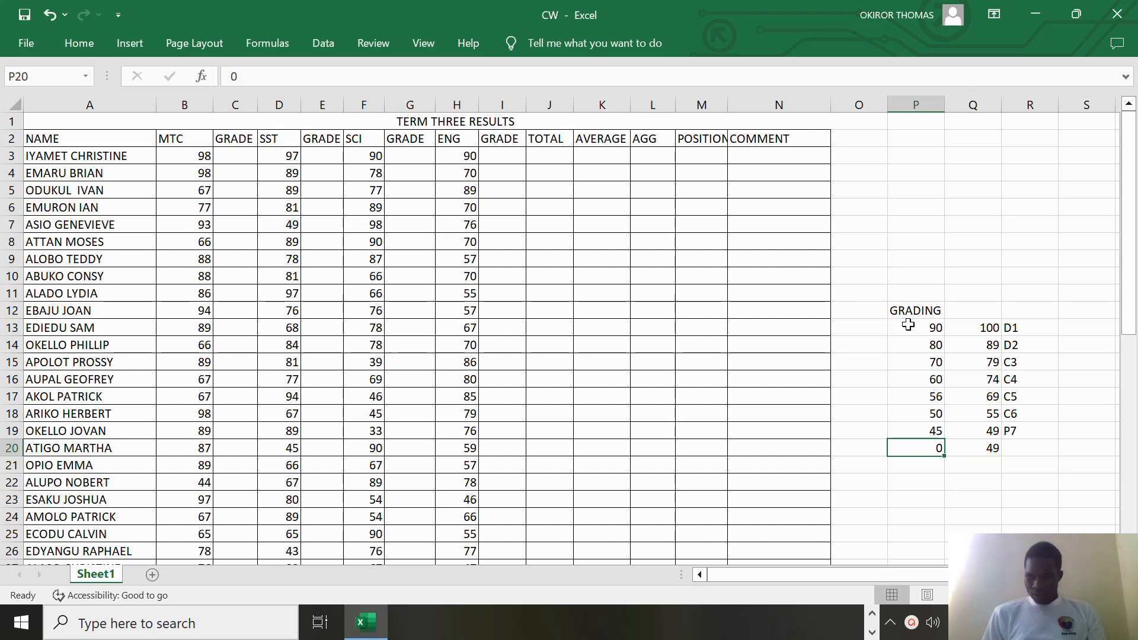
{"action": "key", "text": "Up"}
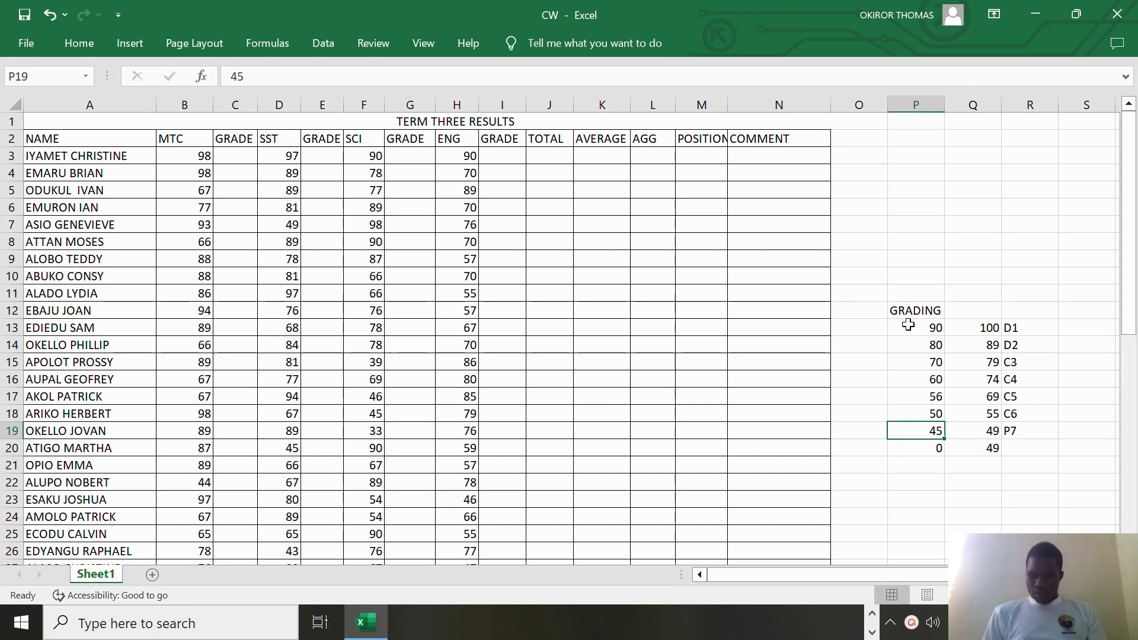
{"action": "key", "text": "Right"}
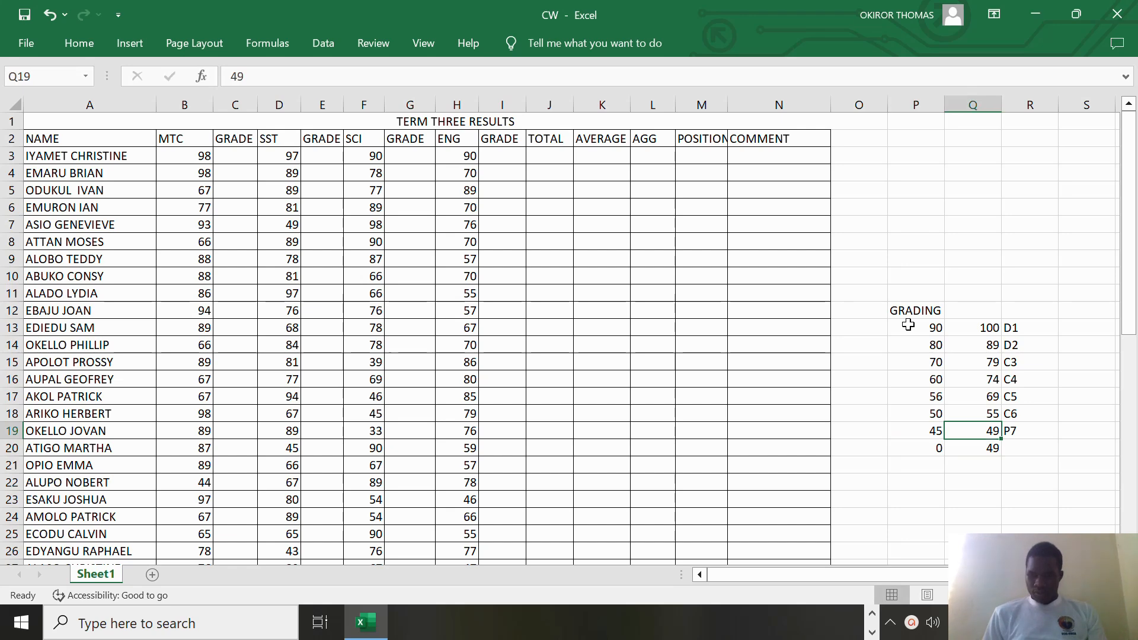
{"action": "key", "text": "Down"}
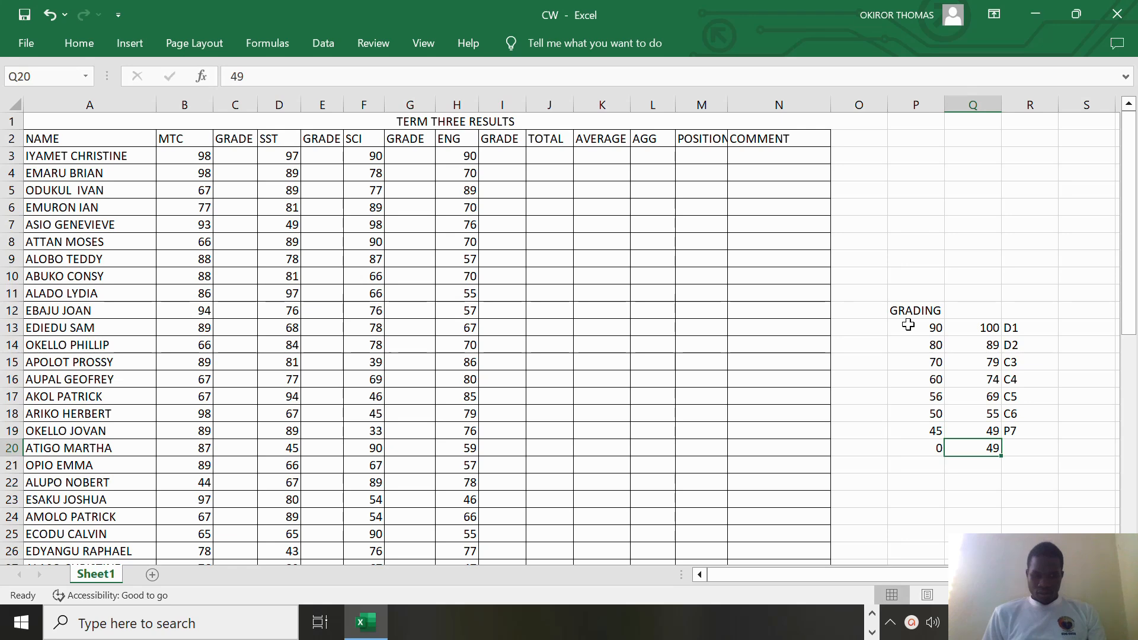
{"action": "type", "text": "44"}
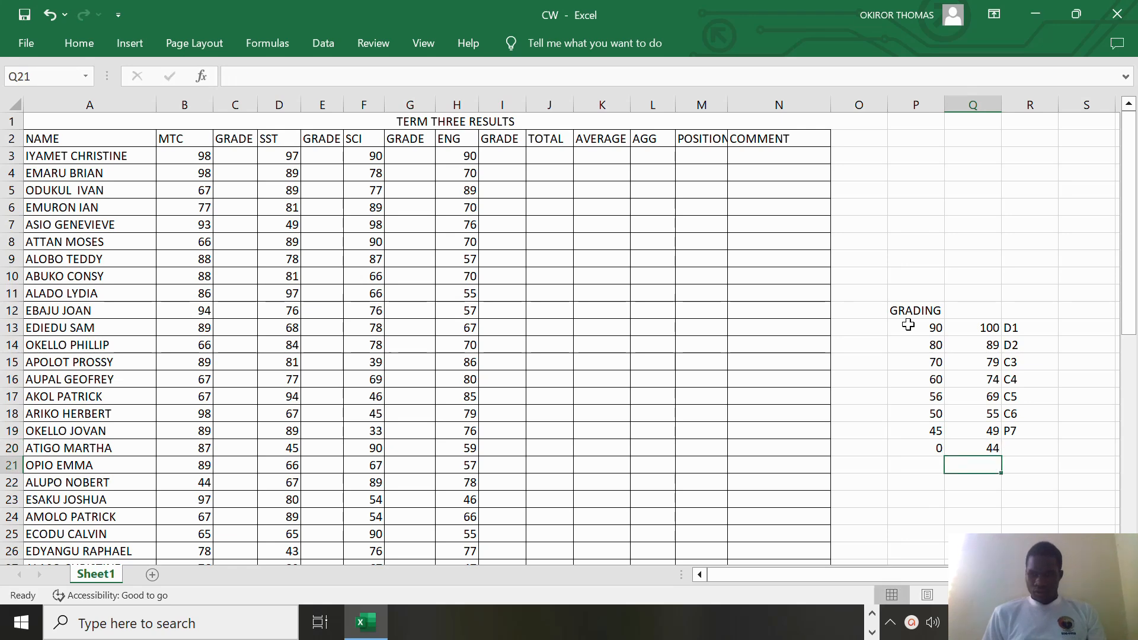
- Enter the grade P8 in cell R20 for the lowest mark range
{"action": "key", "text": "Tab"}
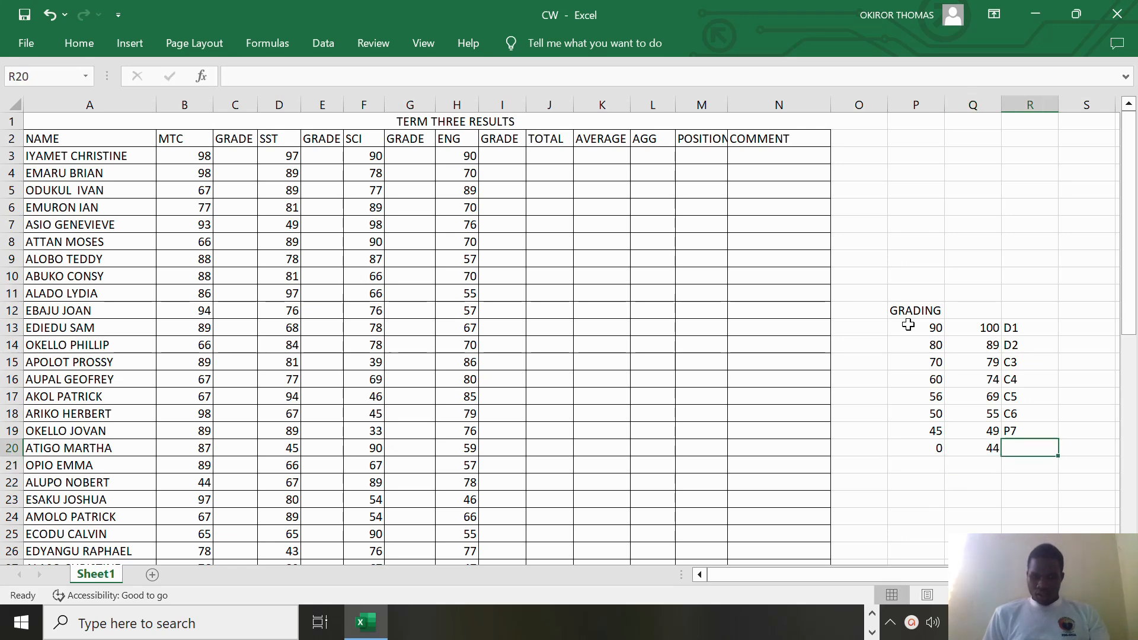
{"action": "type", "text": "P"}
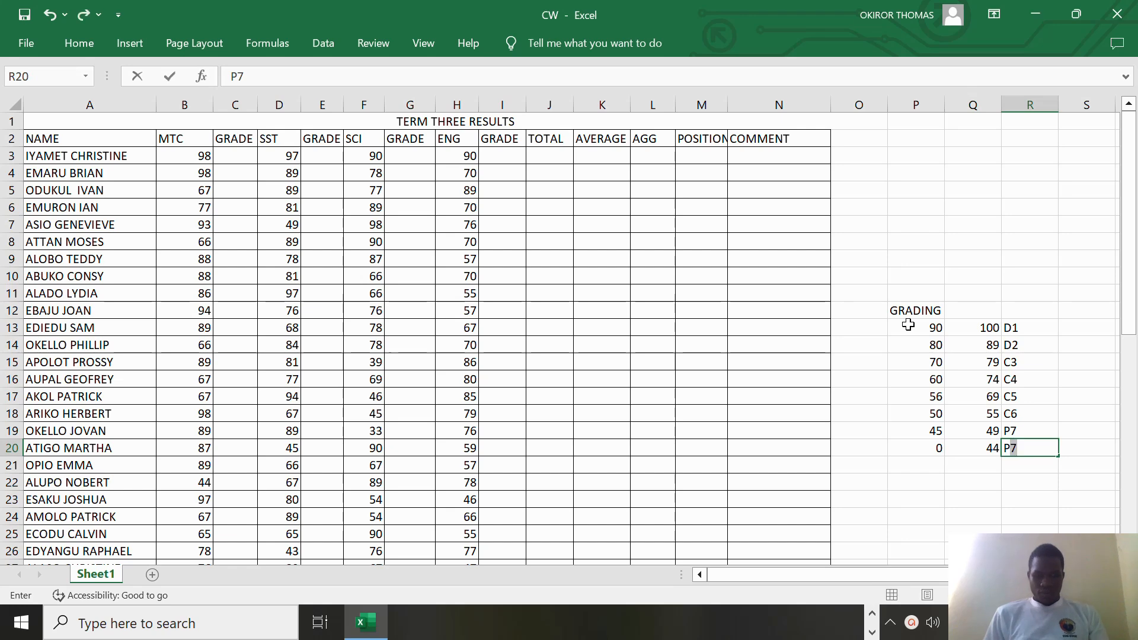
{"action": "type", "text": "8"}
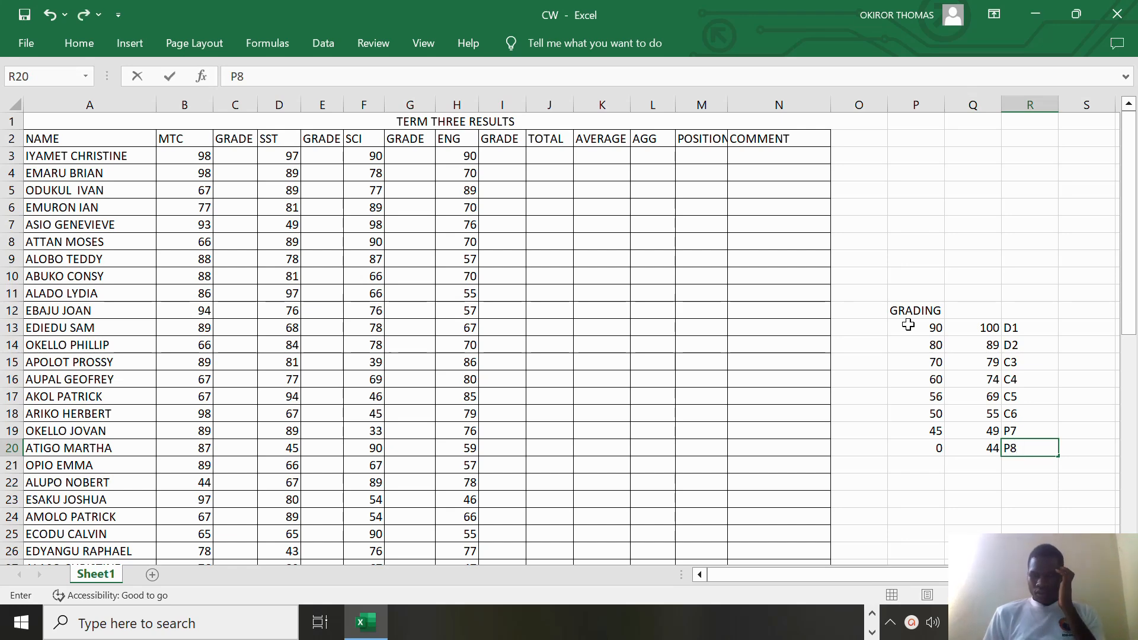
{"action": "key", "text": "Return"}
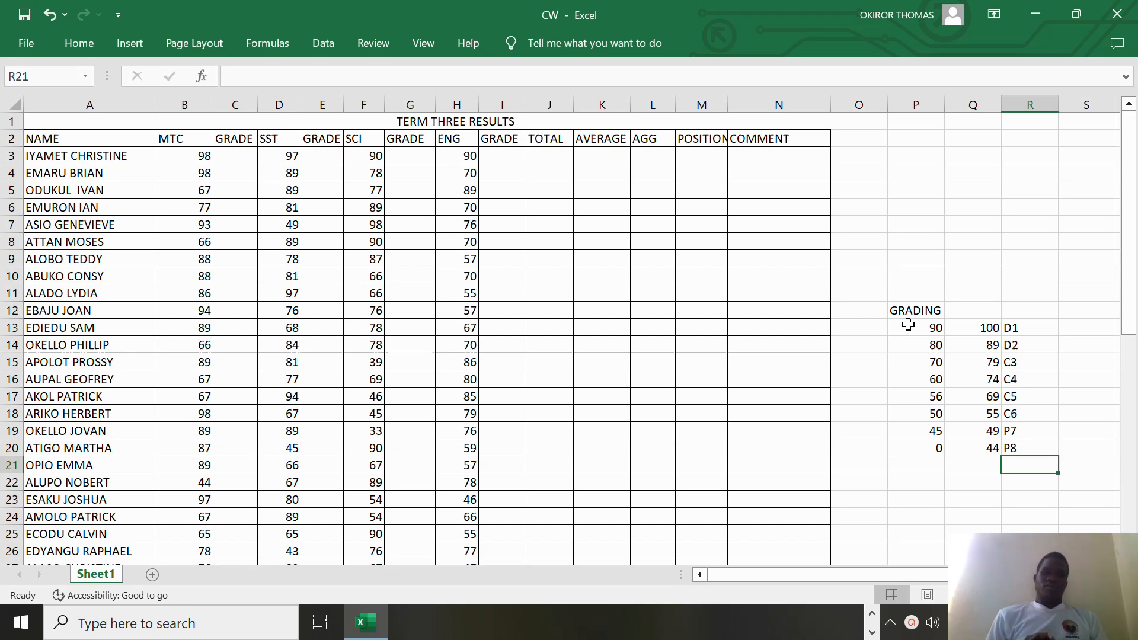
{"action": "left_click", "coordinate": [245, 159]}
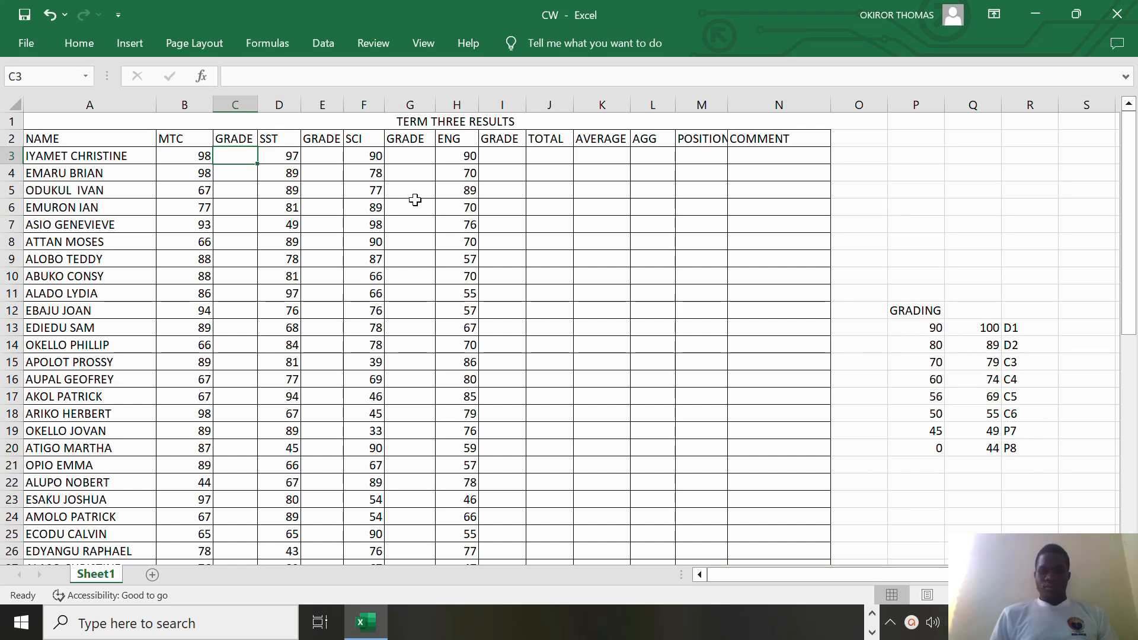
{"action": "double_click", "coordinate": [240, 156]}
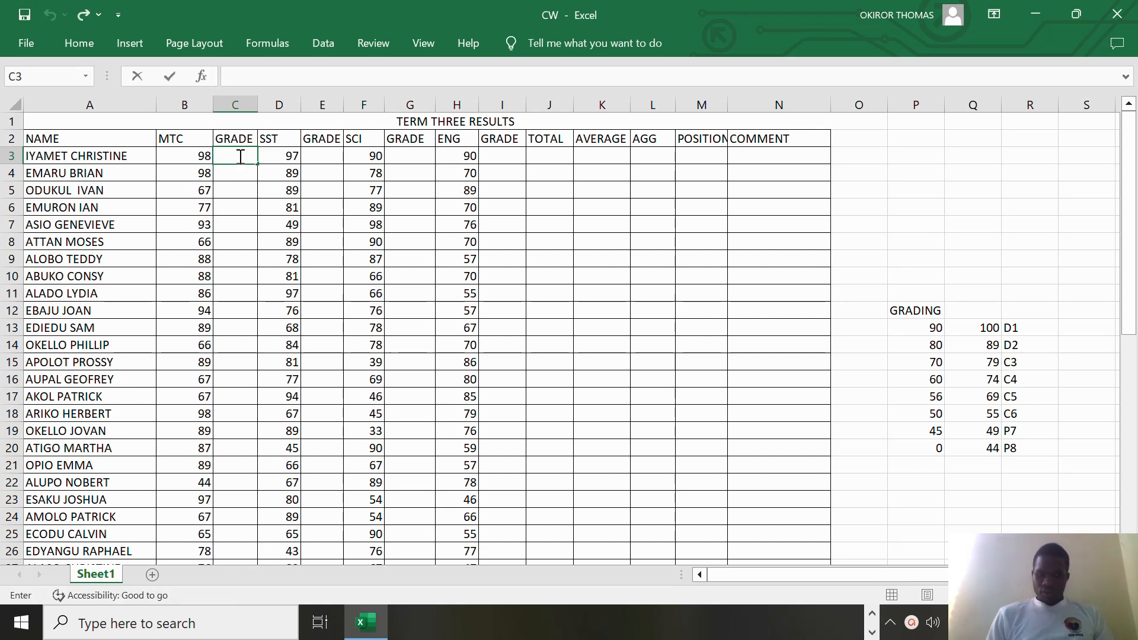
{"action": "type", "text": "="}
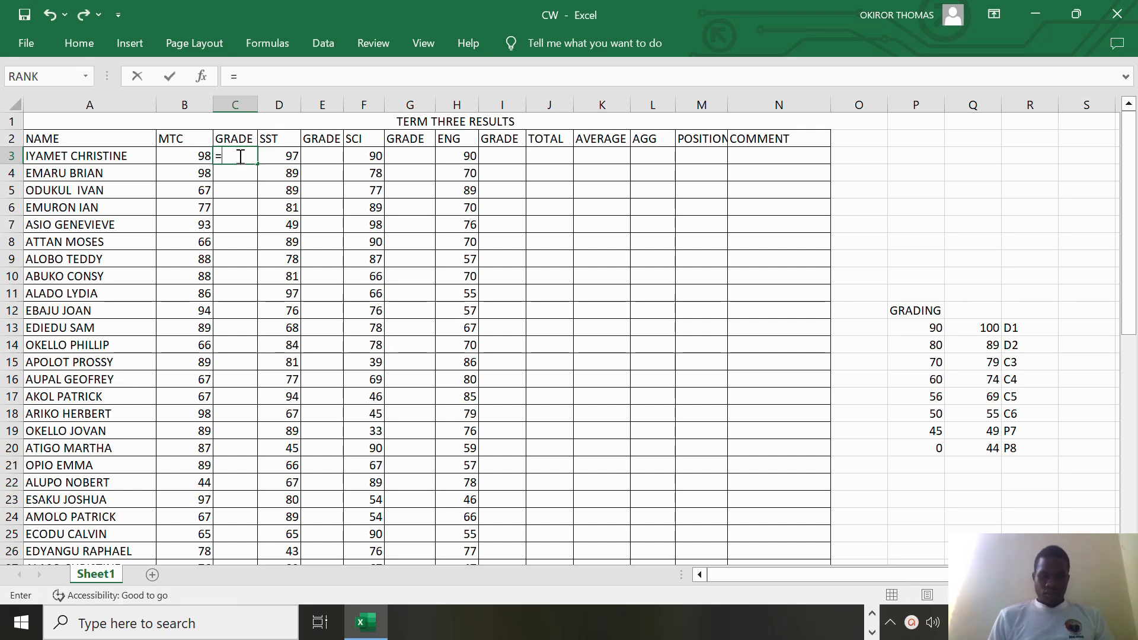
{"action": "left_click", "coordinate": [201, 76]}
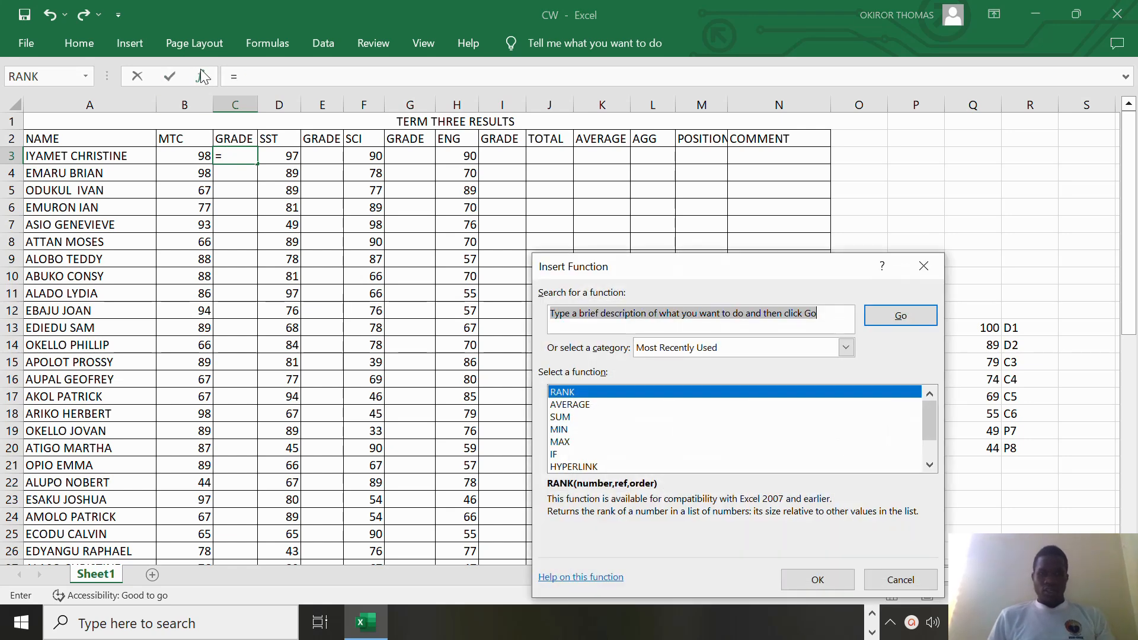
{"action": "left_click", "coordinate": [574, 454]}
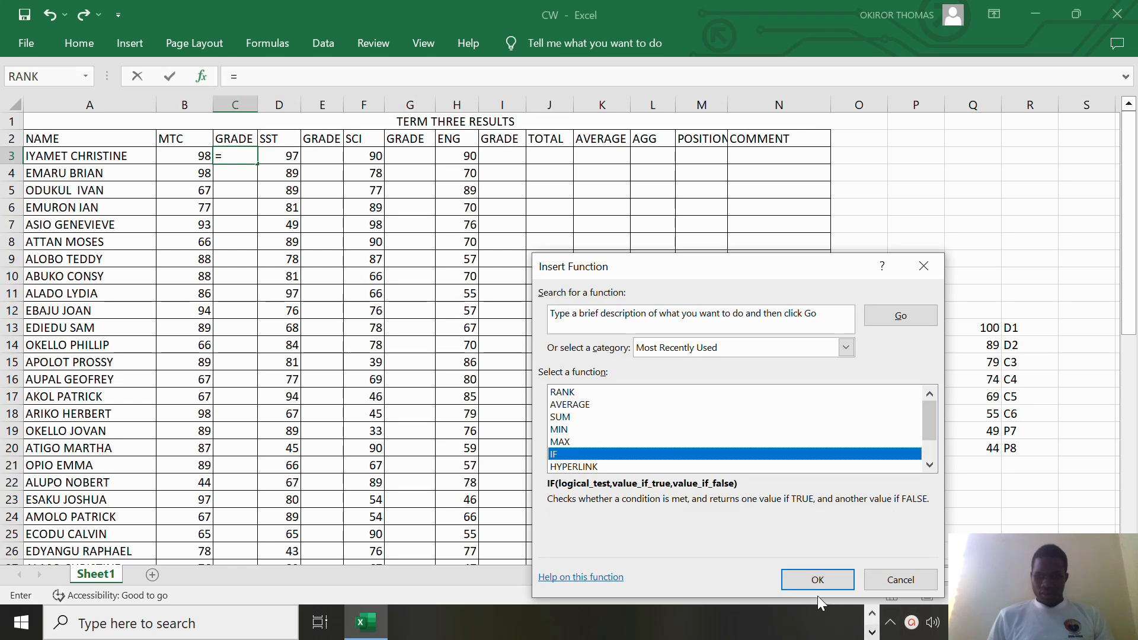
{"action": "left_click", "coordinate": [813, 581]}
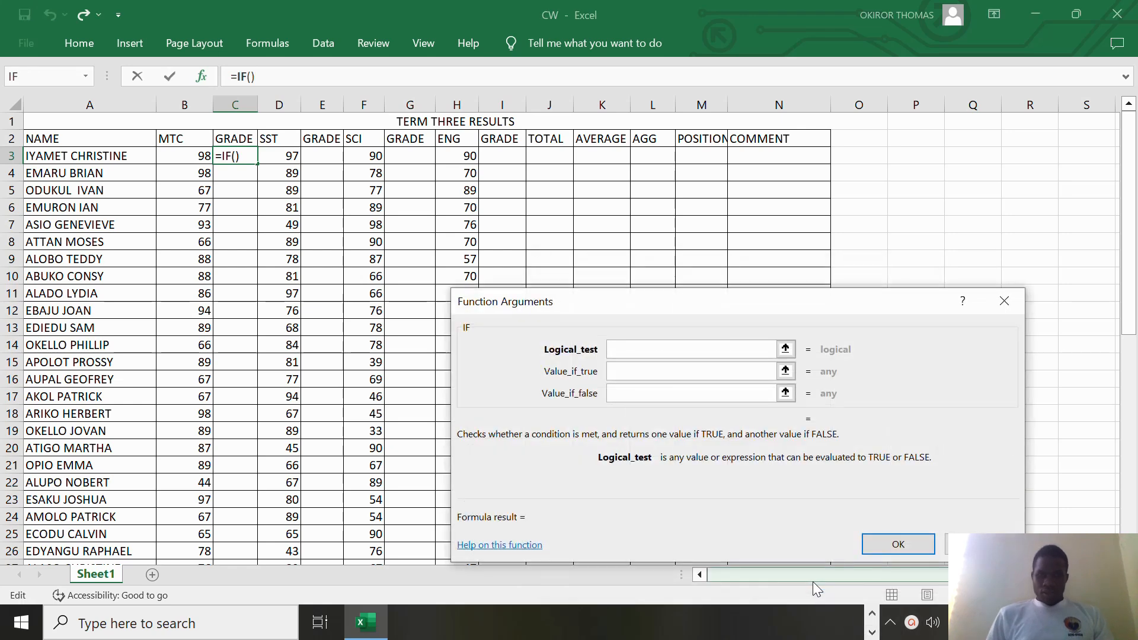
{"action": "left_click", "coordinate": [1004, 301]}
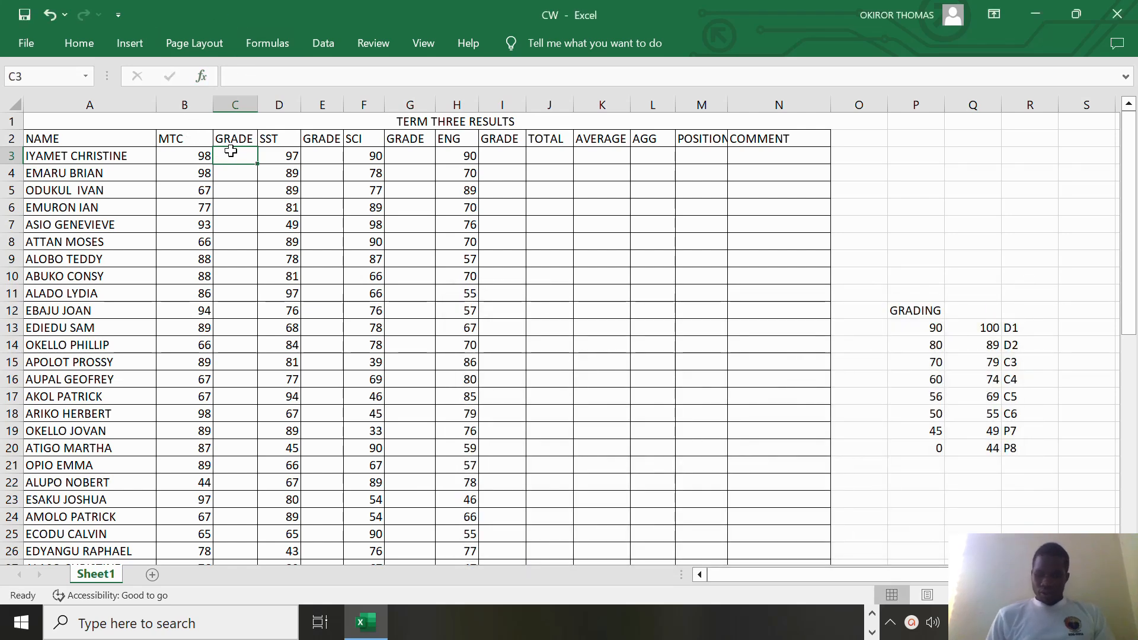
- Begin an IF formula in cell C3, the first pupil's MTC grade cell
{"action": "type", "text": "="}
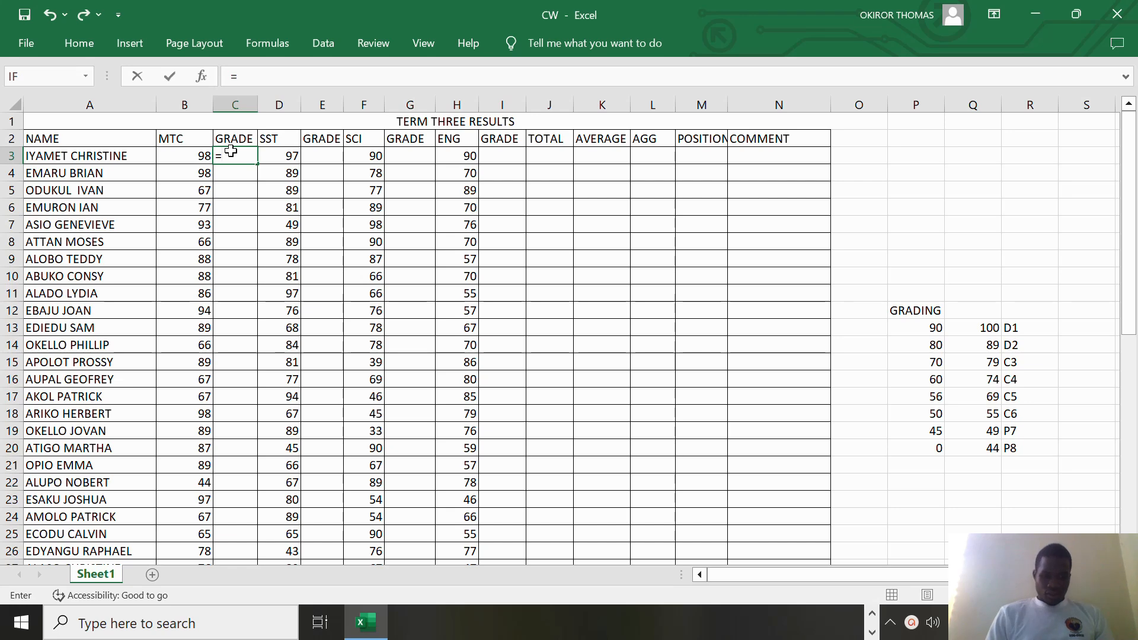
{"action": "type", "text": "I"}
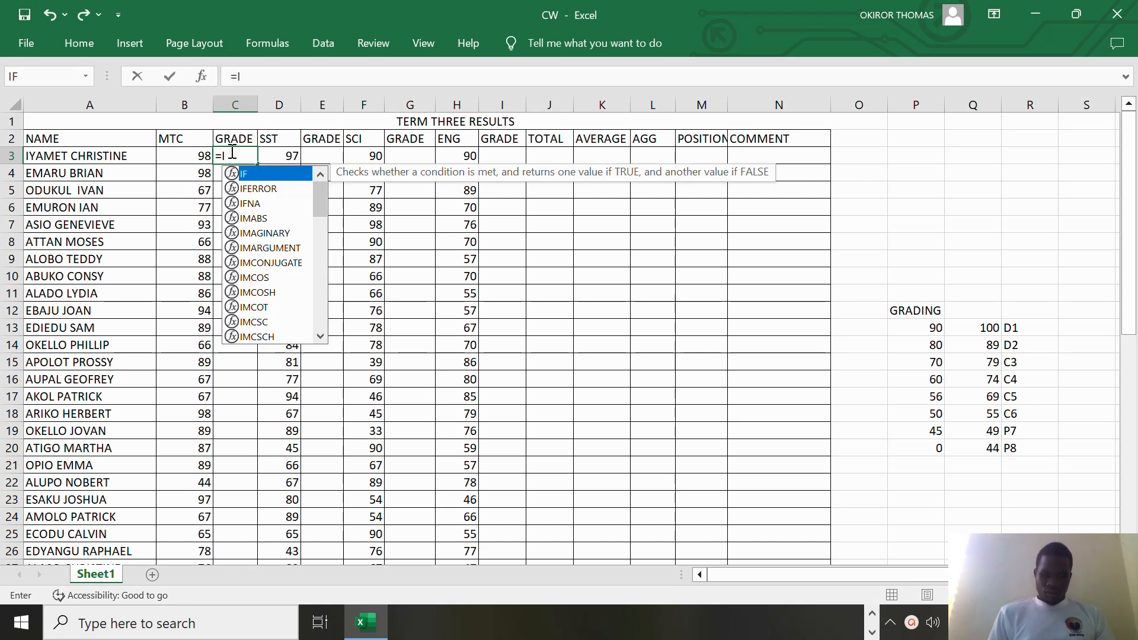
{"action": "type", "text": "F"}
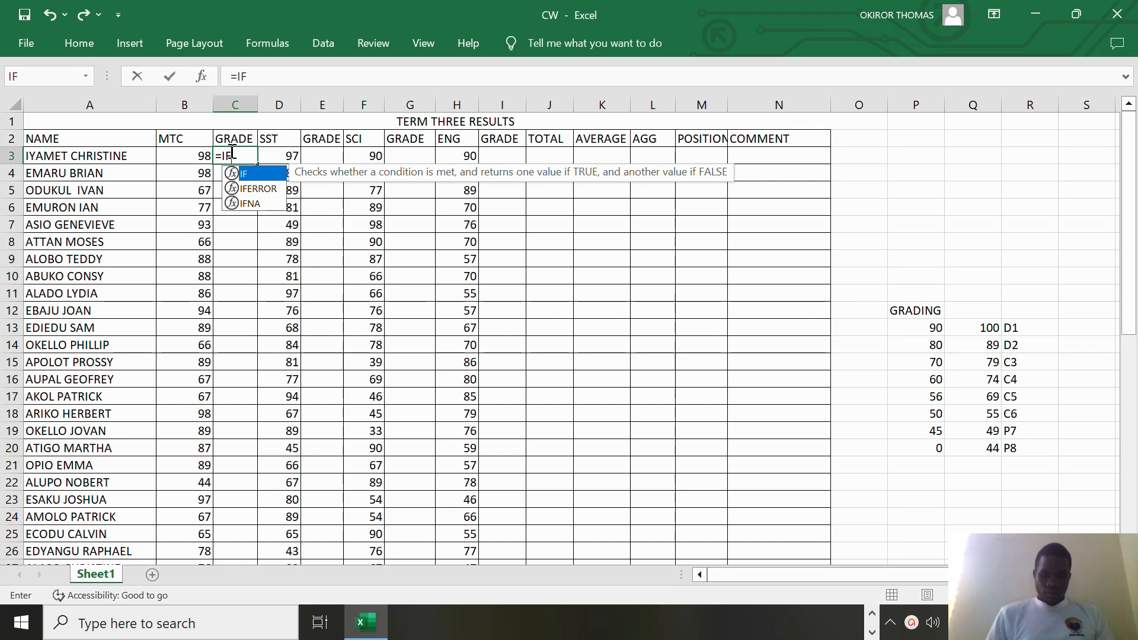
{"action": "type", "text": "9"}
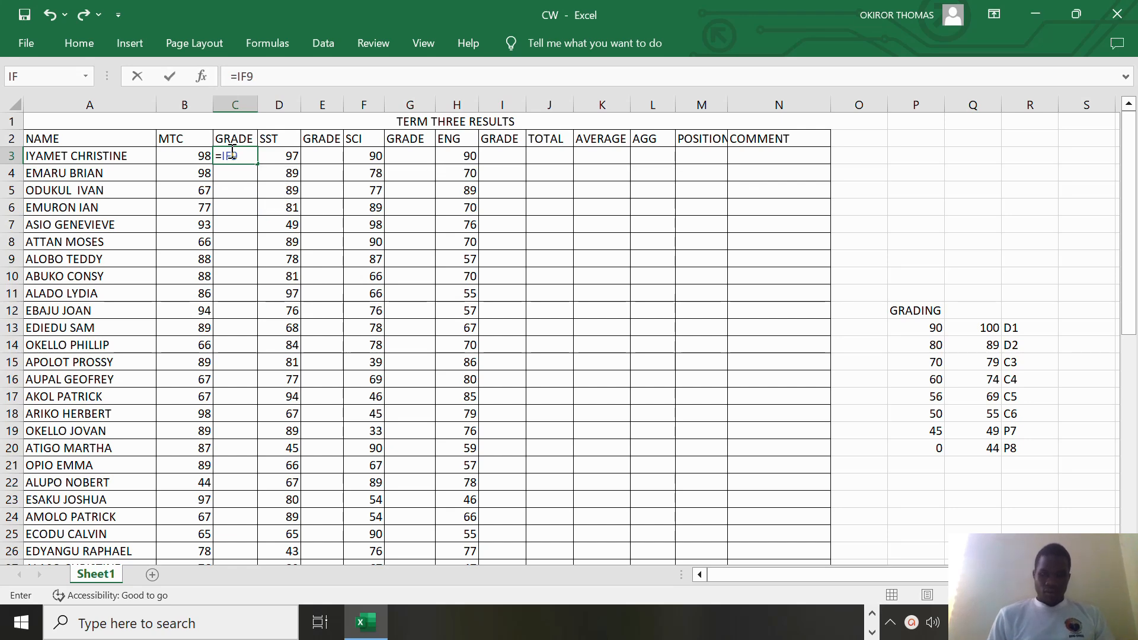
{"action": "key", "text": "BackSpace"}
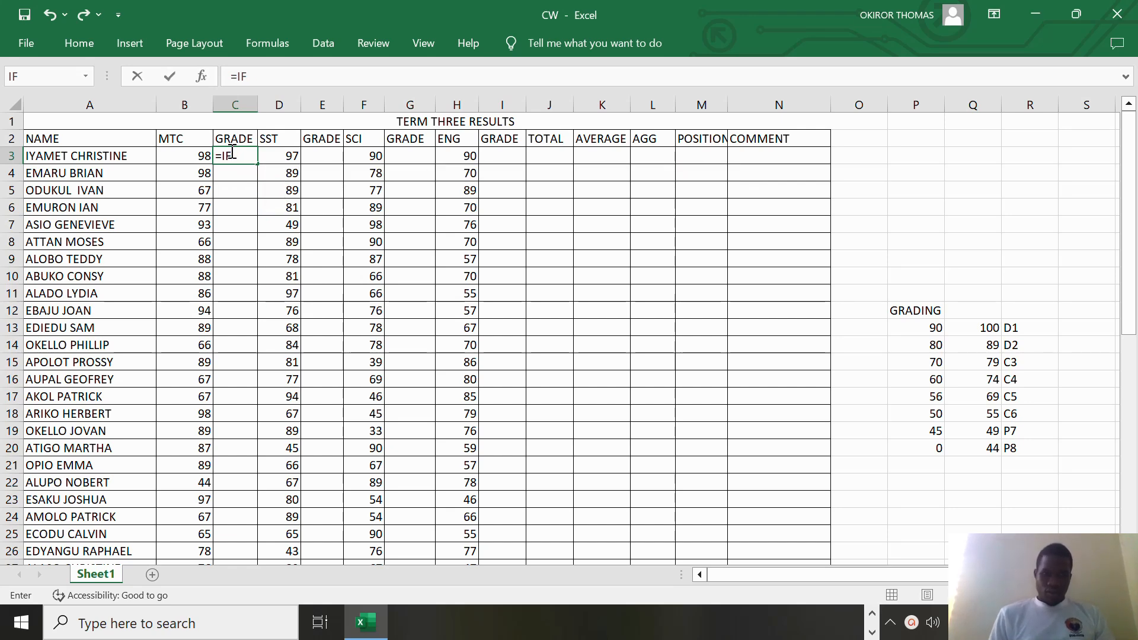
{"action": "type", "text": "("}
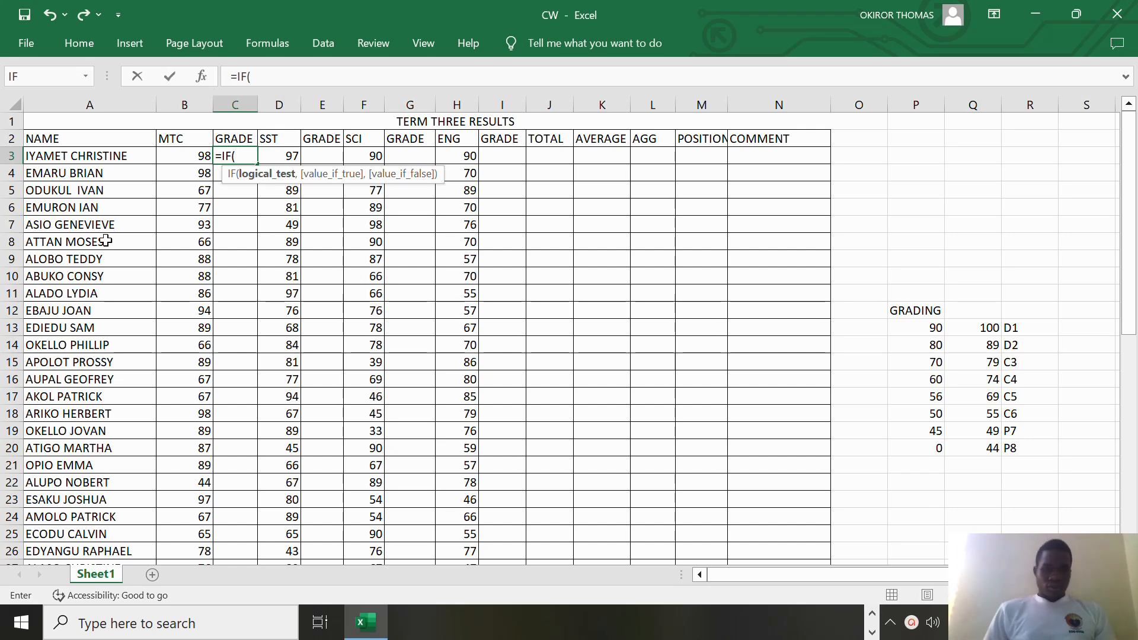
{"action": "left_click", "coordinate": [230, 191]}
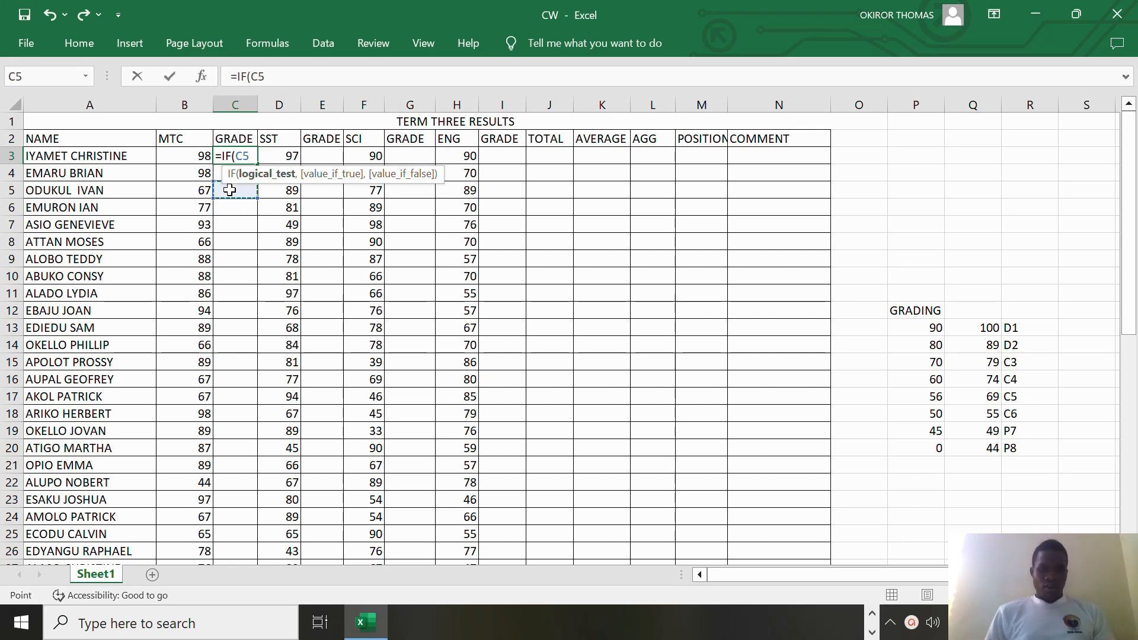
{"action": "left_click", "coordinate": [230, 156]}
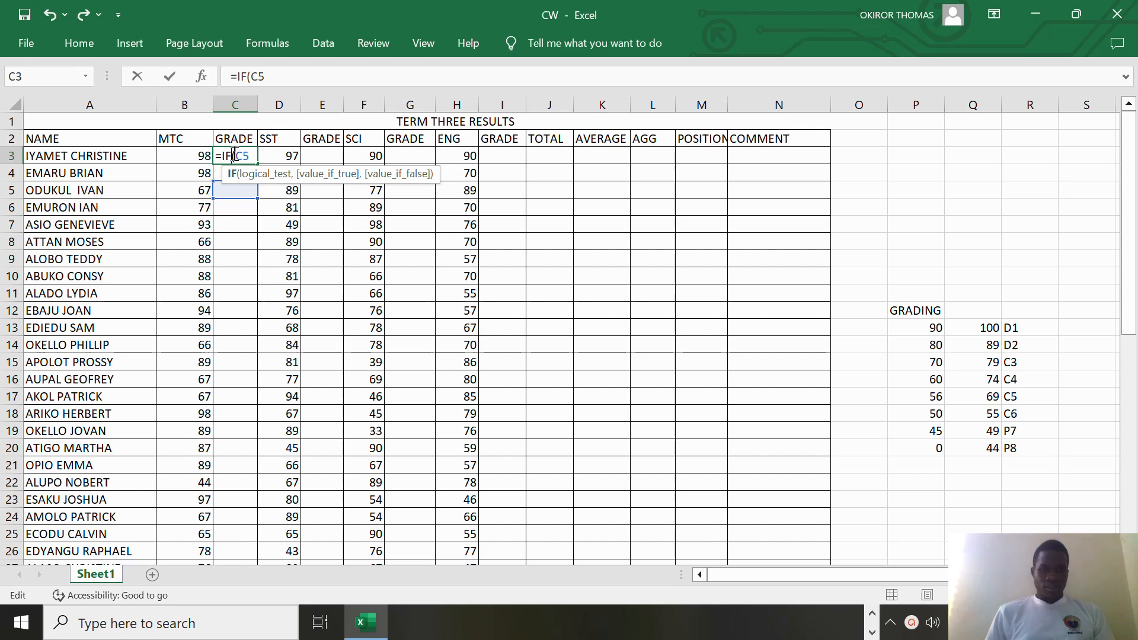
{"action": "left_click", "coordinate": [202, 155]}
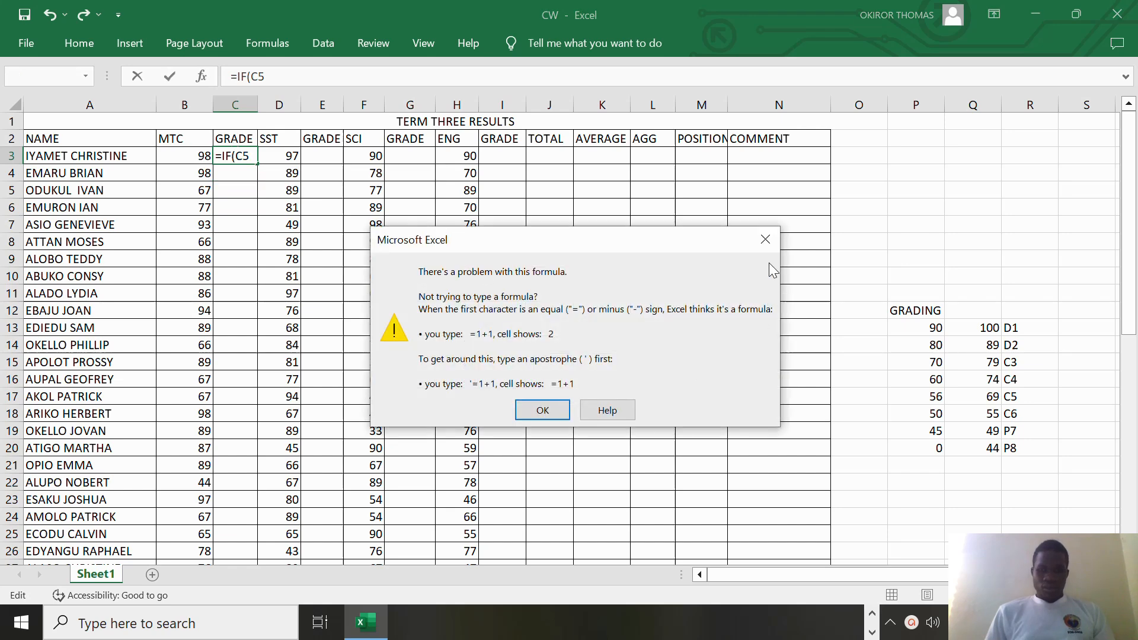
{"action": "left_click", "coordinate": [766, 238]}
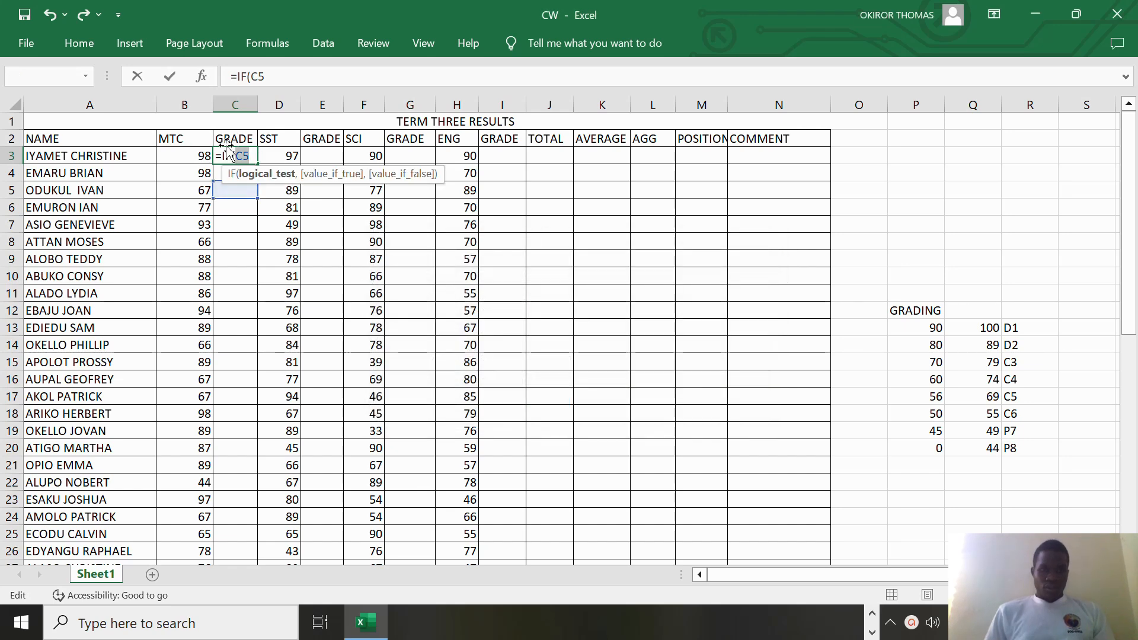
{"action": "key", "text": "BackSpace"}
{"action": "key", "text": "BackSpace"}
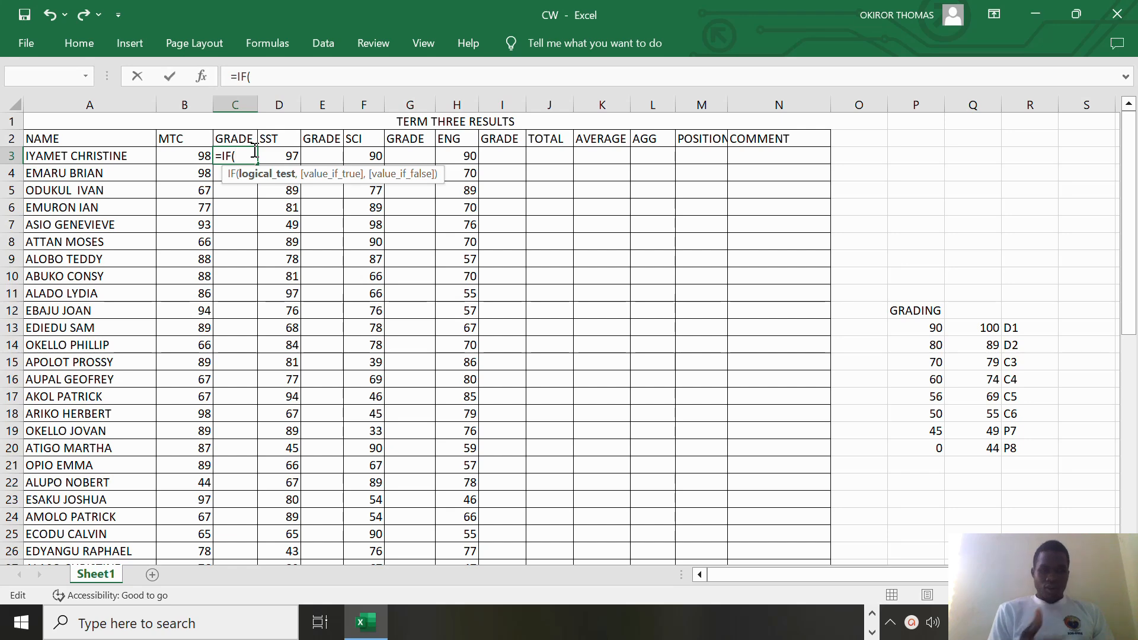
{"action": "left_click", "coordinate": [188, 156]}
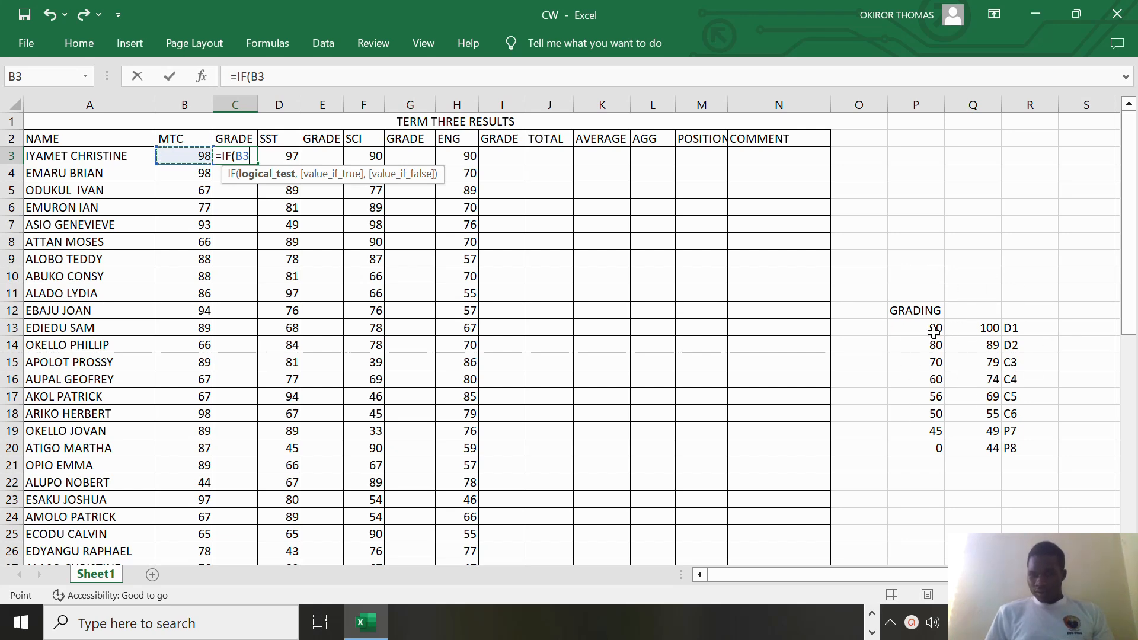
{"action": "left_click", "coordinate": [937, 328]}
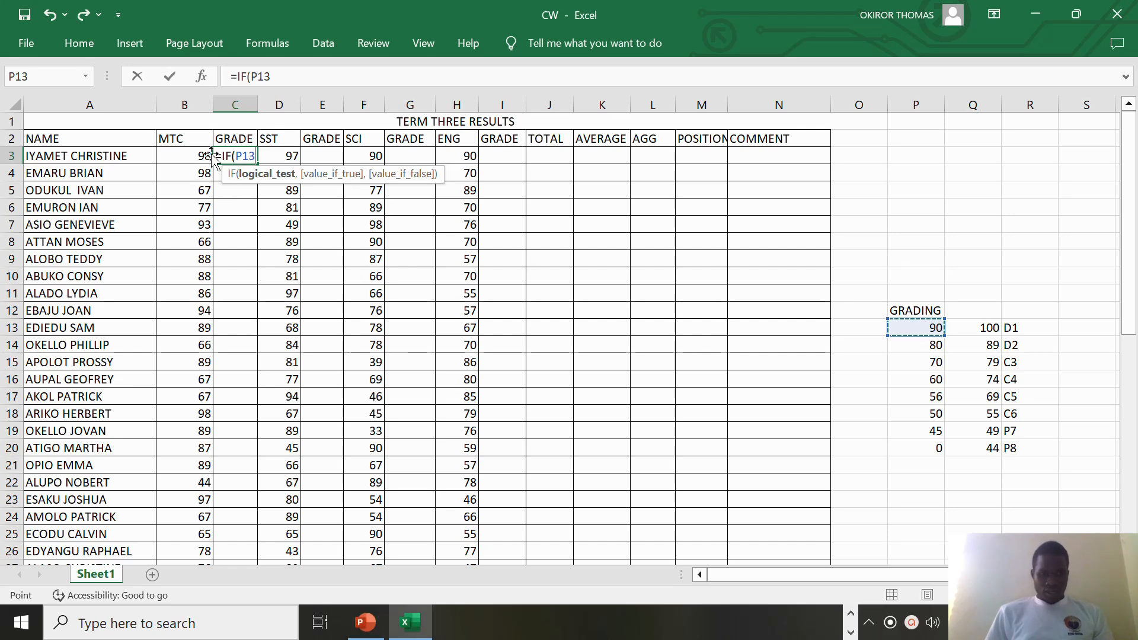
{"action": "key", "text": "BackSpace"}
{"action": "key", "text": "BackSpace"}
{"action": "key", "text": "BackSpace"}
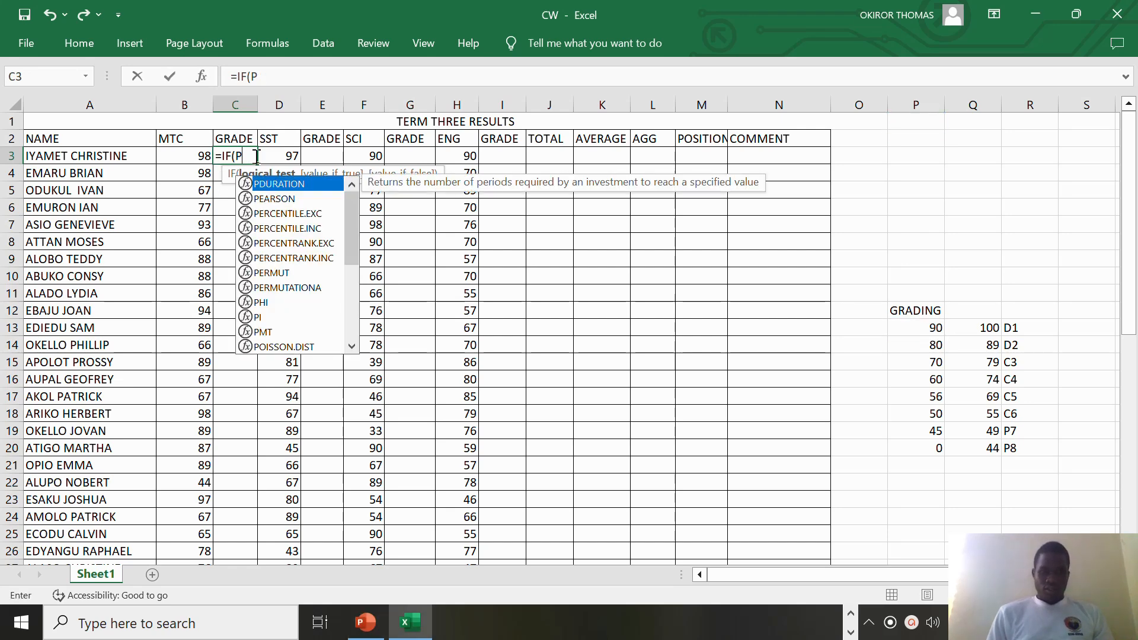
- Add the test B3>=90 to the IF formula in C3, returning "1" when it is true
{"action": "left_click", "coordinate": [177, 156]}
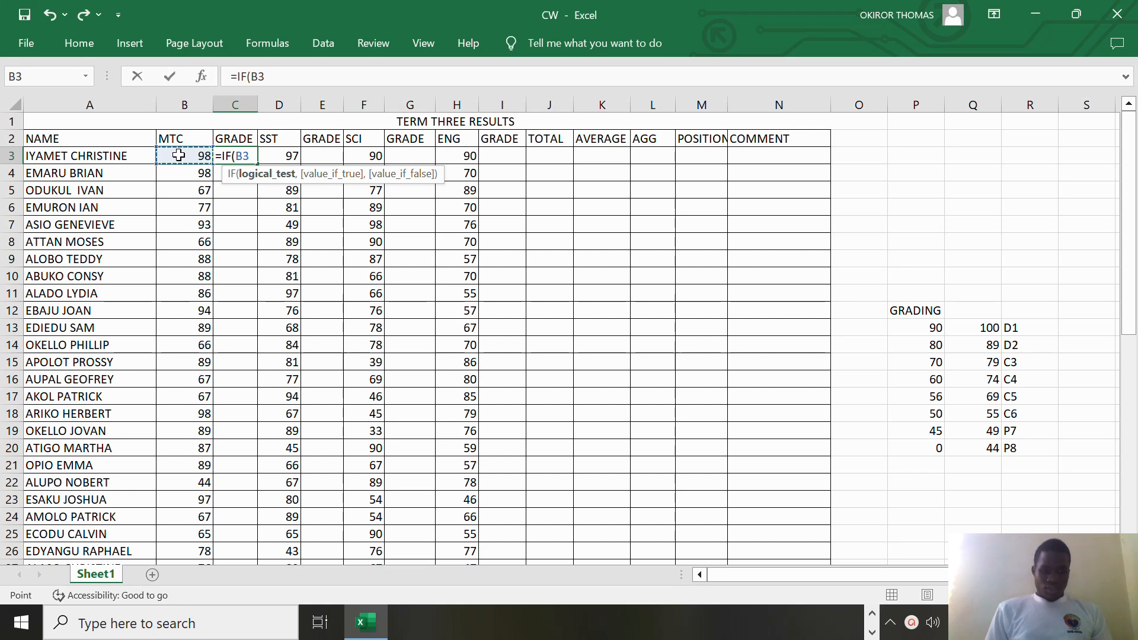
{"action": "type", "text": ">"}
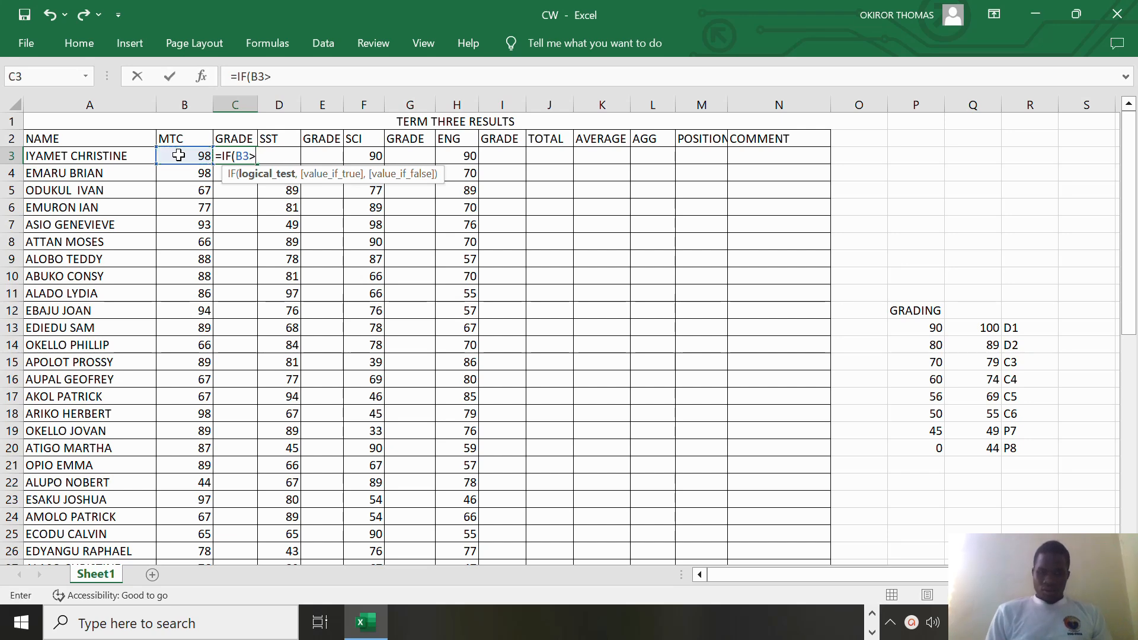
{"action": "type", "text": "="}
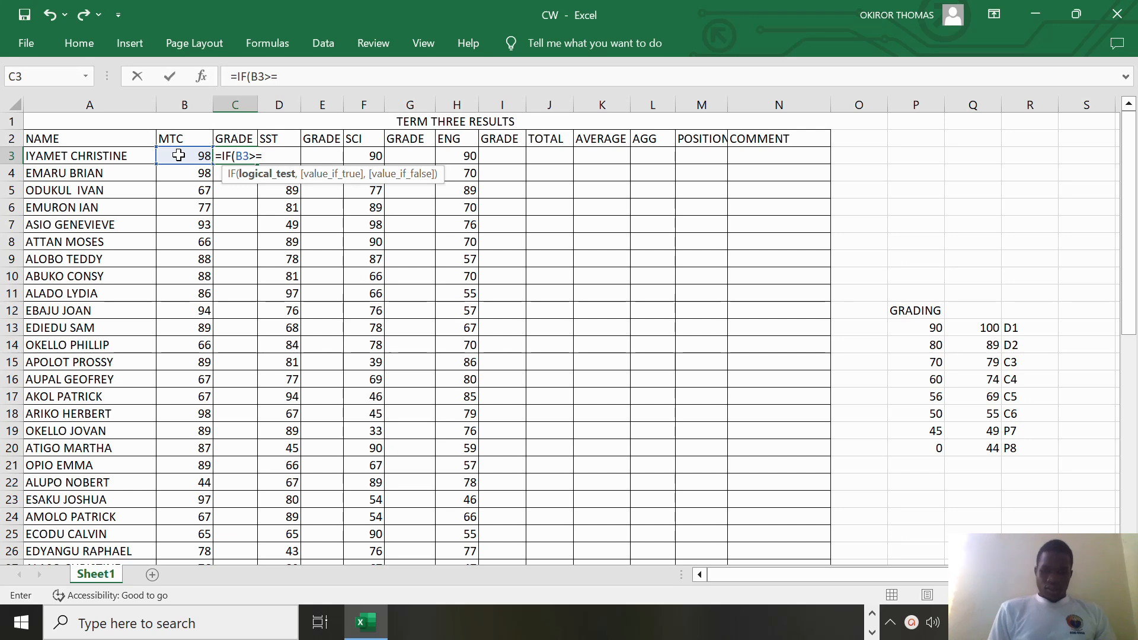
{"action": "type", "text": "90"}
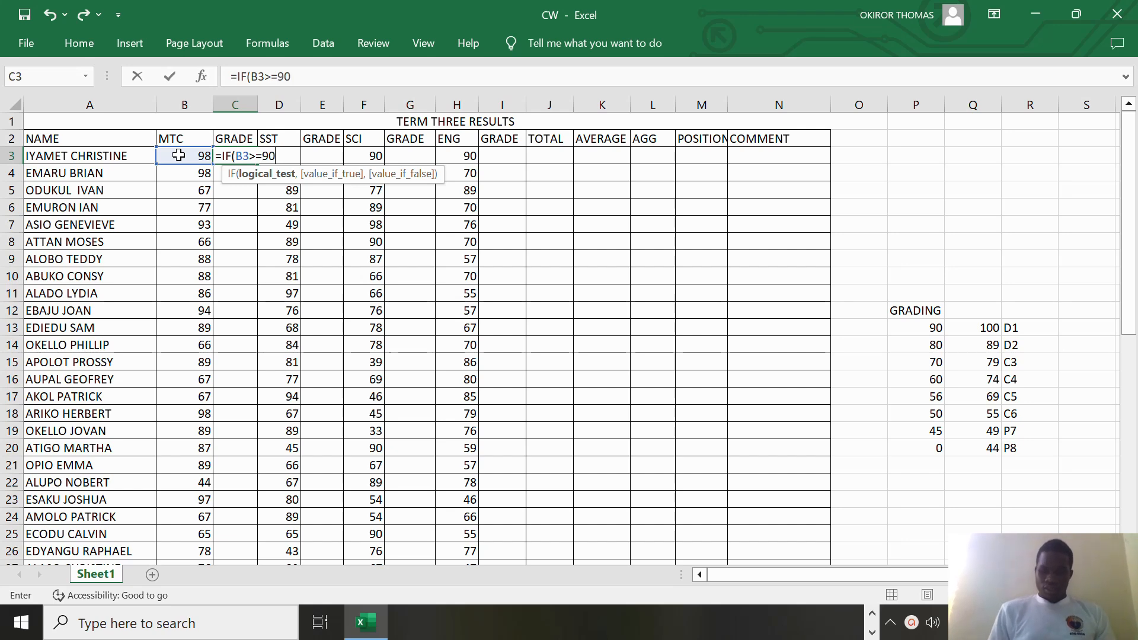
{"action": "type", "text": ","}
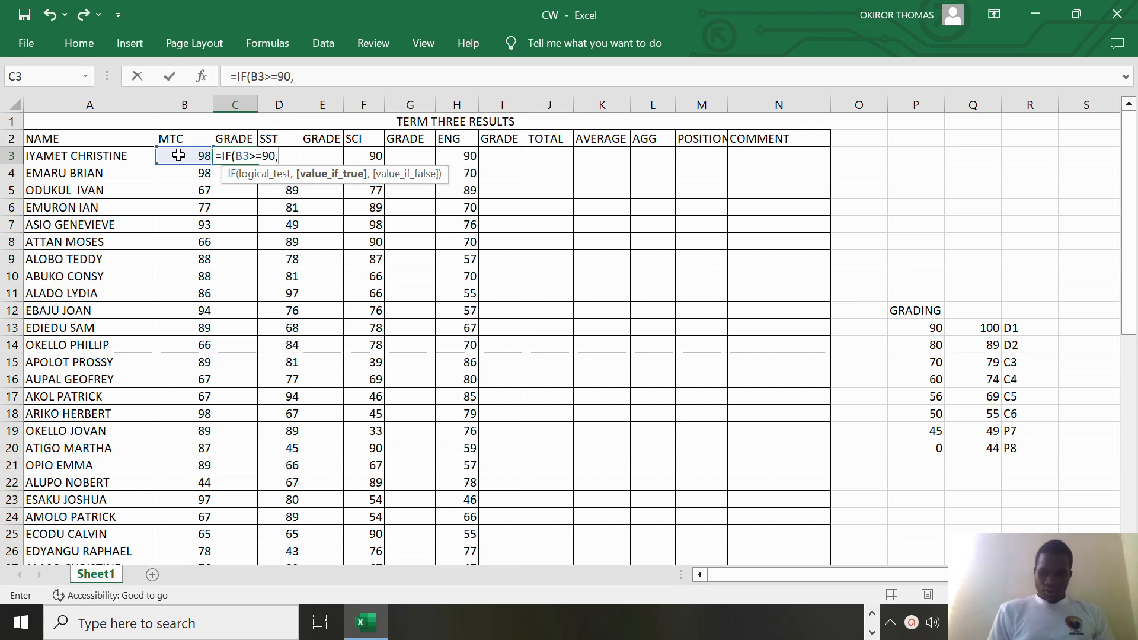
{"action": "type", "text": "\""}
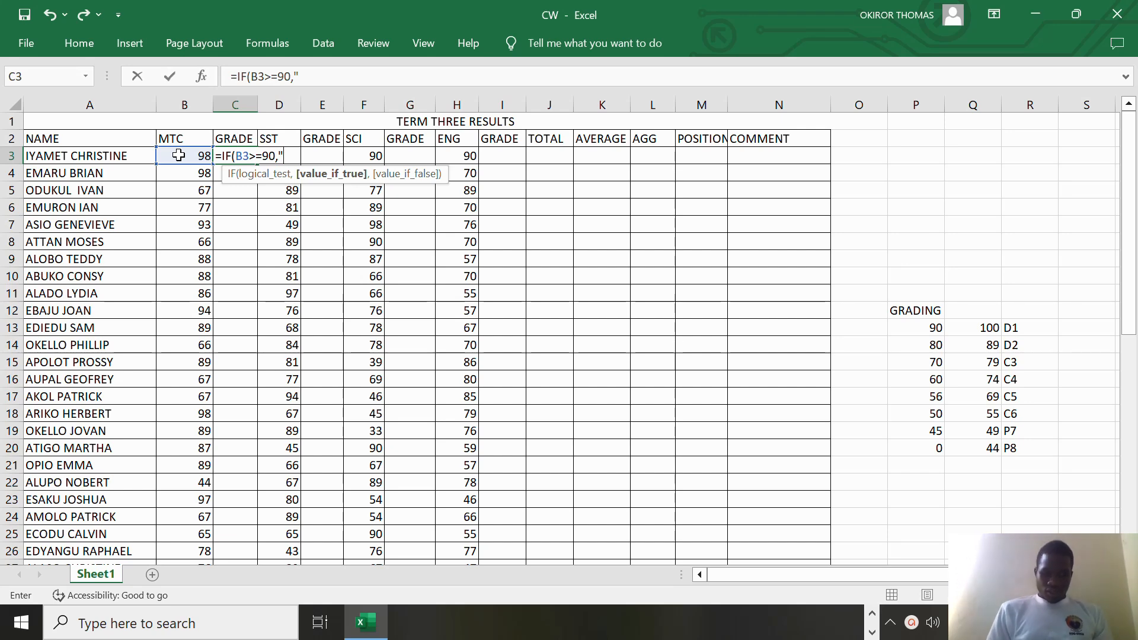
{"action": "type", "text": "1"}
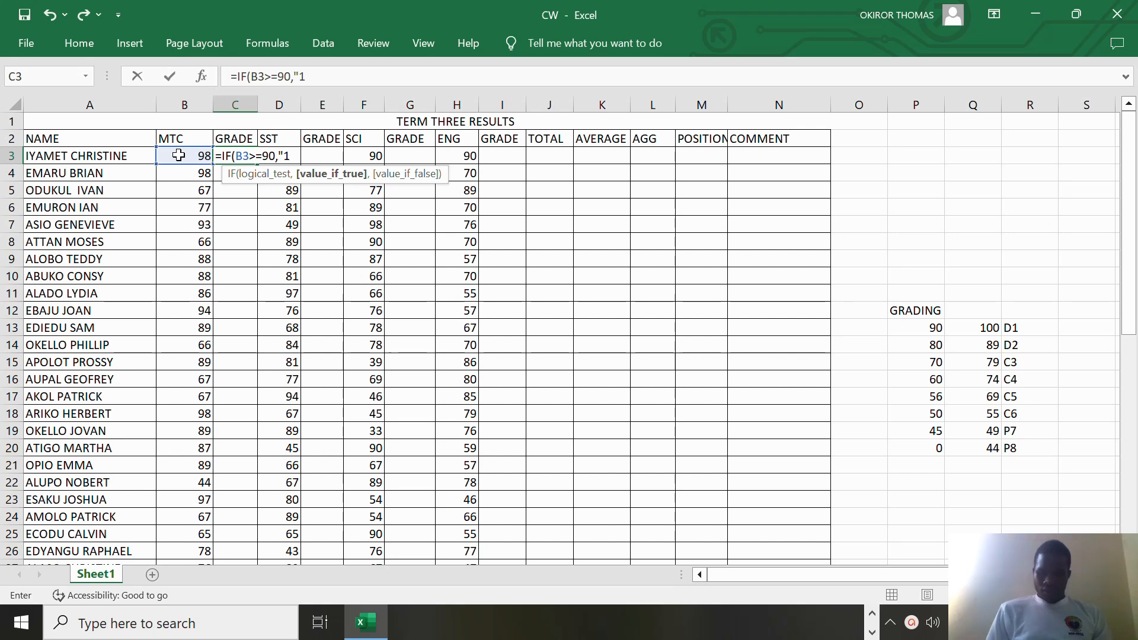
{"action": "type", "text": "\""}
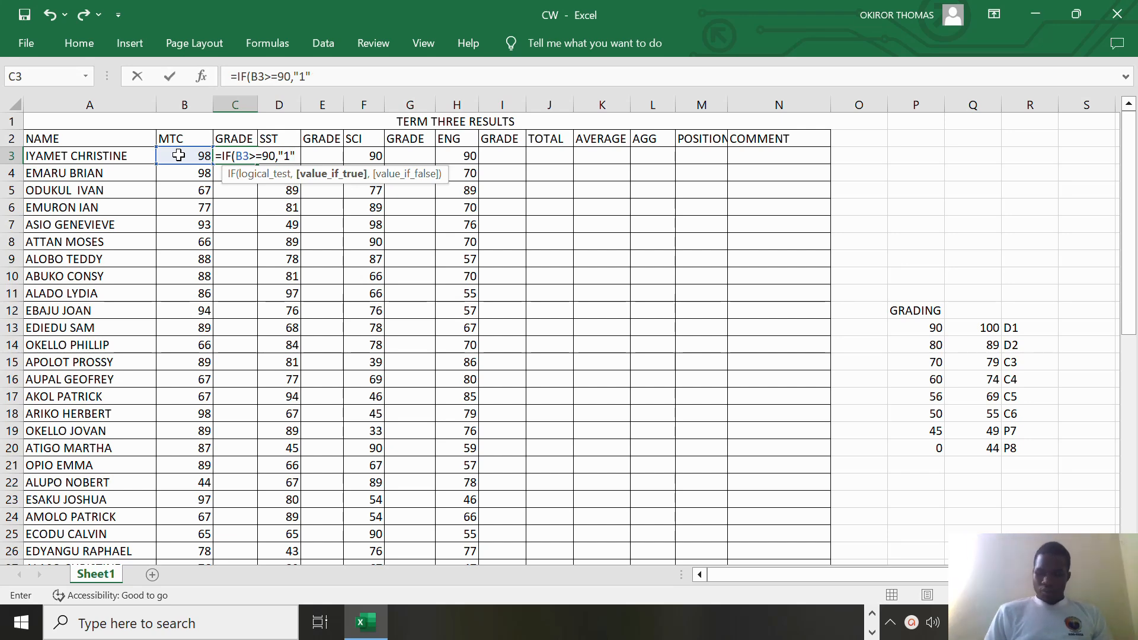
{"action": "type", "text": ","}
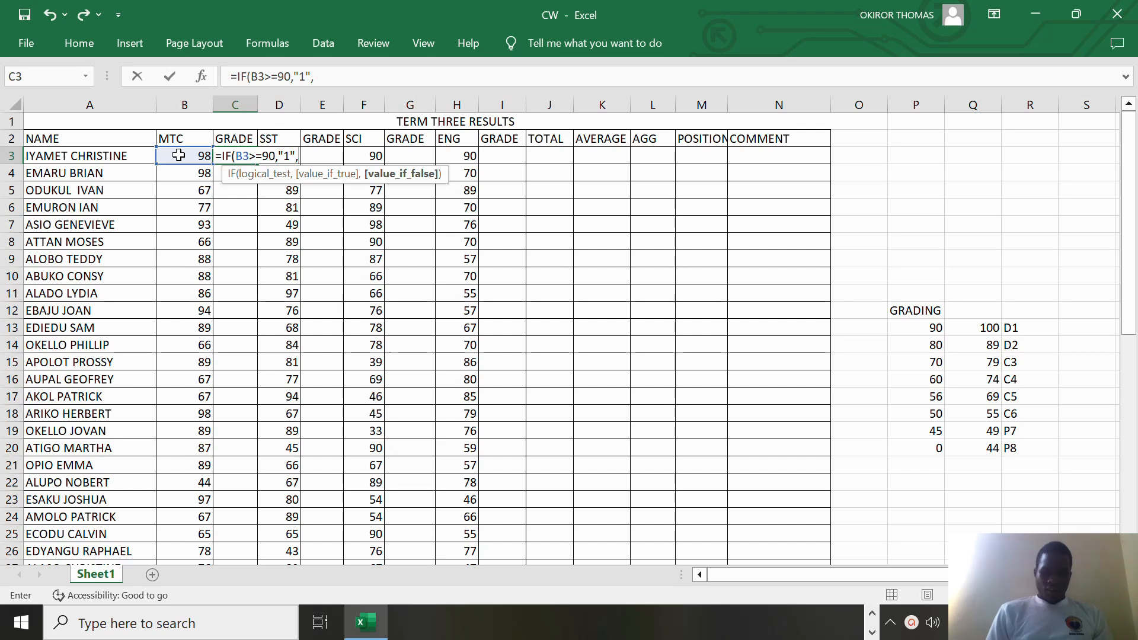
- Nest a second IF as the false value of the C3 formula, with the test B3>=80
{"action": "type", "text": "IF"}
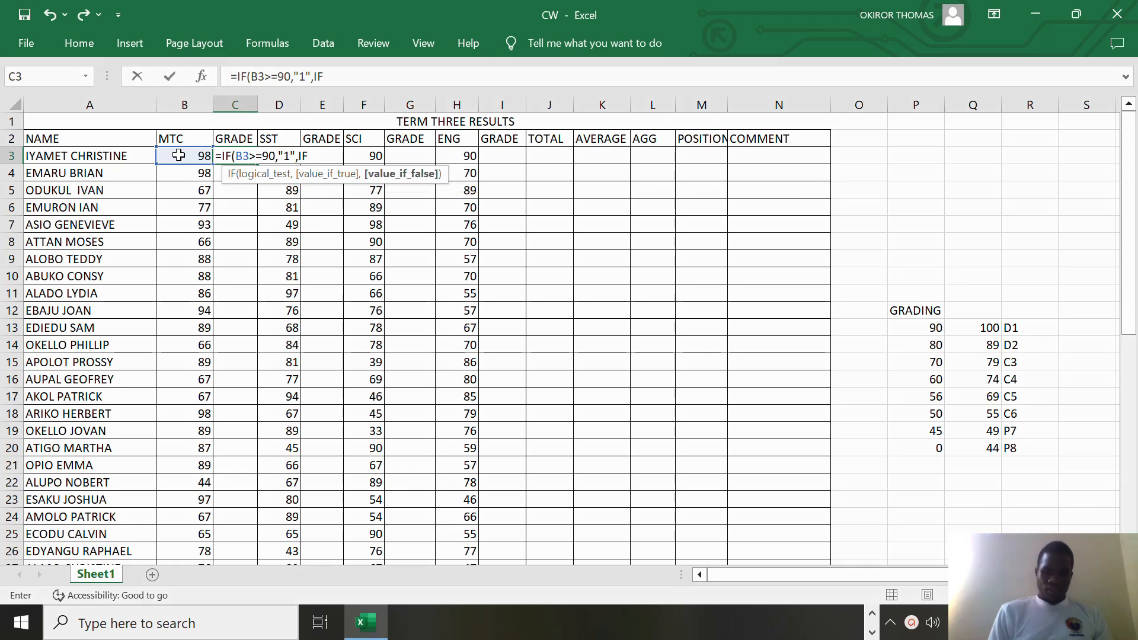
{"action": "type", "text": "("}
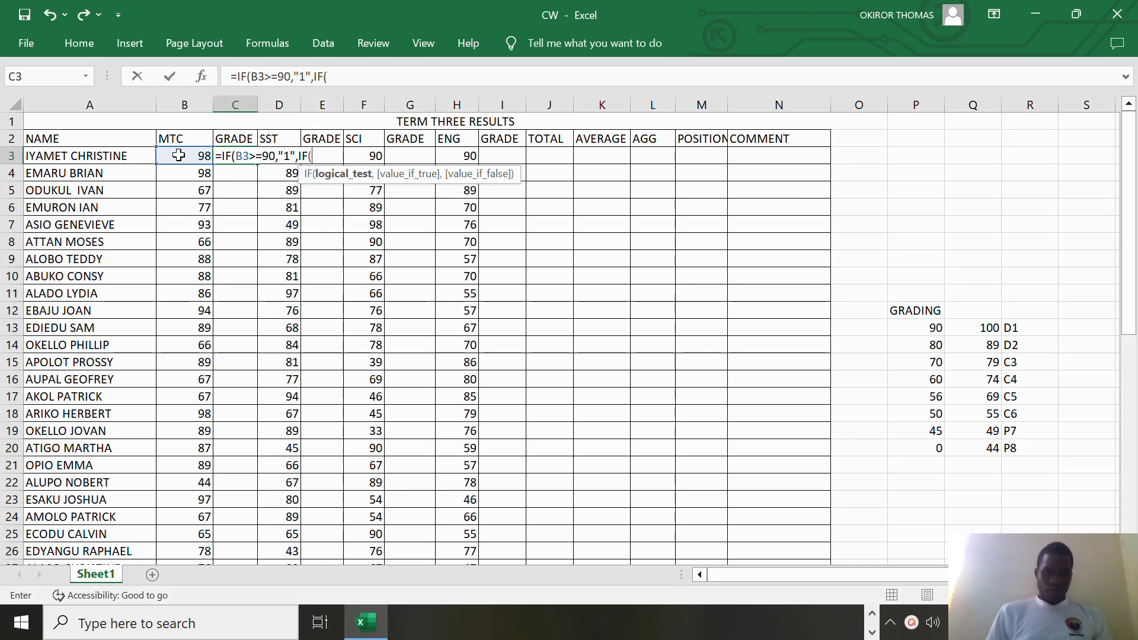
{"action": "left_click", "coordinate": [179, 155]}
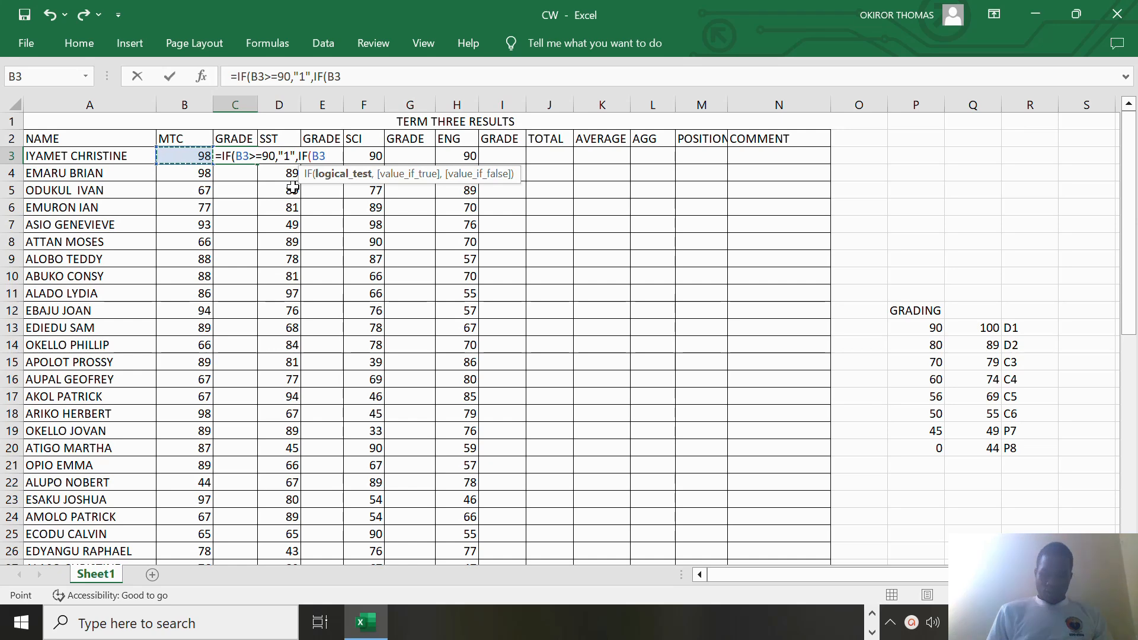
{"action": "type", "text": ".="}
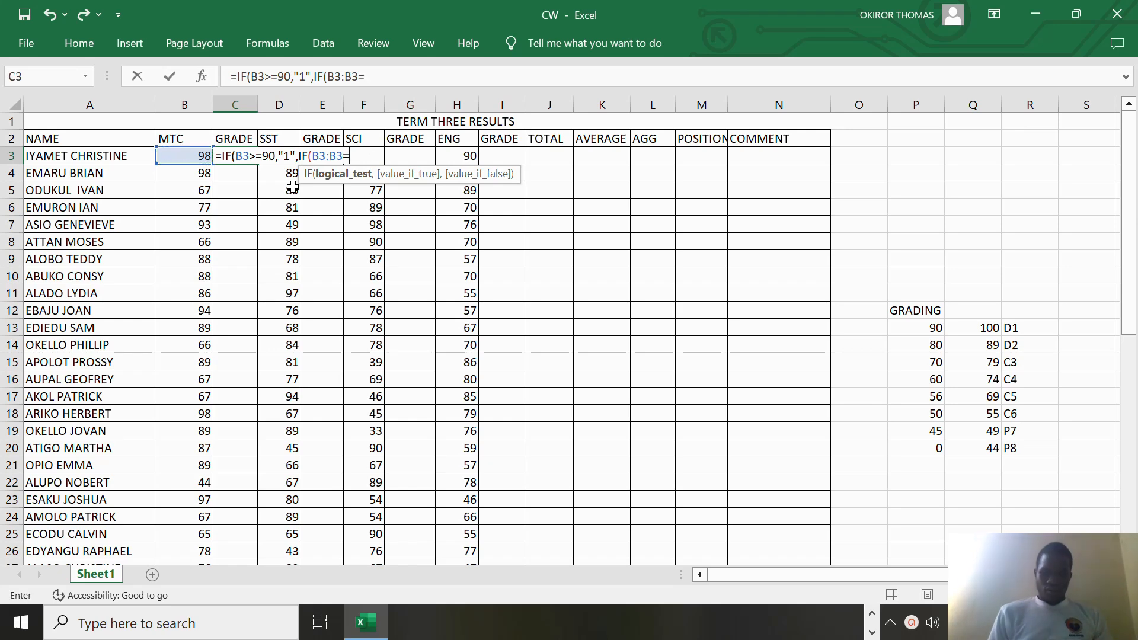
{"action": "key", "text": "BackSpace"}
{"action": "key", "text": "BackSpace"}
{"action": "key", "text": "BackSpace"}
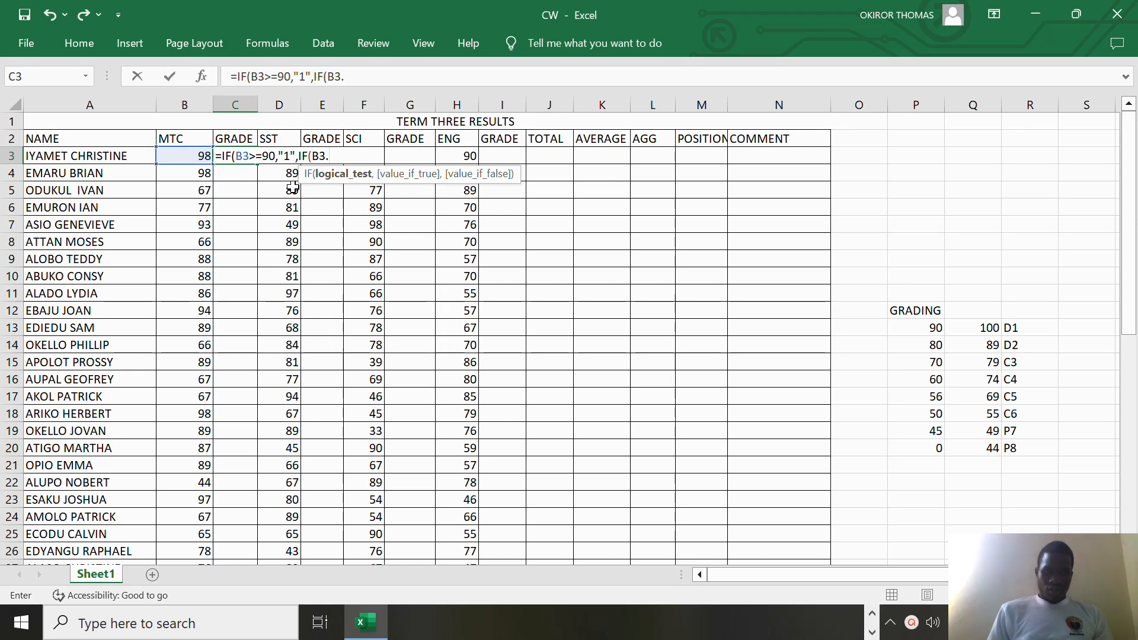
{"action": "key", "text": "BackSpace"}
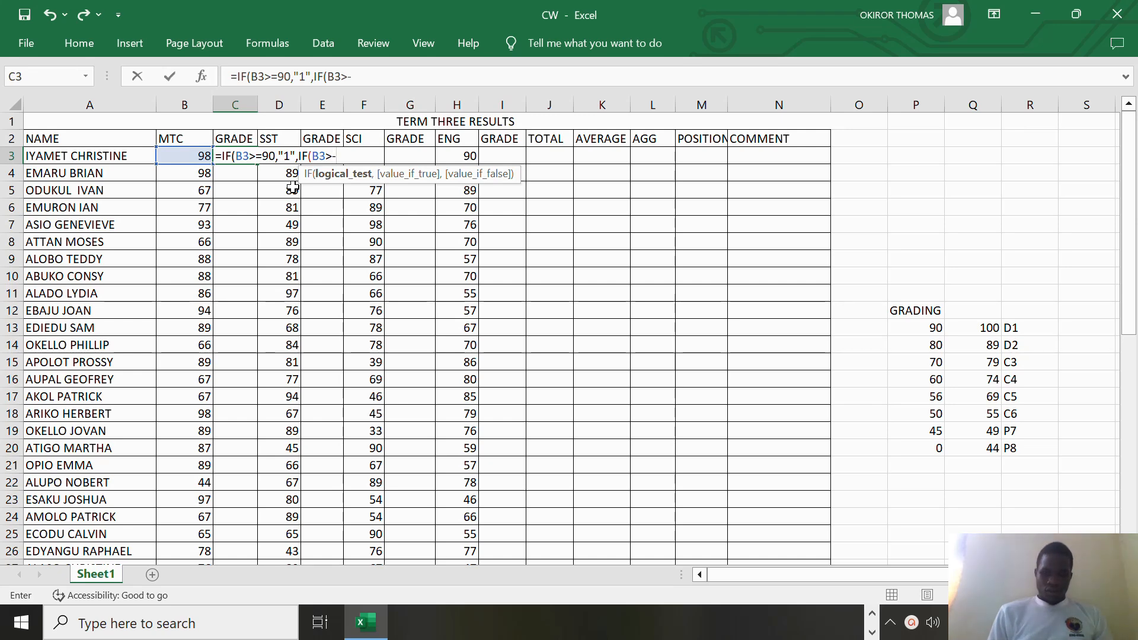
{"action": "key", "text": "BackSpace"}
{"action": "type", "text": "="}
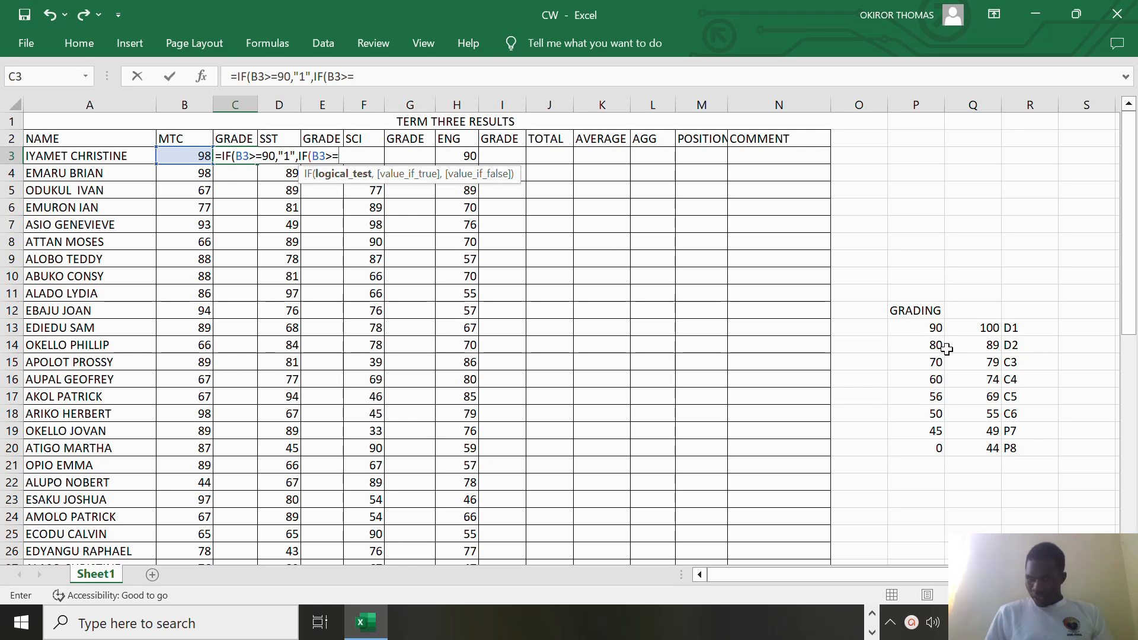
{"action": "type", "text": "80"}
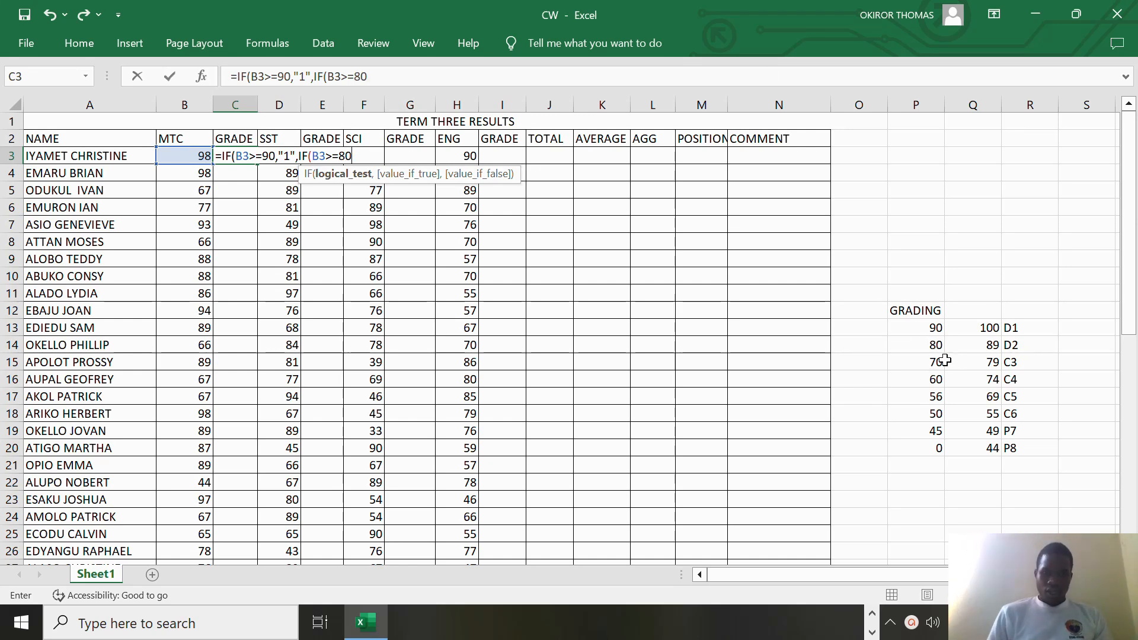
- Make the B3>=80 test in the C3 formula return "2" when it is true
{"action": "type", "text": ","}
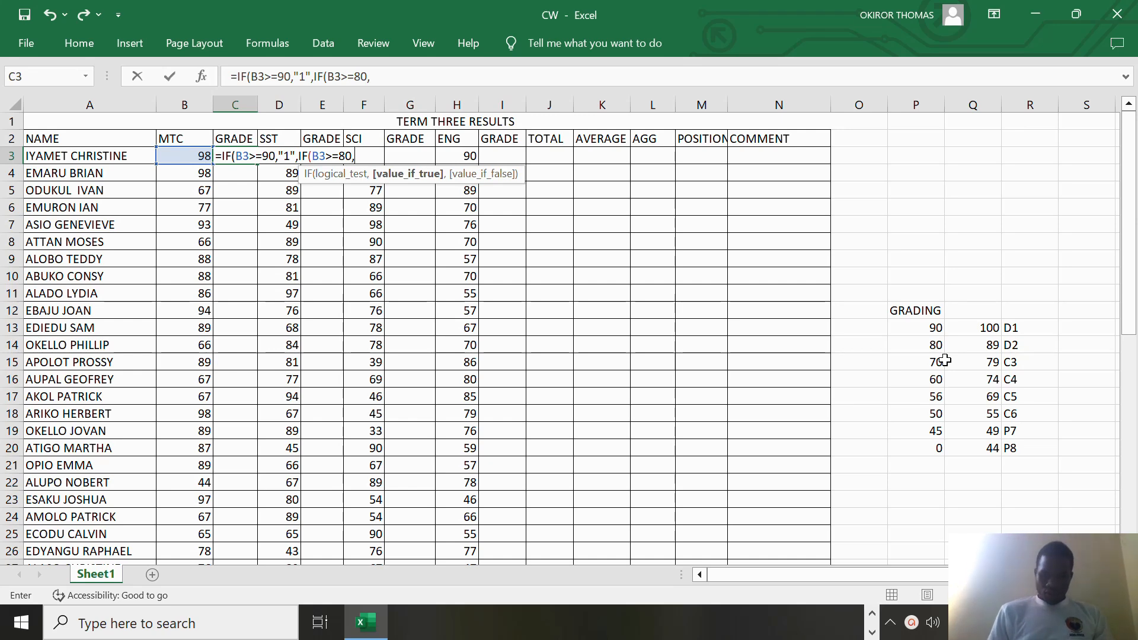
{"action": "type", "text": "\"2"}
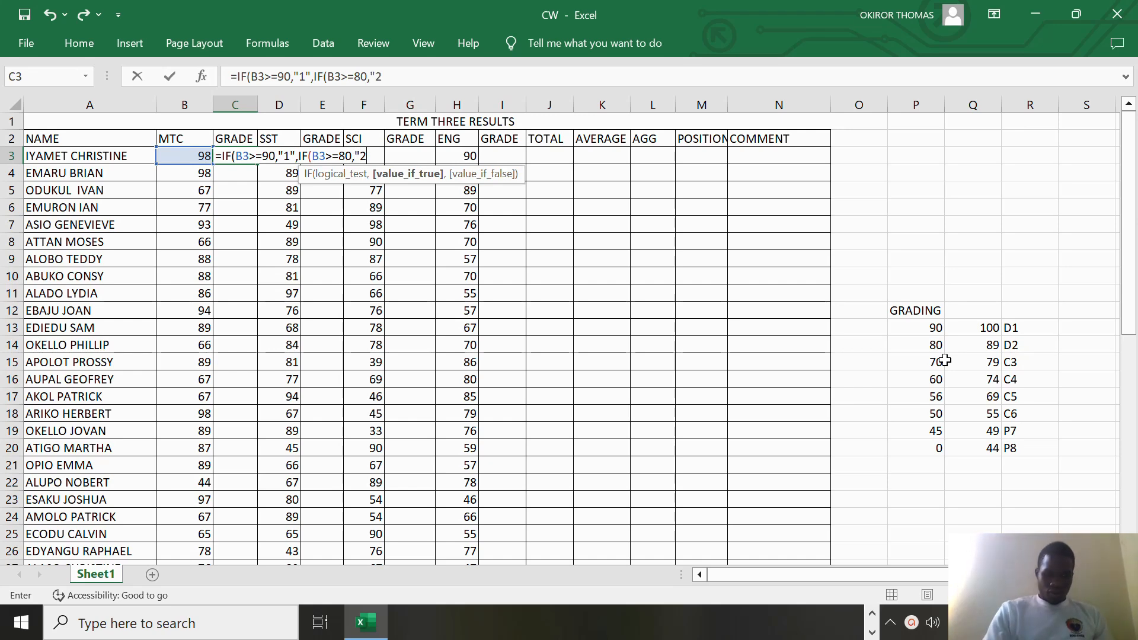
{"action": "type", "text": "\","}
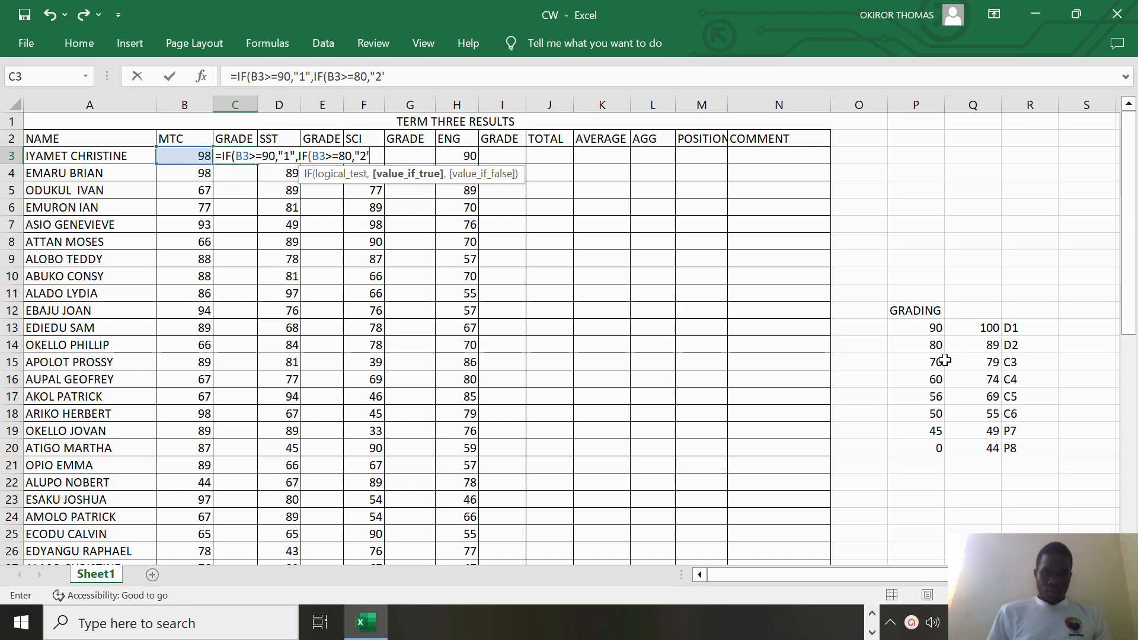
{"action": "key", "text": "BackSpace"}
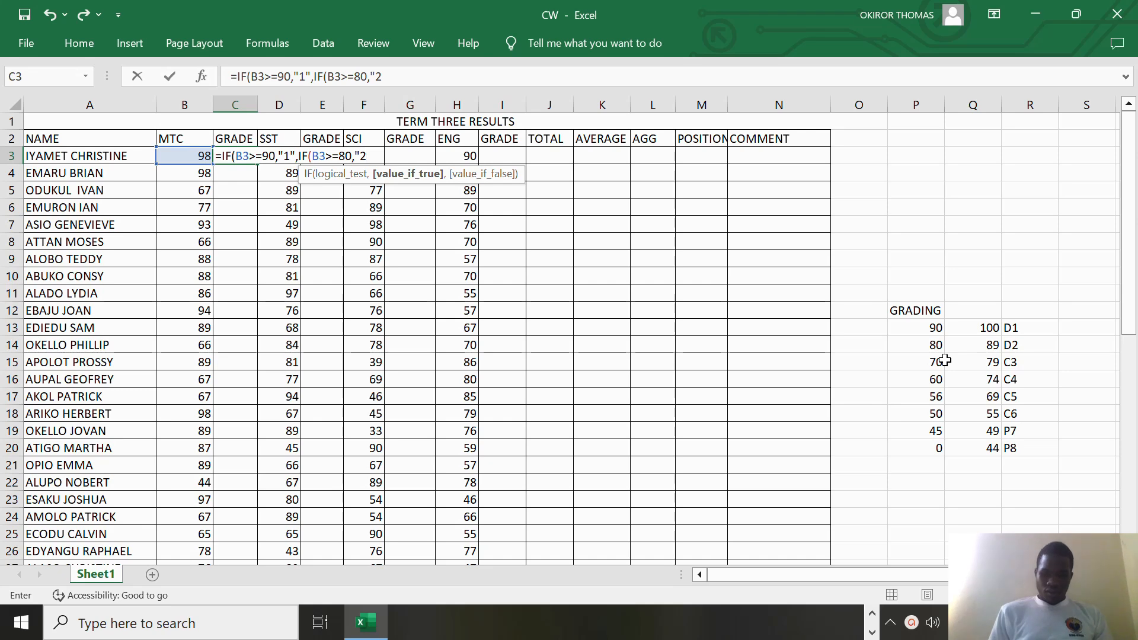
{"action": "type", "text": "\""}
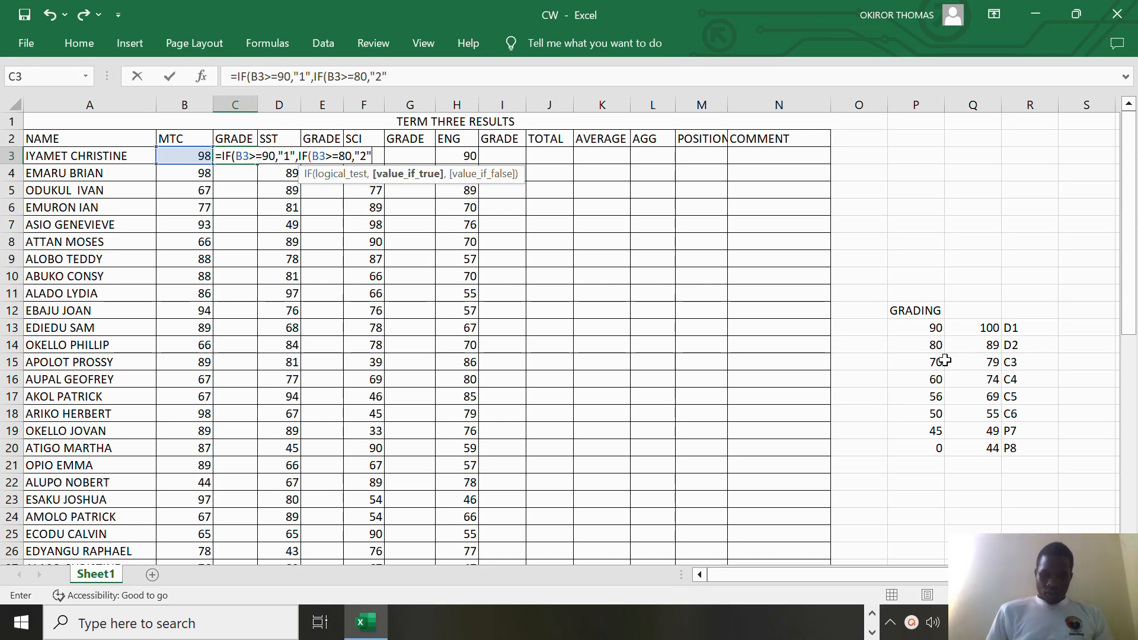
{"action": "type", "text": ","}
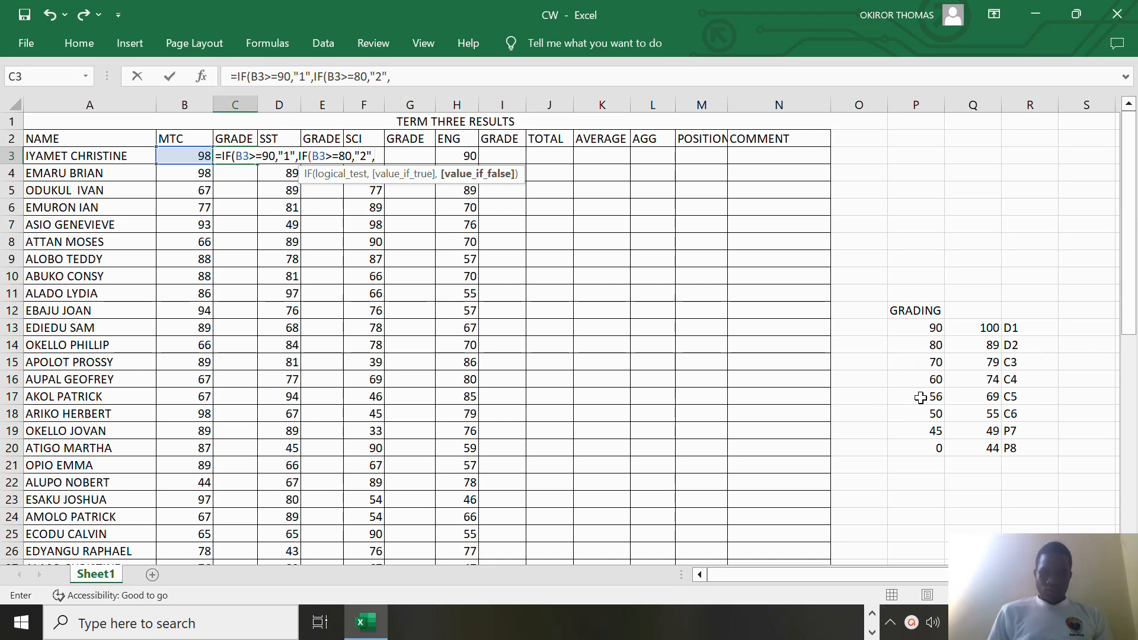
- Nest a third IF as the false value in the C3 formula, testing B3>=70 and returning "3" when true
{"action": "type", "text": "IF"}
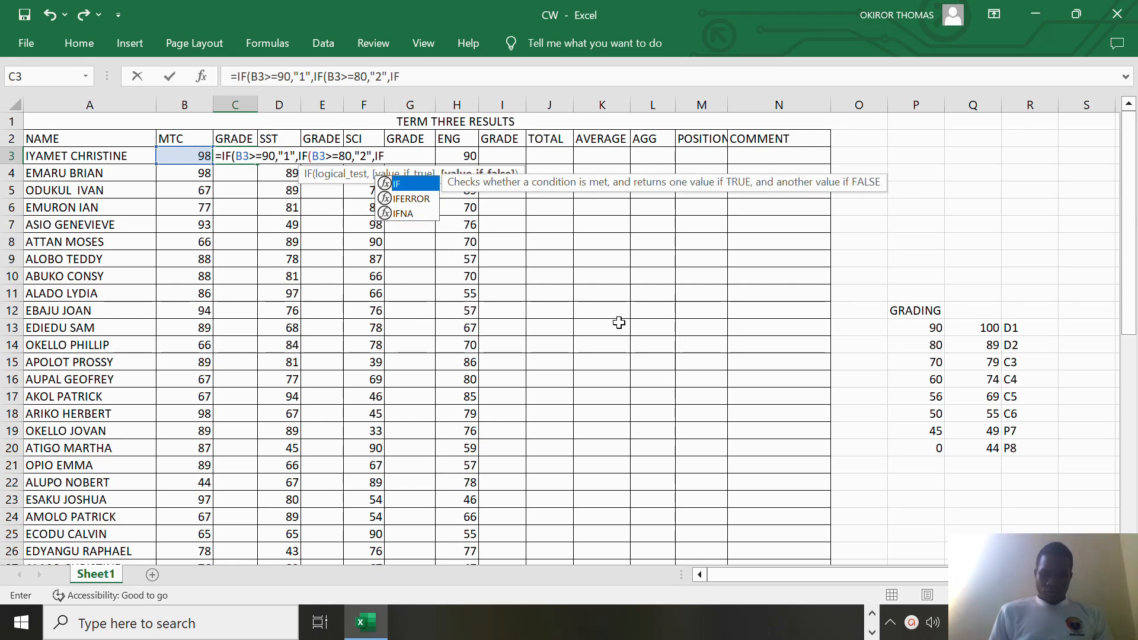
{"action": "type", "text": "("}
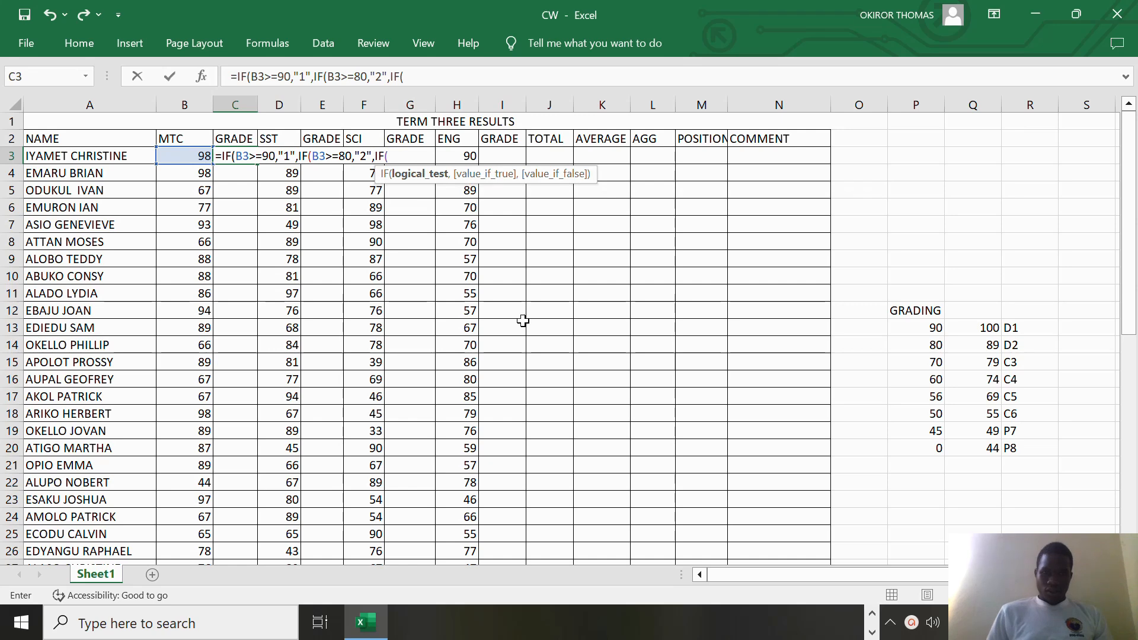
{"action": "left_click", "coordinate": [202, 156]}
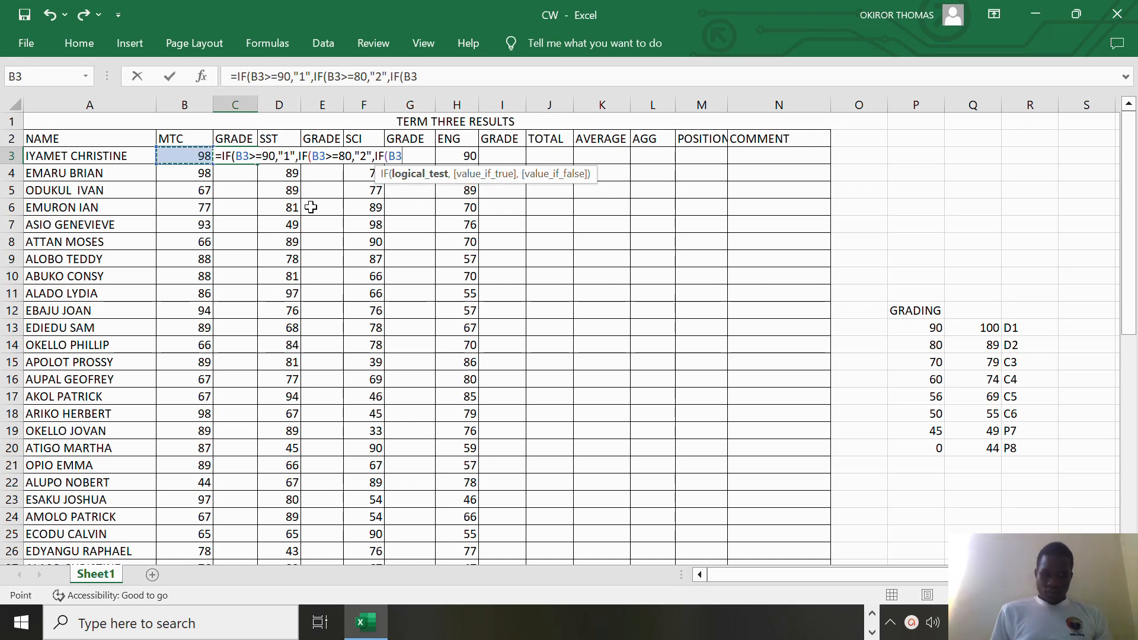
{"action": "type", "text": ">="}
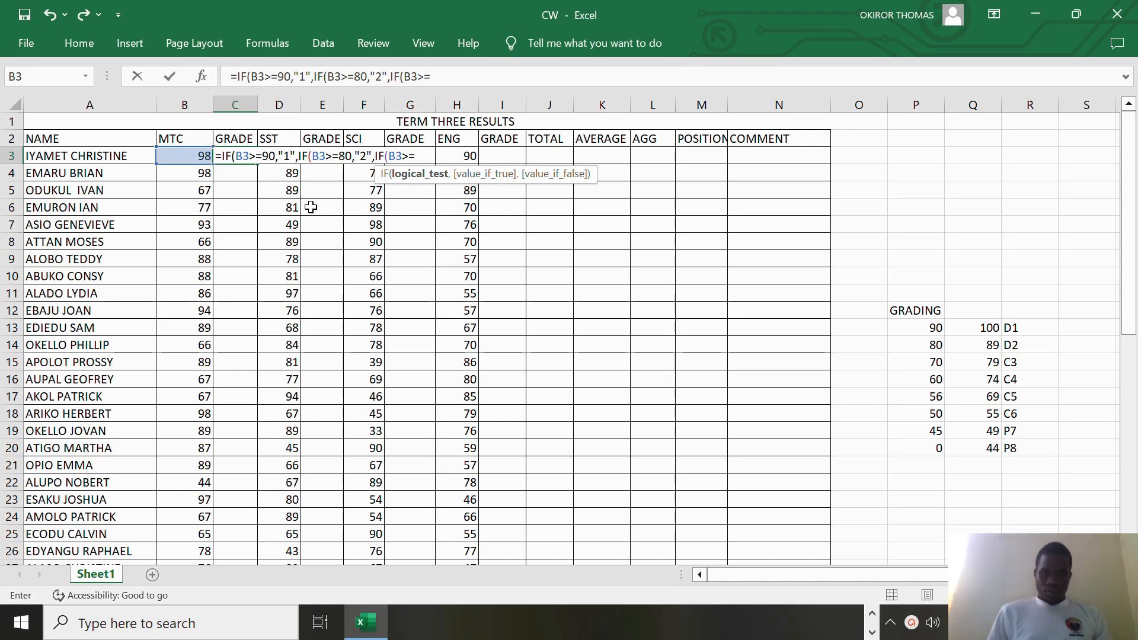
{"action": "type", "text": "70"}
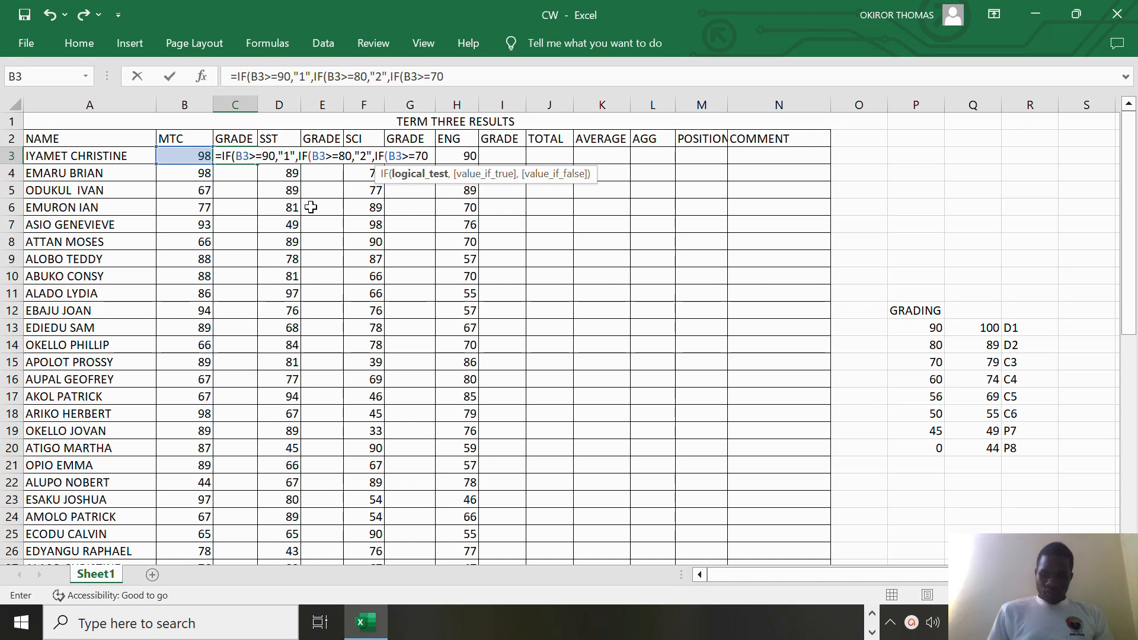
{"action": "type", "text": ","}
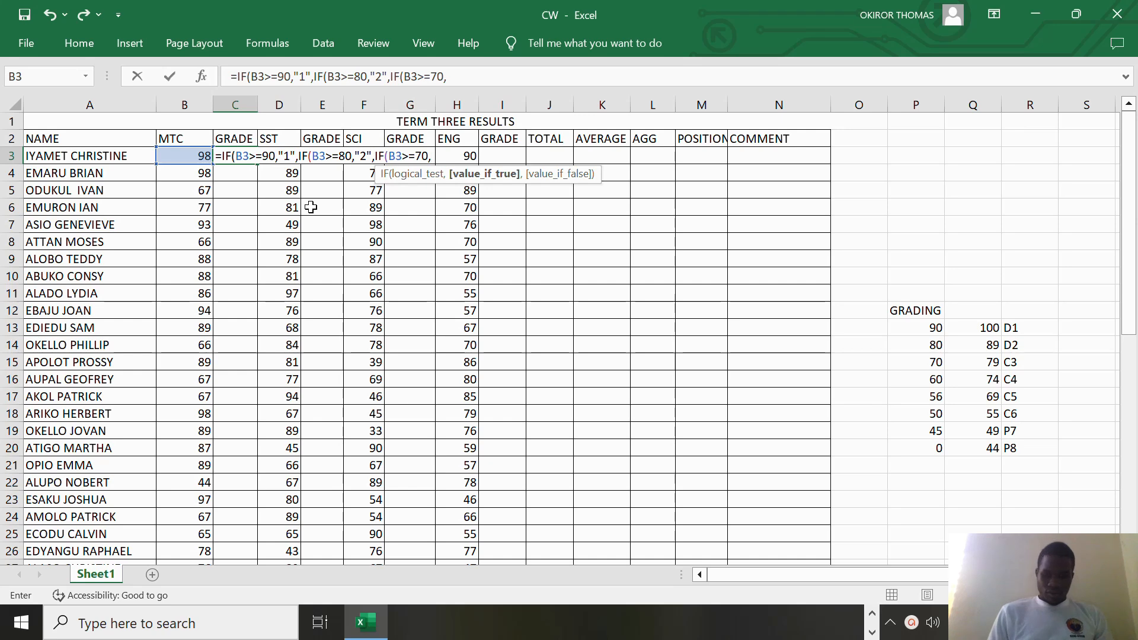
{"action": "type", "text": ":"}
{"action": "key", "text": "BackSpace"}
{"action": "type", "text": "\""}
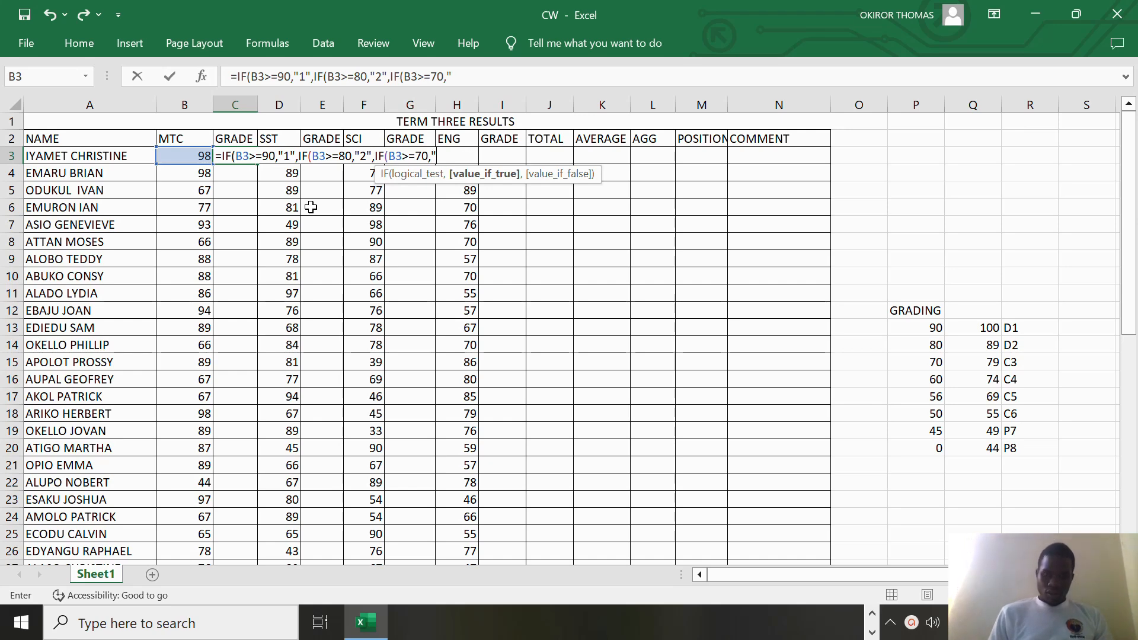
{"action": "type", "text": "3"}
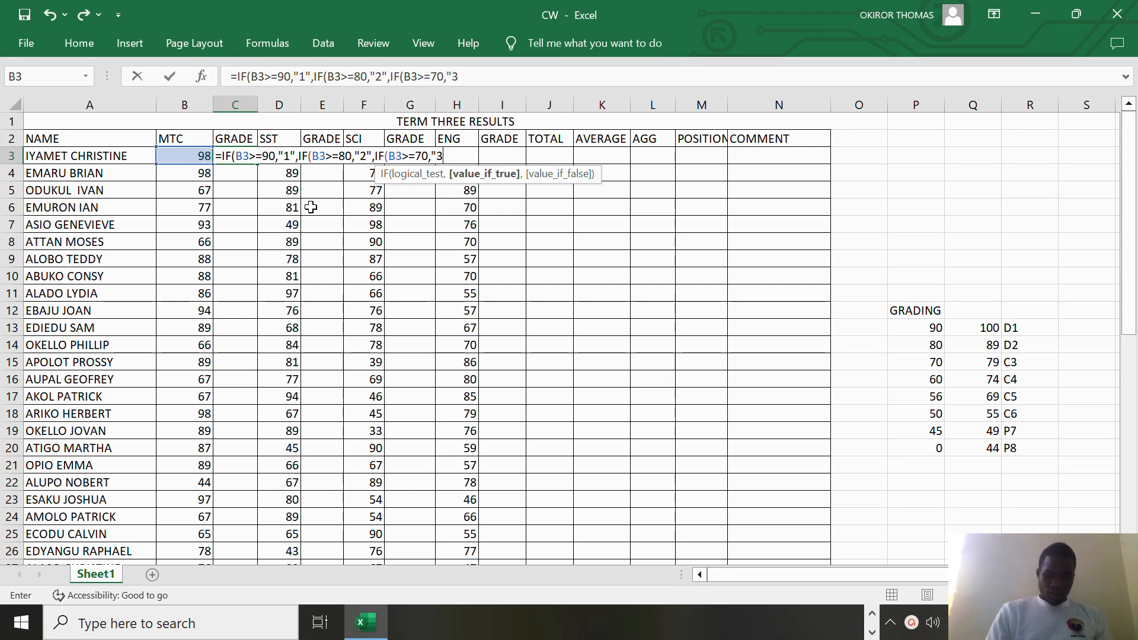
{"action": "type", "text": "\","}
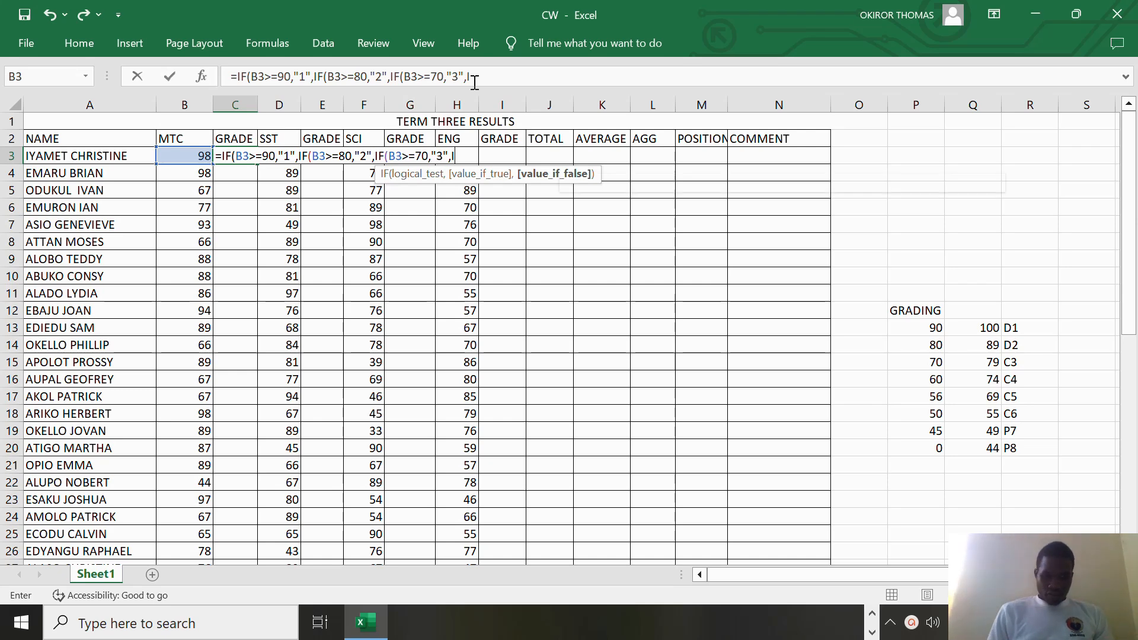
- Nest a fourth IF in the C3 formula, testing B3>=60 and returning "4" when true
{"action": "type", "text": "IF"}
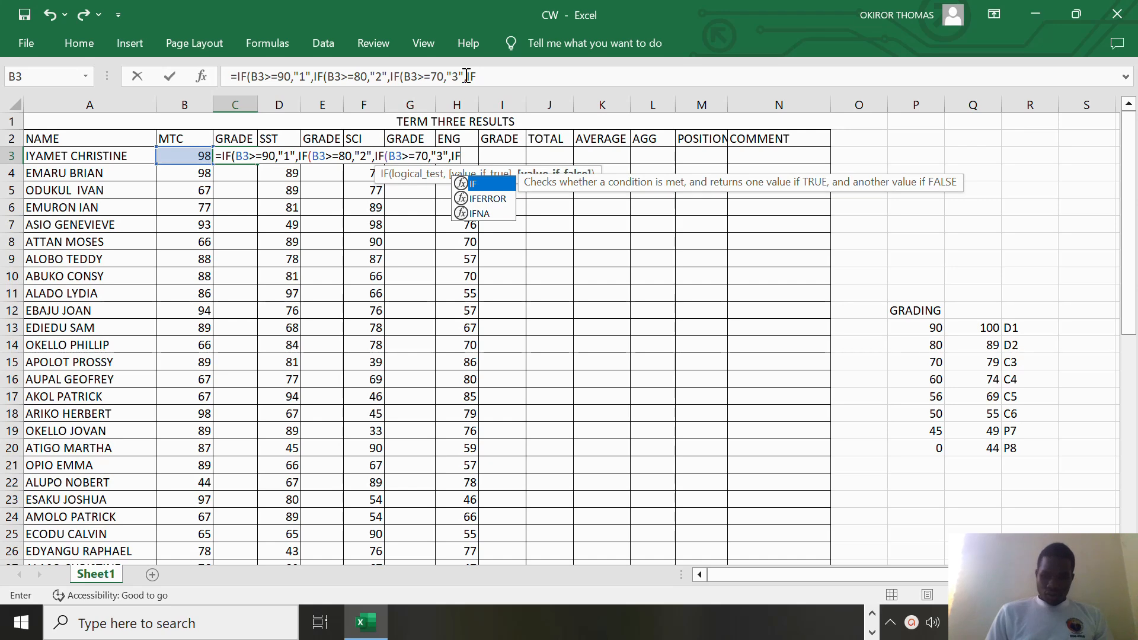
{"action": "type", "text": "("}
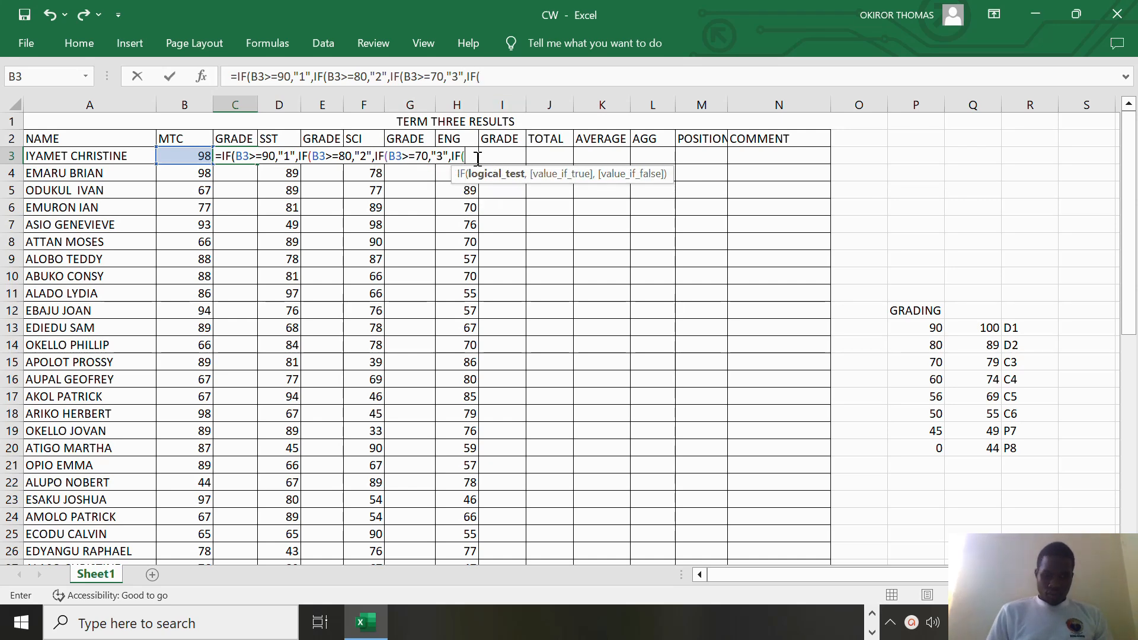
{"action": "left_click", "coordinate": [202, 157]}
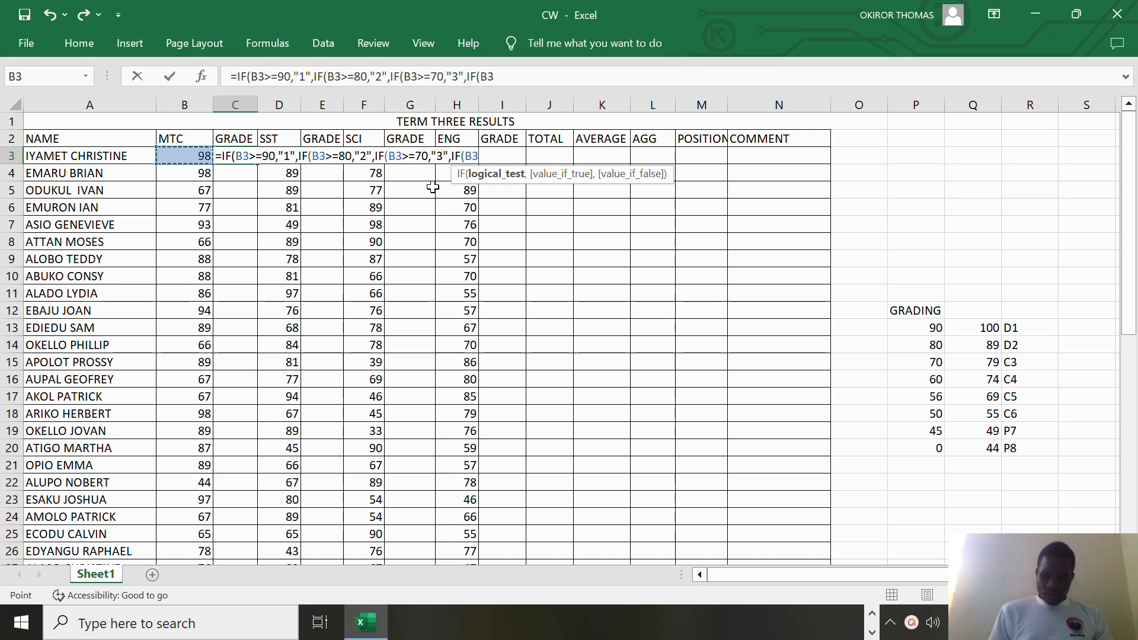
{"action": "type", "text": ">="}
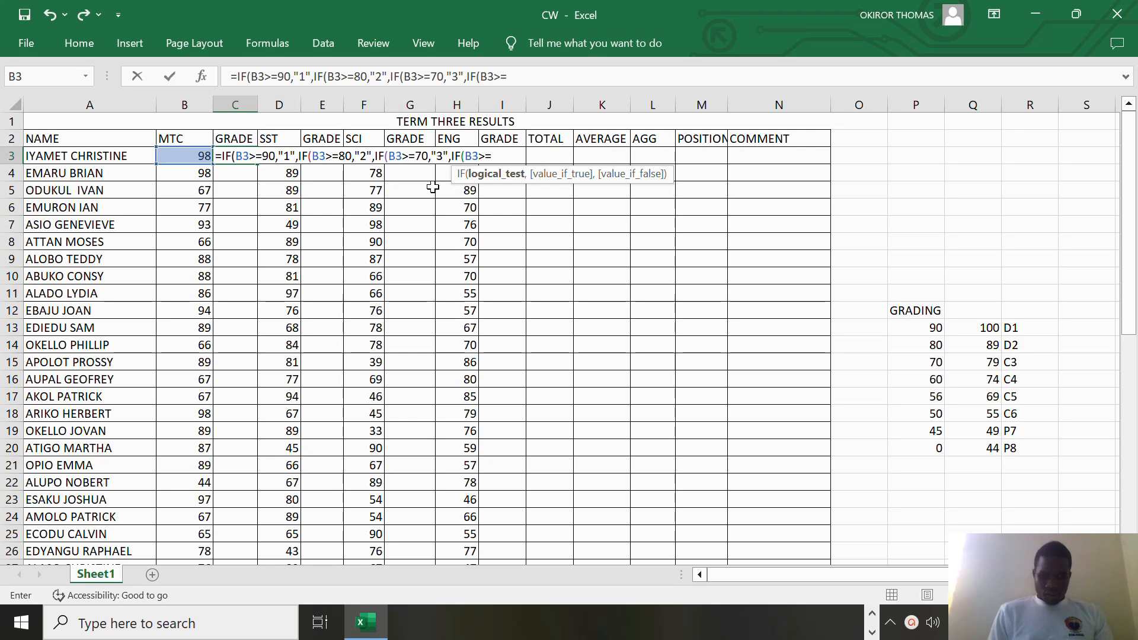
{"action": "type", "text": "60"}
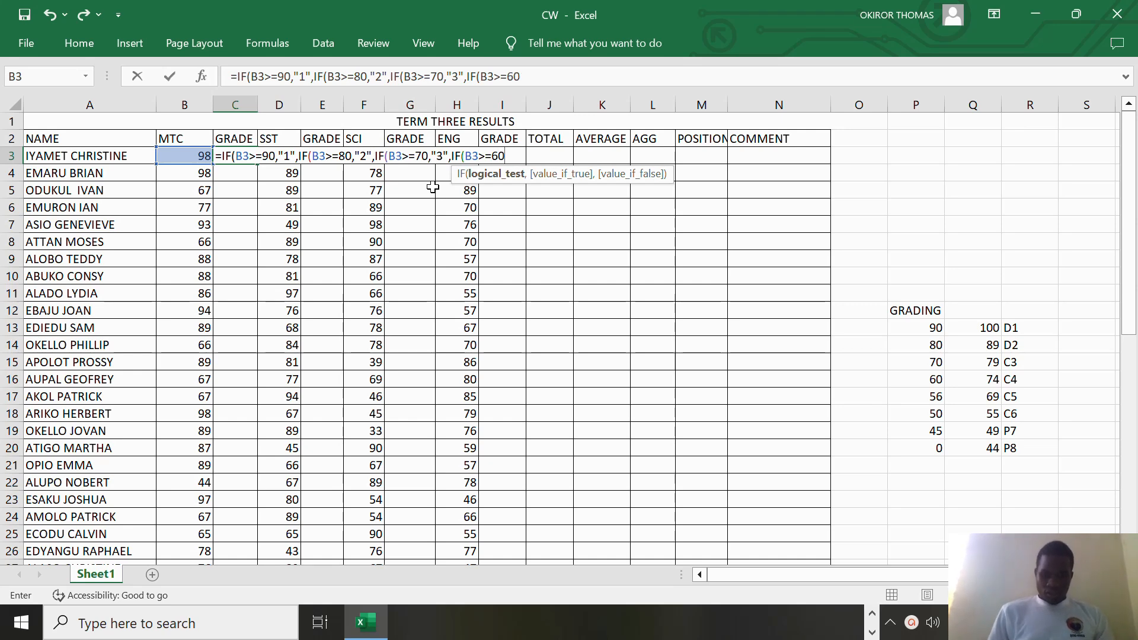
{"action": "type", "text": ","}
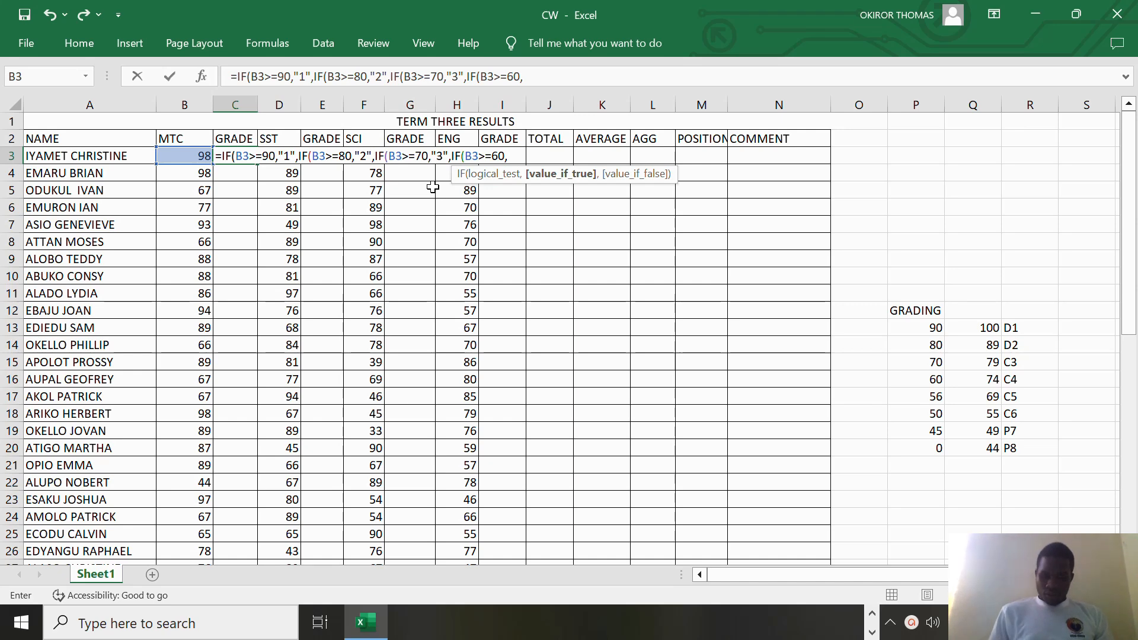
{"action": "type", "text": "\""}
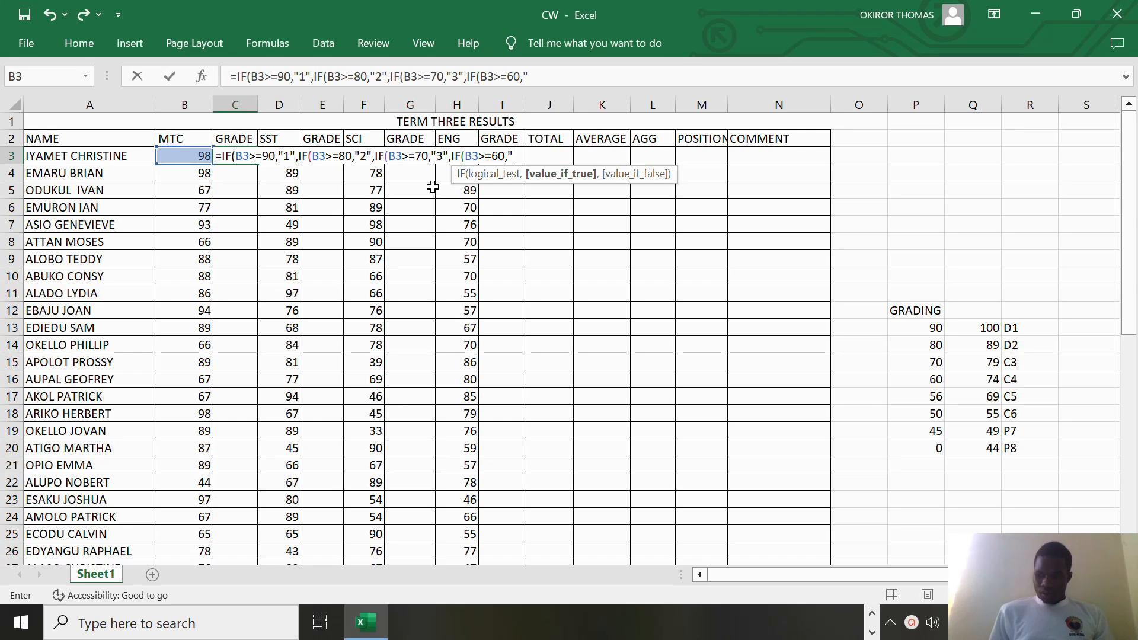
{"action": "type", "text": "5"}
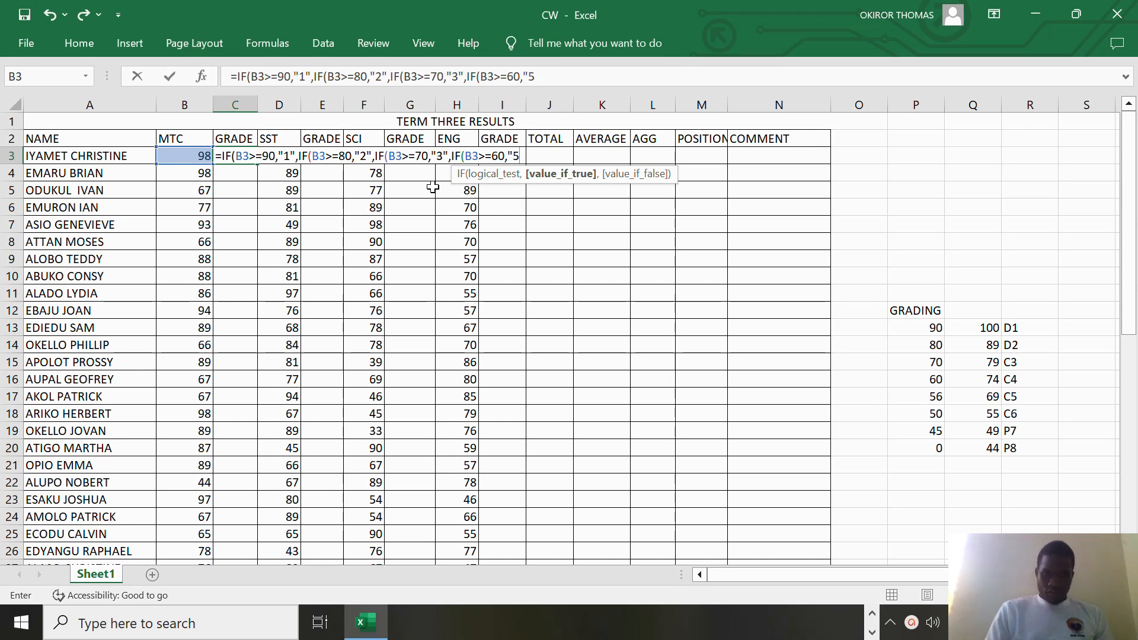
{"action": "key", "text": "BackSpace"}
{"action": "type", "text": "4"}
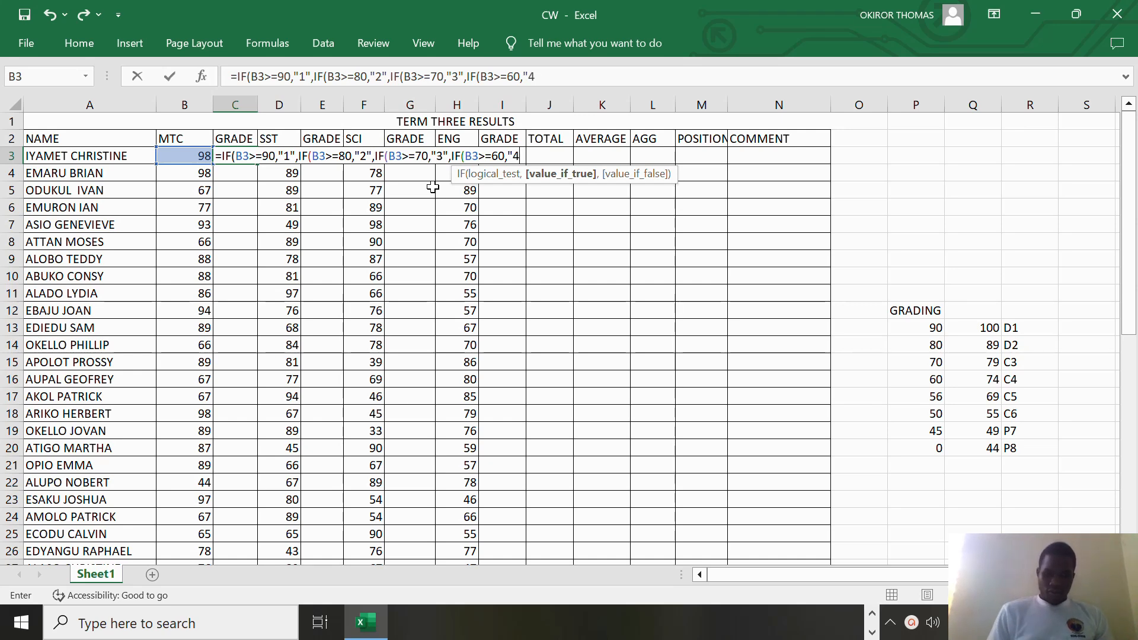
{"action": "type", "text": "\""}
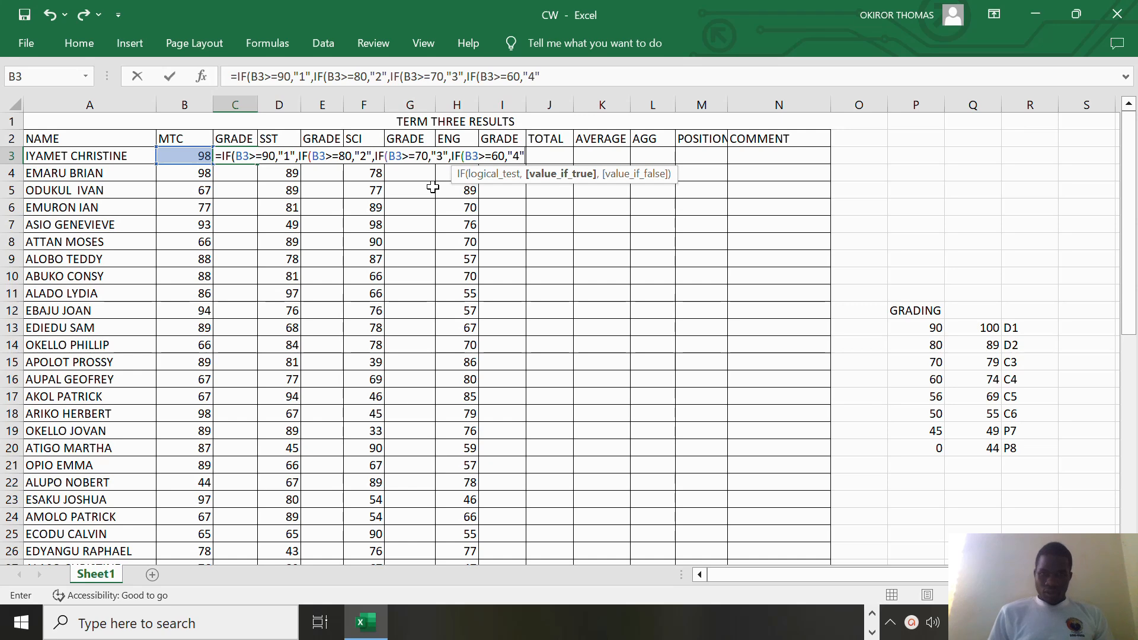
{"action": "type", "text": ","}
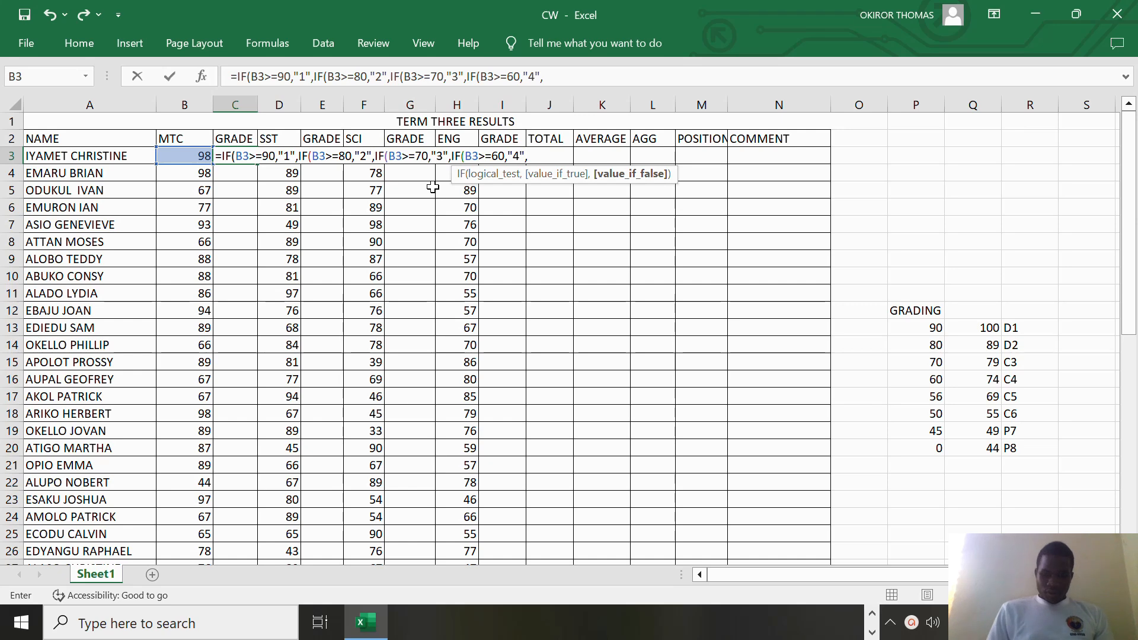
- Nest a fifth IF in the C3 formula, testing B3>=56 and returning "5" when true
{"action": "type", "text": "IF("}
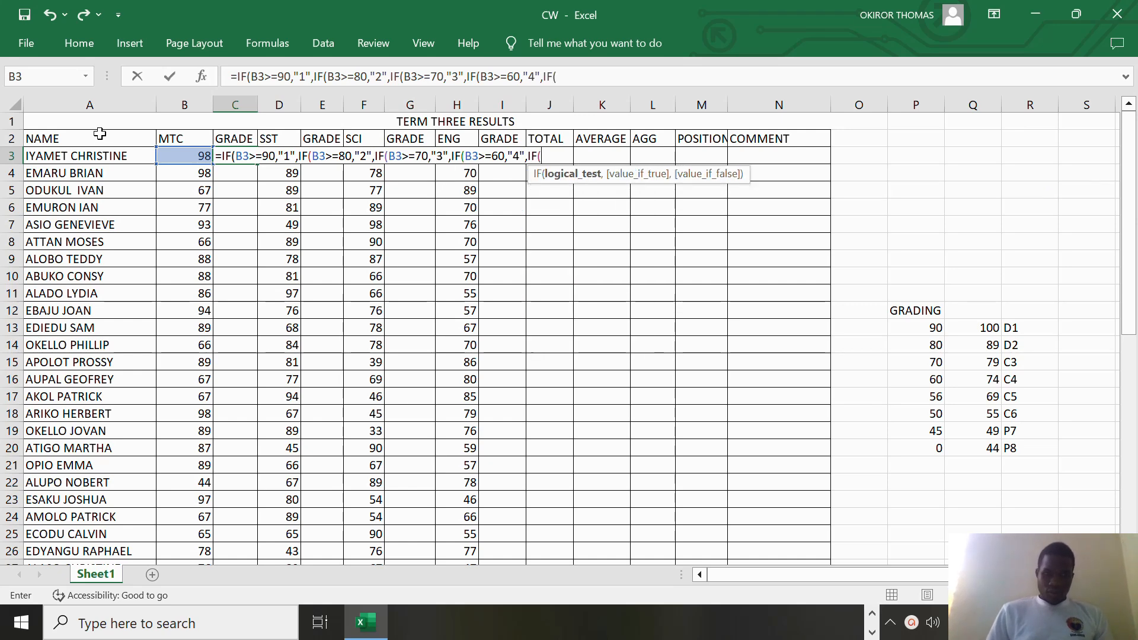
{"action": "left_click", "coordinate": [188, 157]}
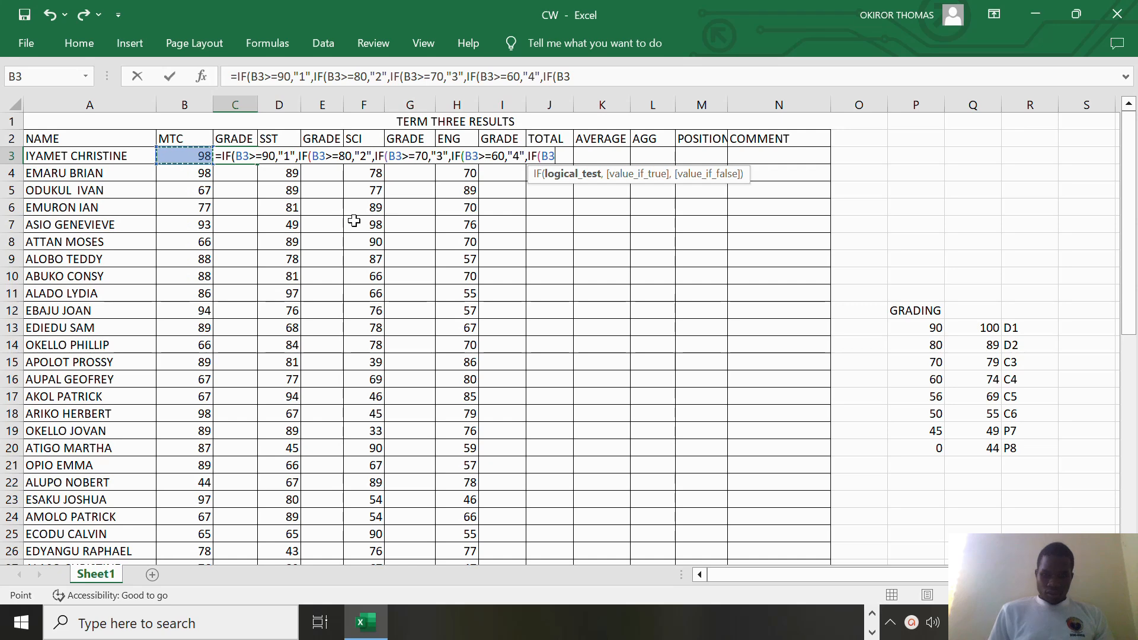
{"action": "type", "text": ">="}
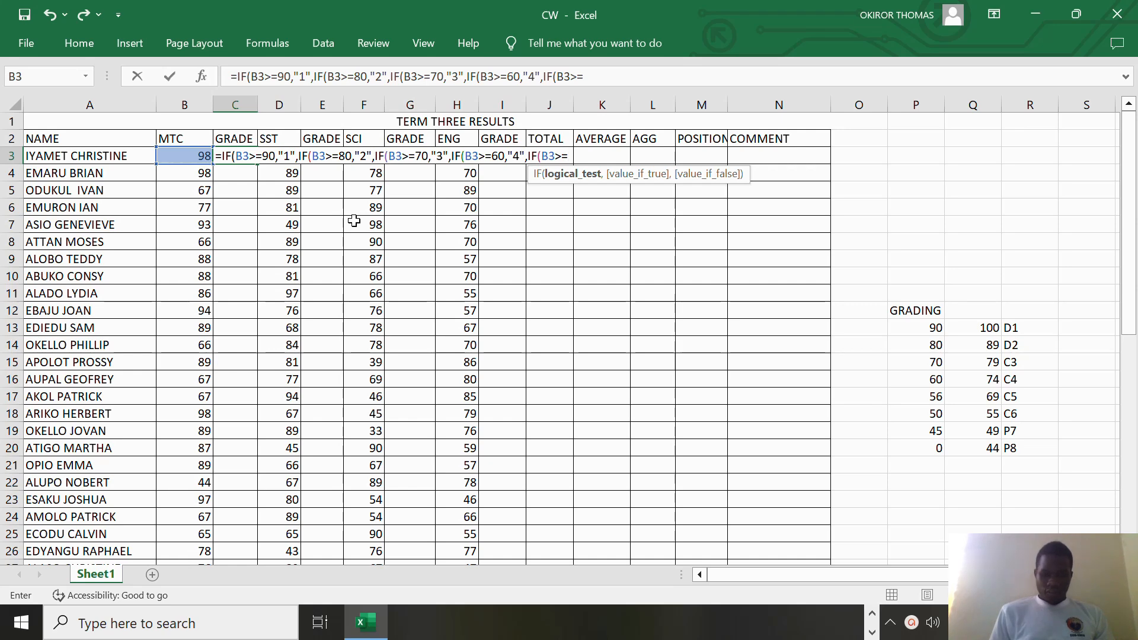
{"action": "type", "text": "56"}
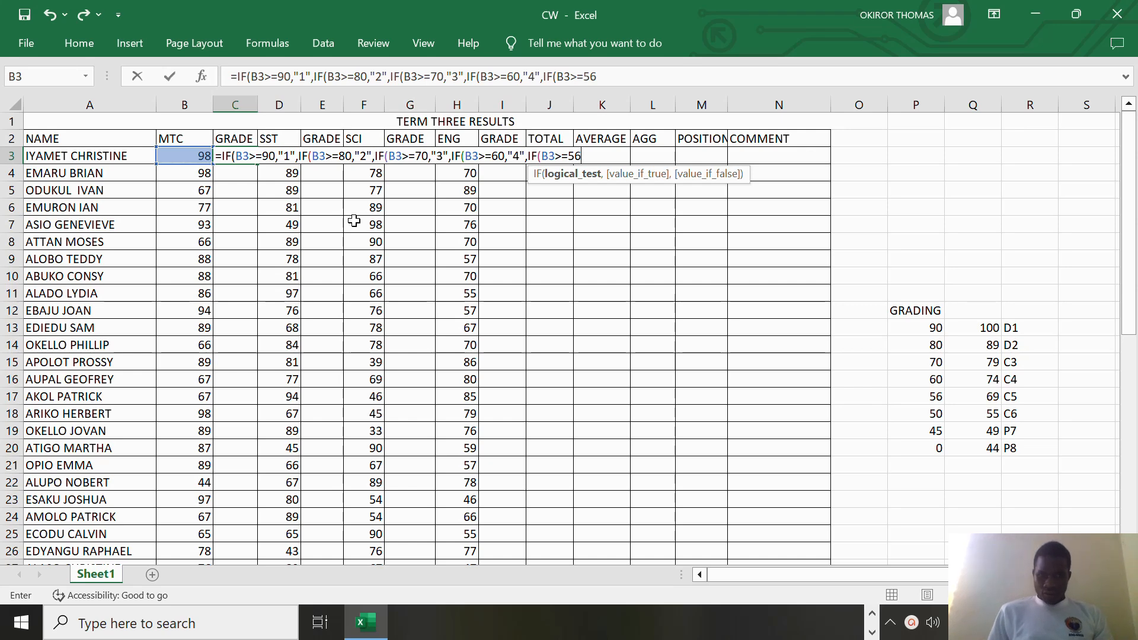
{"action": "type", "text": ","}
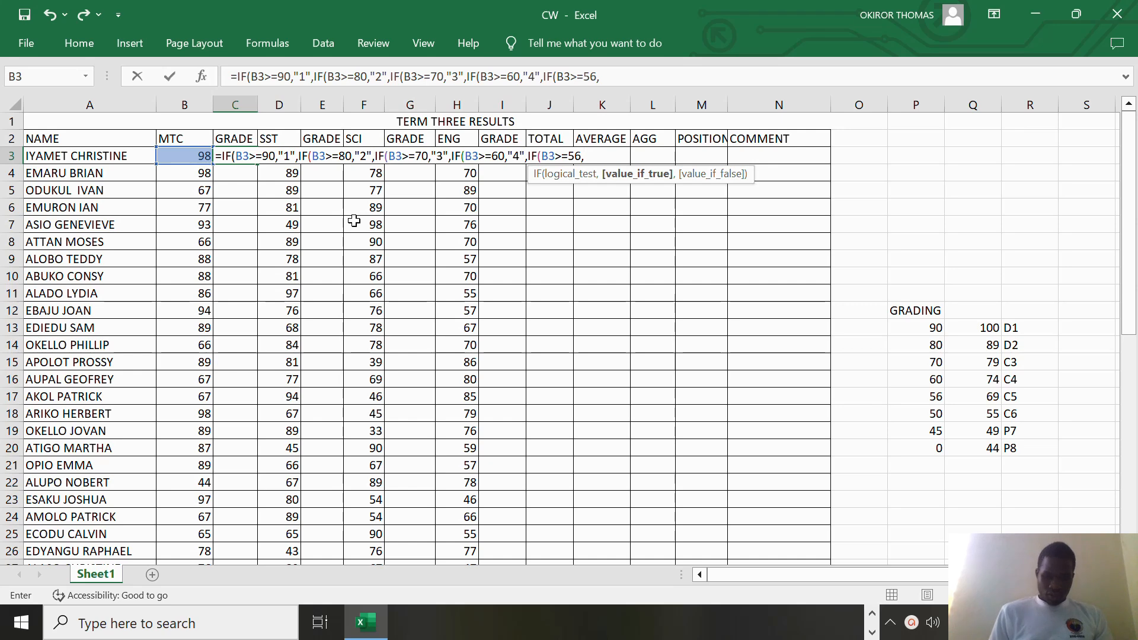
{"action": "type", "text": "\""}
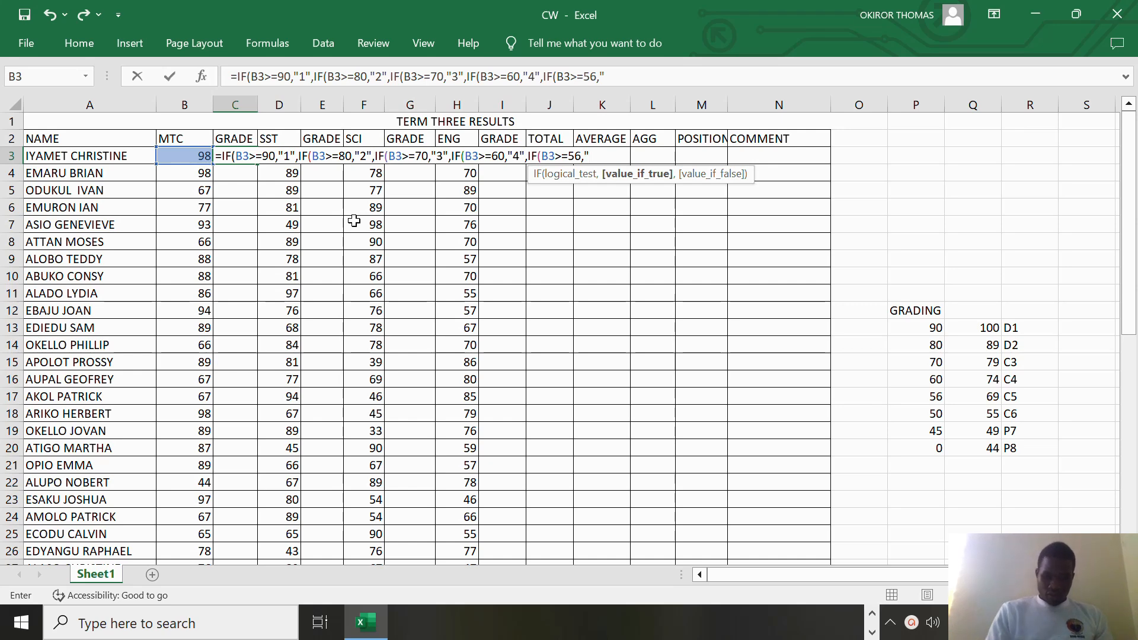
{"action": "type", "text": "%"}
{"action": "key", "text": "BackSpace"}
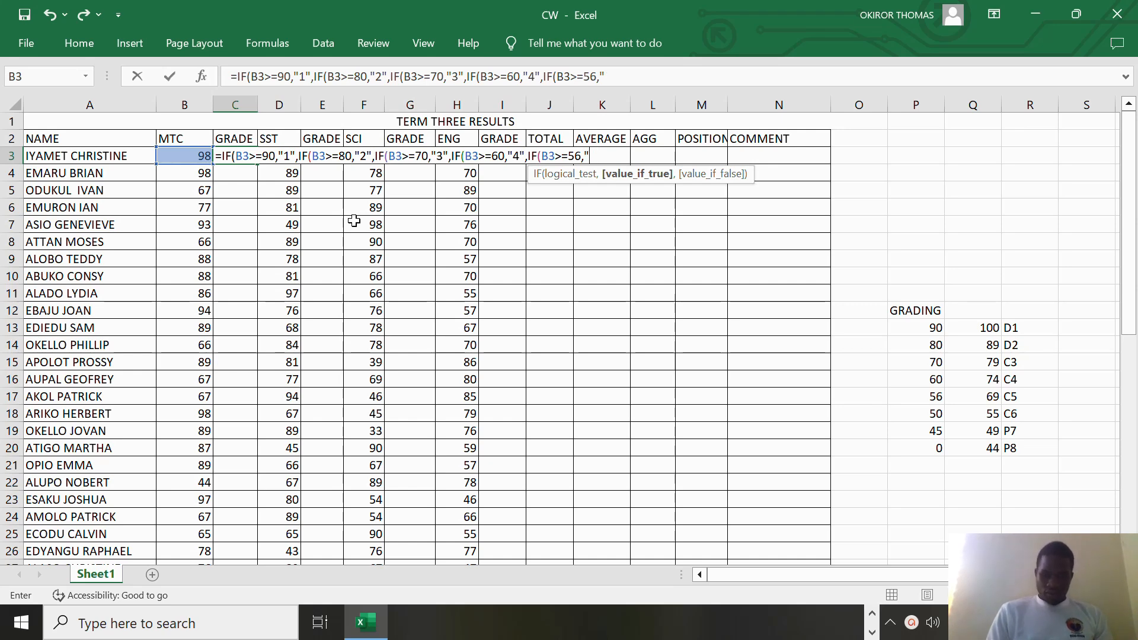
{"action": "type", "text": "5\","}
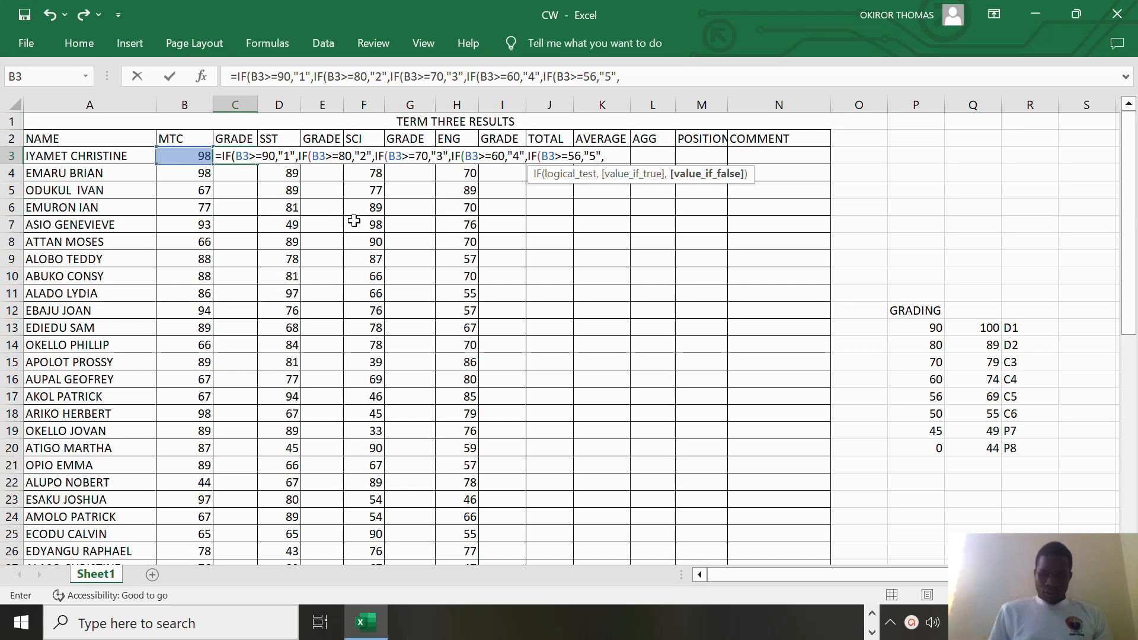
- Nest a sixth IF in the C3 formula, testing B3>=50 and returning "6" when true
{"action": "type", "text": "IF"}
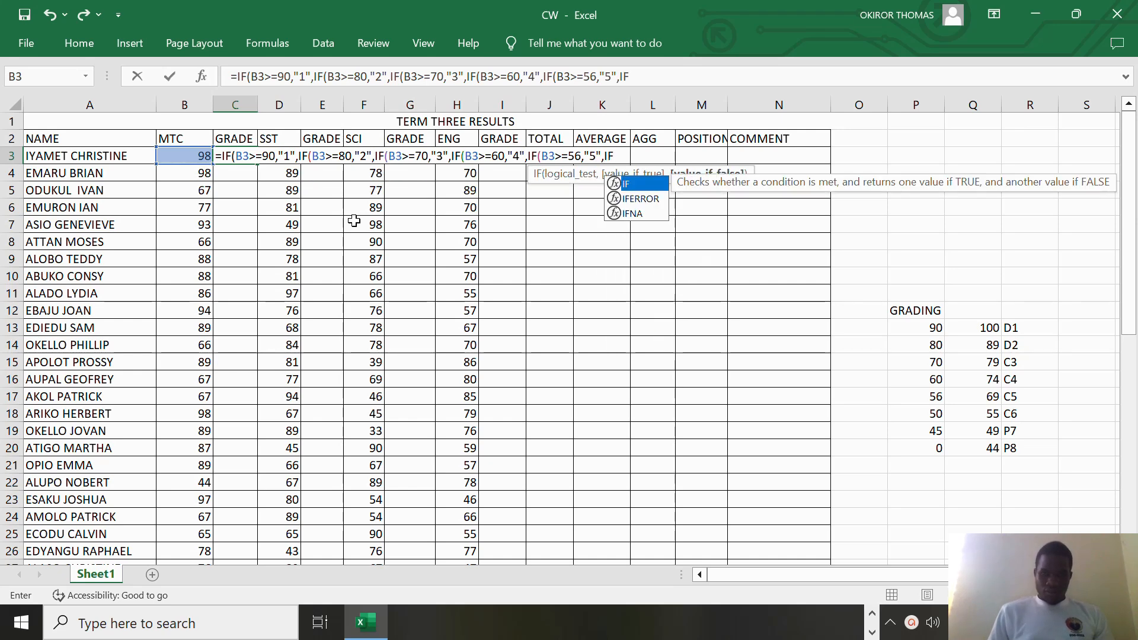
{"action": "type", "text": "("}
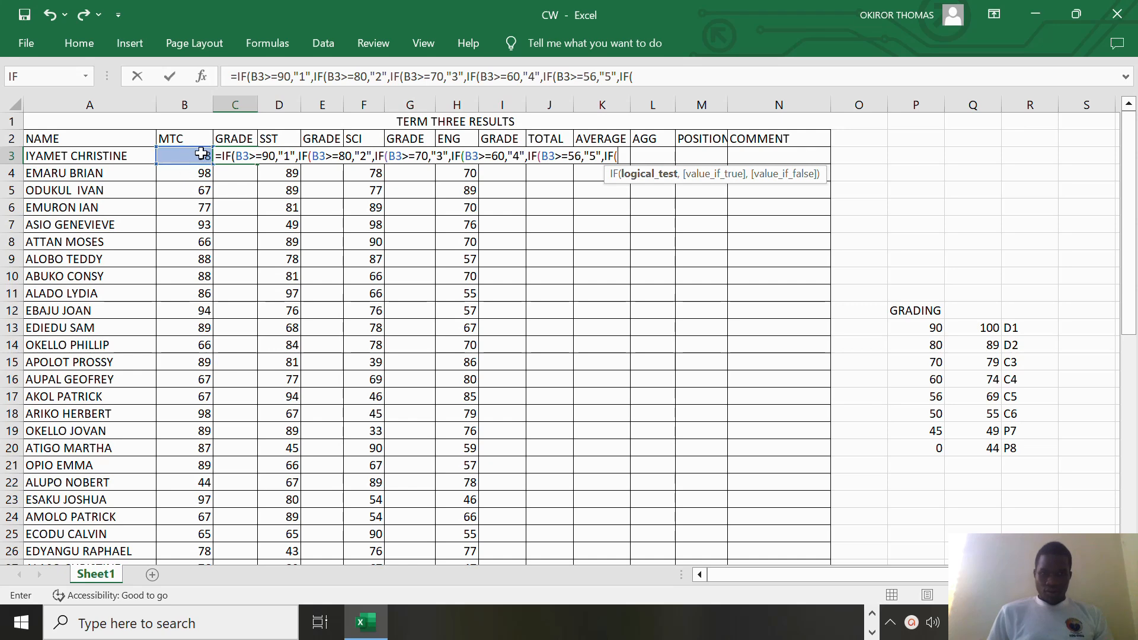
{"action": "left_click", "coordinate": [202, 154]}
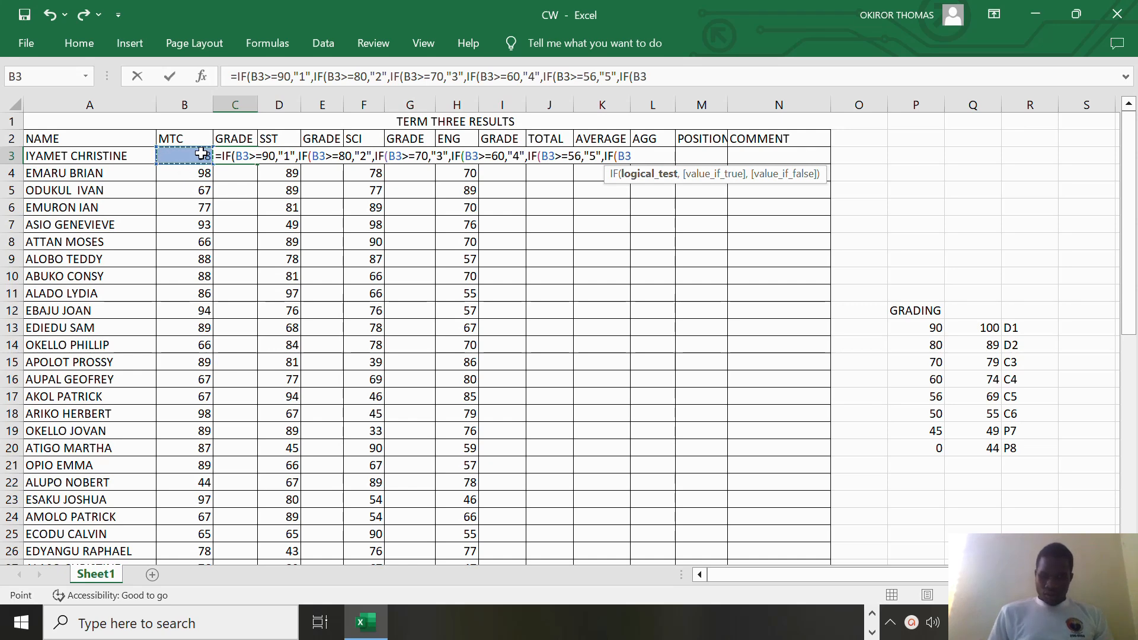
{"action": "type", "text": ">="}
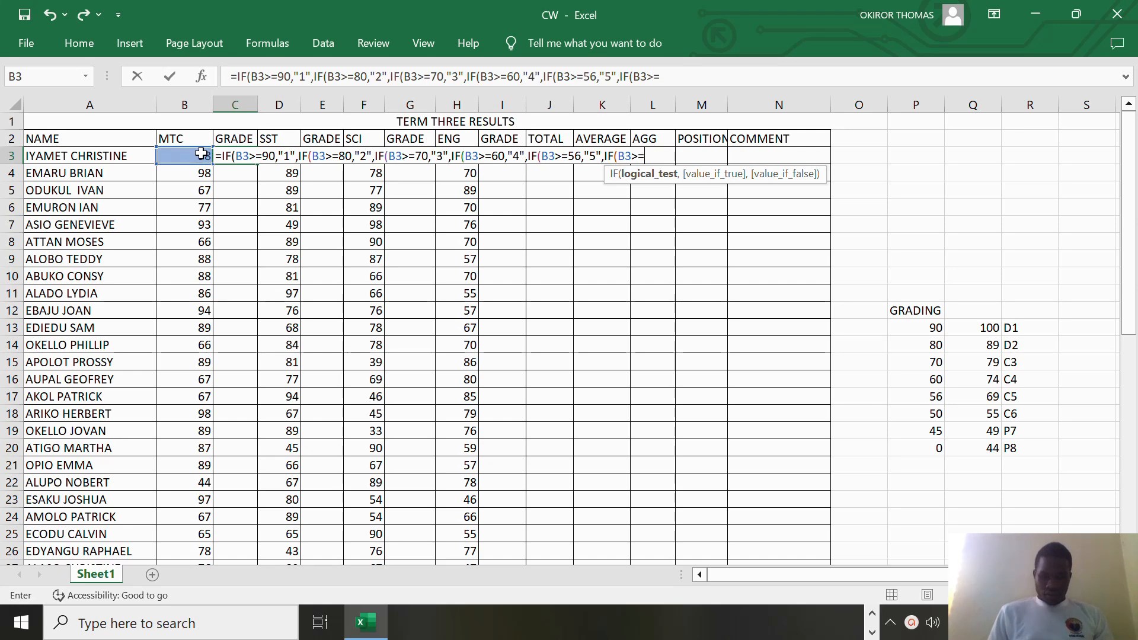
{"action": "type", "text": "50"}
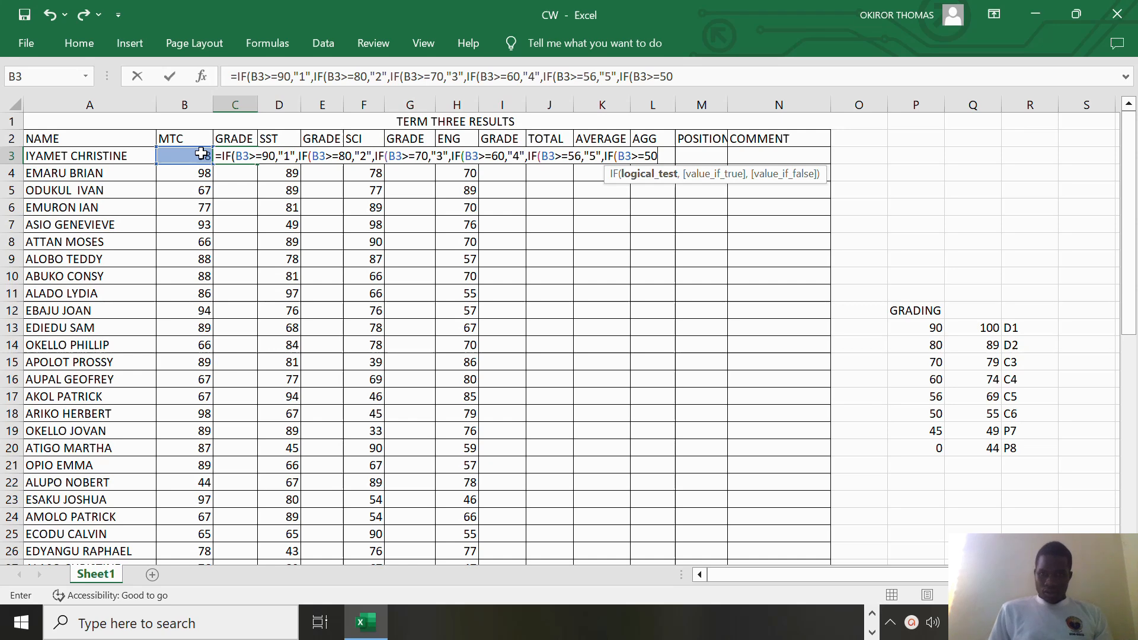
{"action": "type", "text": ","}
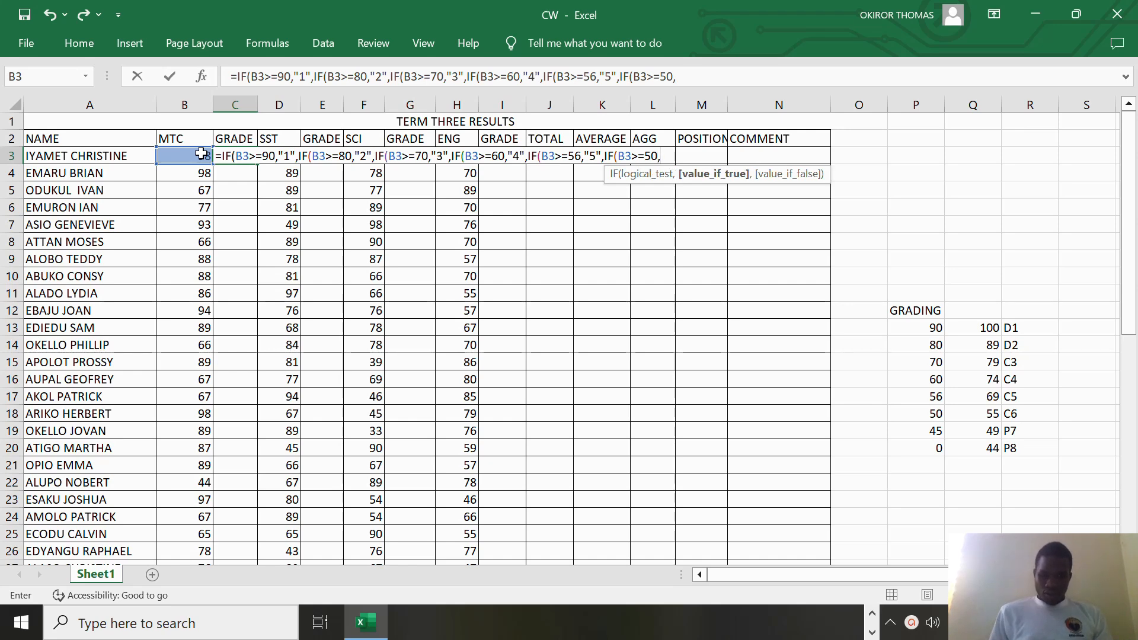
{"action": "type", "text": "\""}
{"action": "type", "text": "6"}
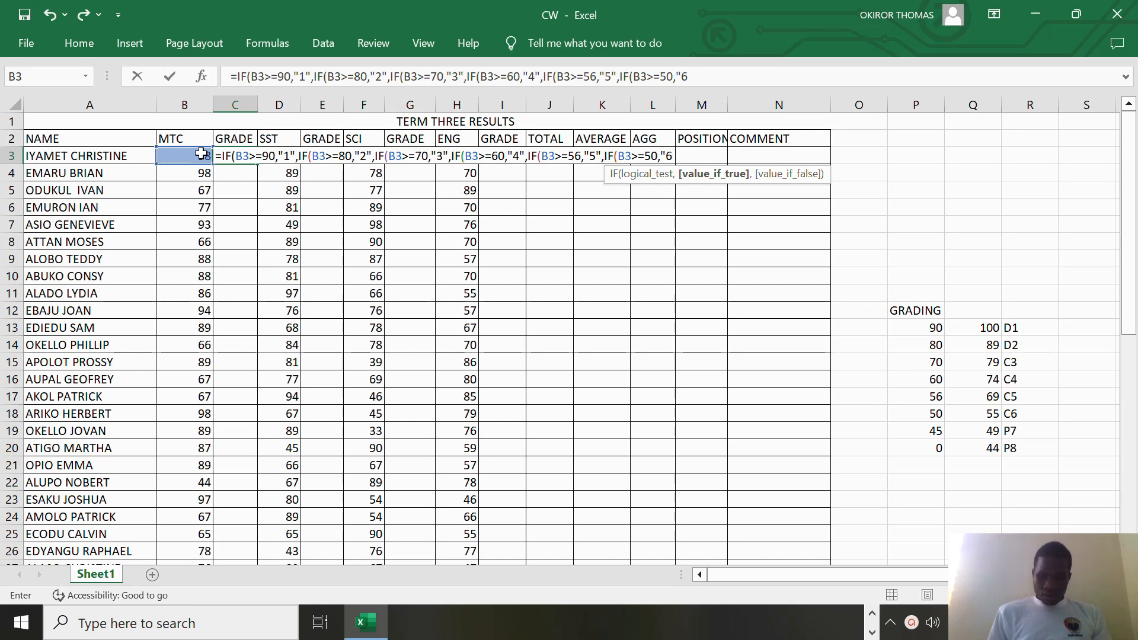
{"action": "type", "text": "\""}
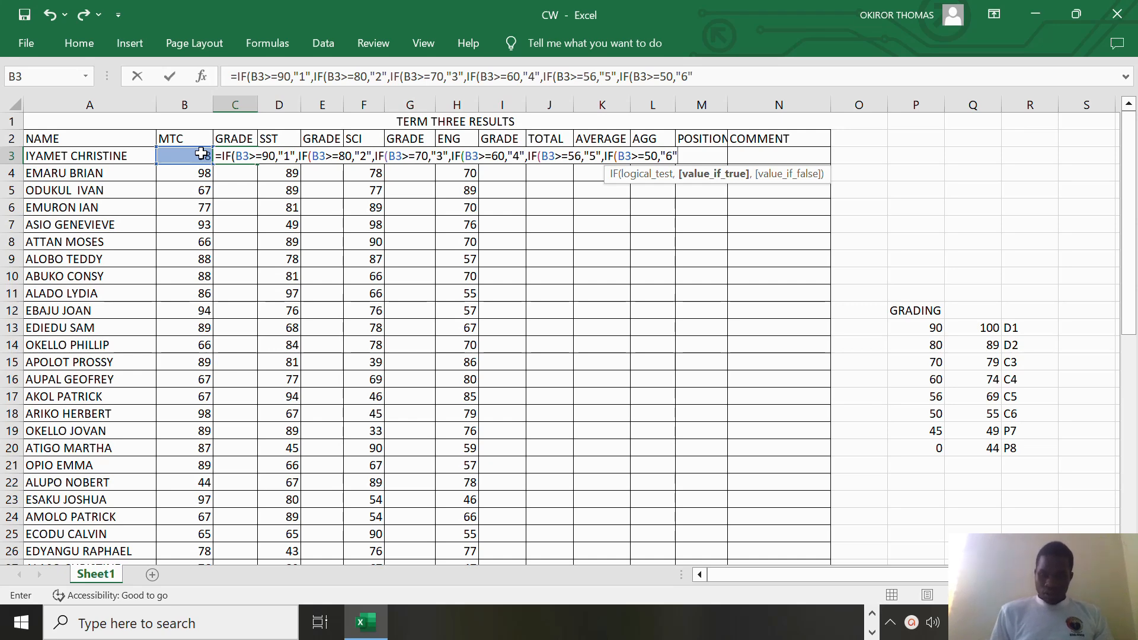
{"action": "type", "text": ","}
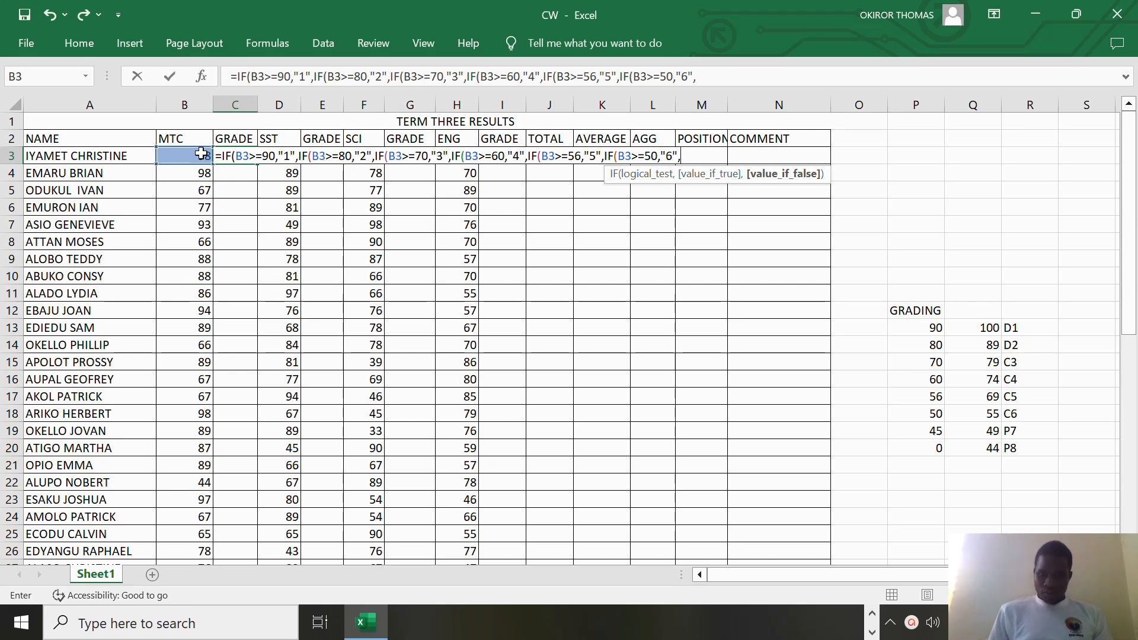
- Nest a seventh IF in the C3 formula, testing B3>=45 and returning "7" when true
{"action": "type", "text": "IF"}
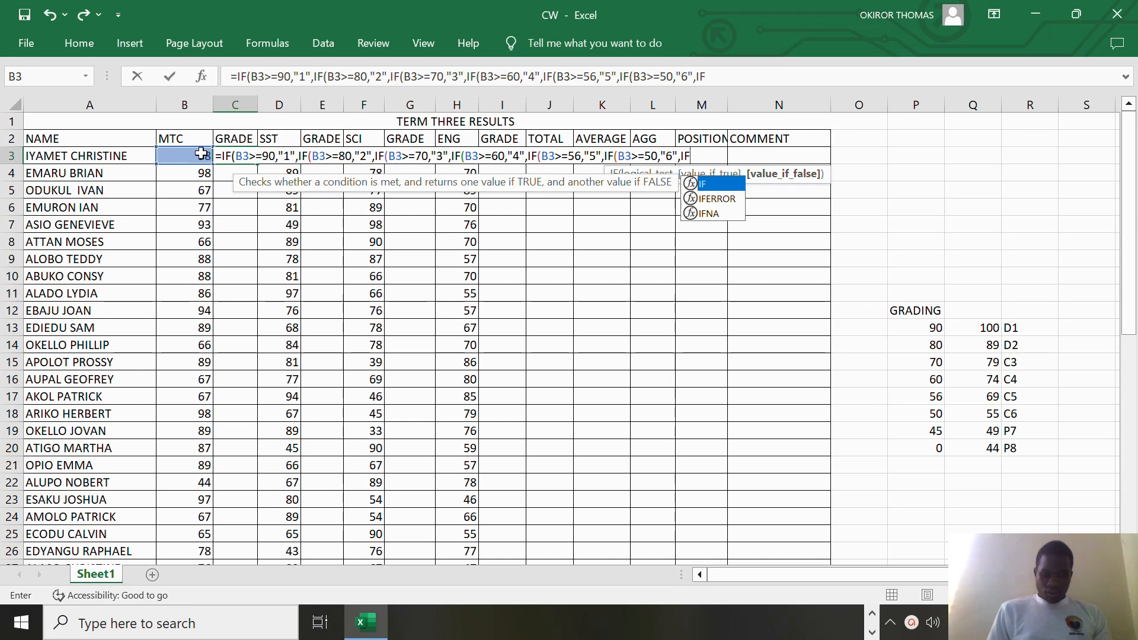
{"action": "type", "text": "("}
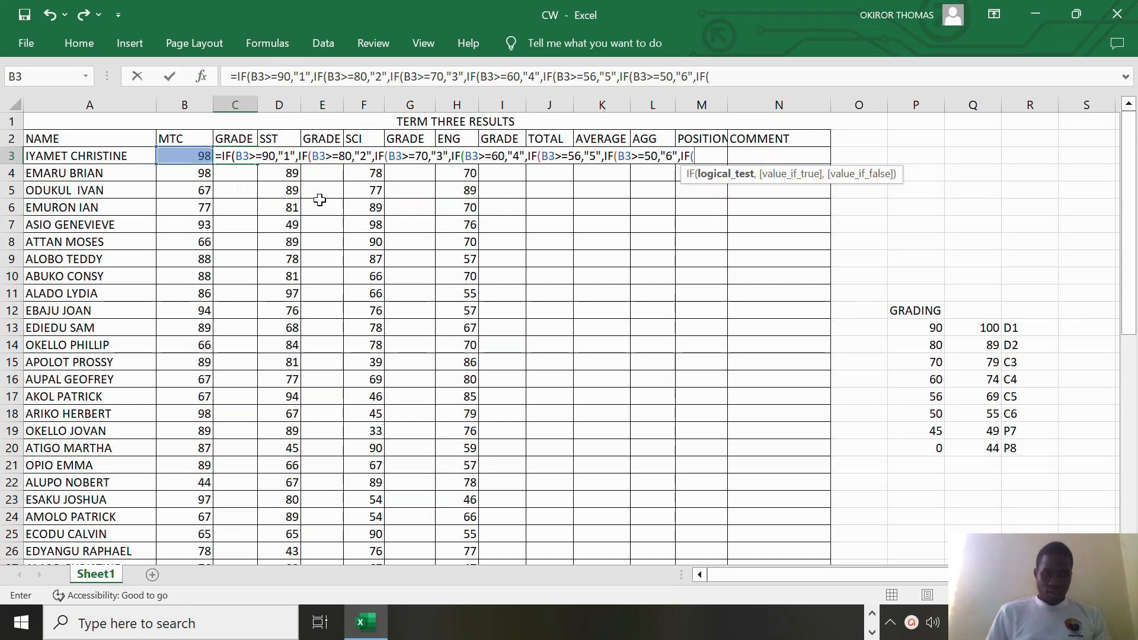
{"action": "left_click", "coordinate": [178, 158]}
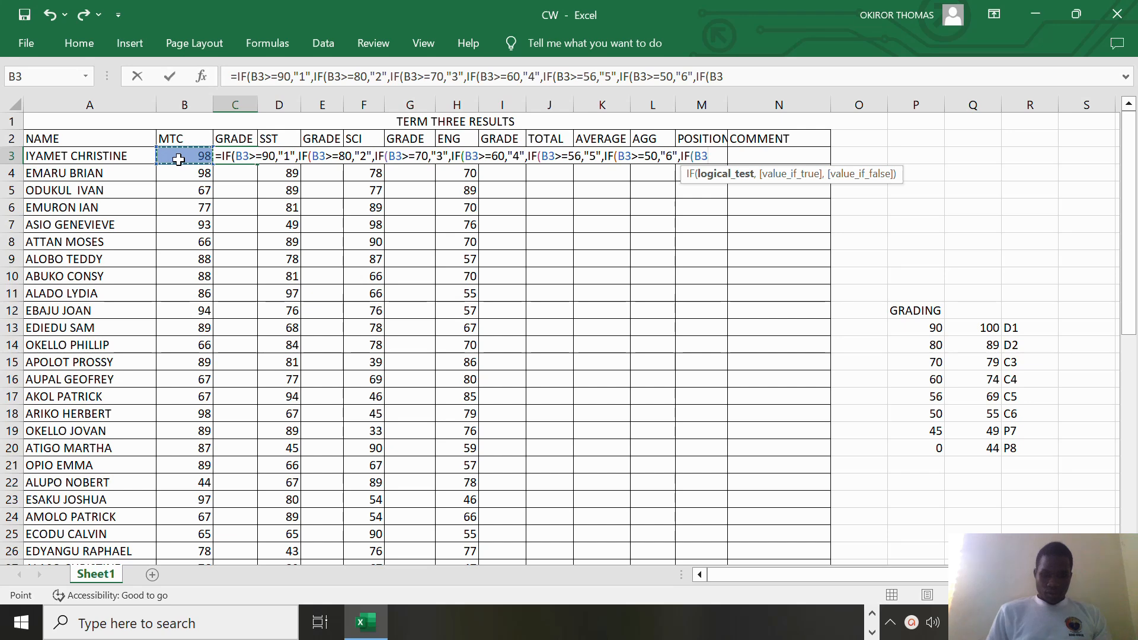
{"action": "type", "text": ">="}
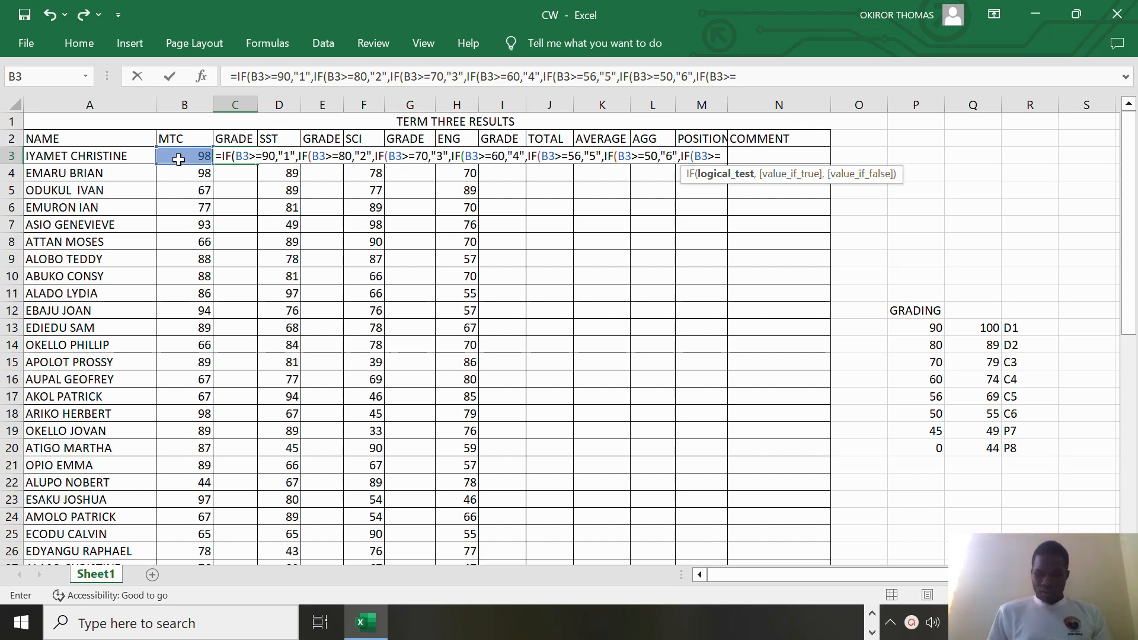
{"action": "type", "text": "45"}
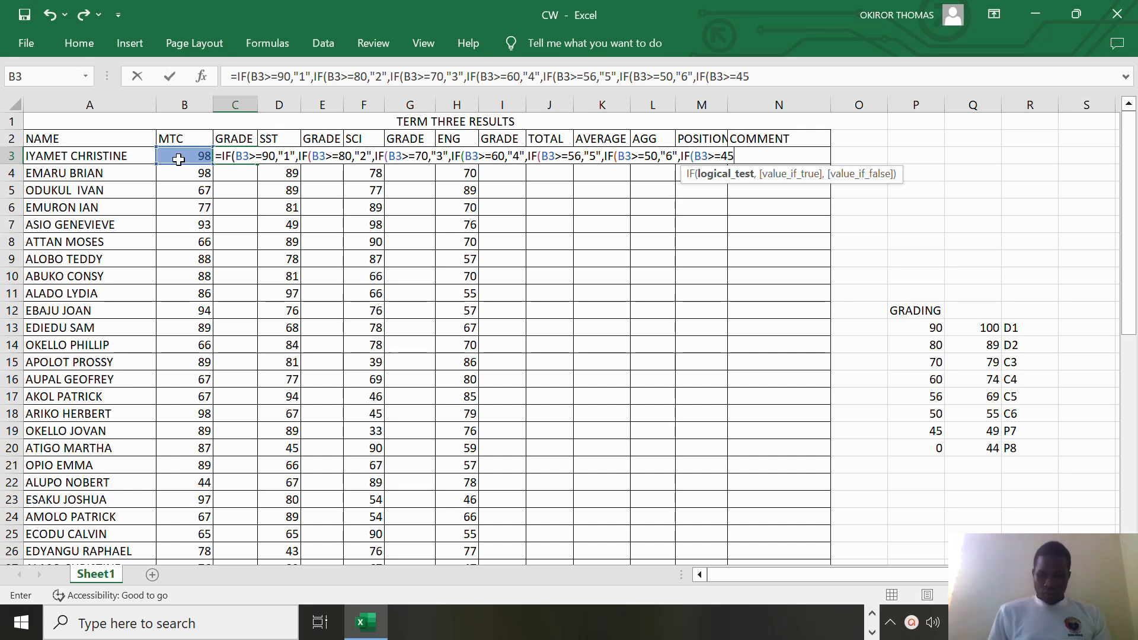
{"action": "type", "text": ",\""}
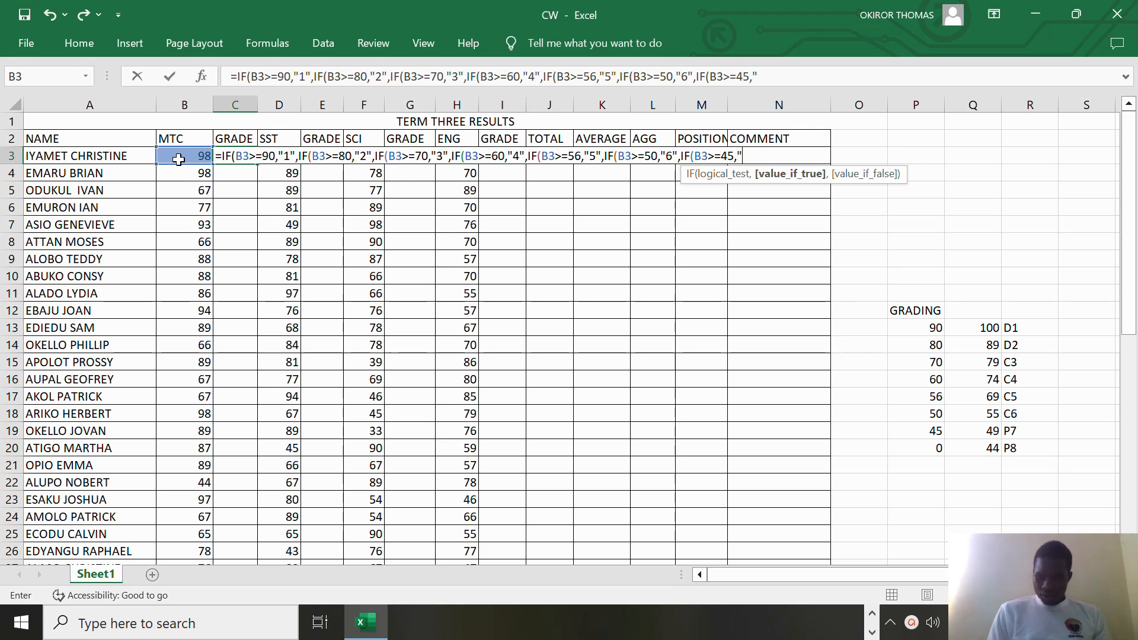
{"action": "type", "text": "7"}
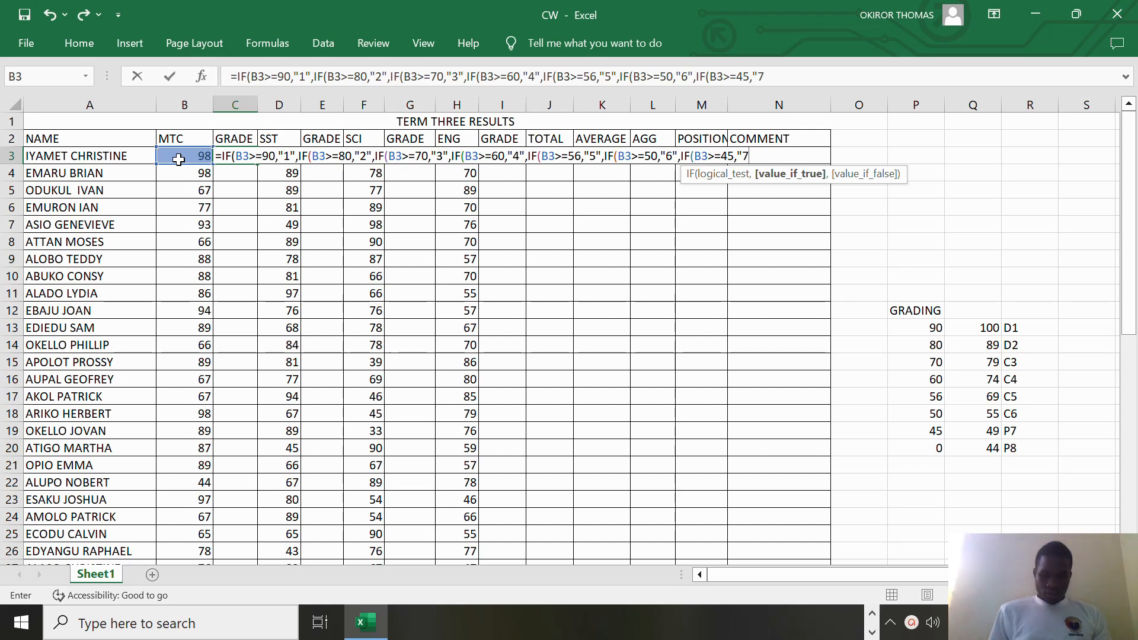
{"action": "type", "text": "\","}
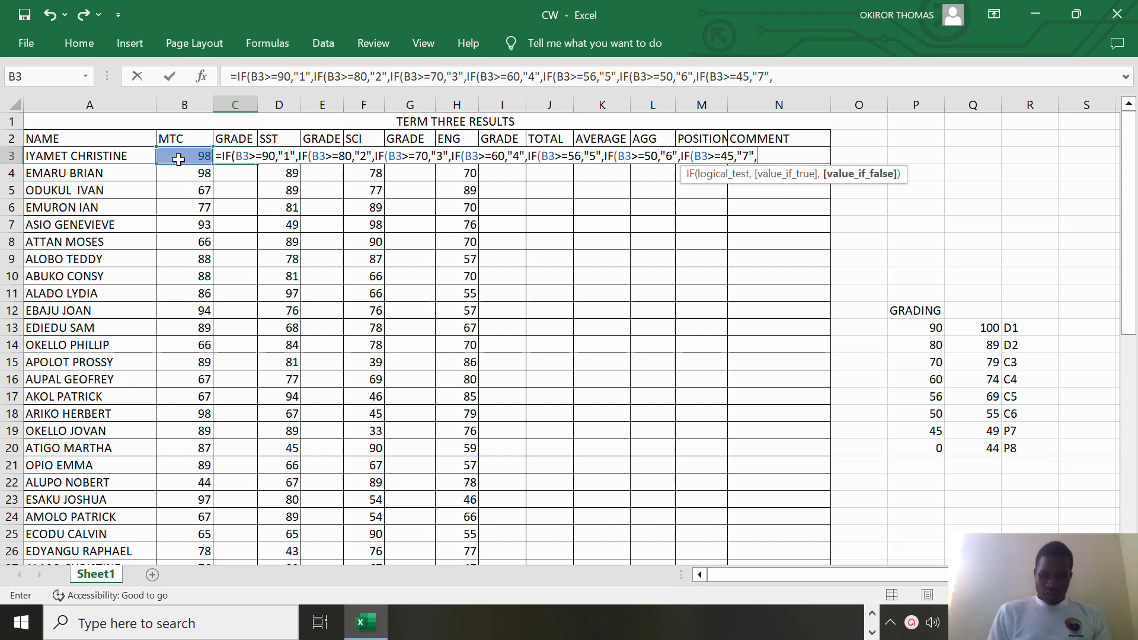
{"action": "type", "text": "IF"}
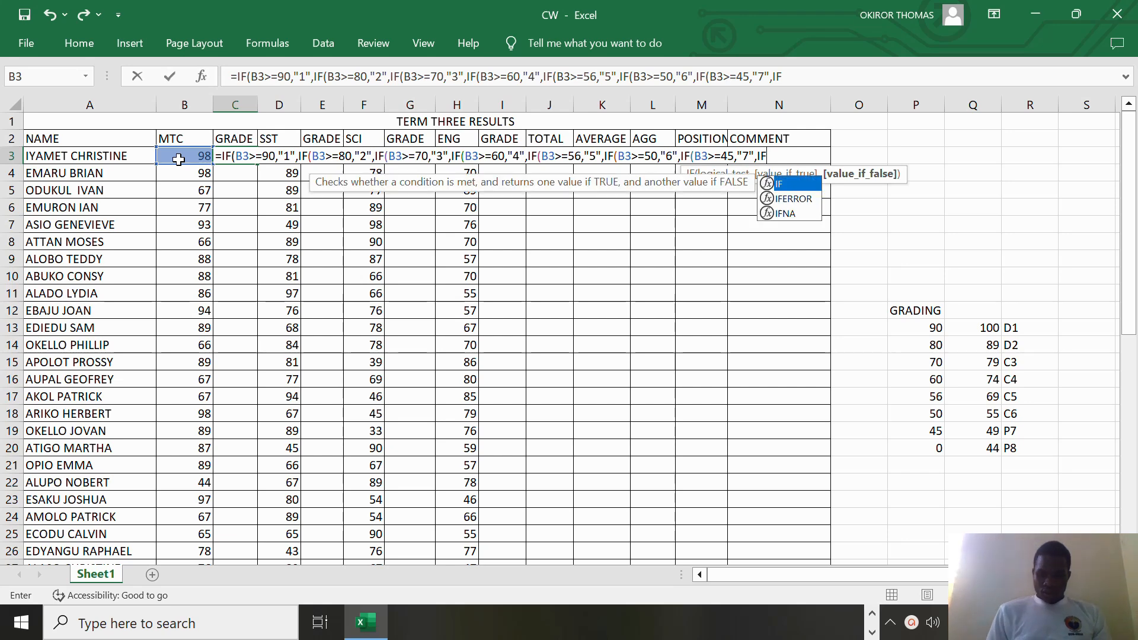
{"action": "type", "text": "("}
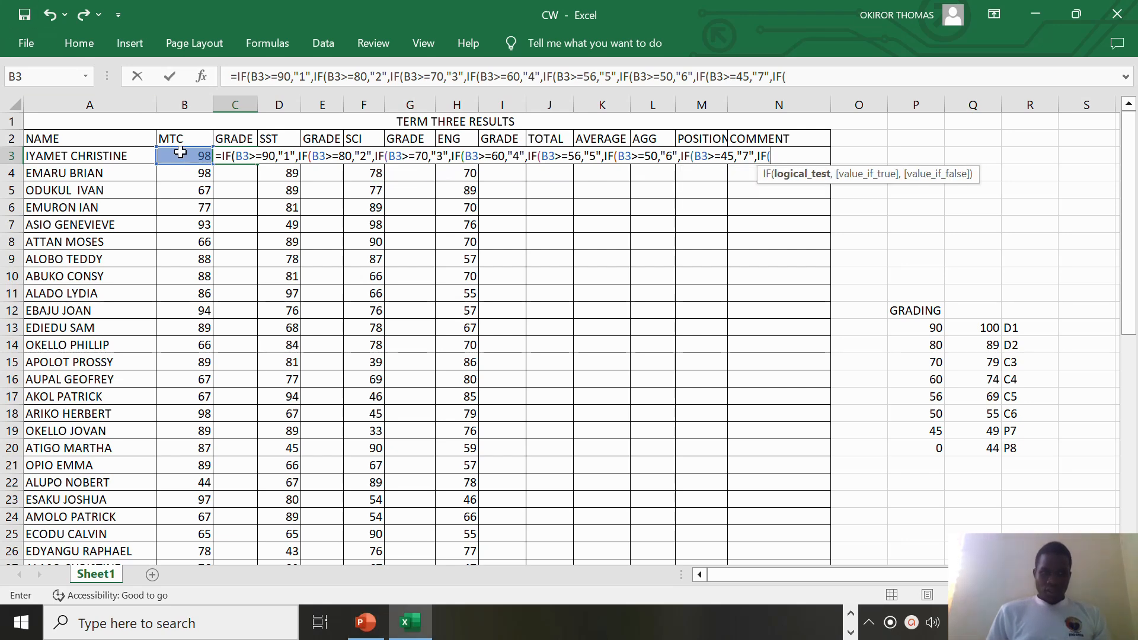
{"action": "left_click", "coordinate": [180, 152]}
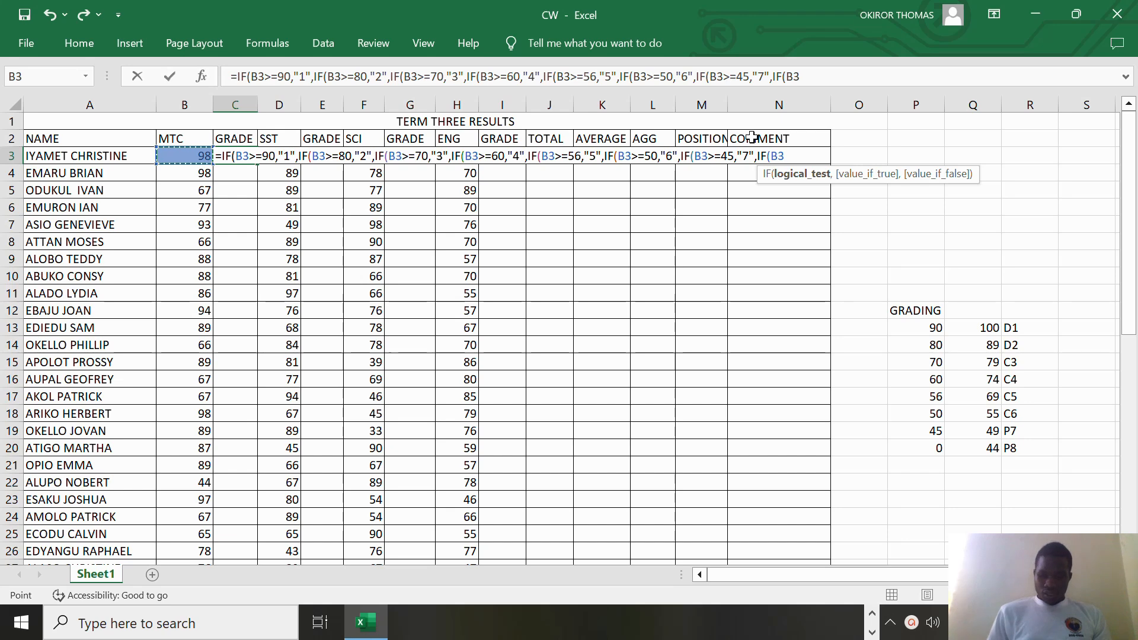
{"action": "type", "text": ">="}
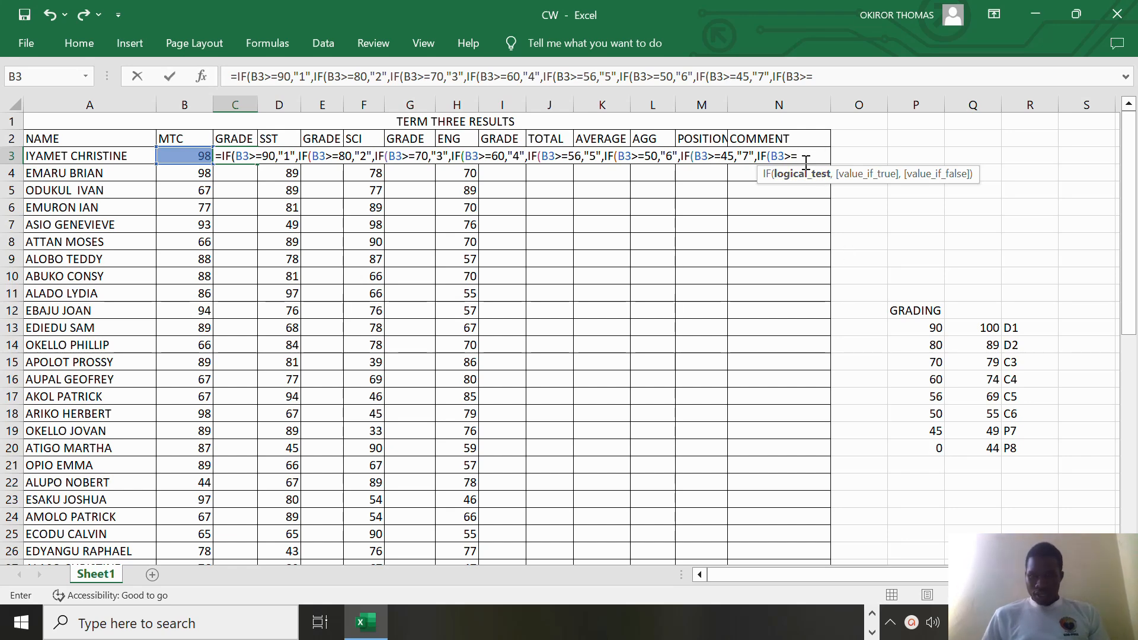
{"action": "key", "text": "BackSpace"}
{"action": "key", "text": "BackSpace"}
{"action": "key", "text": "BackSpace"}
{"action": "key", "text": "BackSpace"}
{"action": "key", "text": "BackSpace"}
{"action": "key", "text": "BackSpace"}
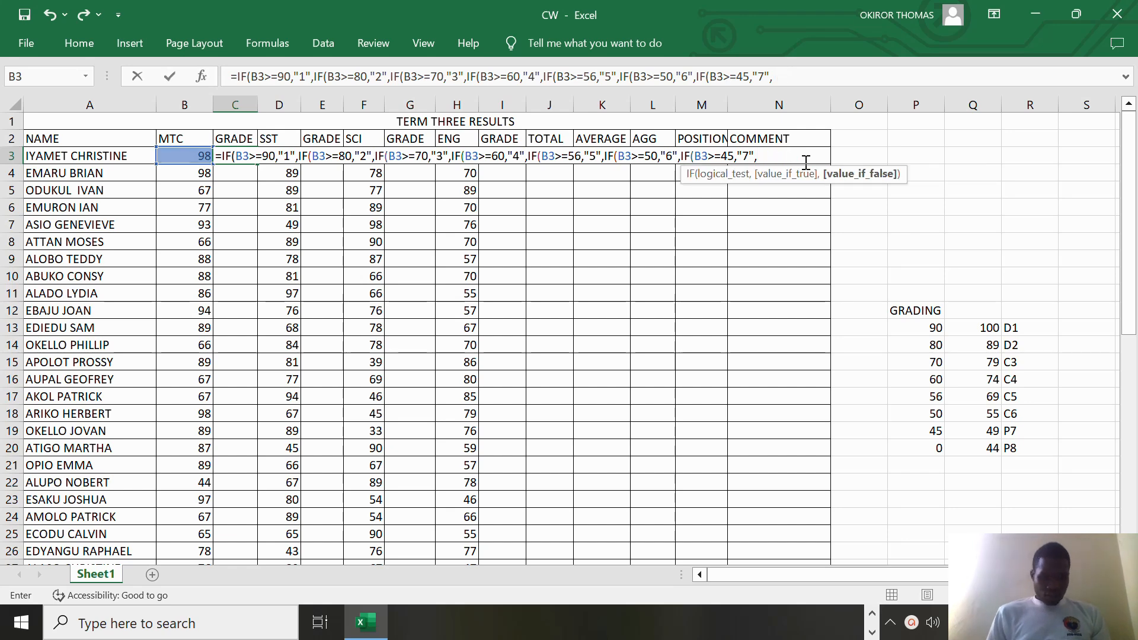
- Add "8" as the final false value in the C3 formula and close the brackets of all the nested IFs
{"action": "type", "text": "\""}
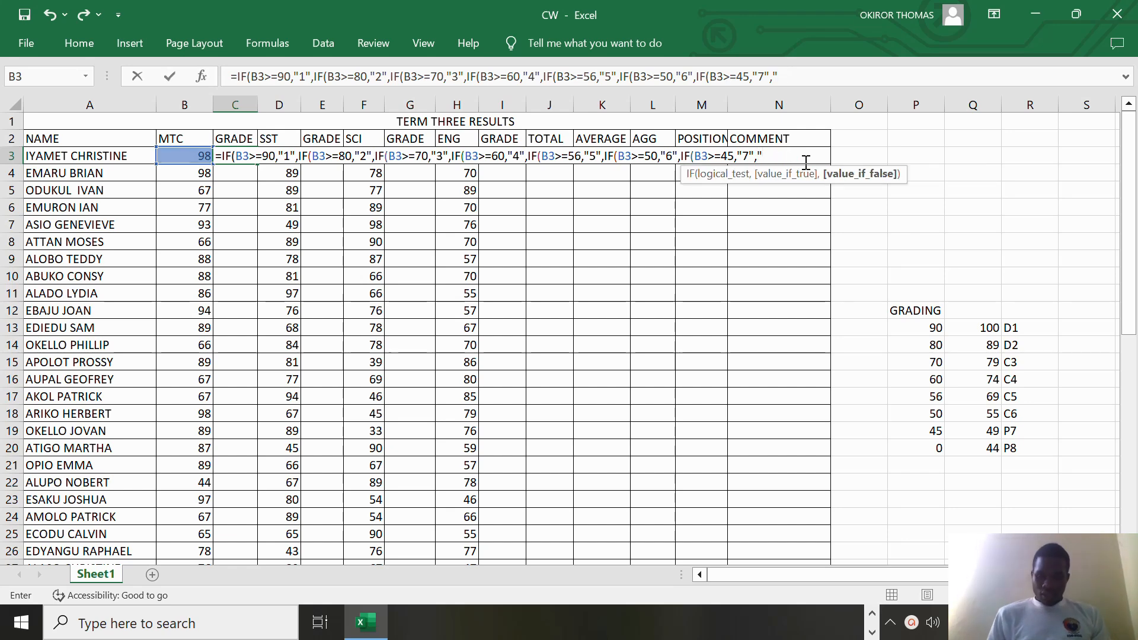
{"action": "type", "text": "8"}
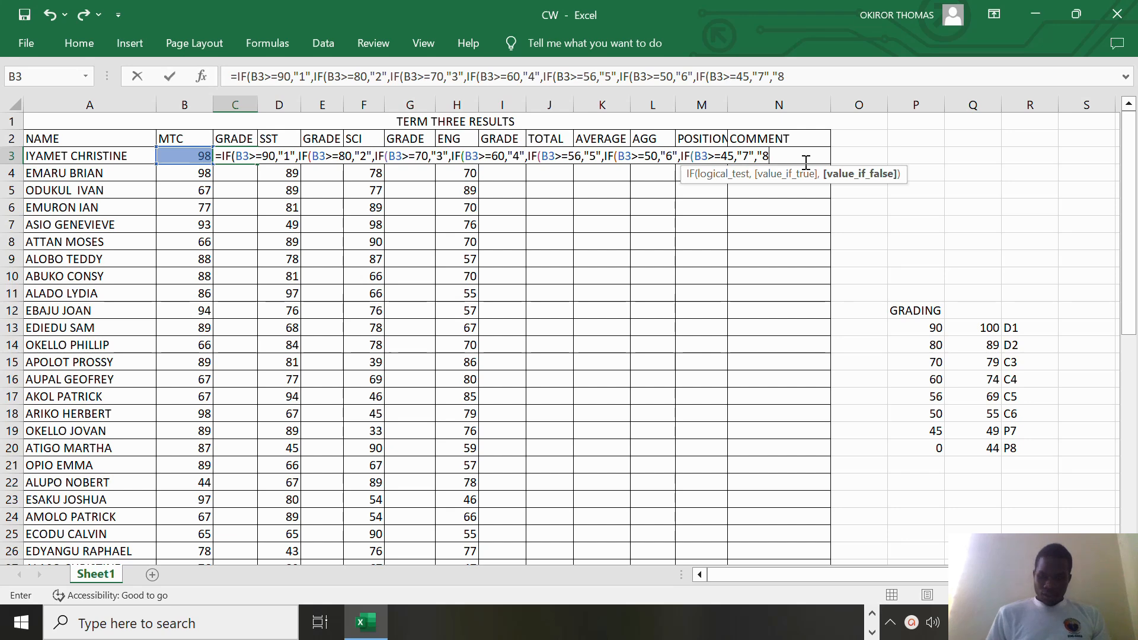
{"action": "type", "text": "\""}
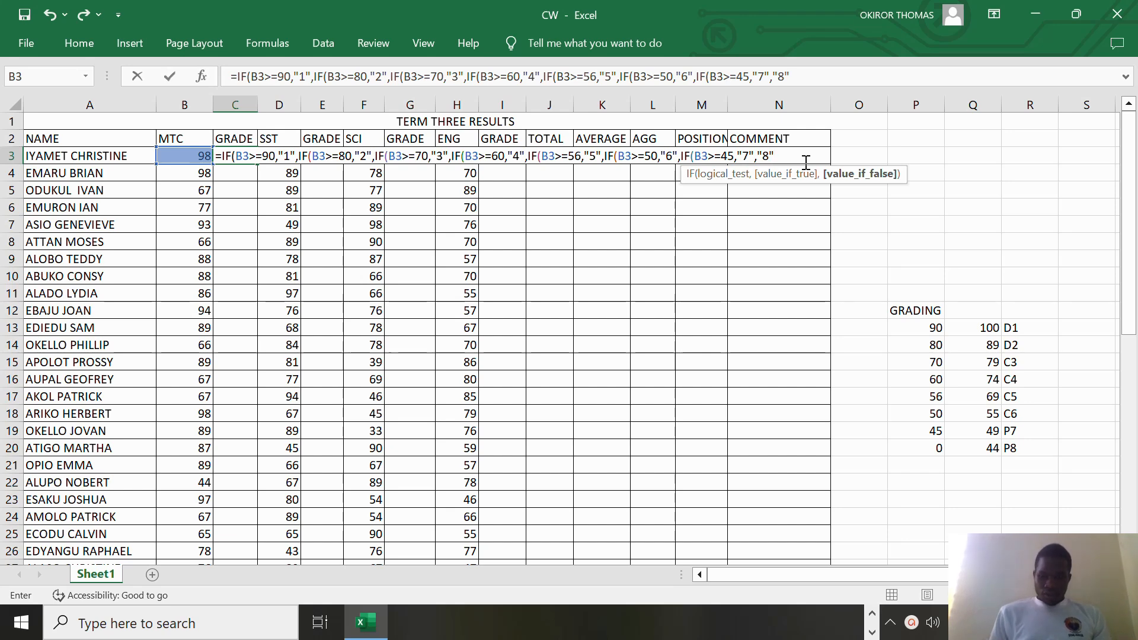
{"action": "type", "text": "))"}
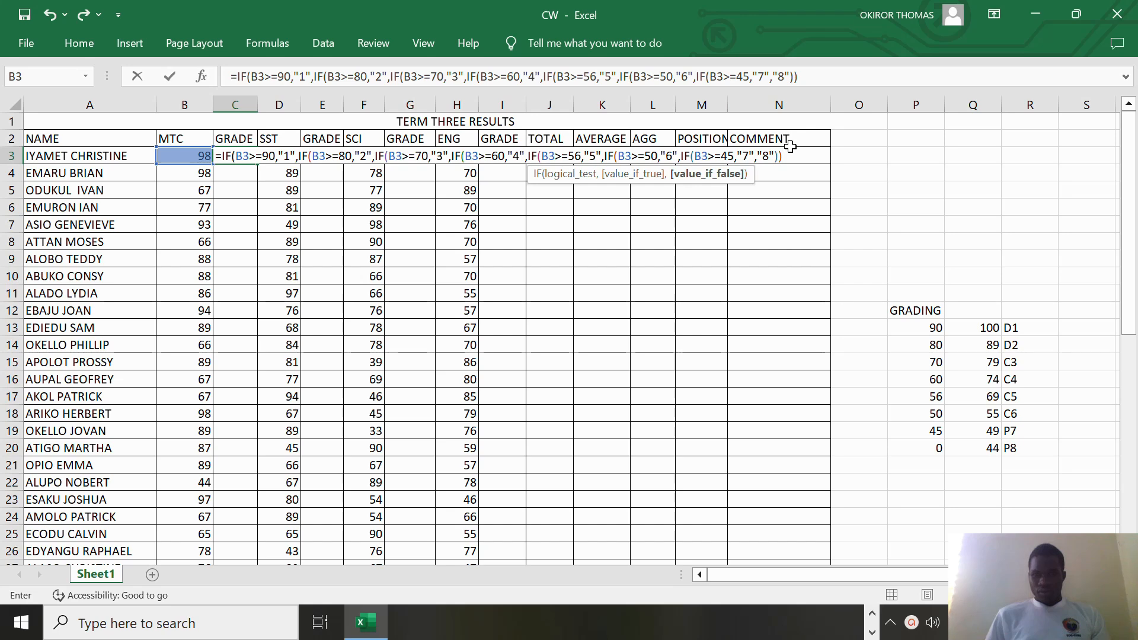
{"action": "type", "text": ")"}
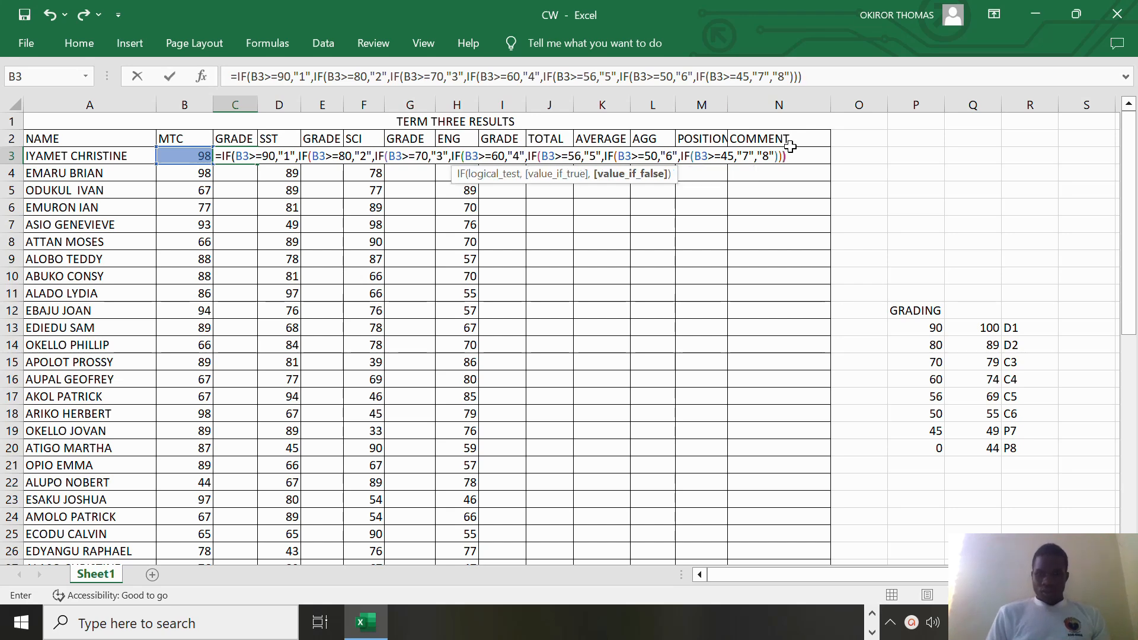
{"action": "type", "text": "))"}
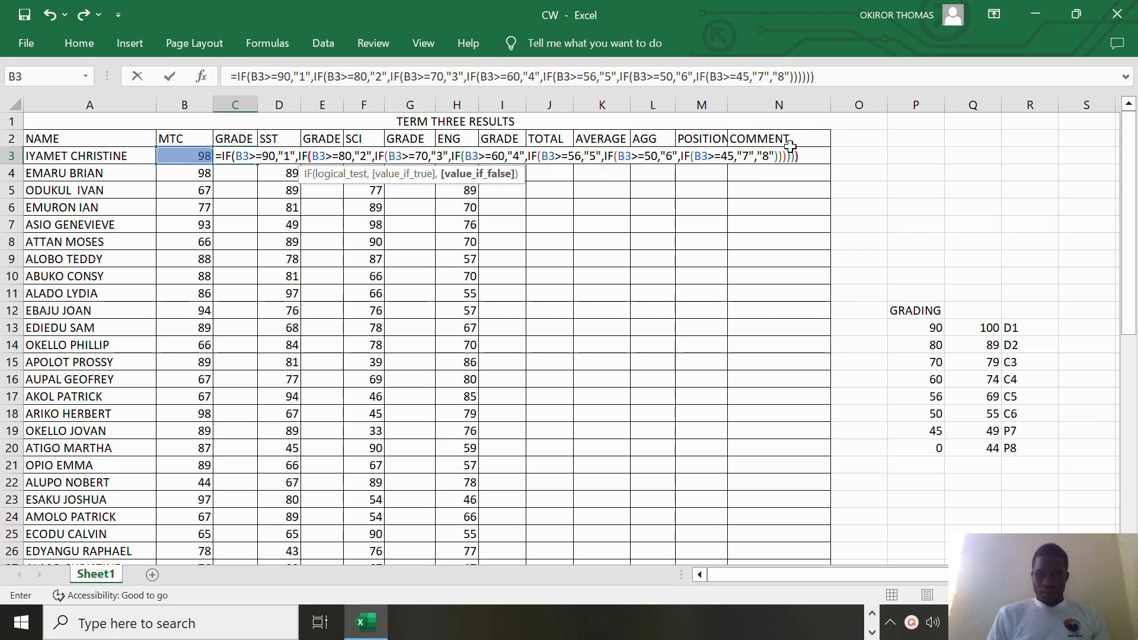
{"action": "type", "text": "))"}
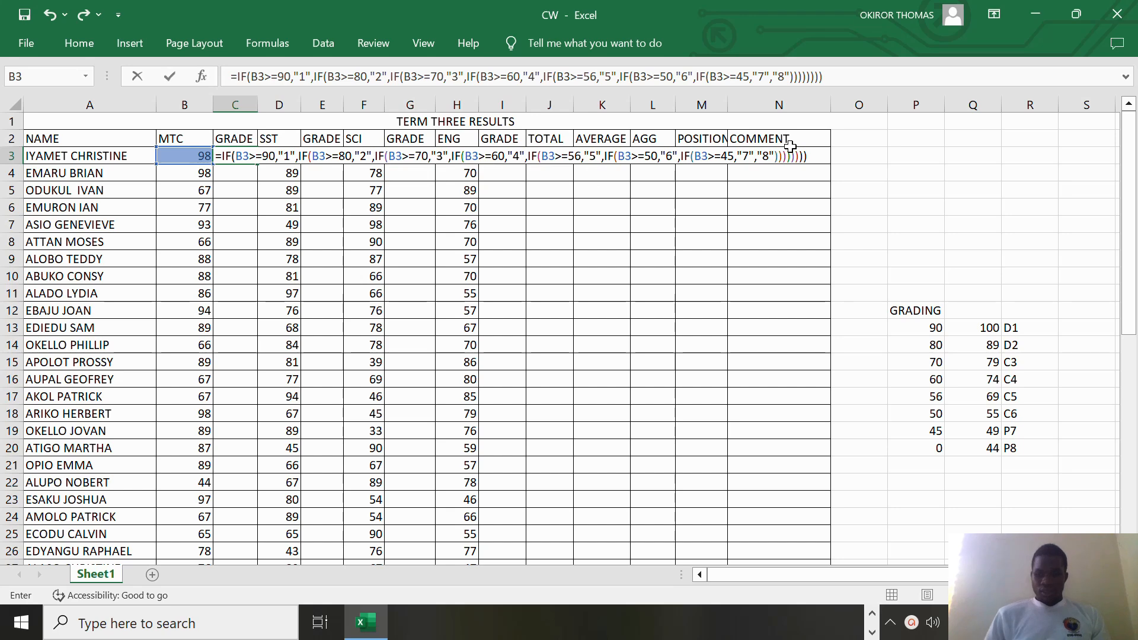
{"action": "key", "text": "Return"}
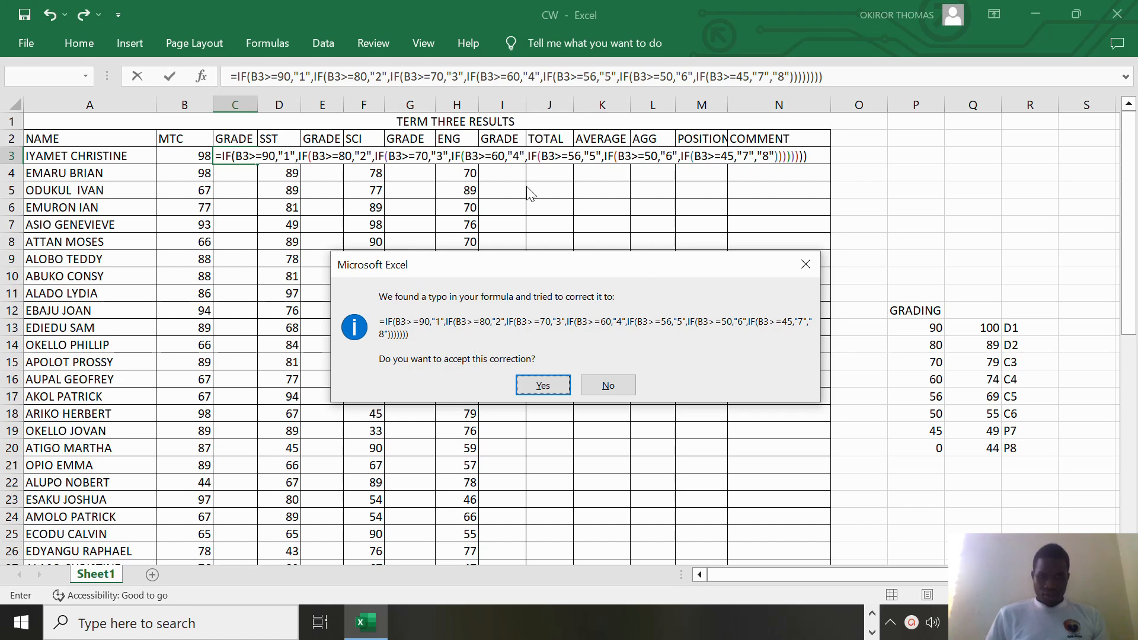
- Reject the suggested correction, remove one surplus closing bracket from the end of the C3 formula and enter it
{"action": "left_click", "coordinate": [806, 266]}
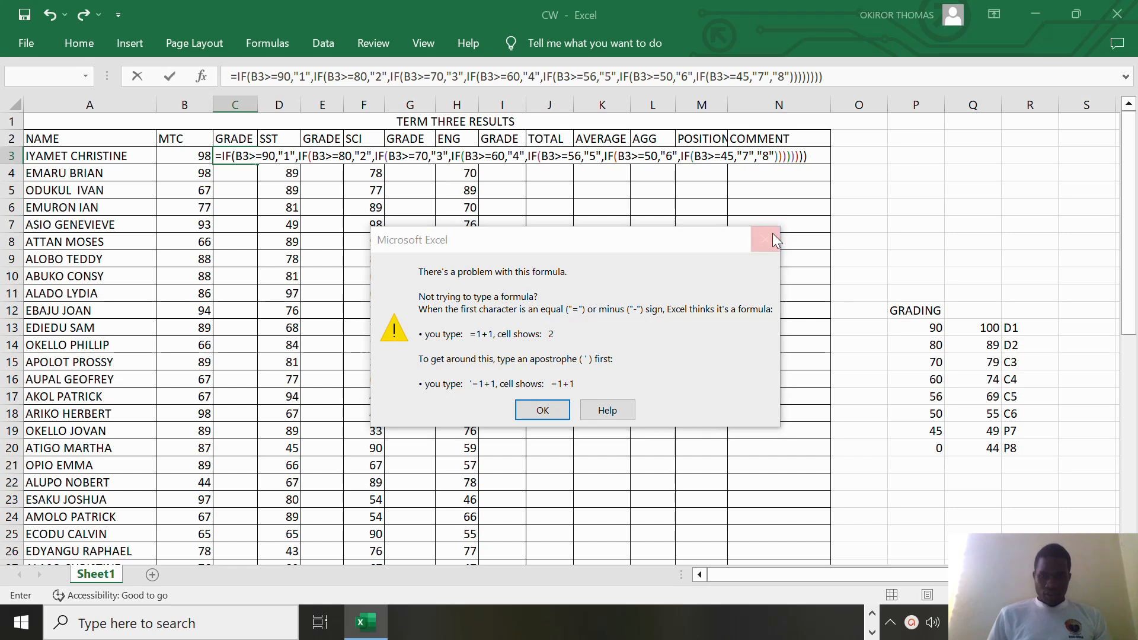
{"action": "left_click", "coordinate": [774, 234]}
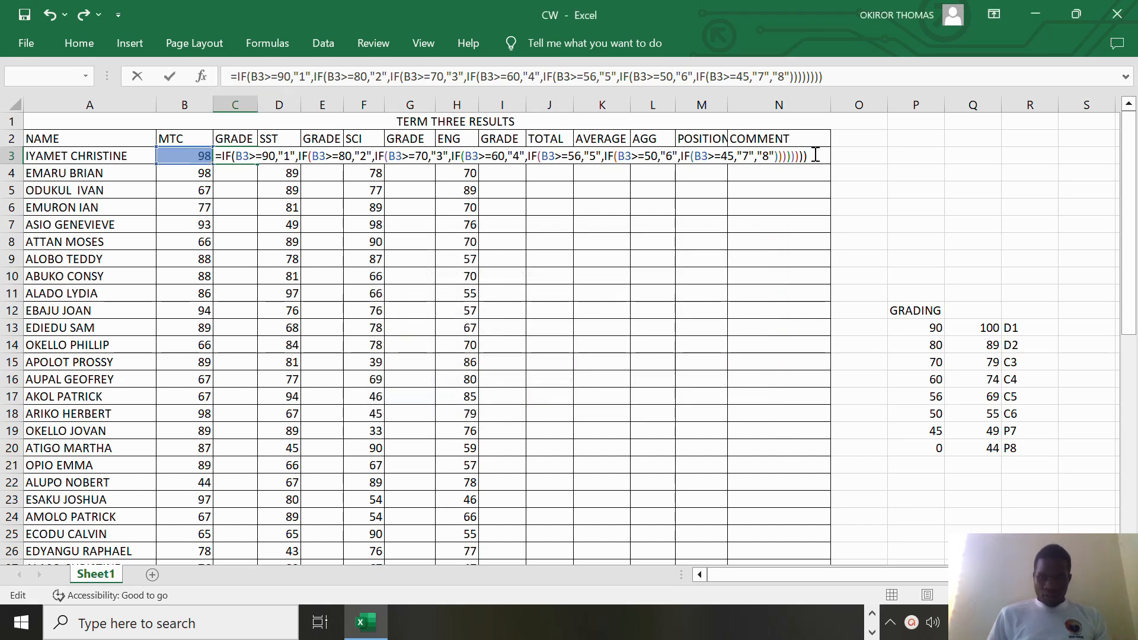
{"action": "key", "text": "BackSpace"}
{"action": "key", "text": "Return"}
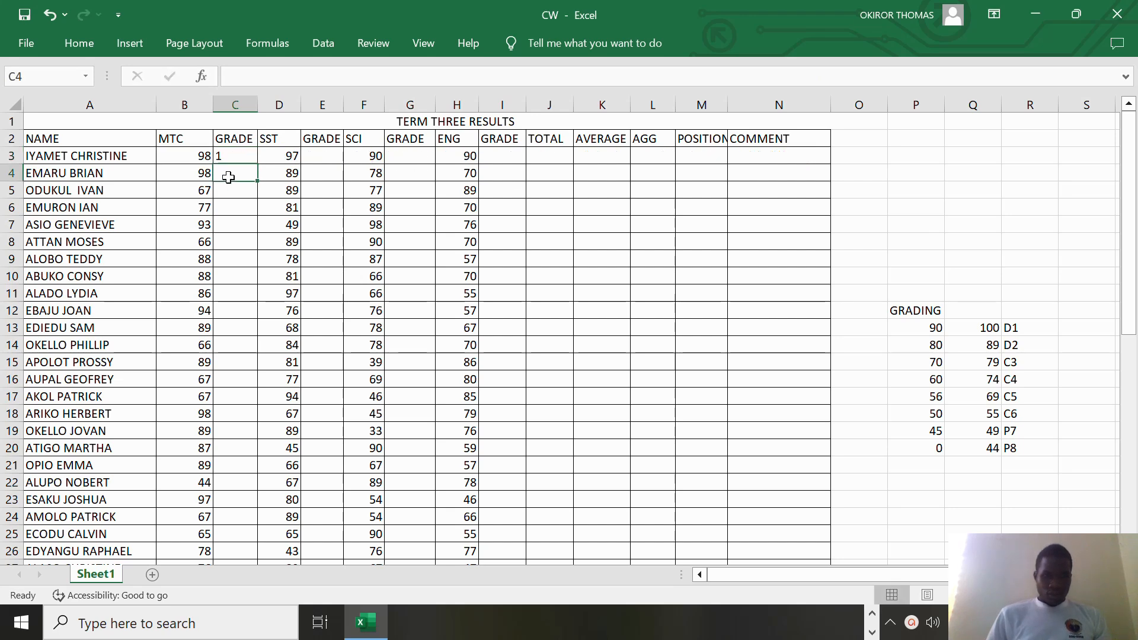
- Clear the nested IF grade formula from cell C3
{"action": "left_click", "coordinate": [235, 155]}
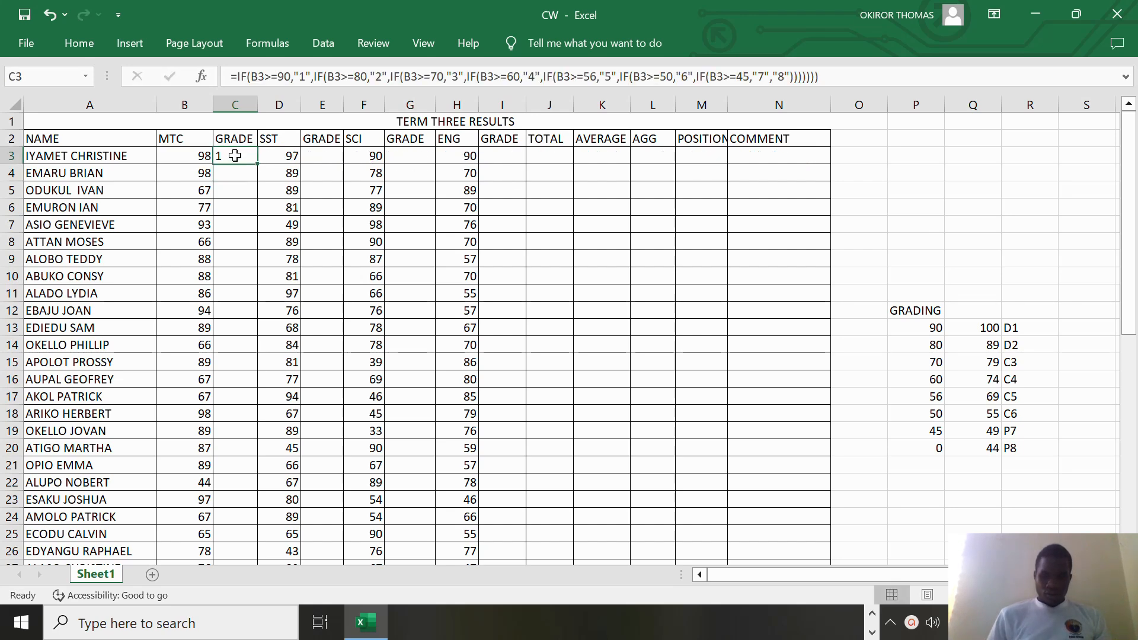
{"action": "key", "text": "BackSpace"}
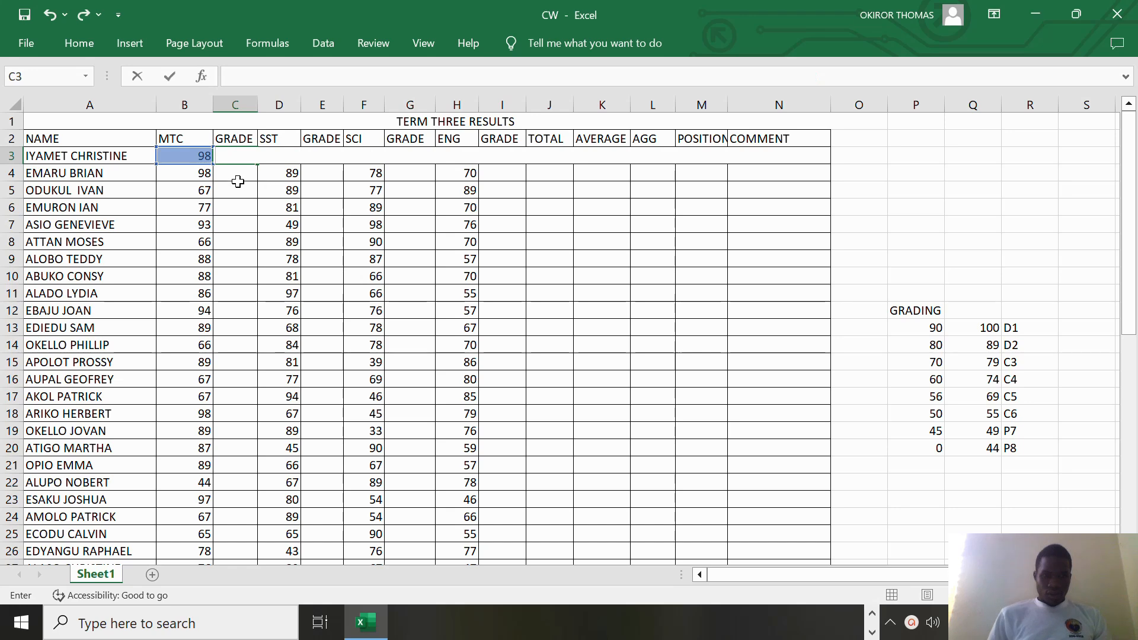
{"action": "left_click", "coordinate": [236, 185]}
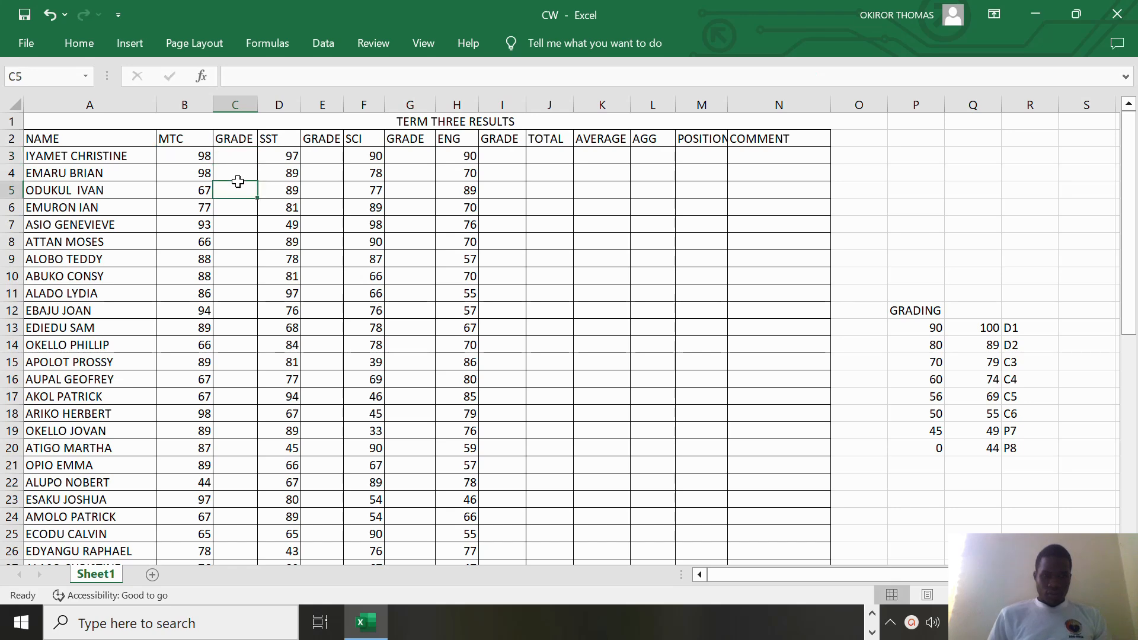
{"action": "left_click", "coordinate": [912, 625]}
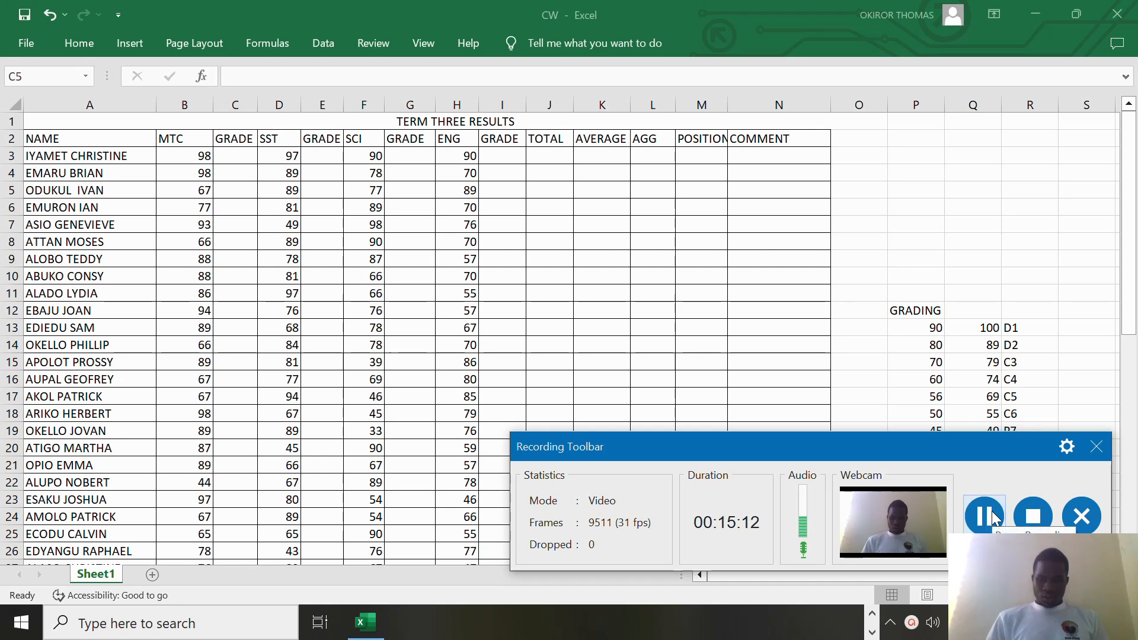
{"action": "left_click", "coordinate": [916, 624]}
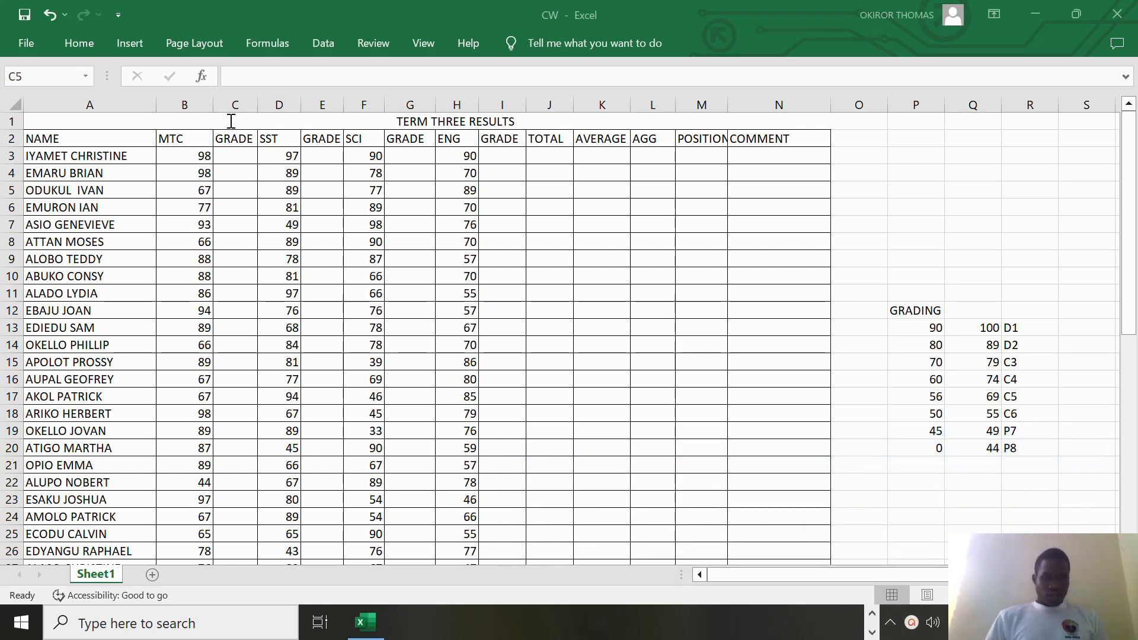
- Paste the copied grade 1 into C3, keeping the text only
{"action": "left_click", "coordinate": [235, 153]}
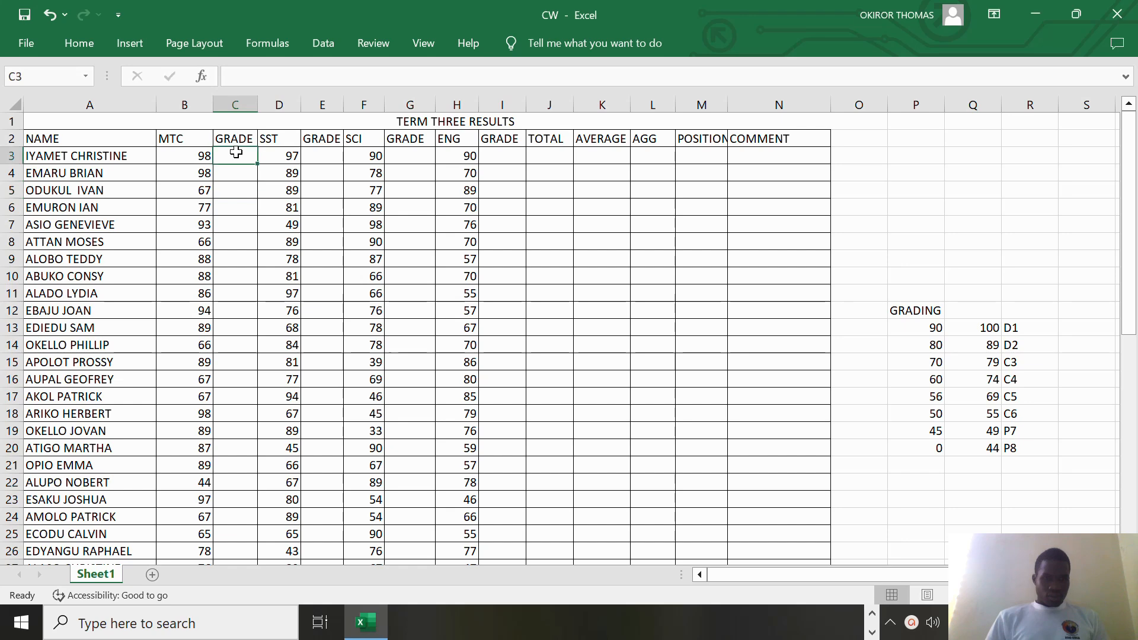
{"action": "right_click", "coordinate": [236, 152]}
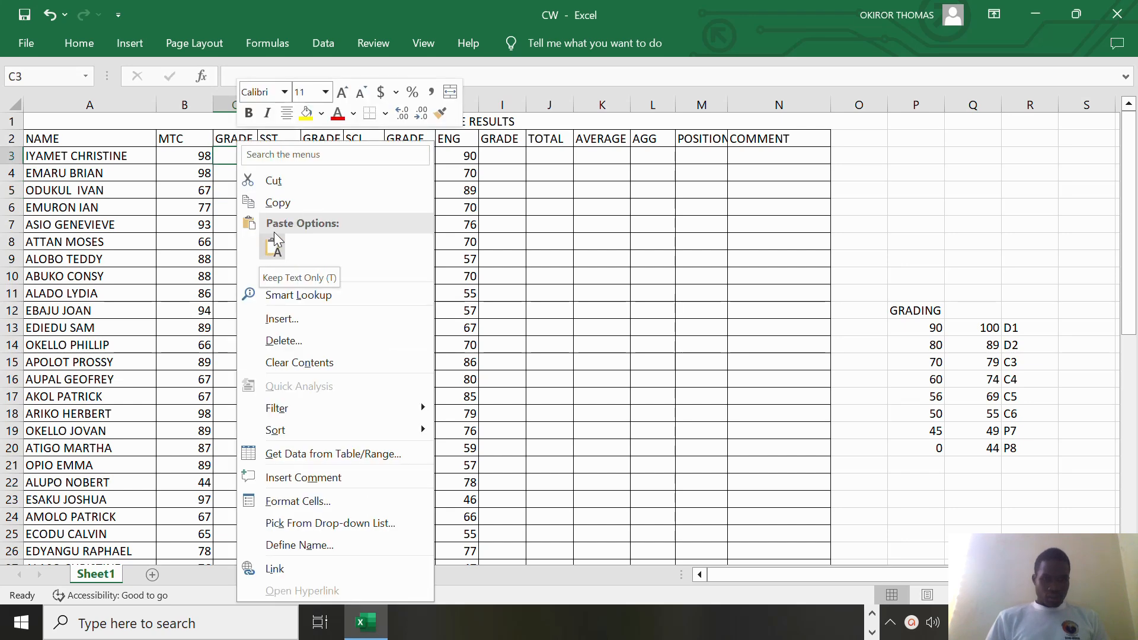
{"action": "left_click", "coordinate": [265, 251]}
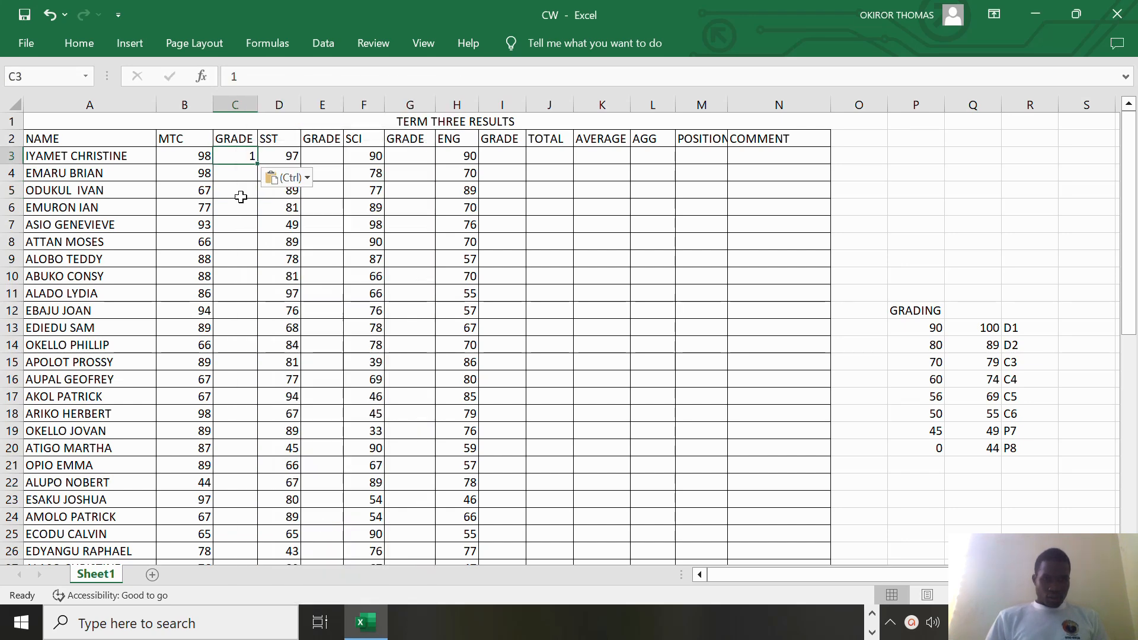
{"action": "left_click", "coordinate": [243, 171]}
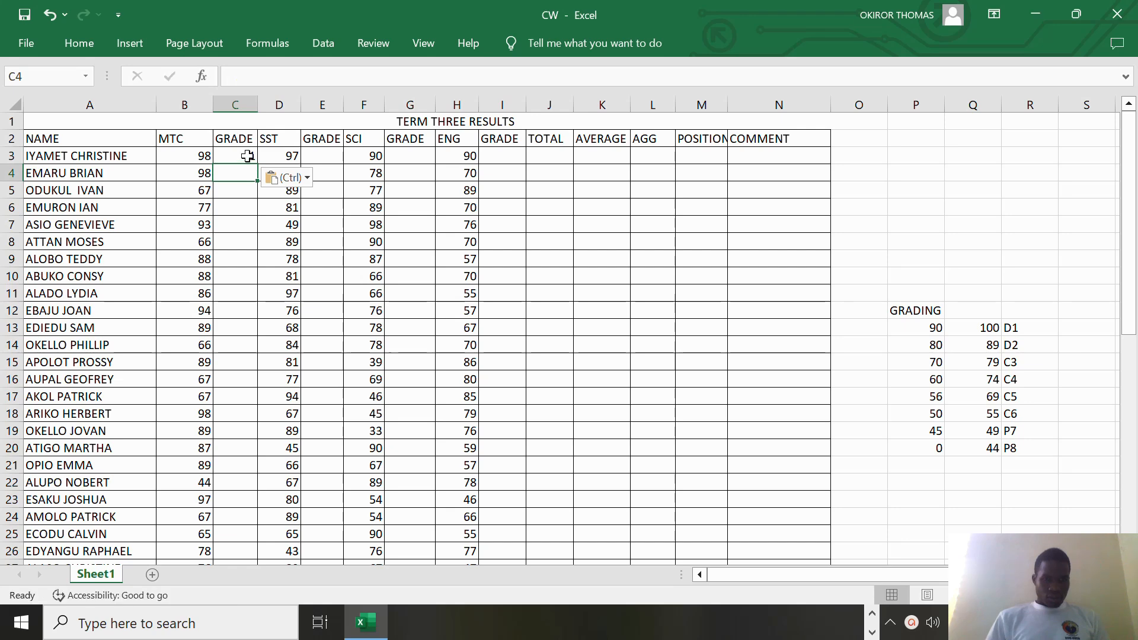
{"action": "left_click", "coordinate": [247, 156]}
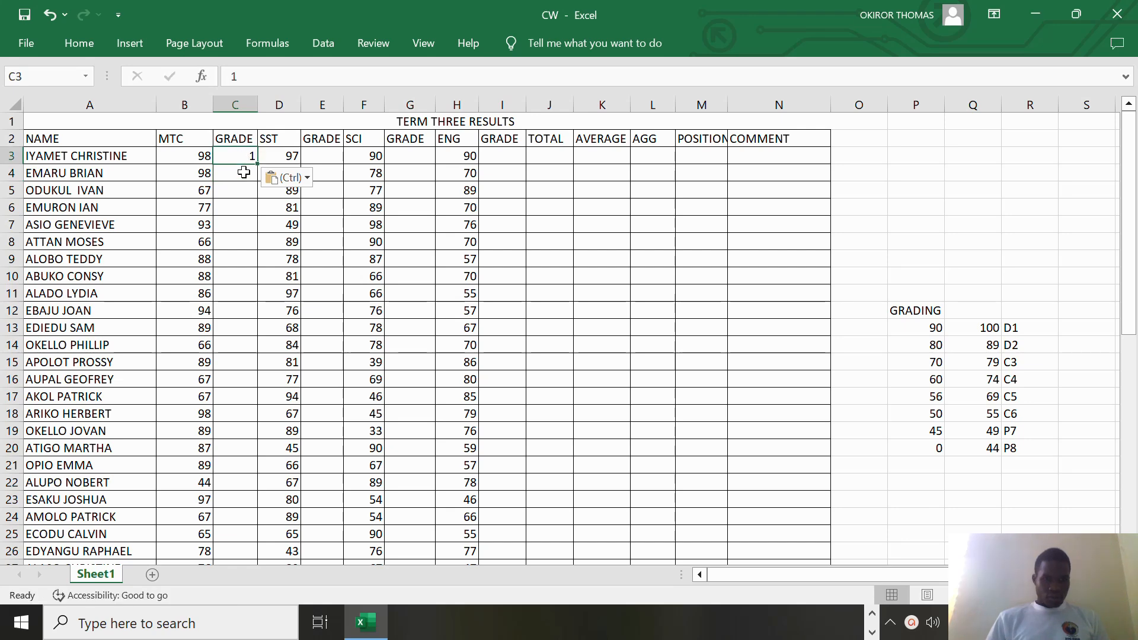
{"action": "left_click", "coordinate": [241, 172]}
{"action": "left_click", "coordinate": [332, 159]}
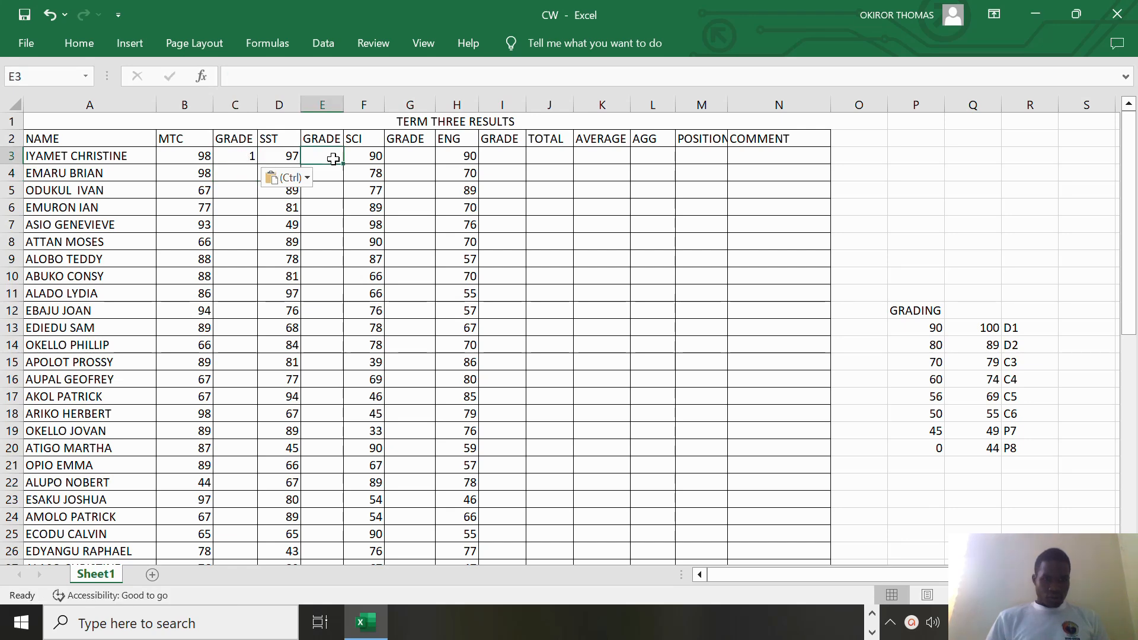
{"action": "left_click", "coordinate": [231, 155]}
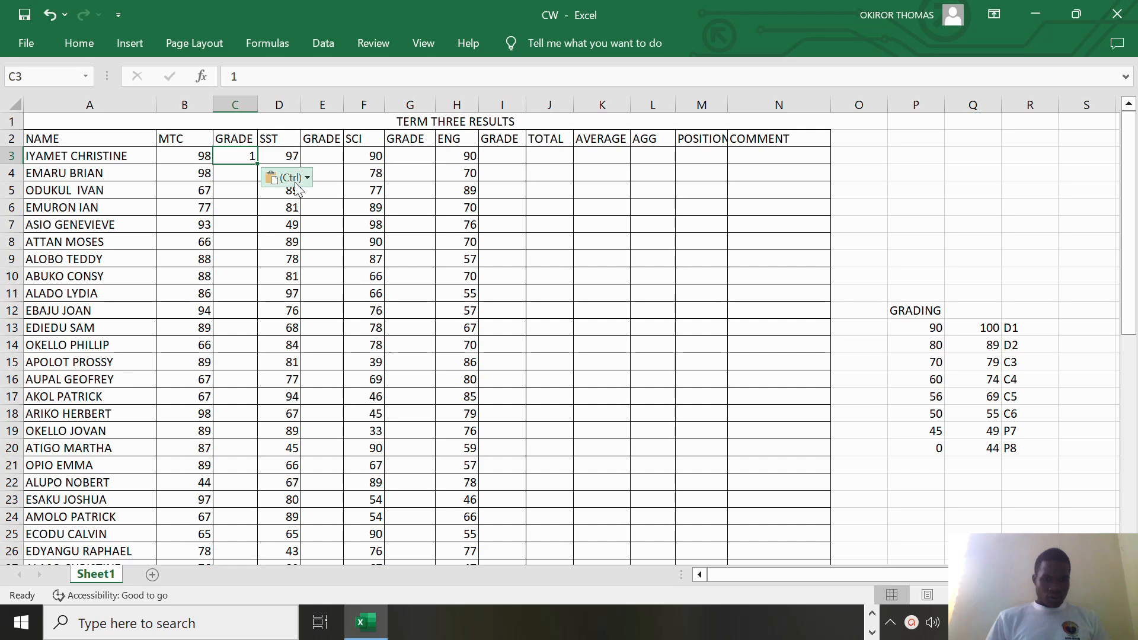
{"action": "left_click", "coordinate": [295, 181]}
{"action": "left_click", "coordinate": [276, 220]}
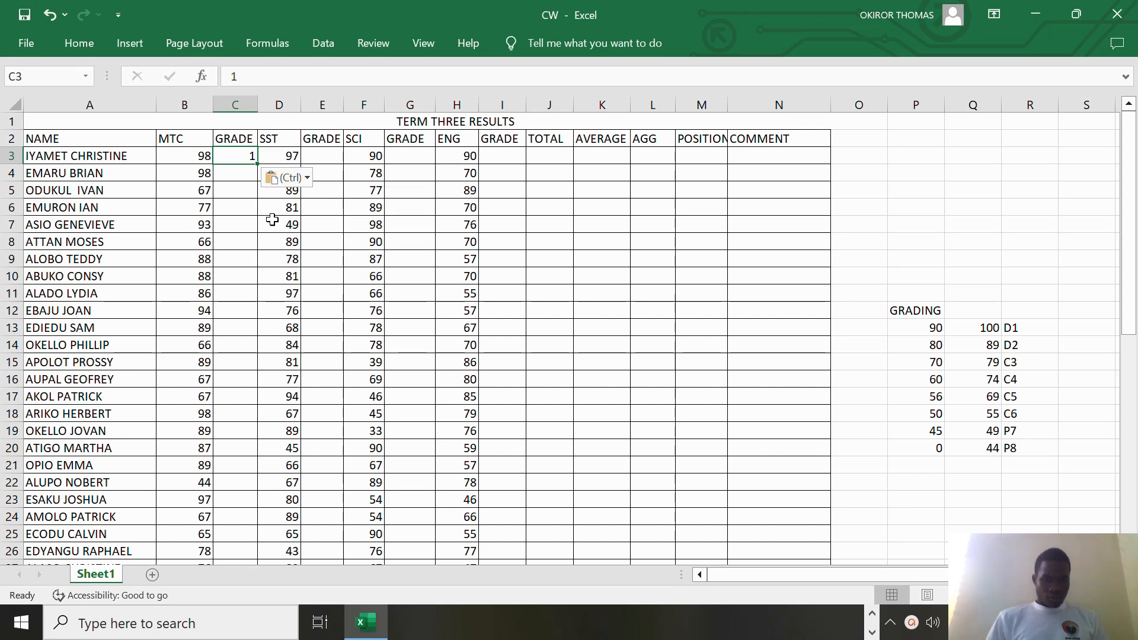
- Fill the value in C3 down the MTC grade column through C11
{"action": "left_click", "coordinate": [240, 168]}
{"action": "left_click", "coordinate": [247, 156]}
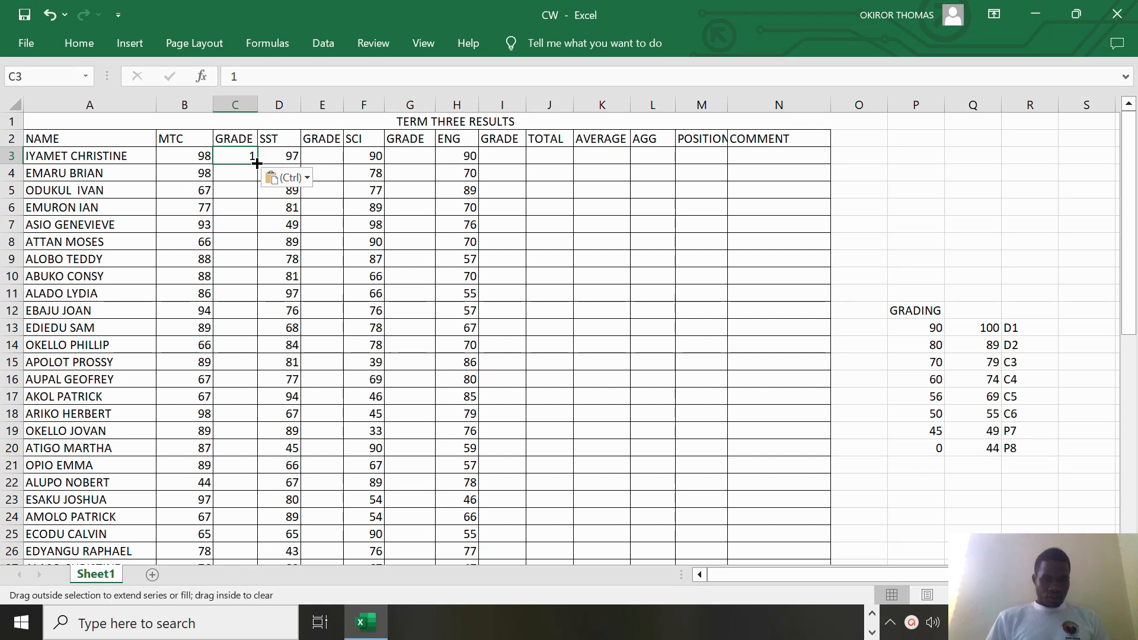
{"action": "left_click_drag", "start_coordinate": [258, 166], "coordinate": [262, 300]}
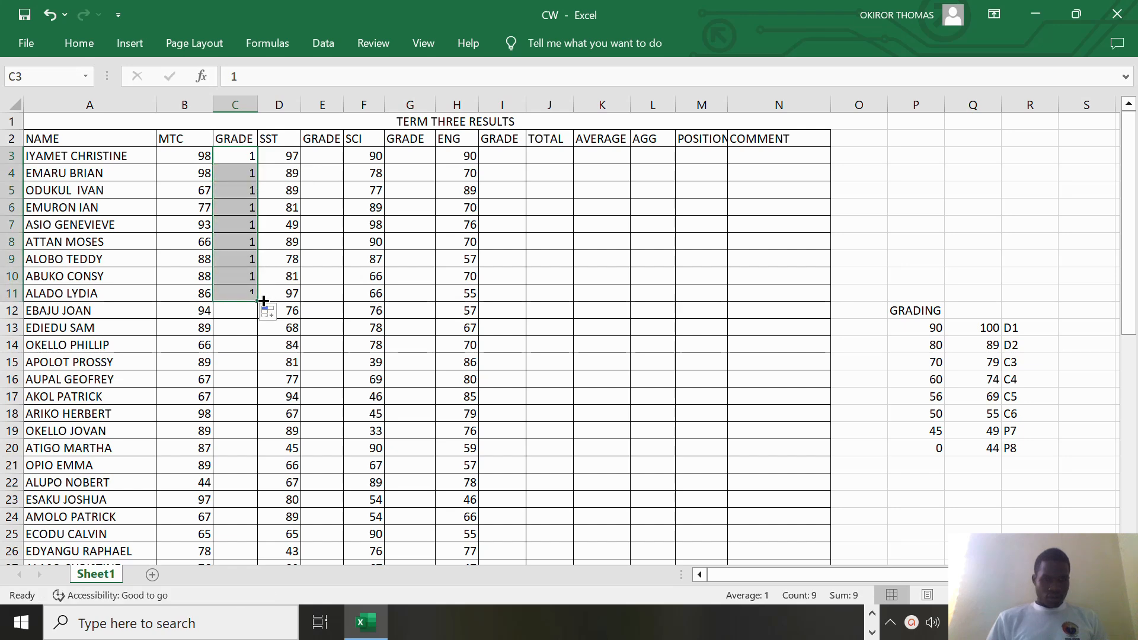
{"action": "left_click", "coordinate": [238, 154]}
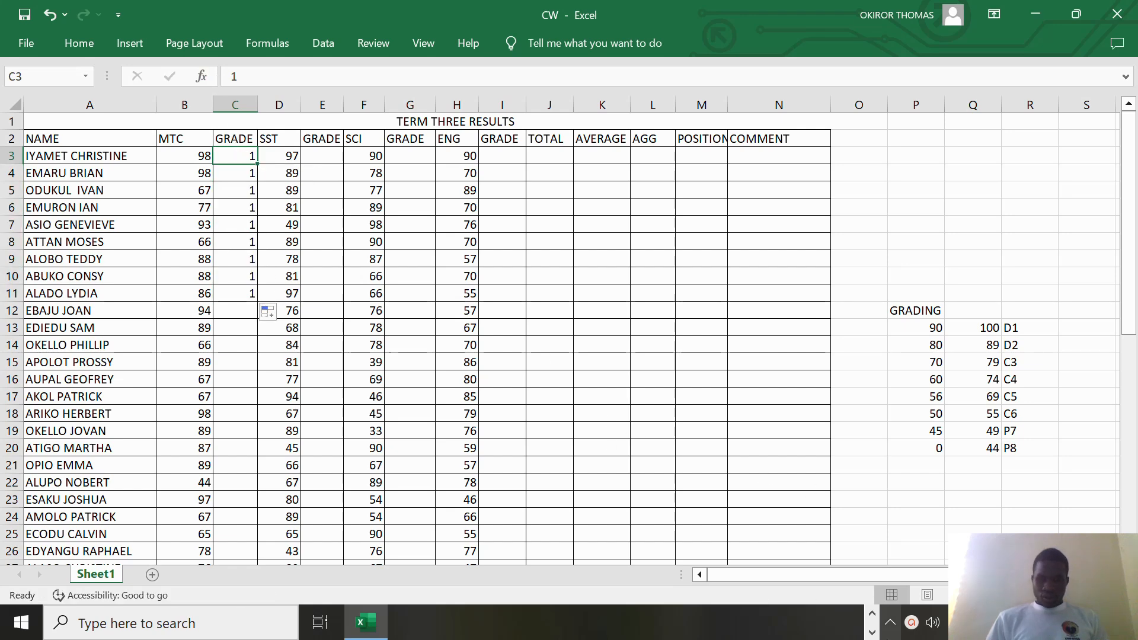
{"action": "left_click", "coordinate": [913, 627]}
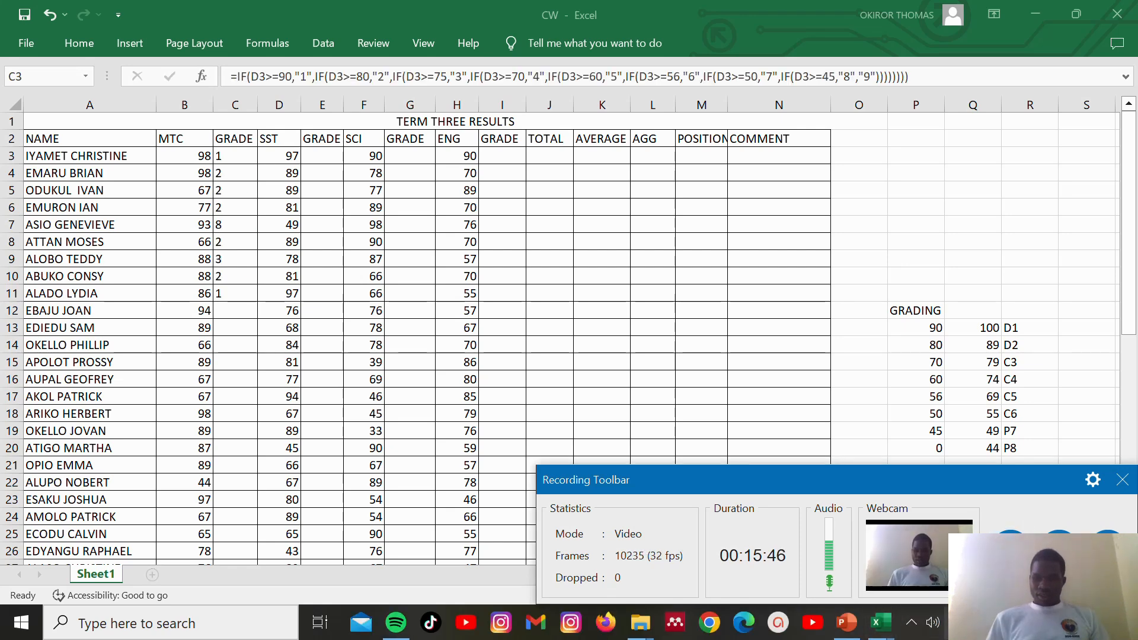
{"action": "left_click_drag", "start_coordinate": [967, 478], "coordinate": [916, 453]}
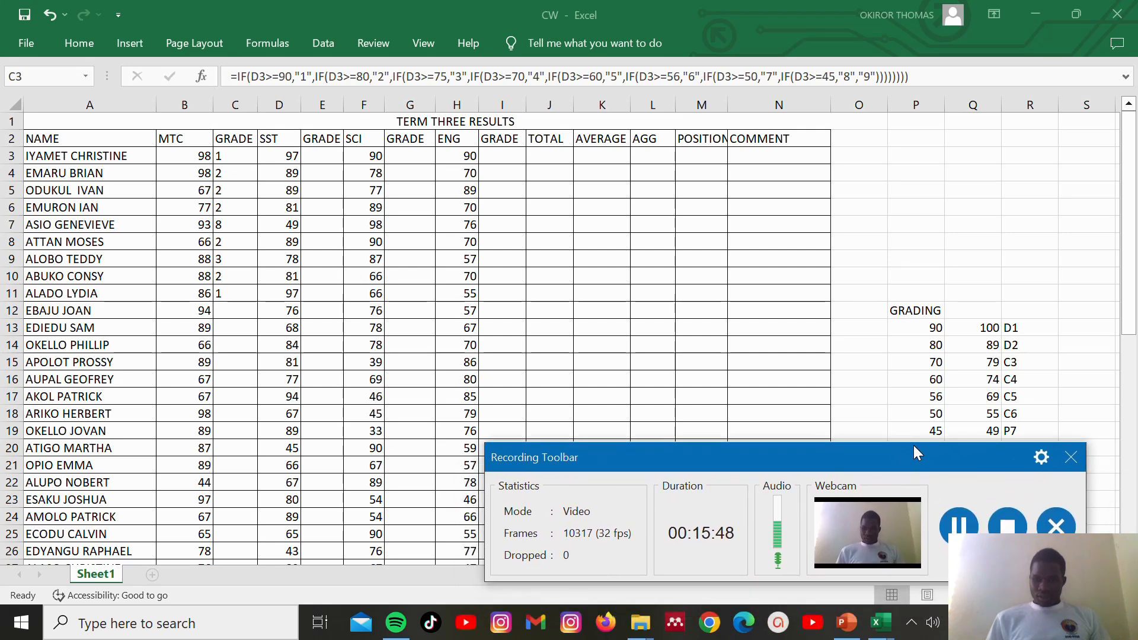
{"action": "left_click", "coordinate": [911, 623]}
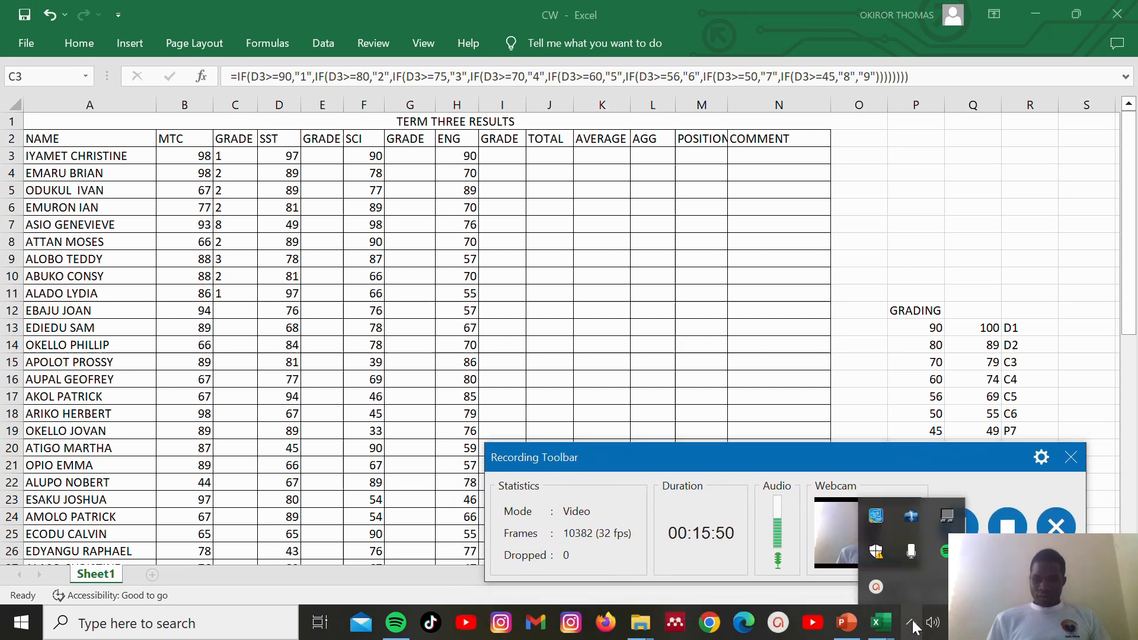
{"action": "left_click", "coordinate": [876, 587]}
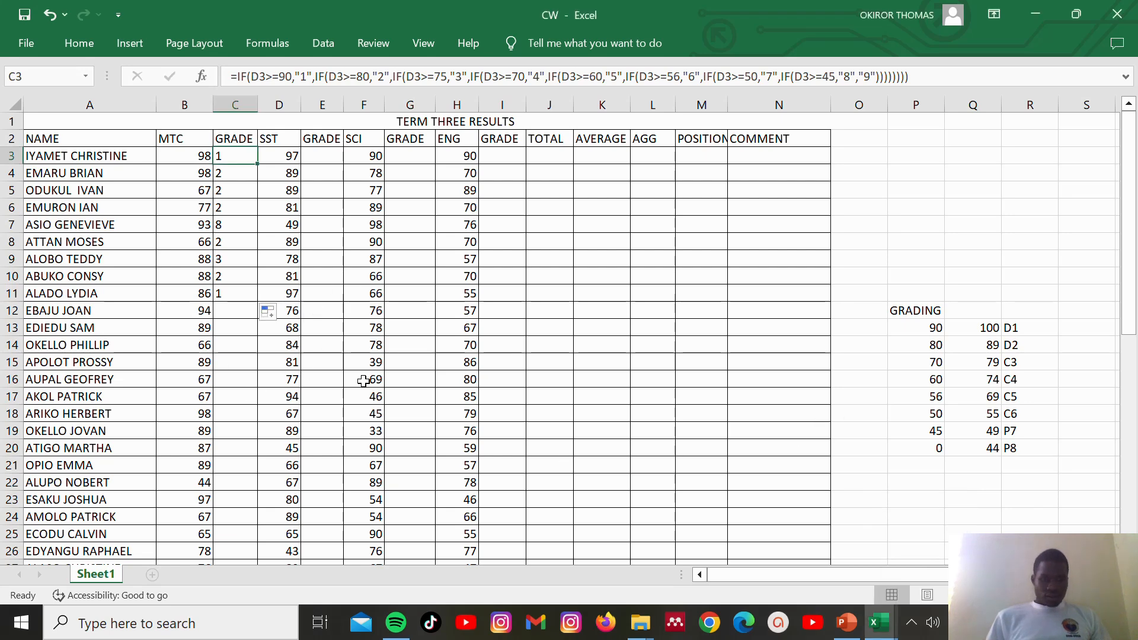
- Fill the C3 grade formula down the MTC grade column through the last pupil in row 51
{"action": "double_click", "coordinate": [258, 163]}
{"action": "left_click", "coordinate": [250, 157]}
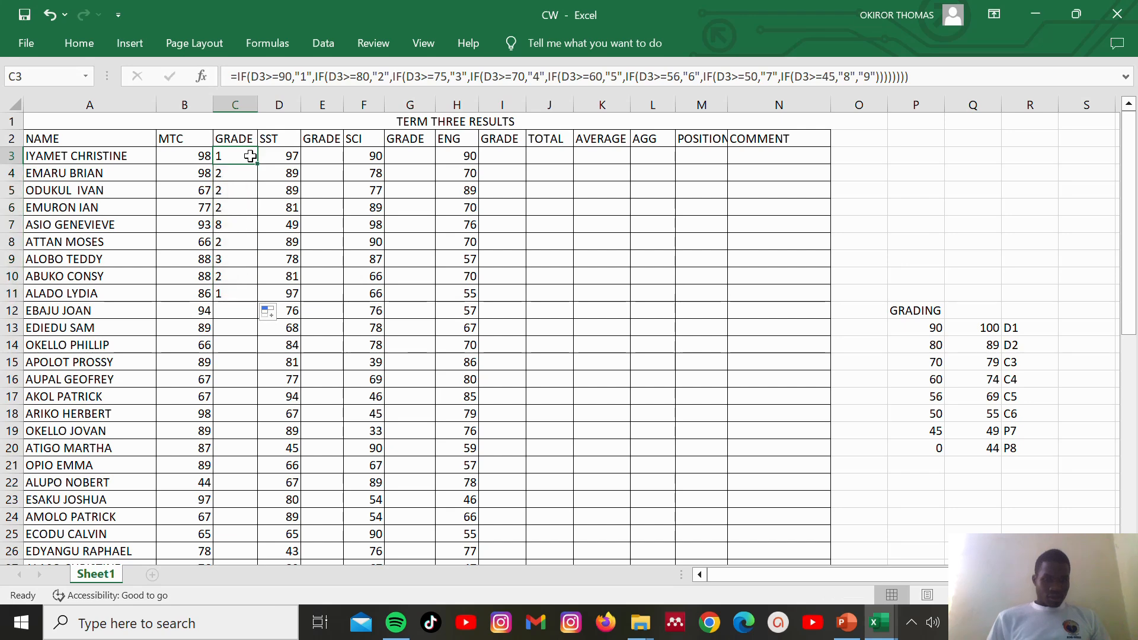
{"action": "left_click_drag", "start_coordinate": [258, 164], "coordinate": [254, 535]}
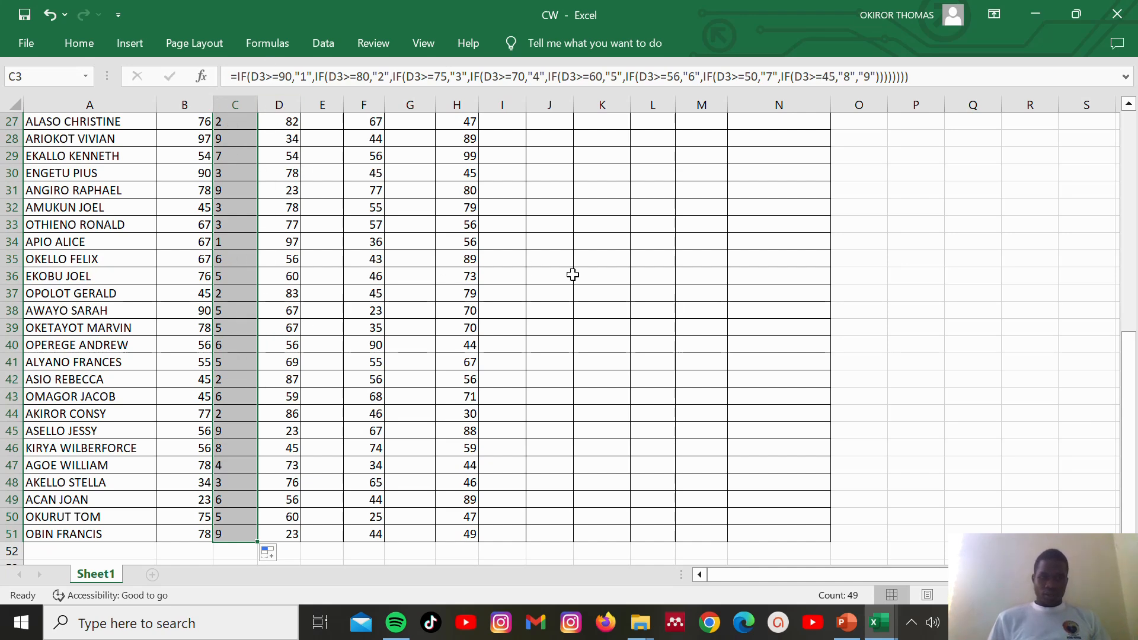
{"action": "scroll", "coordinate": [1031, 436], "scroll_direction": "down", "scroll_amount": 3}
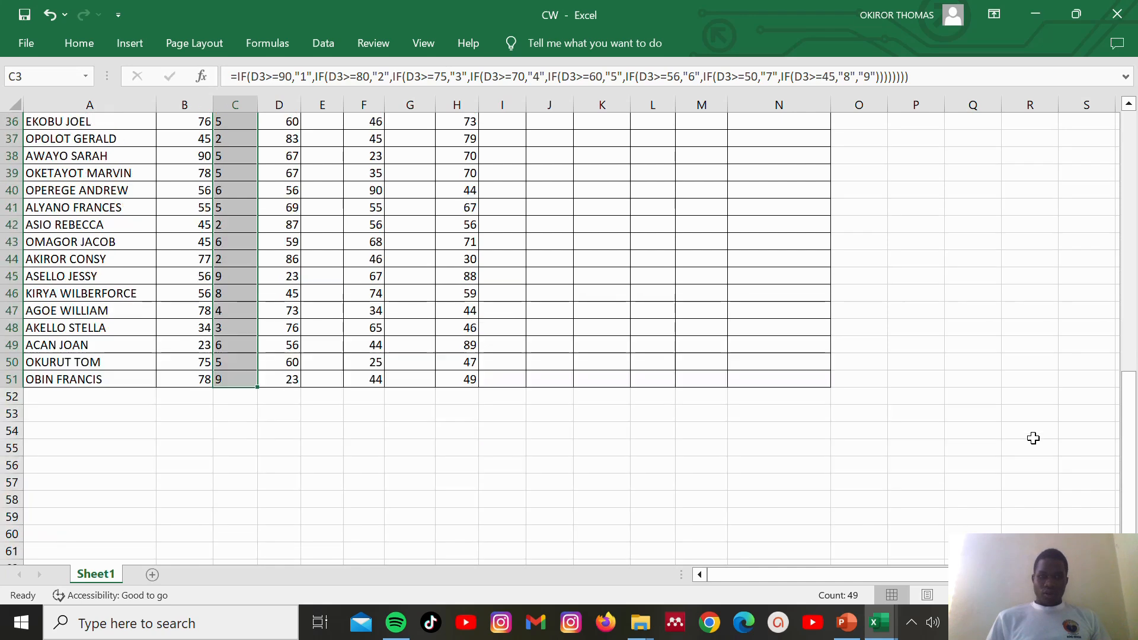
{"action": "scroll", "coordinate": [1031, 437], "scroll_direction": "up", "scroll_amount": 12}
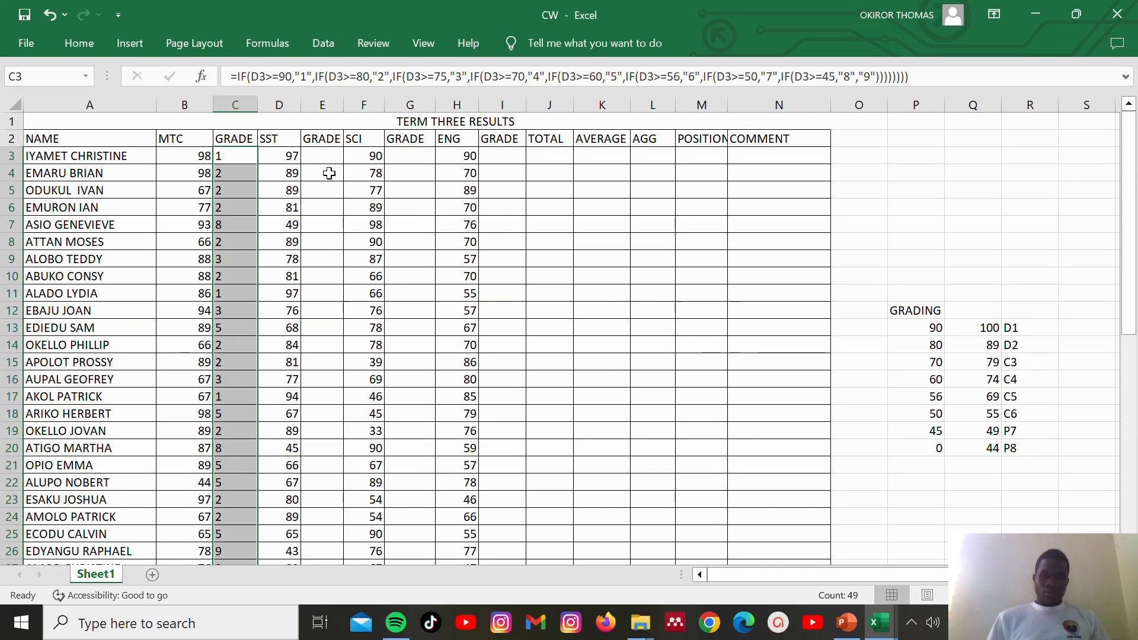
- Copy the grade formula from C3 and paste it into the first SST grade cell, E3
{"action": "left_click", "coordinate": [323, 161]}
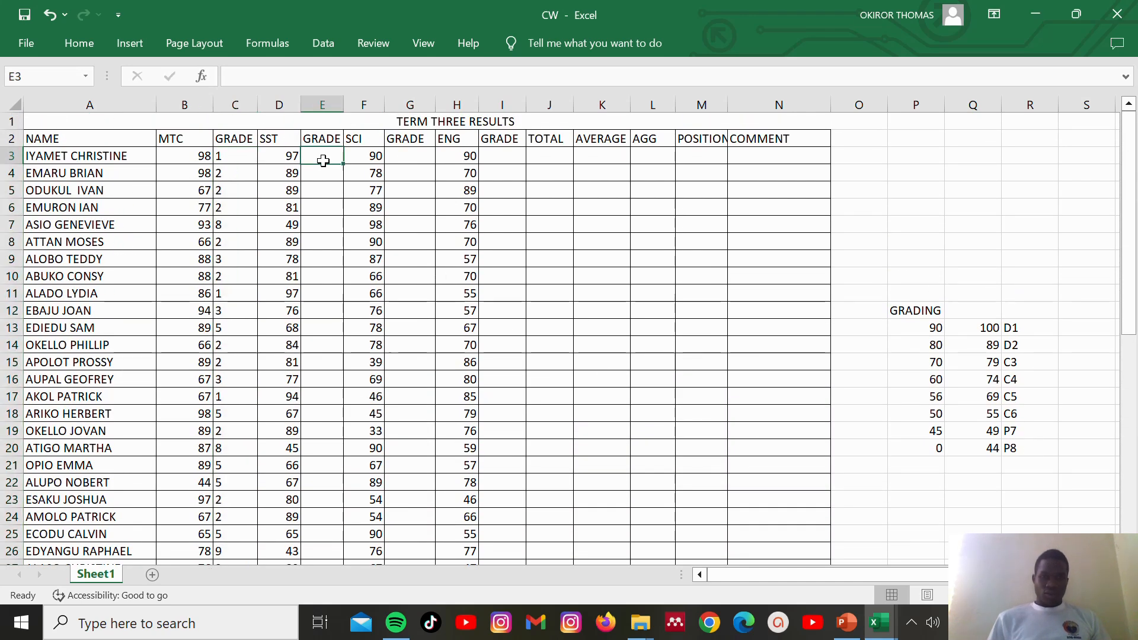
{"action": "left_click", "coordinate": [226, 153]}
{"action": "right_click", "coordinate": [225, 152]}
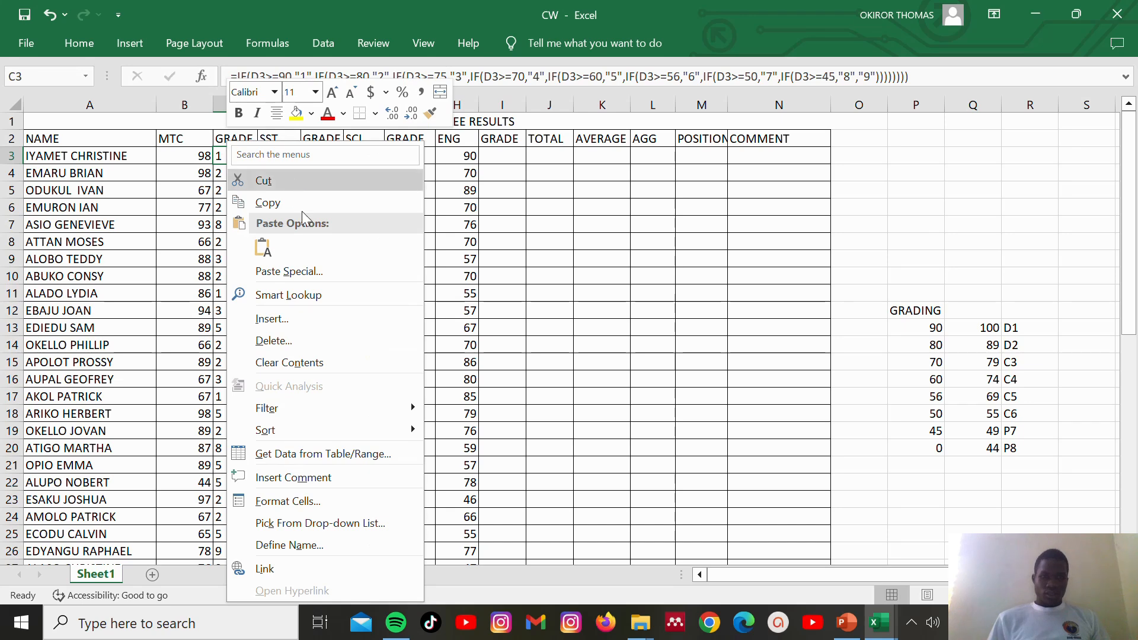
{"action": "left_click", "coordinate": [264, 203]}
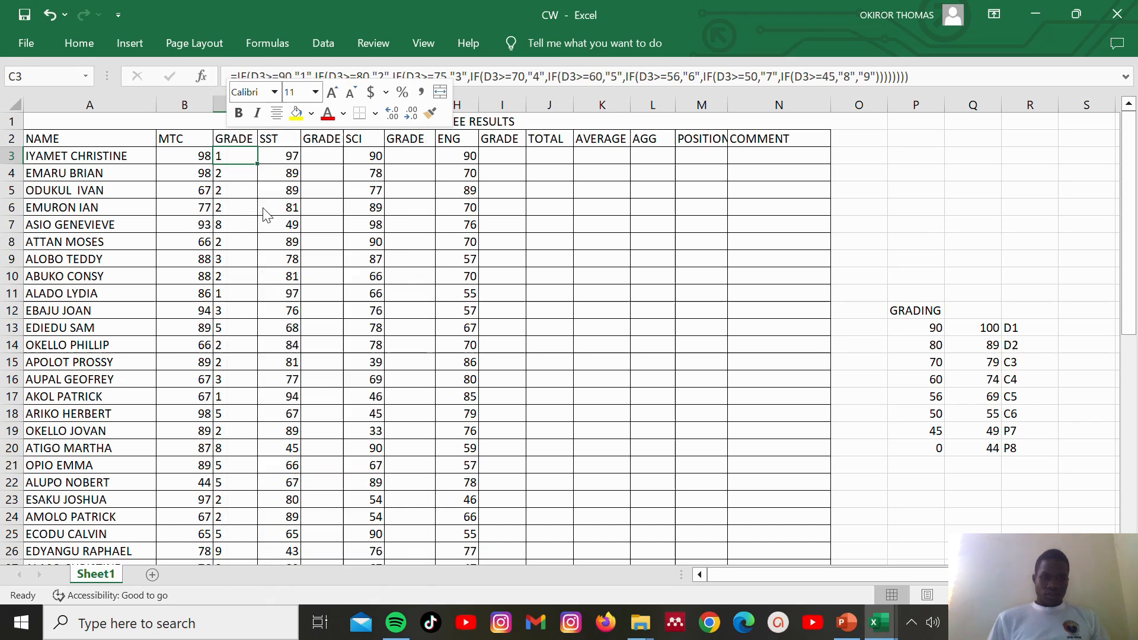
{"action": "left_click", "coordinate": [324, 159]}
{"action": "right_click", "coordinate": [324, 158]}
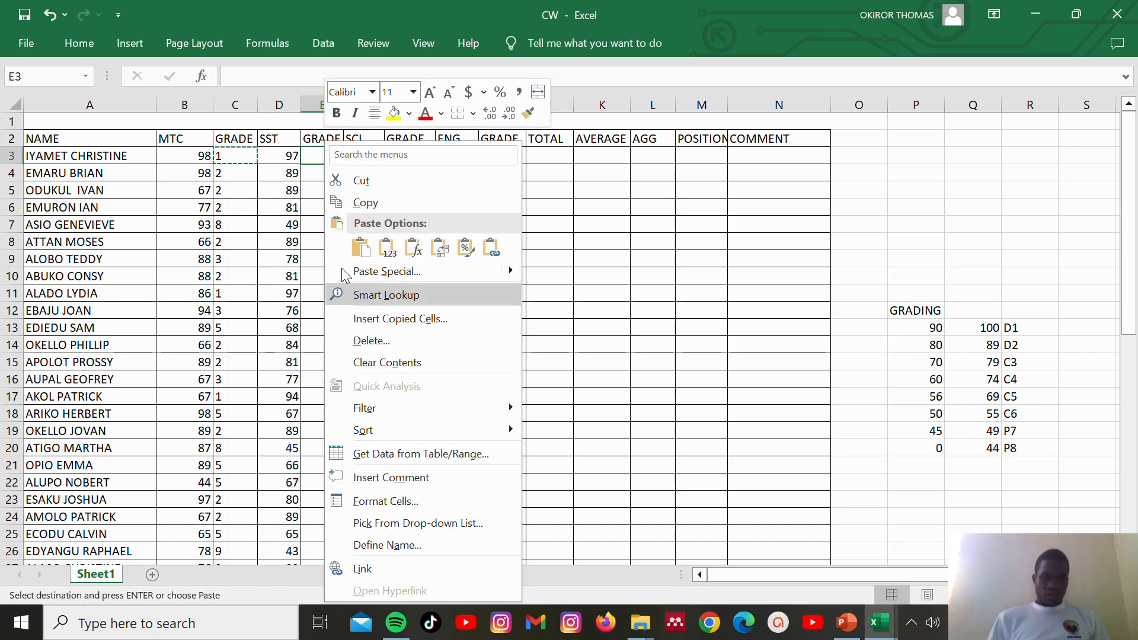
{"action": "left_click", "coordinate": [357, 250]}
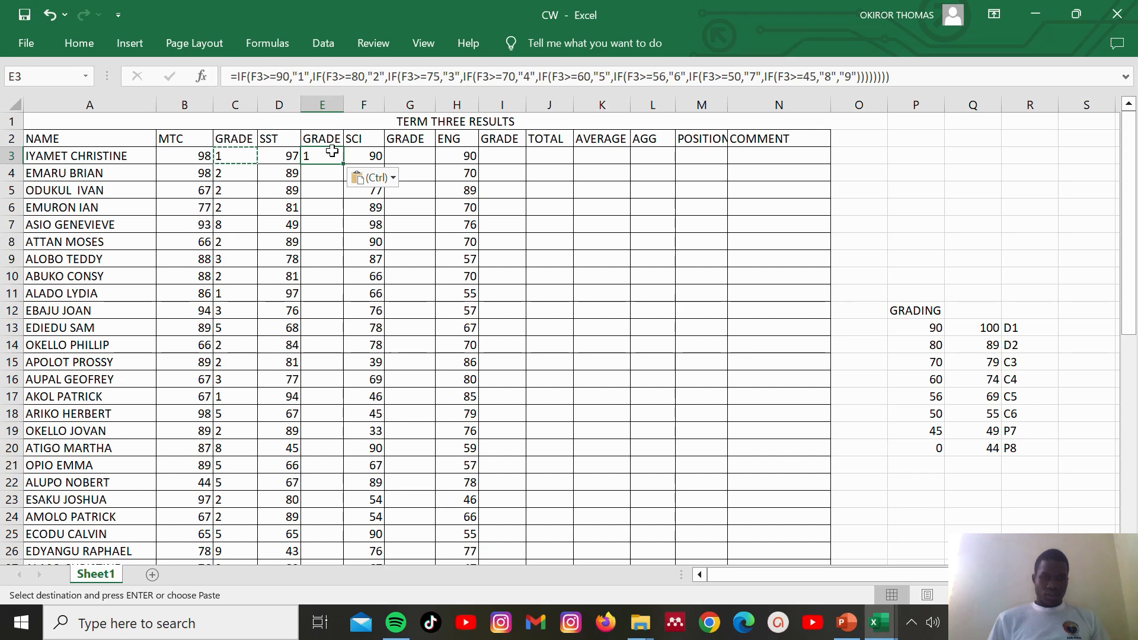
- Fill the E3 grade formula down the SST grade column through row 51 and check the filled grades
{"action": "left_click_drag", "start_coordinate": [345, 164], "coordinate": [353, 506]}
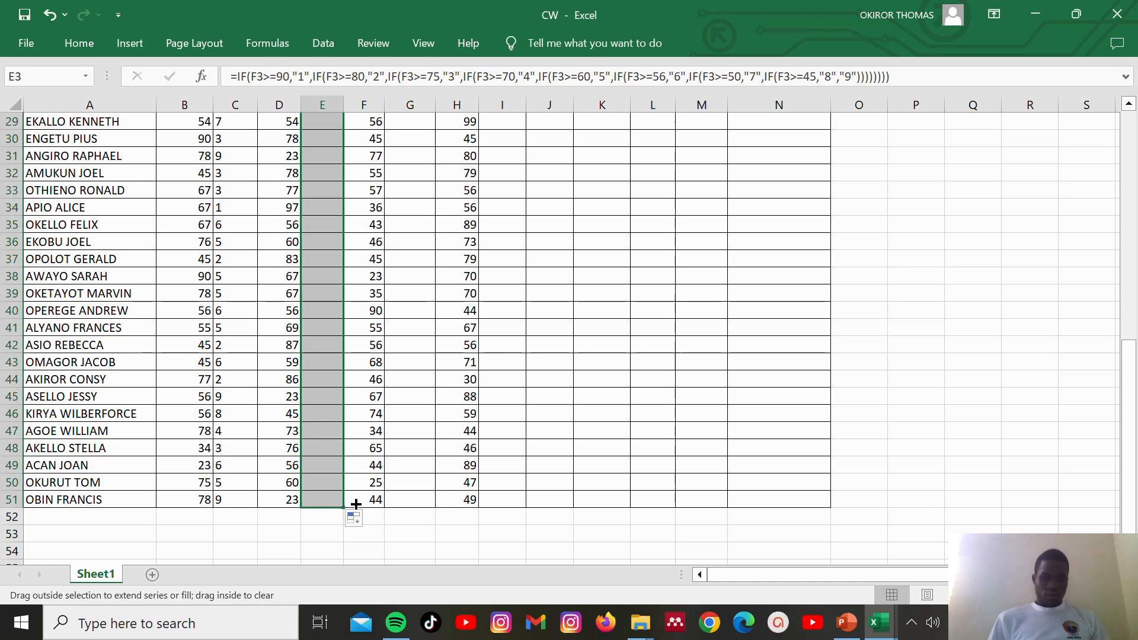
{"action": "left_click", "coordinate": [499, 359]}
{"action": "scroll", "coordinate": [498, 358], "scroll_direction": "down", "scroll_amount": 3}
{"action": "scroll", "coordinate": [498, 358], "scroll_direction": "up", "scroll_amount": 4}
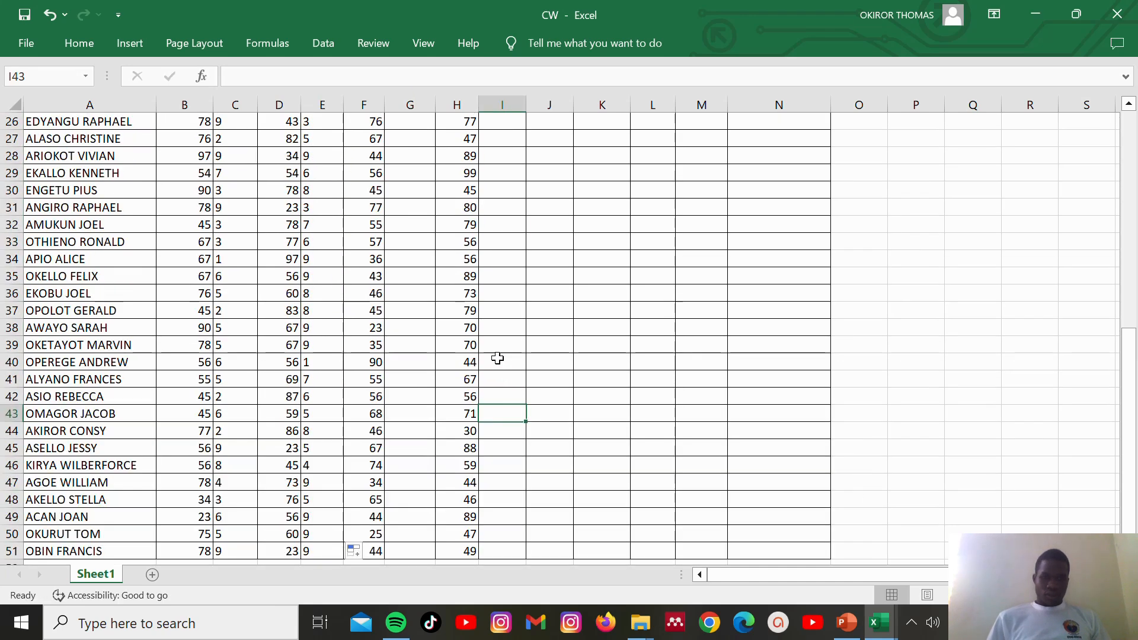
{"action": "left_click", "coordinate": [498, 357]}
{"action": "scroll", "coordinate": [498, 358], "scroll_direction": "up", "scroll_amount": 8}
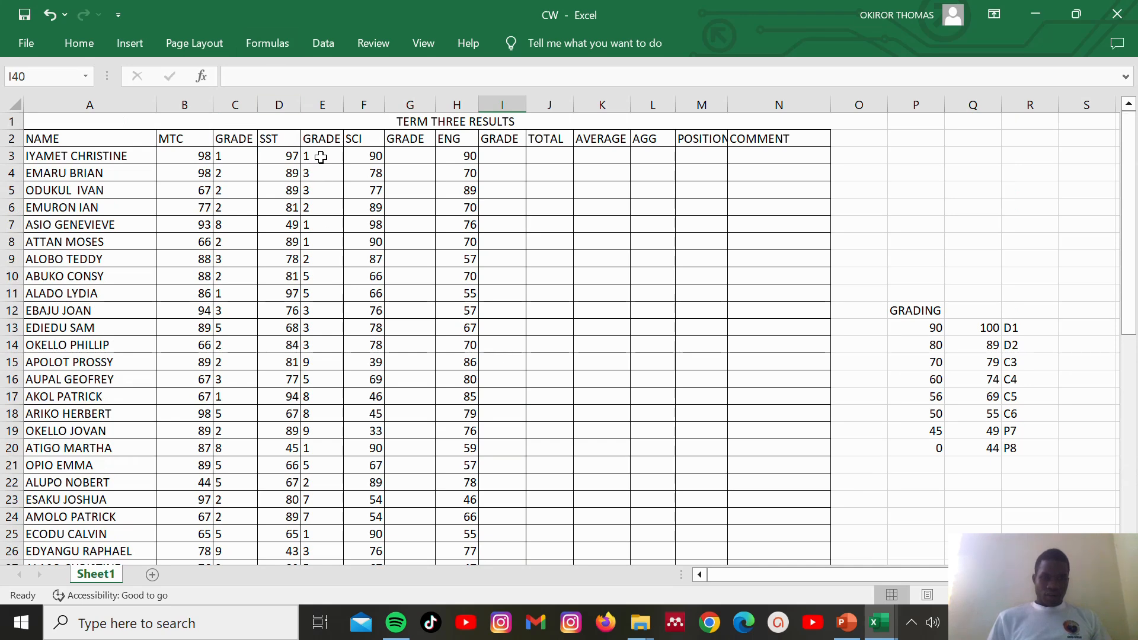
- Copy the grade formula from E3 and paste it into the first SCI grade cell, G3
{"action": "left_click", "coordinate": [411, 160]}
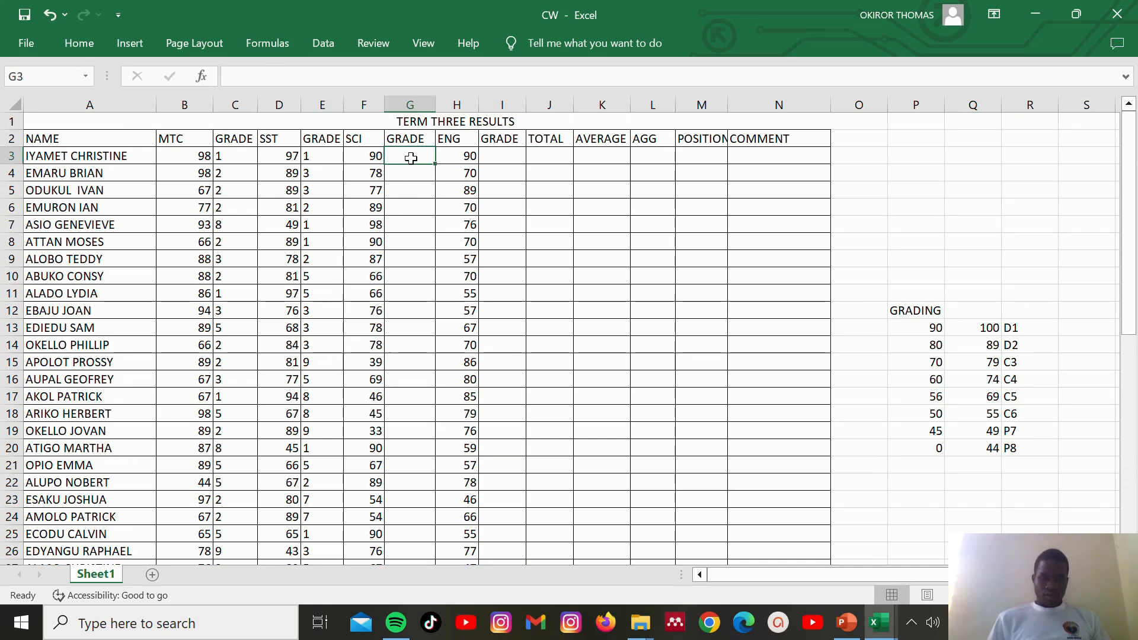
{"action": "left_click", "coordinate": [348, 155]}
{"action": "left_click", "coordinate": [321, 153]}
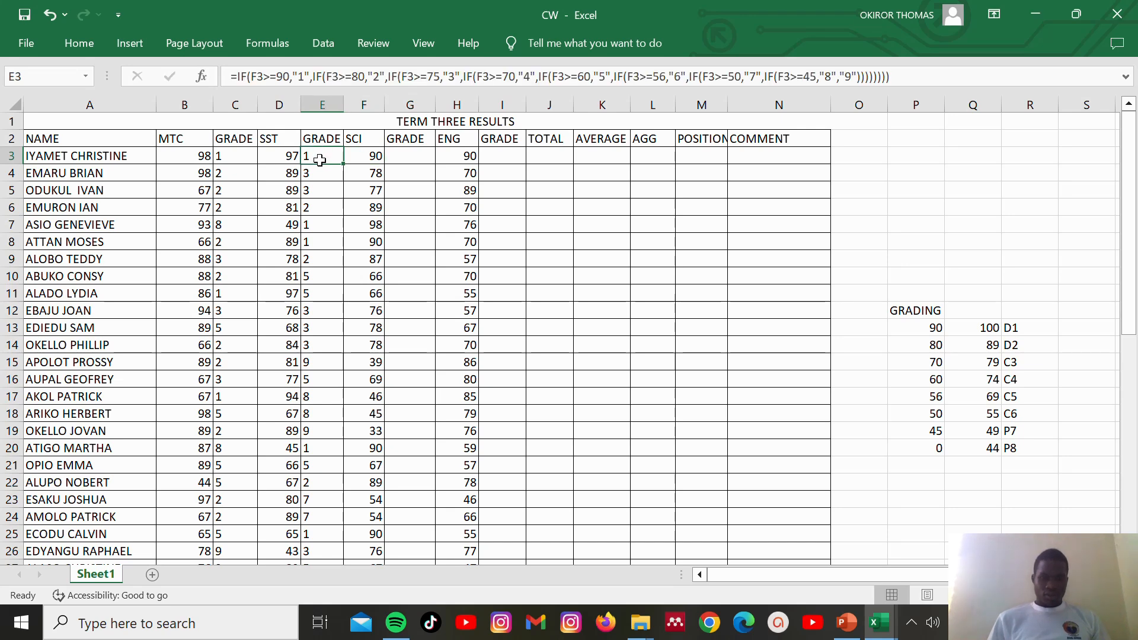
{"action": "right_click", "coordinate": [320, 160]}
{"action": "left_click", "coordinate": [359, 203]}
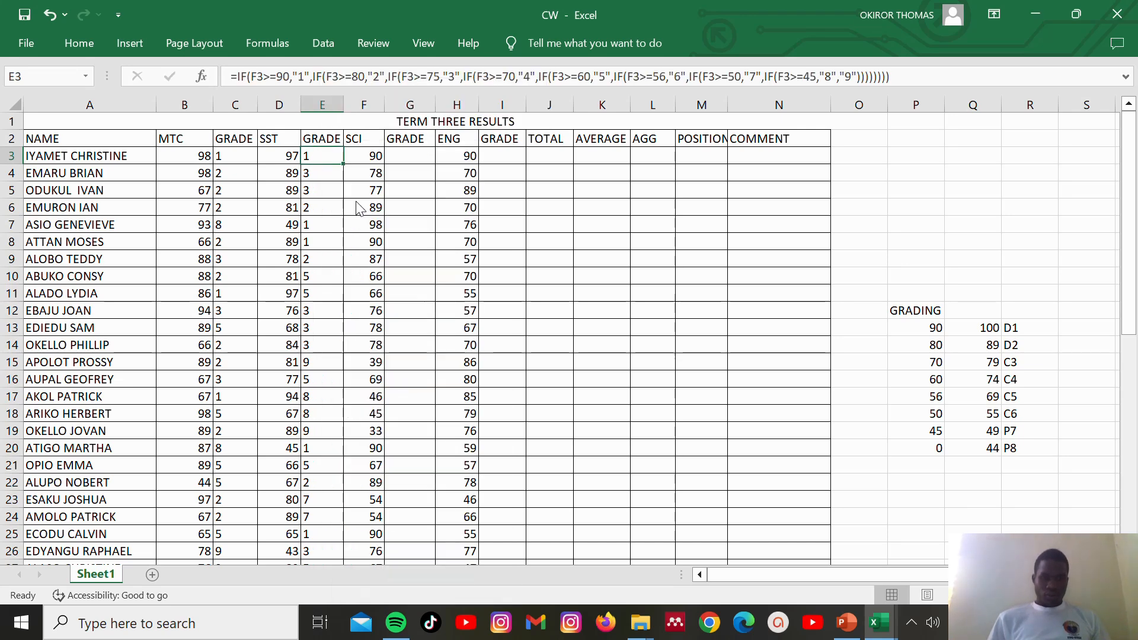
{"action": "left_click", "coordinate": [415, 156]}
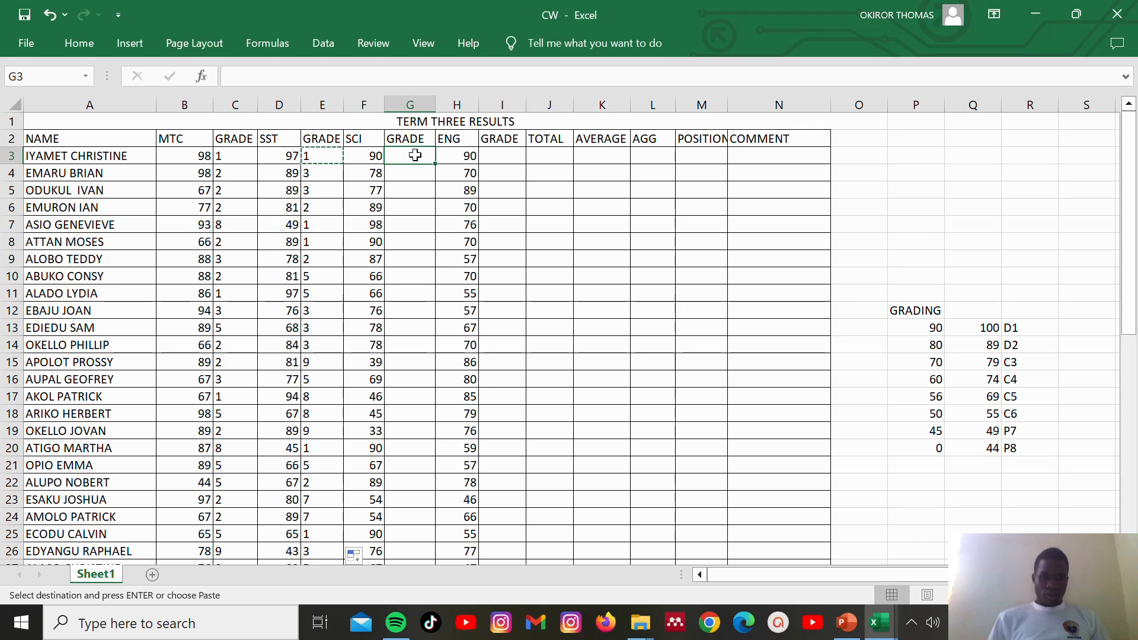
{"action": "right_click", "coordinate": [415, 155]}
{"action": "left_click", "coordinate": [451, 248]}
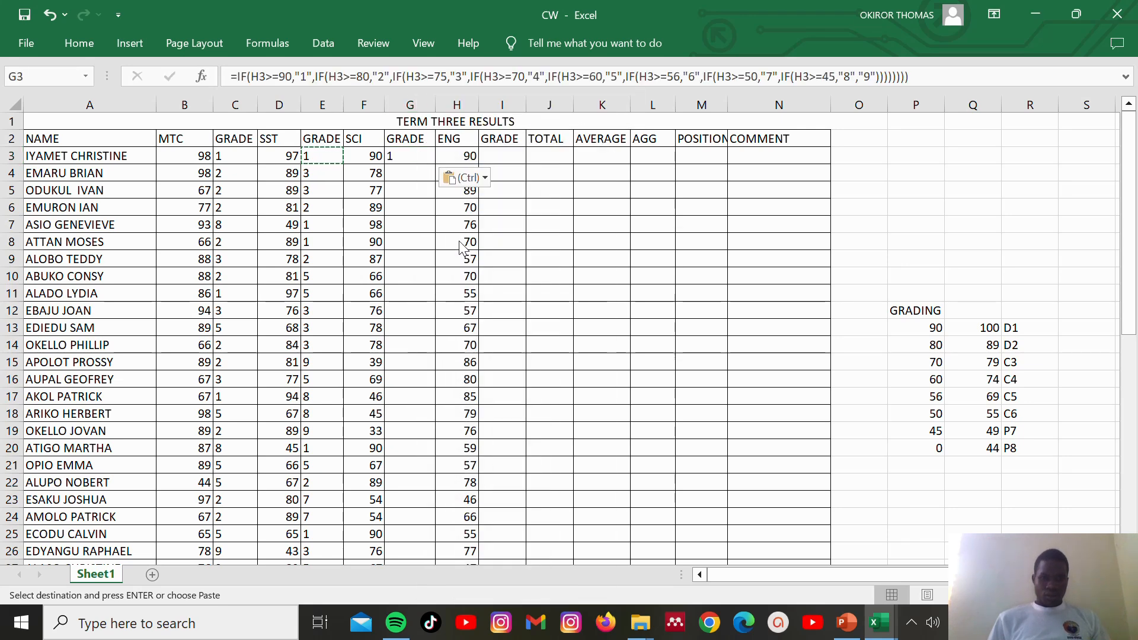
- Paste the copied grade formula into the first ENG grade cell, I3
{"action": "left_click", "coordinate": [501, 155]}
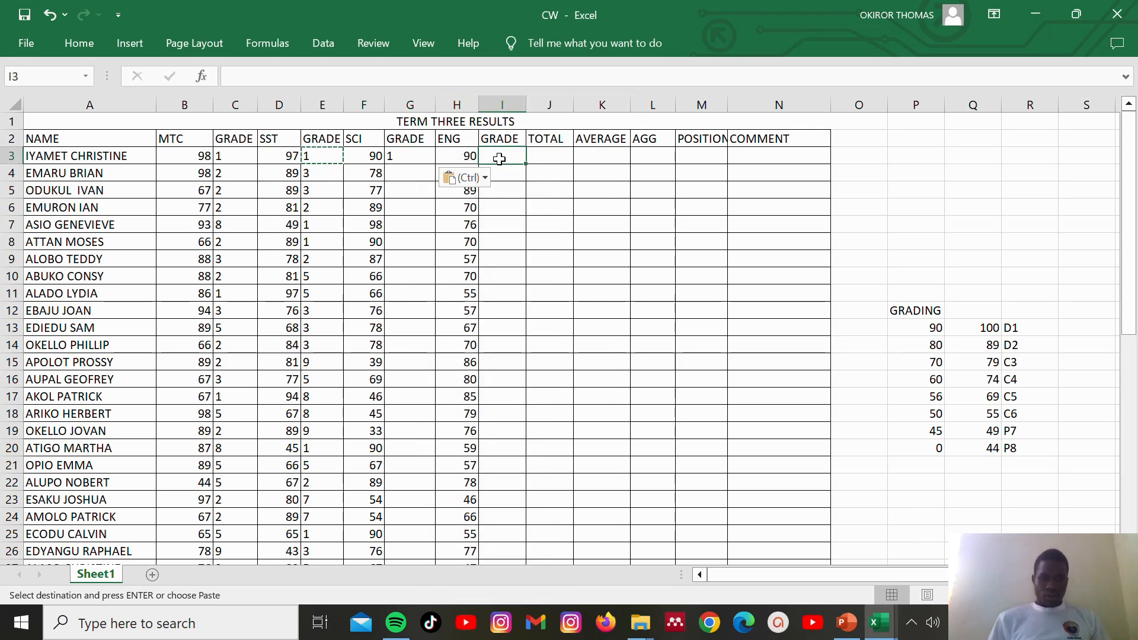
{"action": "right_click", "coordinate": [500, 155]}
{"action": "left_click", "coordinate": [533, 248]}
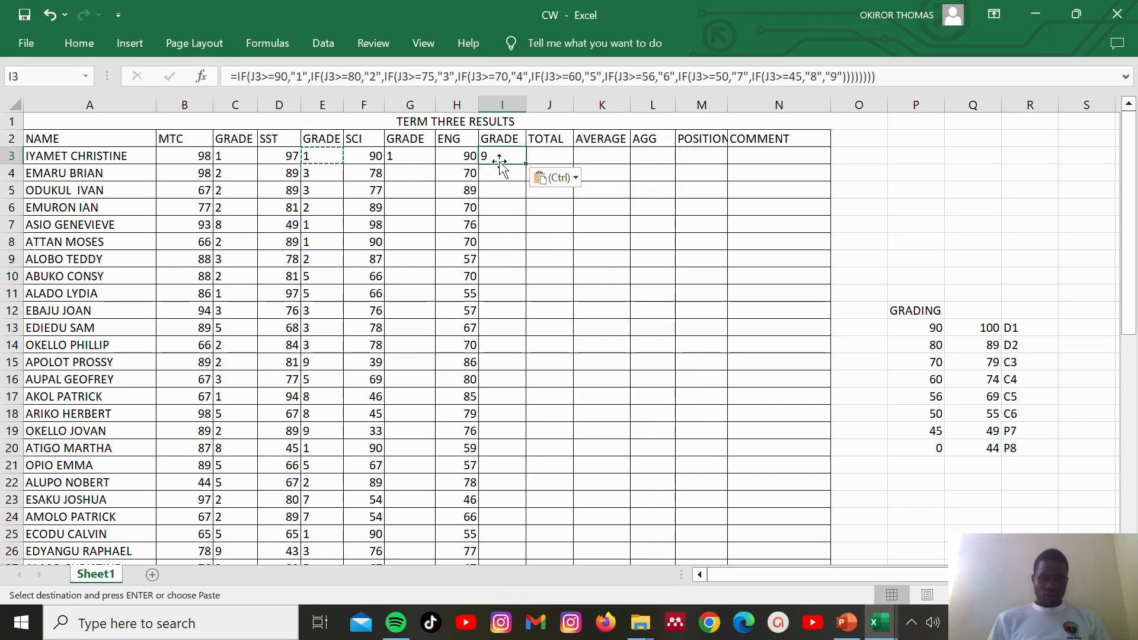
- Fill the G3 grade formula down the SCI grade column through row 51
{"action": "left_click", "coordinate": [420, 158]}
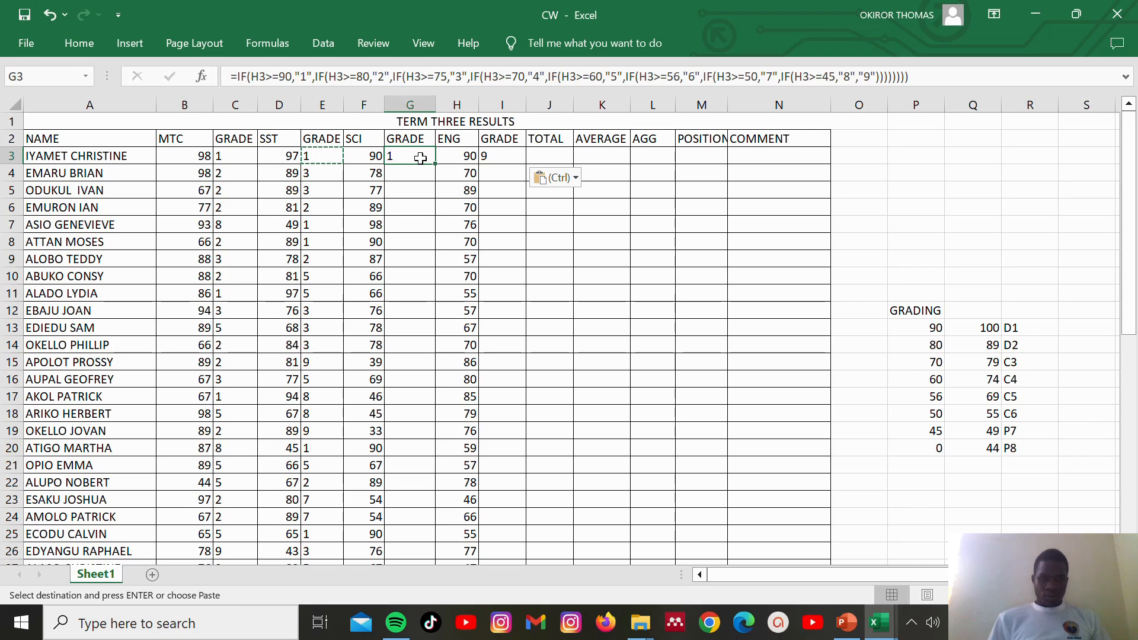
{"action": "mouse_move", "coordinate": [437, 162]}
{"action": "left_mouse_down"}
{"action": "mouse_move", "coordinate": [425, 629]}
{"action": "mouse_move", "coordinate": [432, 498]}
{"action": "mouse_move", "coordinate": [432, 521]}
{"action": "left_mouse_up"}
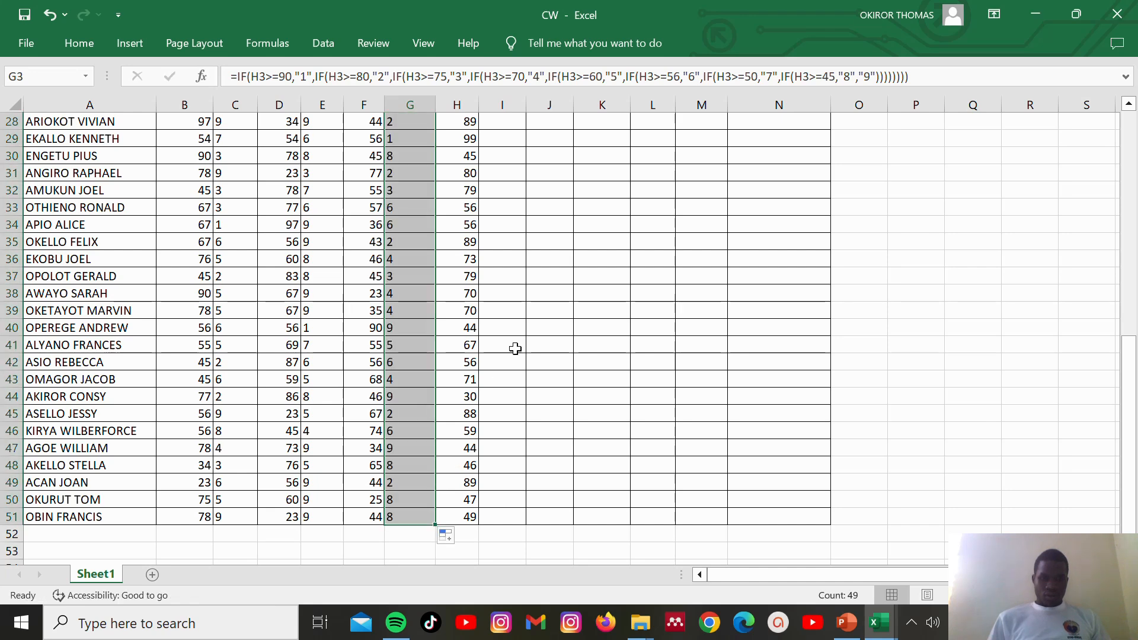
{"action": "scroll", "coordinate": [515, 349], "scroll_direction": "up", "scroll_amount": 9}
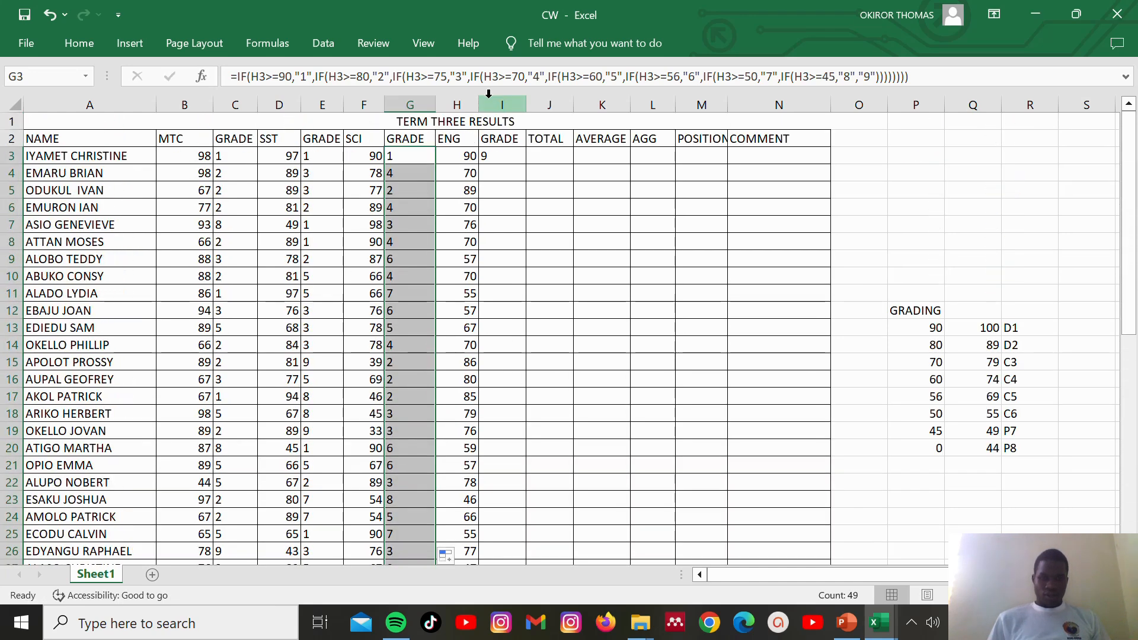
- Copy the grade formula from G3 and paste it over the formula in I3
{"action": "left_click", "coordinate": [494, 158]}
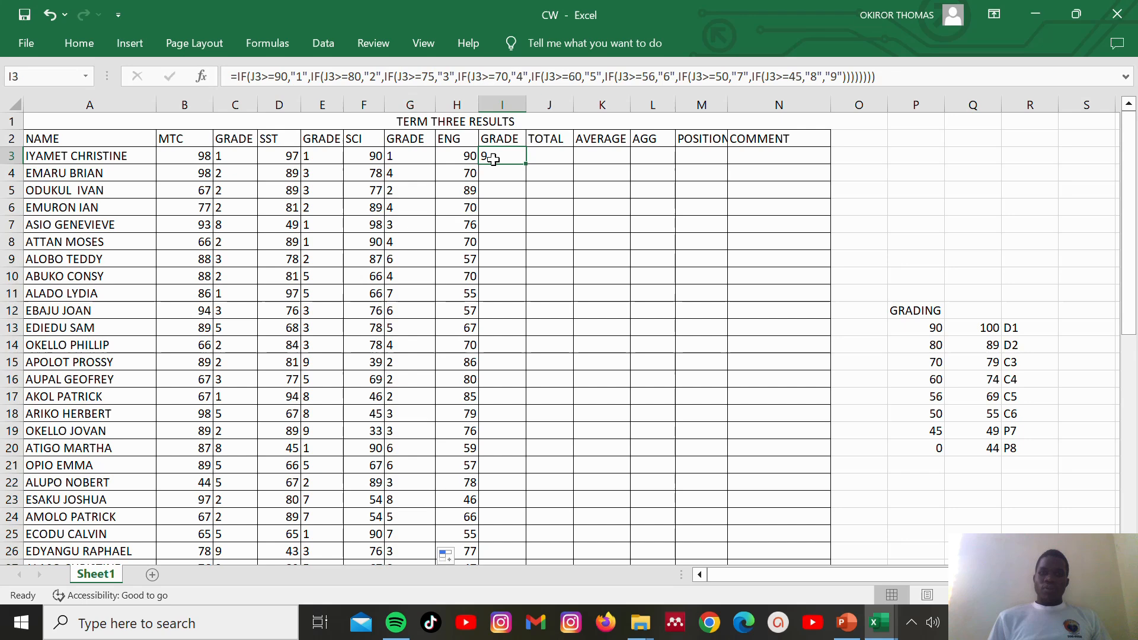
{"action": "left_click", "coordinate": [391, 154]}
{"action": "right_click", "coordinate": [393, 149]}
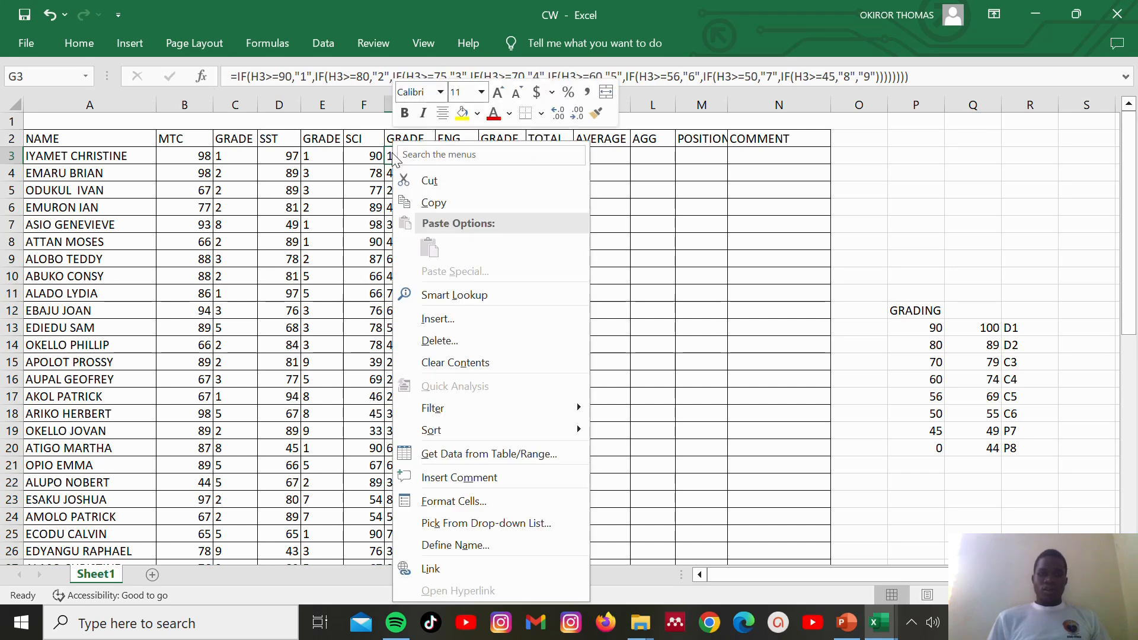
{"action": "left_click", "coordinate": [441, 202]}
{"action": "left_click", "coordinate": [498, 157]}
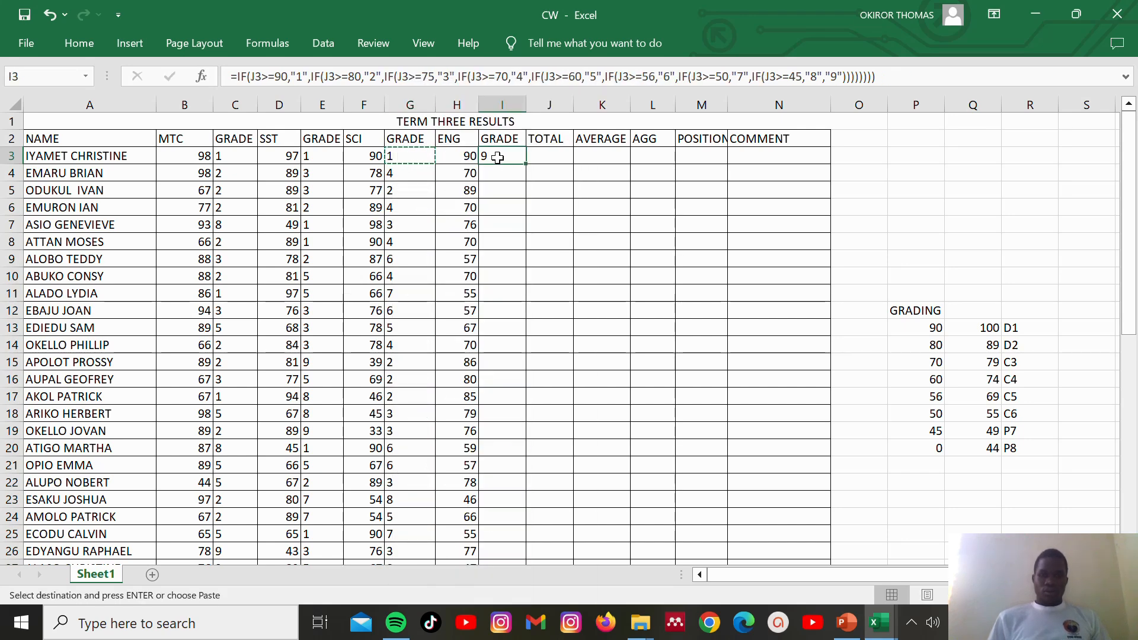
{"action": "right_click", "coordinate": [498, 157]}
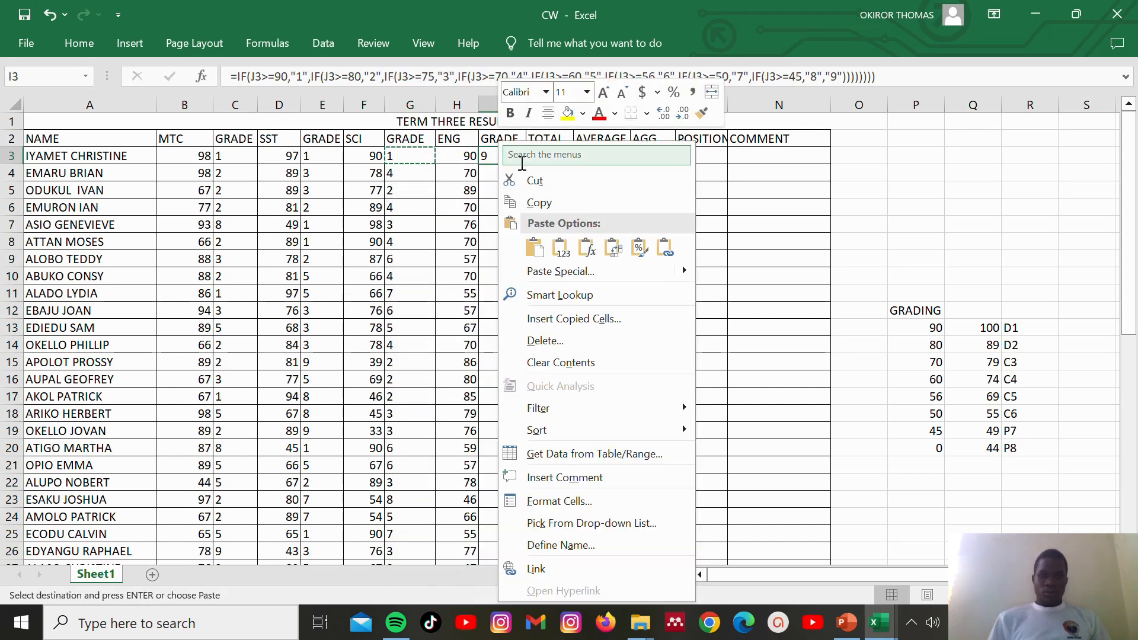
{"action": "left_click", "coordinate": [535, 249]}
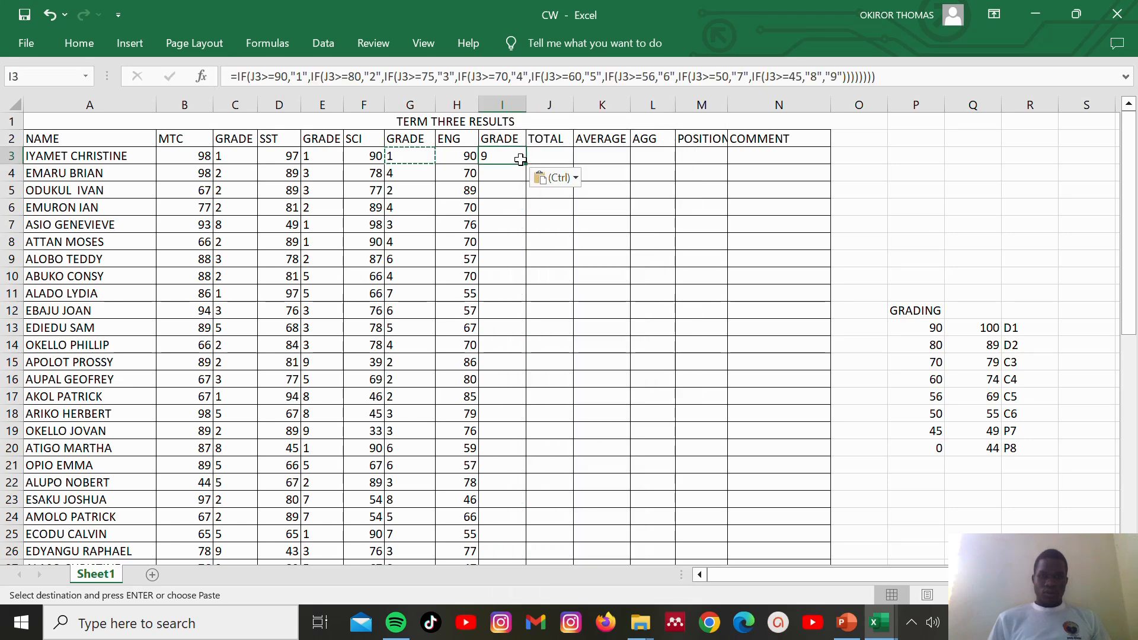
- Fill the I3 grade formula down the ENG grade column through row 51 and check the formulas in G3 and E3
{"action": "left_click_drag", "start_coordinate": [520, 158], "coordinate": [526, 507]}
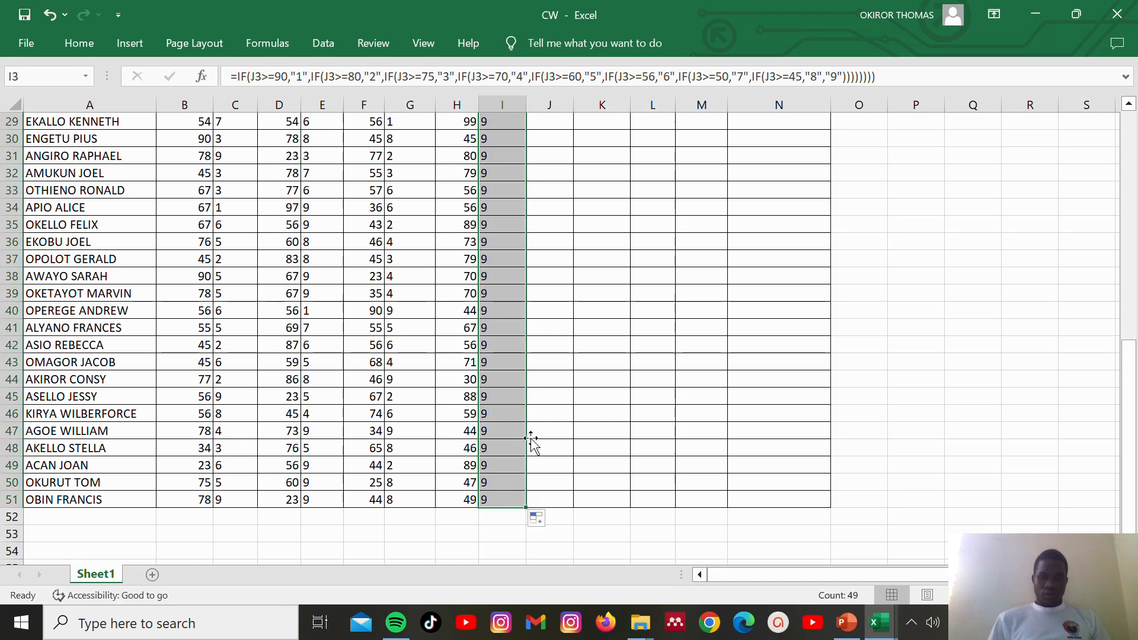
{"action": "scroll", "coordinate": [534, 415], "scroll_direction": "up", "scroll_amount": 9}
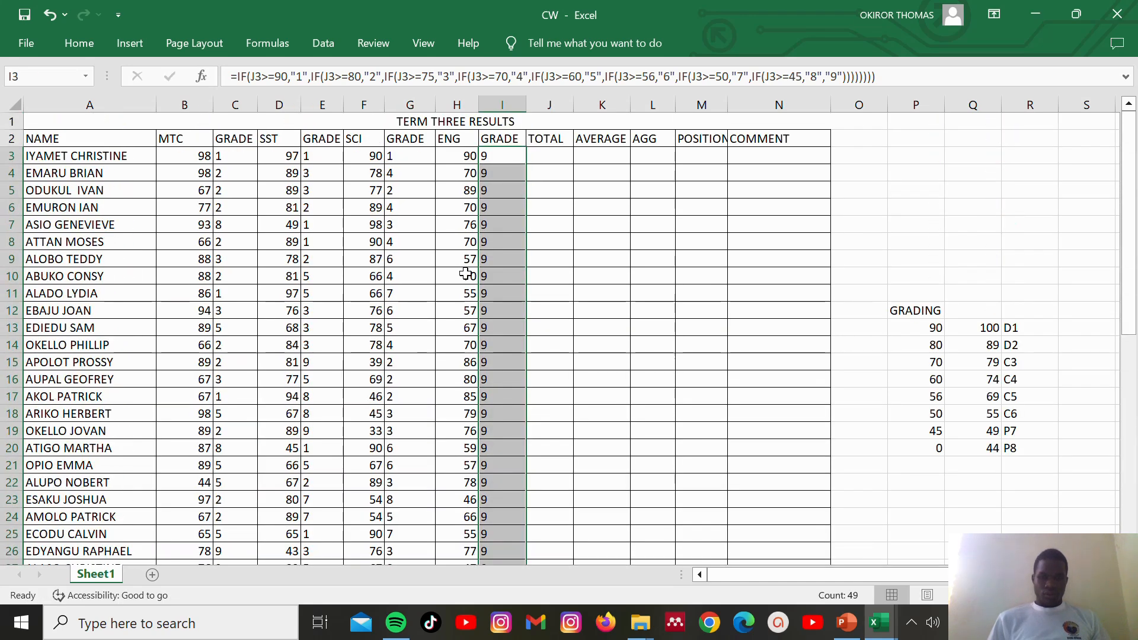
{"action": "left_click", "coordinate": [412, 154]}
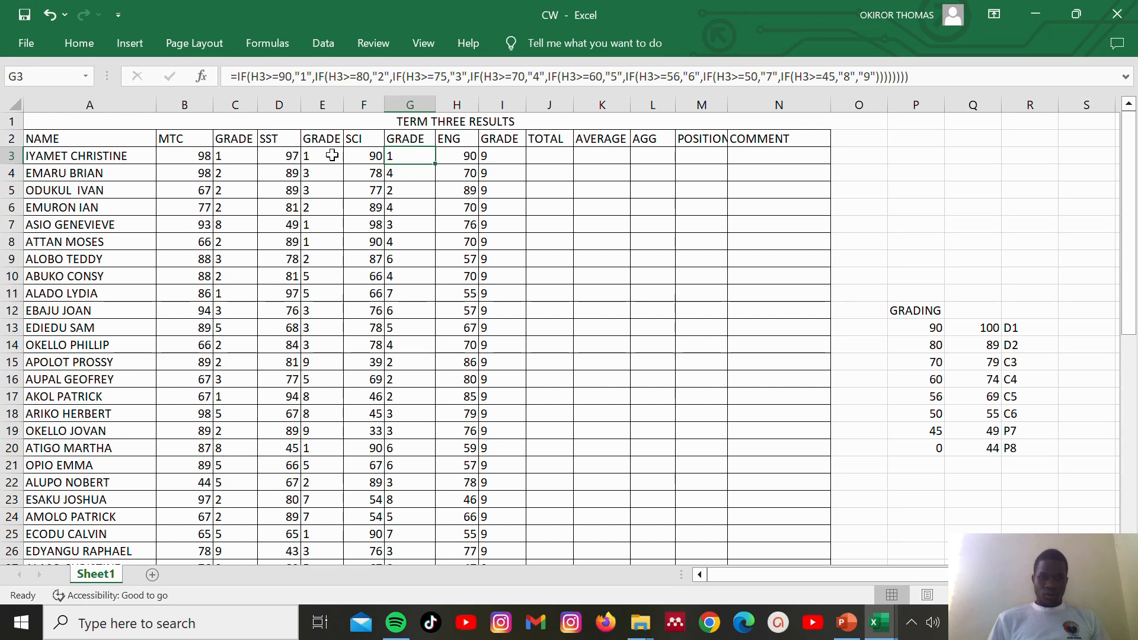
{"action": "left_click", "coordinate": [332, 155]}
- Clear I3 and paste a fresh copy of the G3 grade formula into it
{"action": "left_click", "coordinate": [506, 152]}
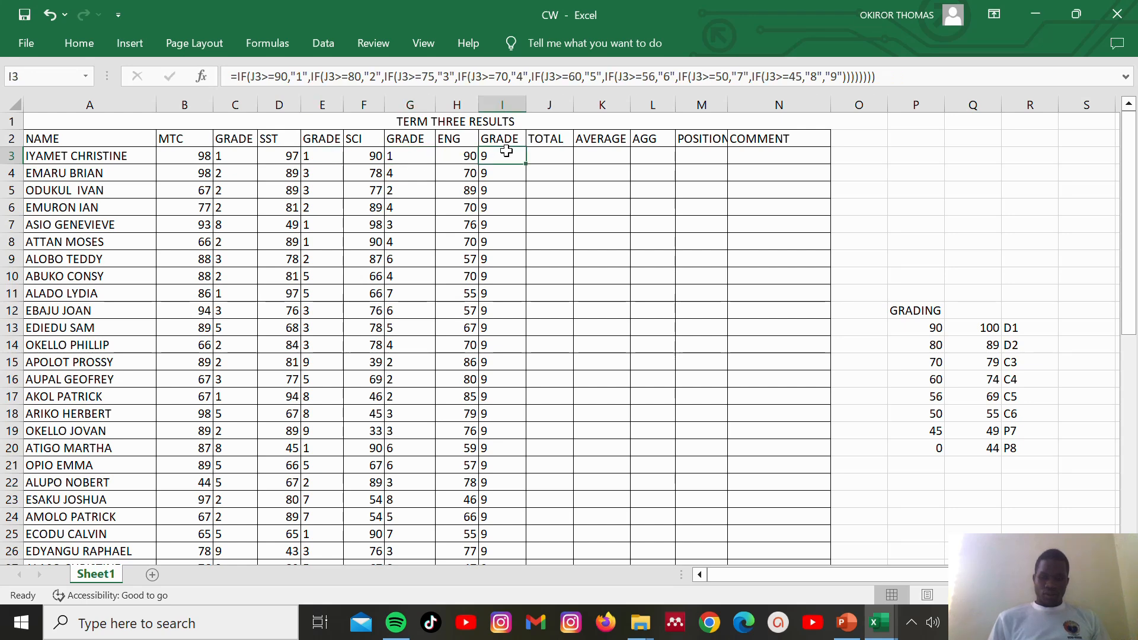
{"action": "key", "text": "BackSpace"}
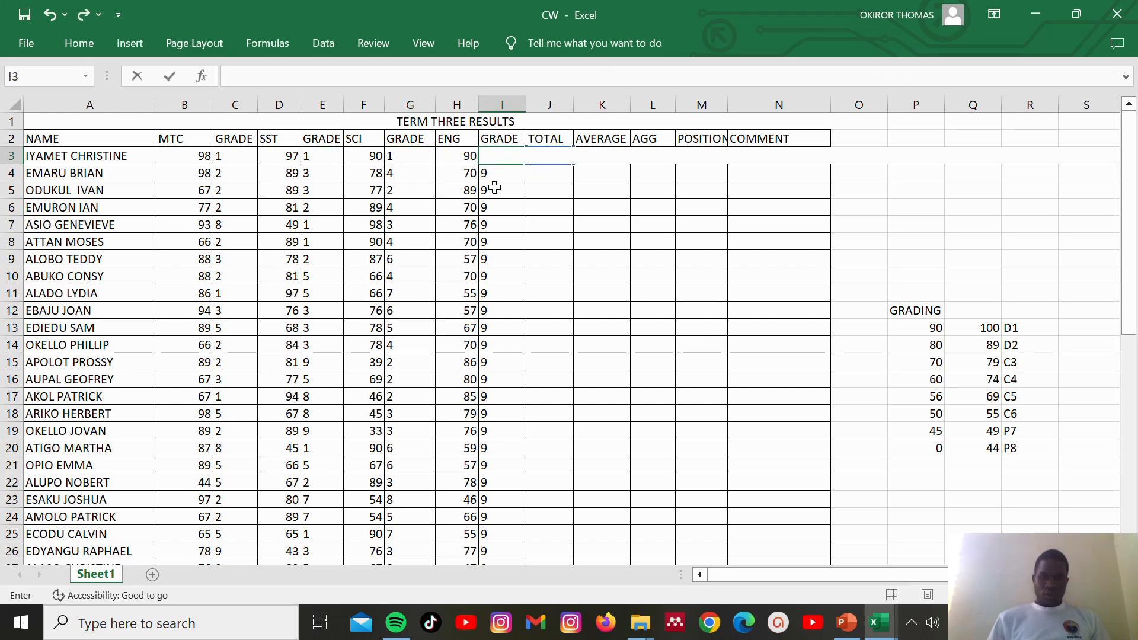
{"action": "left_click", "coordinate": [495, 188]}
{"action": "left_click", "coordinate": [495, 158]}
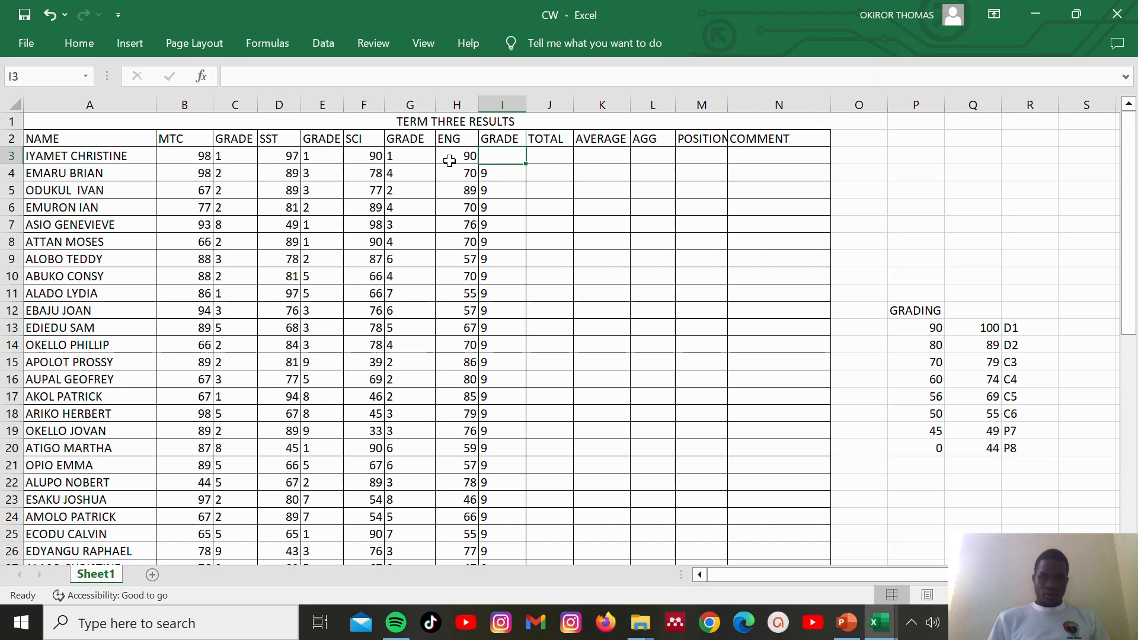
{"action": "left_click", "coordinate": [392, 155]}
{"action": "right_click", "coordinate": [392, 155]}
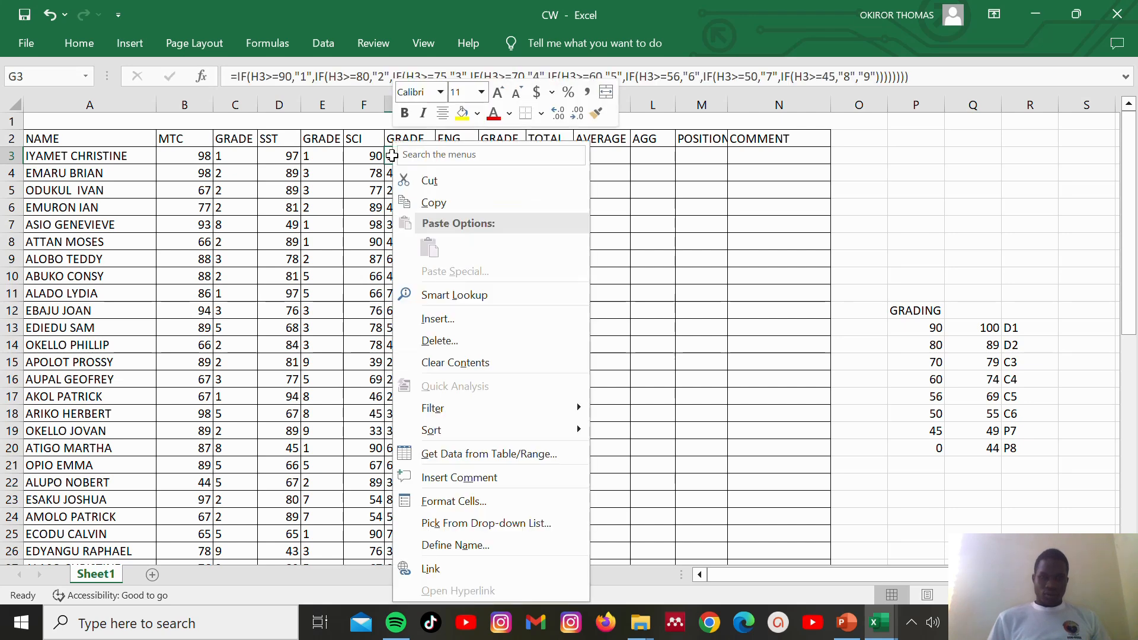
{"action": "left_click", "coordinate": [431, 203]}
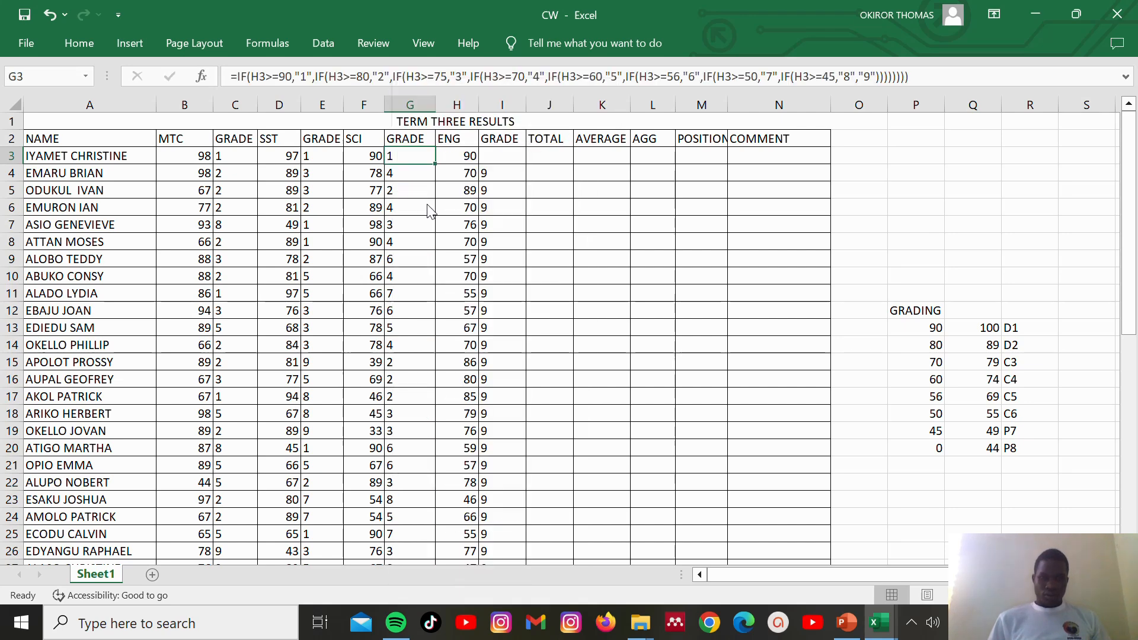
{"action": "left_click", "coordinate": [500, 155]}
{"action": "right_click", "coordinate": [500, 155]}
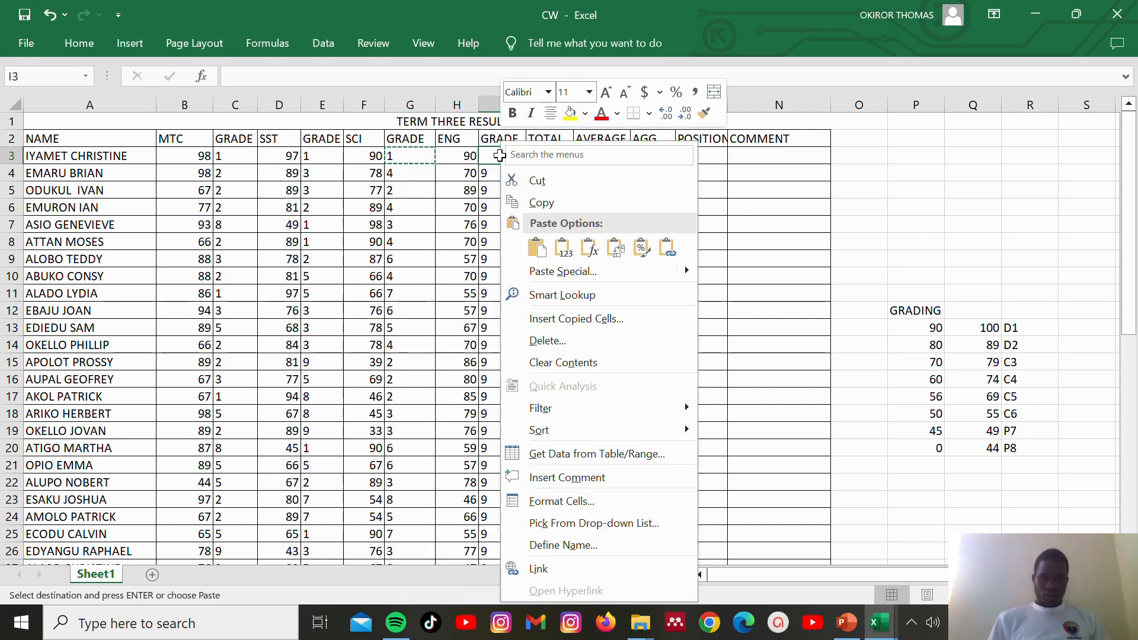
{"action": "left_click", "coordinate": [537, 247]}
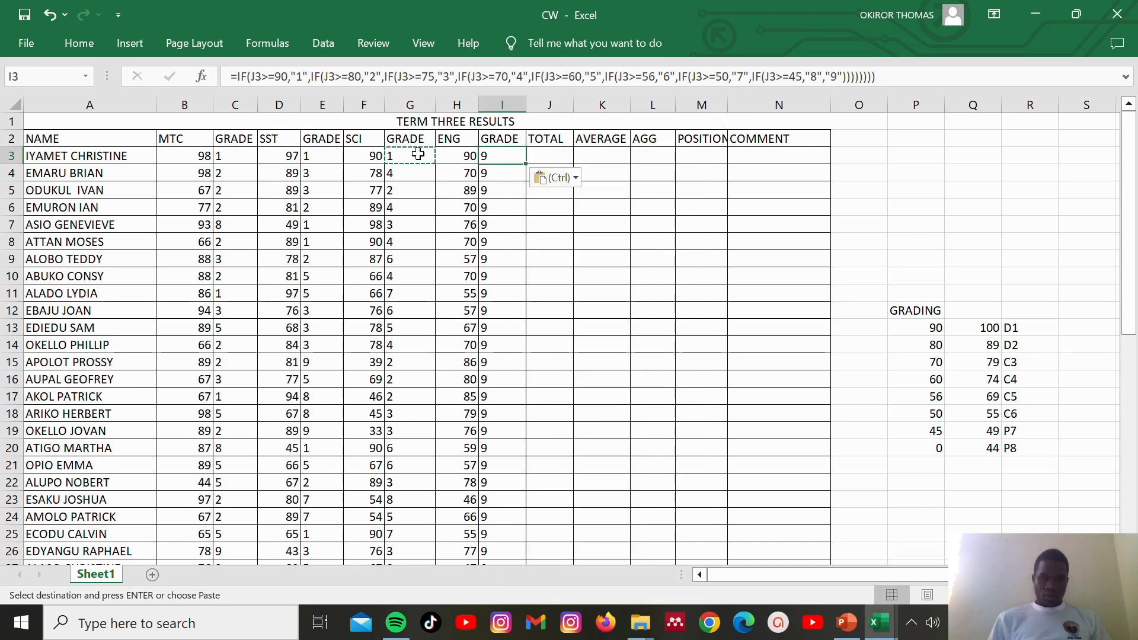
- Try the grade formula from G4 in the first ENG grade cell by copying it into I3
{"action": "left_click", "coordinate": [404, 170]}
{"action": "right_click", "coordinate": [404, 170]}
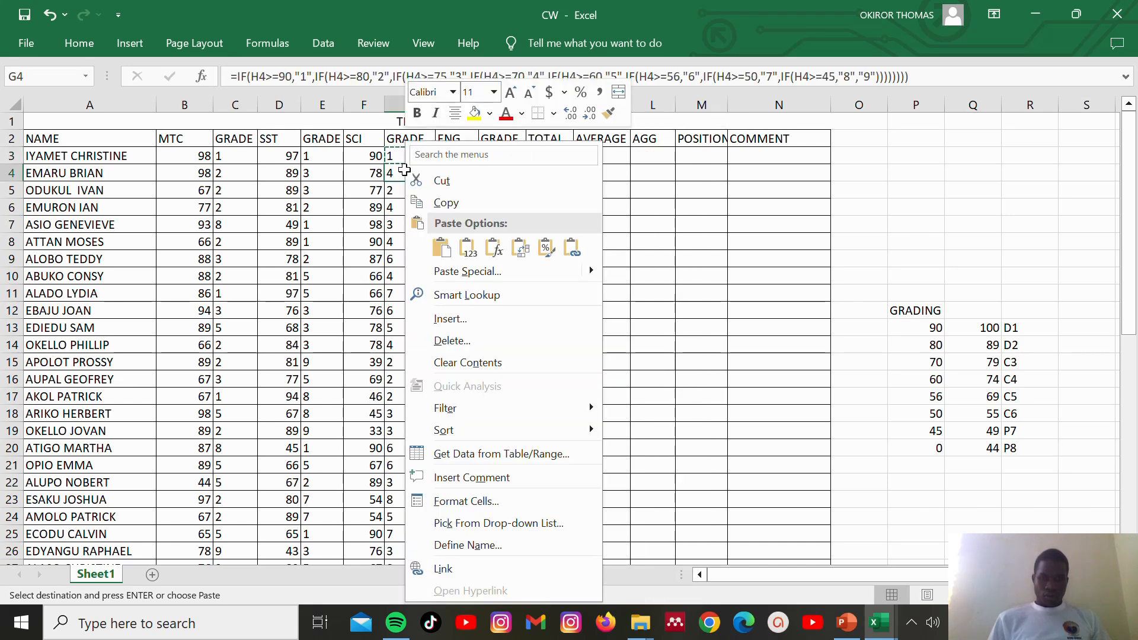
{"action": "left_click", "coordinate": [445, 202]}
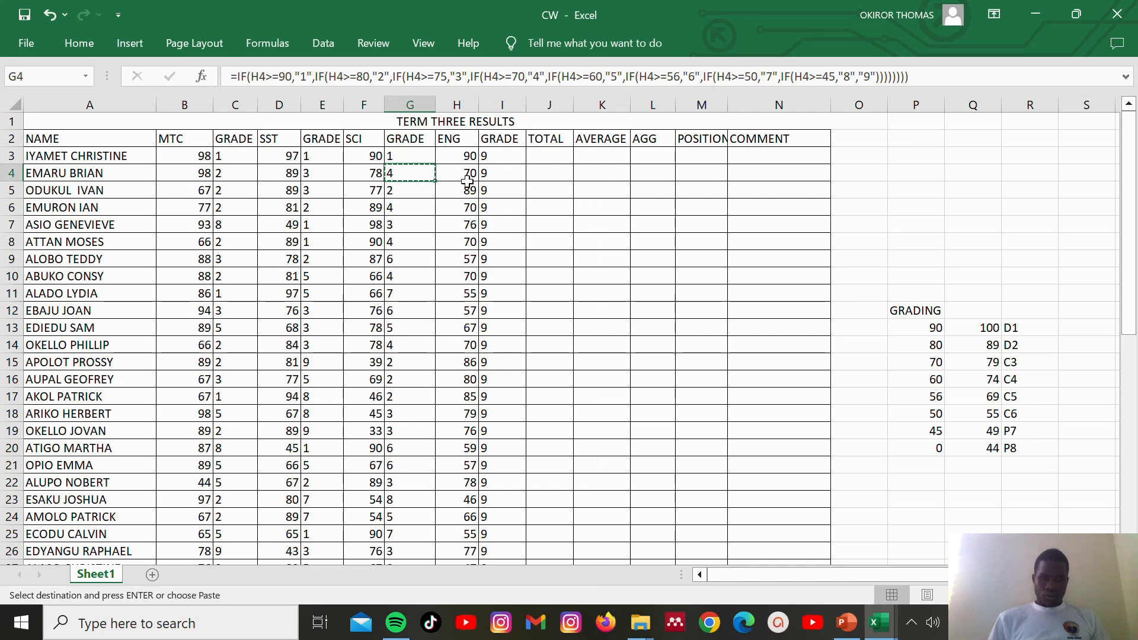
{"action": "left_click", "coordinate": [490, 154]}
{"action": "right_click", "coordinate": [489, 153]}
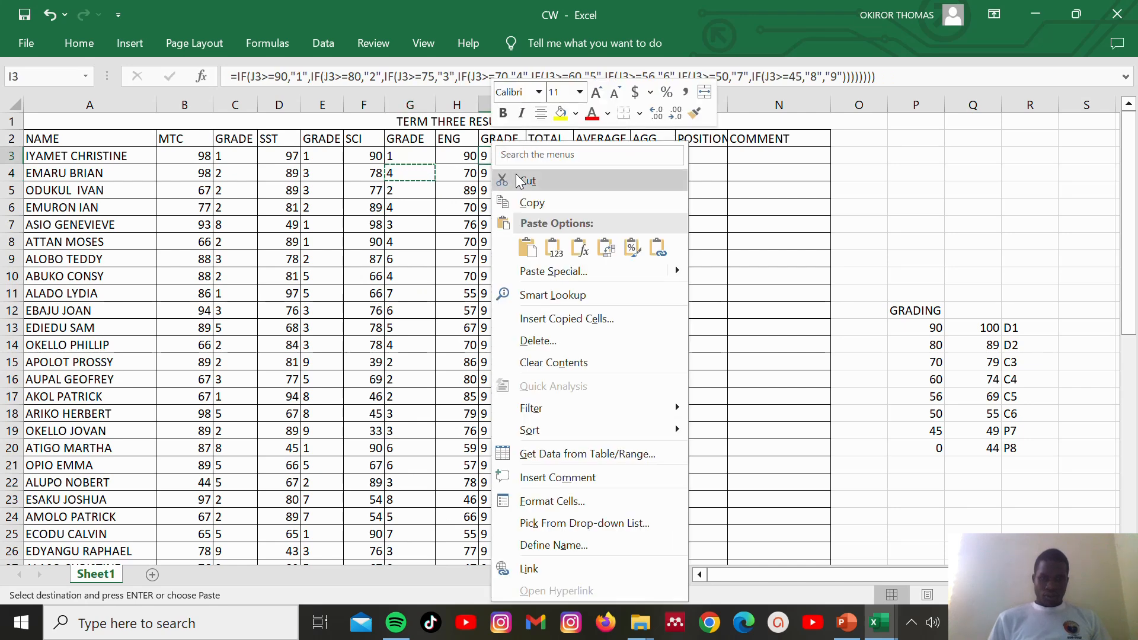
{"action": "left_click", "coordinate": [528, 244]}
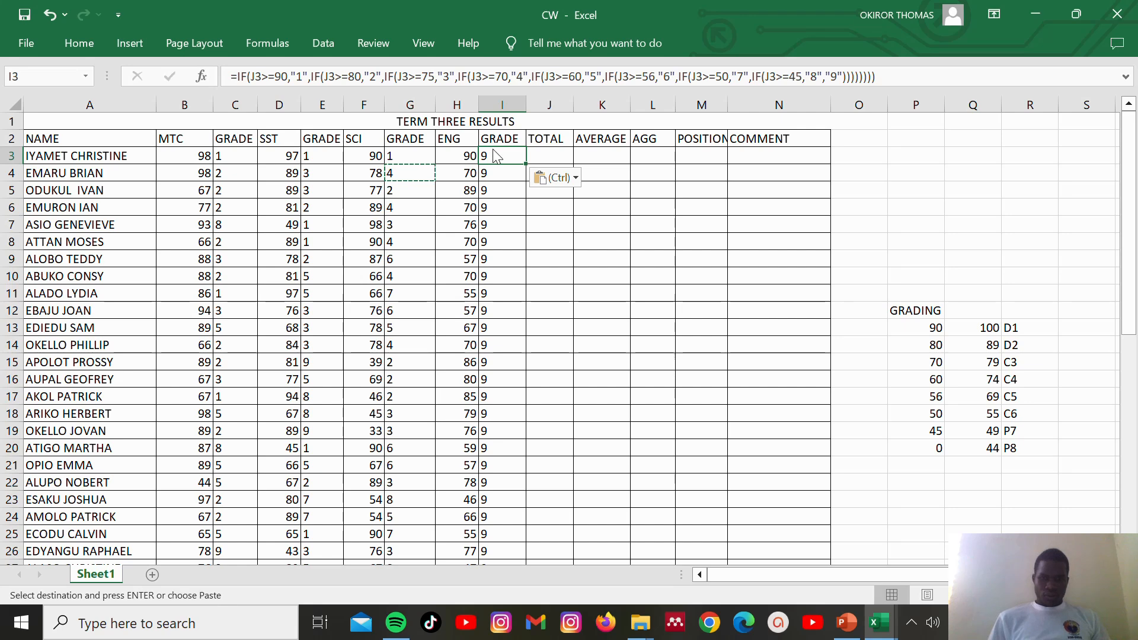
- Clear I3 and fill the blank cell down through row 51 to empty the ENG grade column
{"action": "key", "text": "BackSpace"}
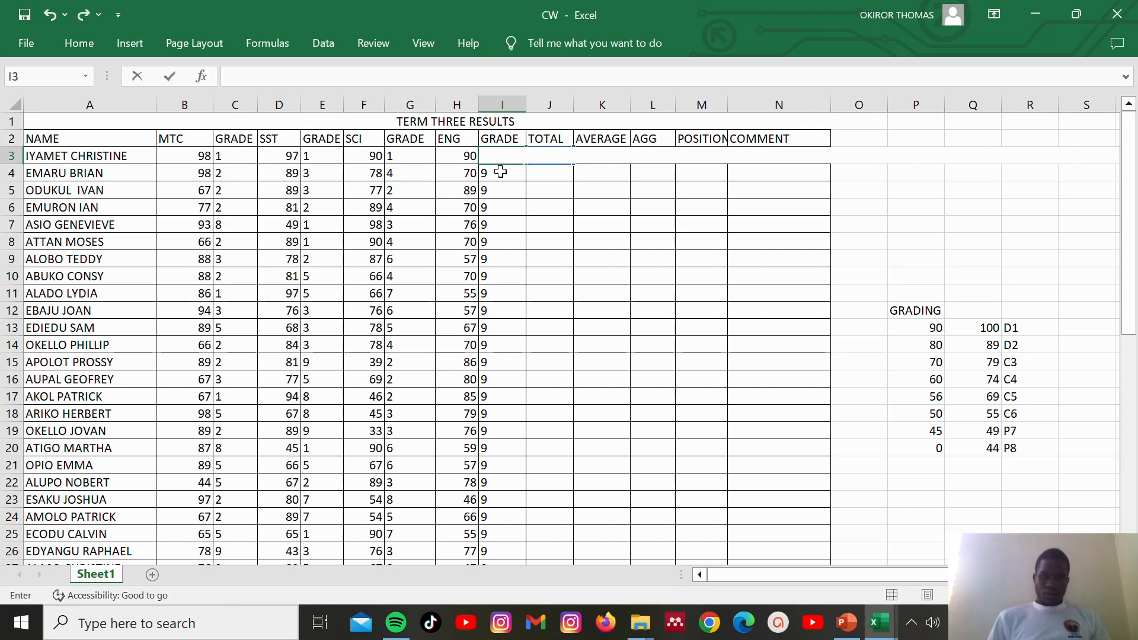
{"action": "left_click", "coordinate": [504, 167]}
{"action": "left_click", "coordinate": [519, 155]}
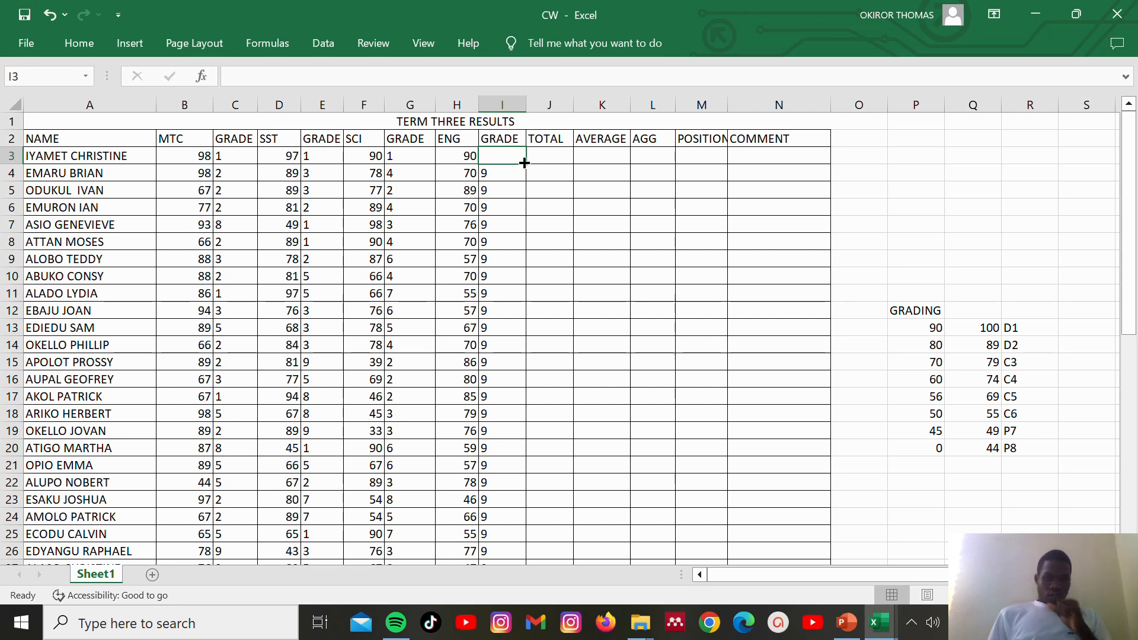
{"action": "left_click_drag", "start_coordinate": [523, 163], "coordinate": [514, 502]}
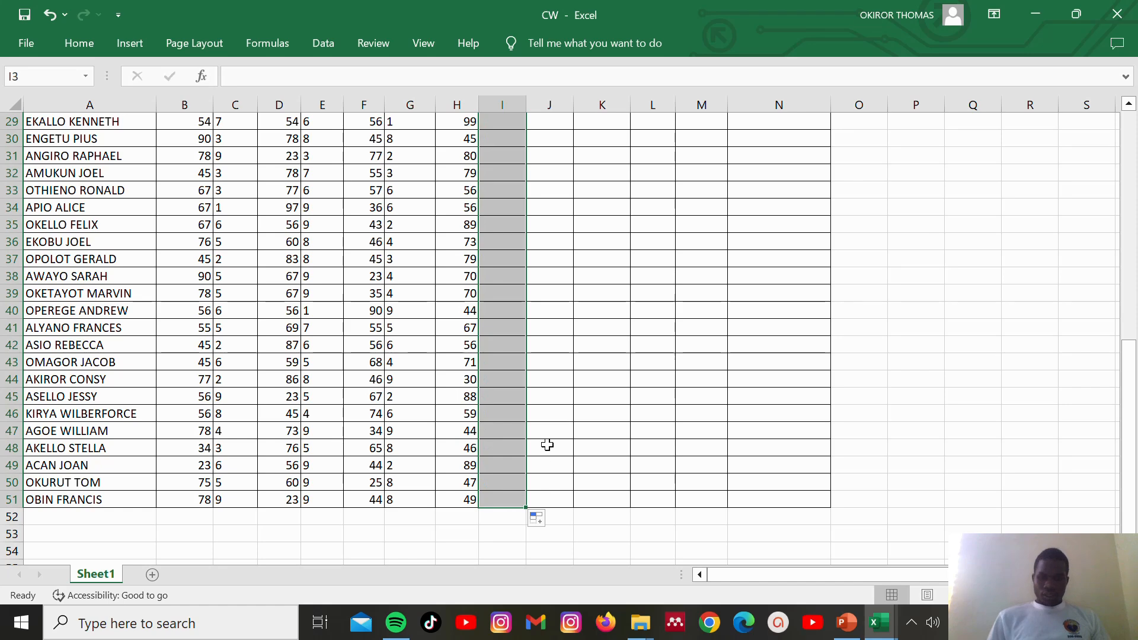
{"action": "key", "text": "BackSpace"}
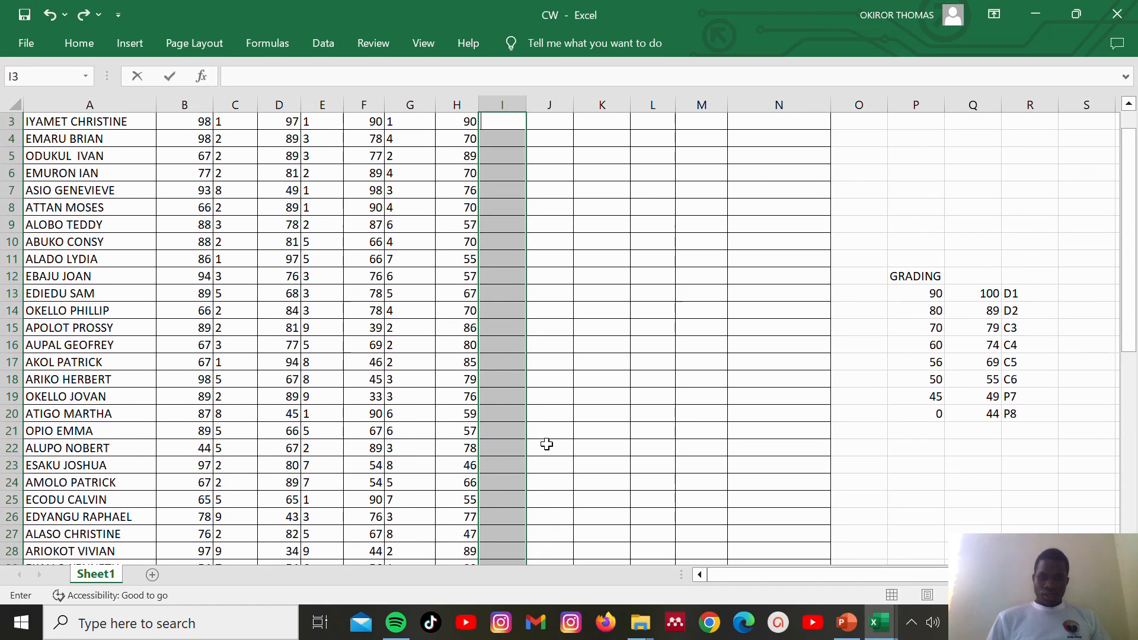
{"action": "scroll", "coordinate": [559, 251], "scroll_direction": "down", "scroll_amount": 2}
{"action": "scroll", "coordinate": [559, 252], "scroll_direction": "up", "scroll_amount": 3}
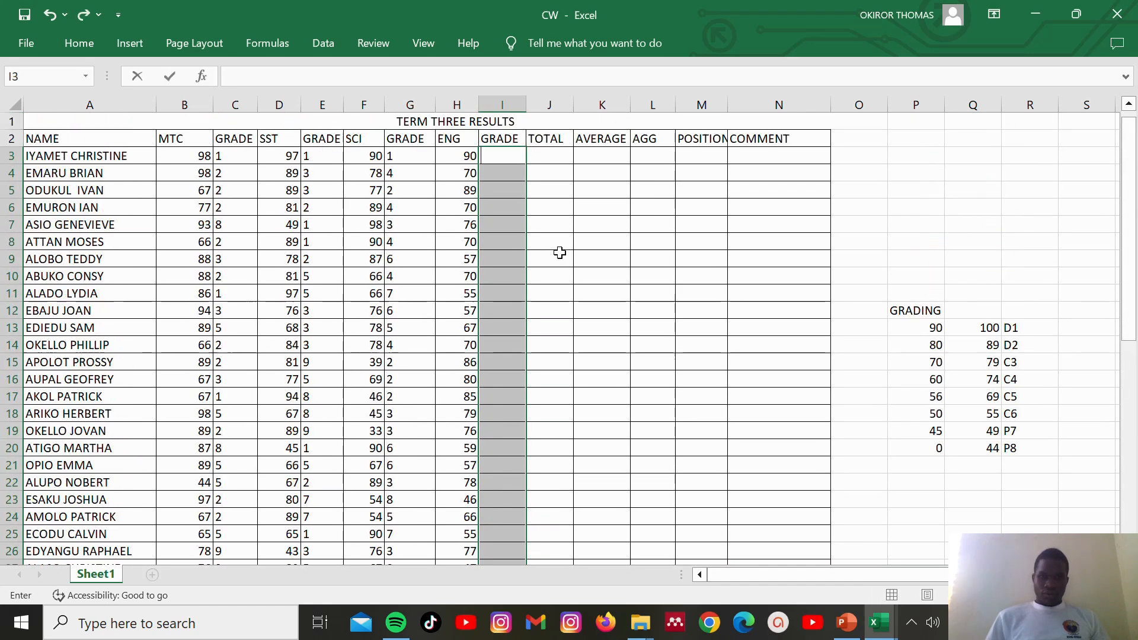
{"action": "left_click", "coordinate": [395, 150]}
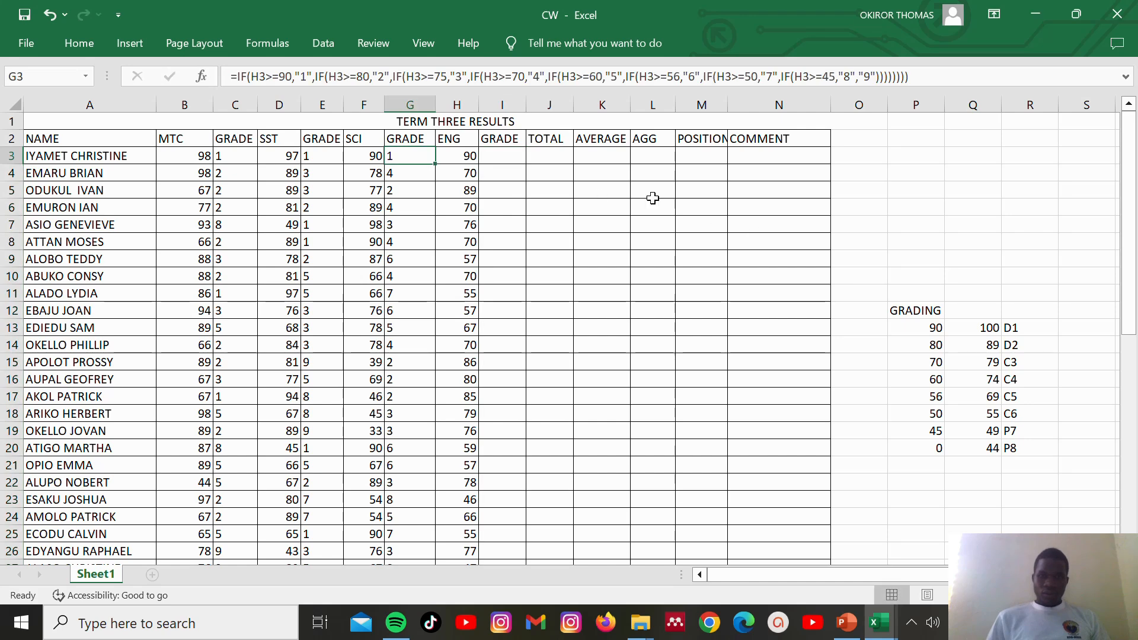
{"action": "left_click", "coordinate": [560, 156]}
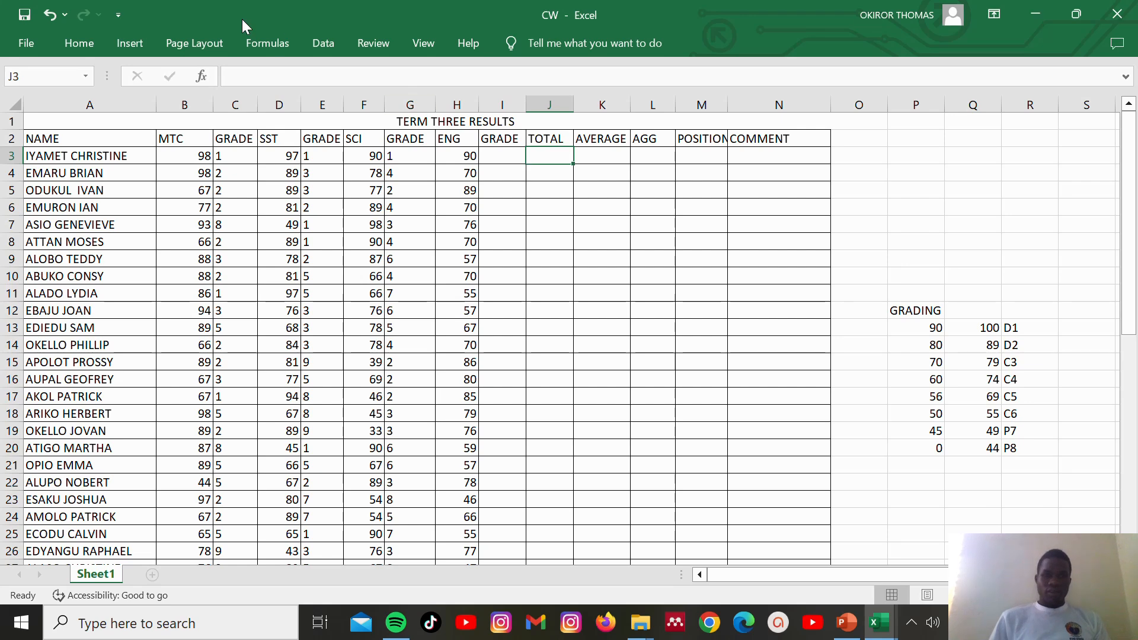
{"action": "left_click", "coordinate": [202, 77]}
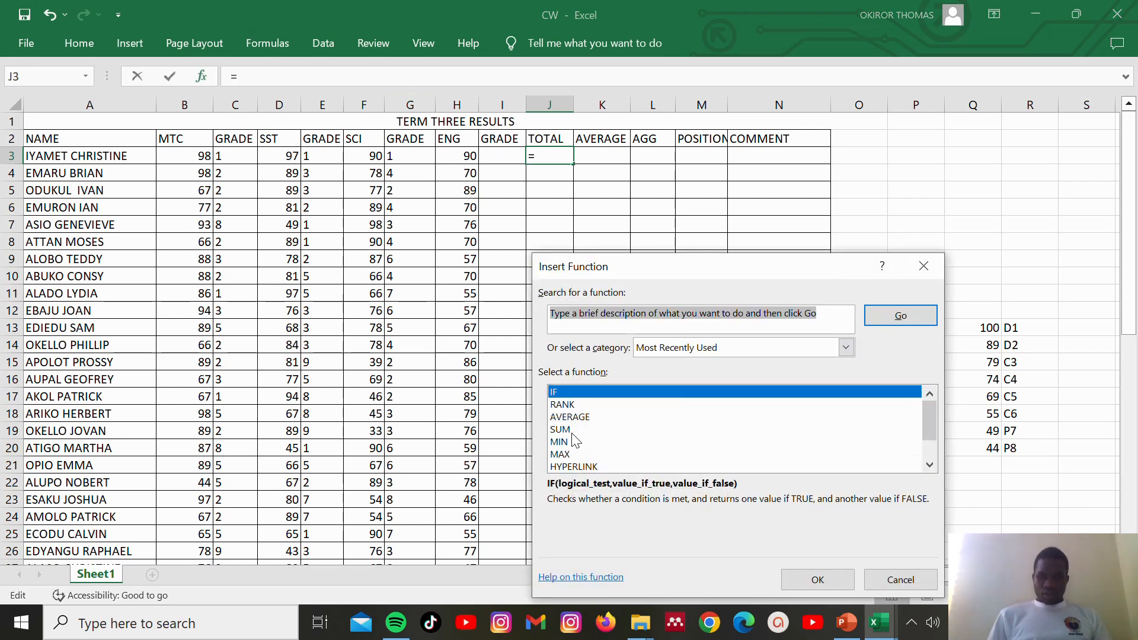
{"action": "left_click", "coordinate": [573, 430]}
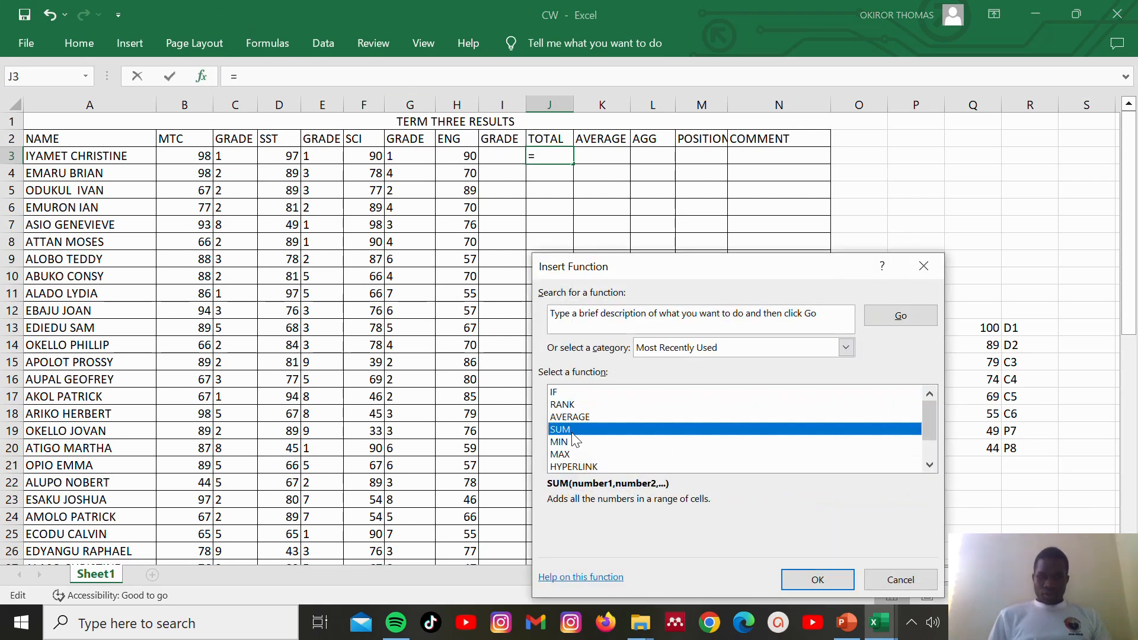
{"action": "left_click", "coordinate": [818, 581]}
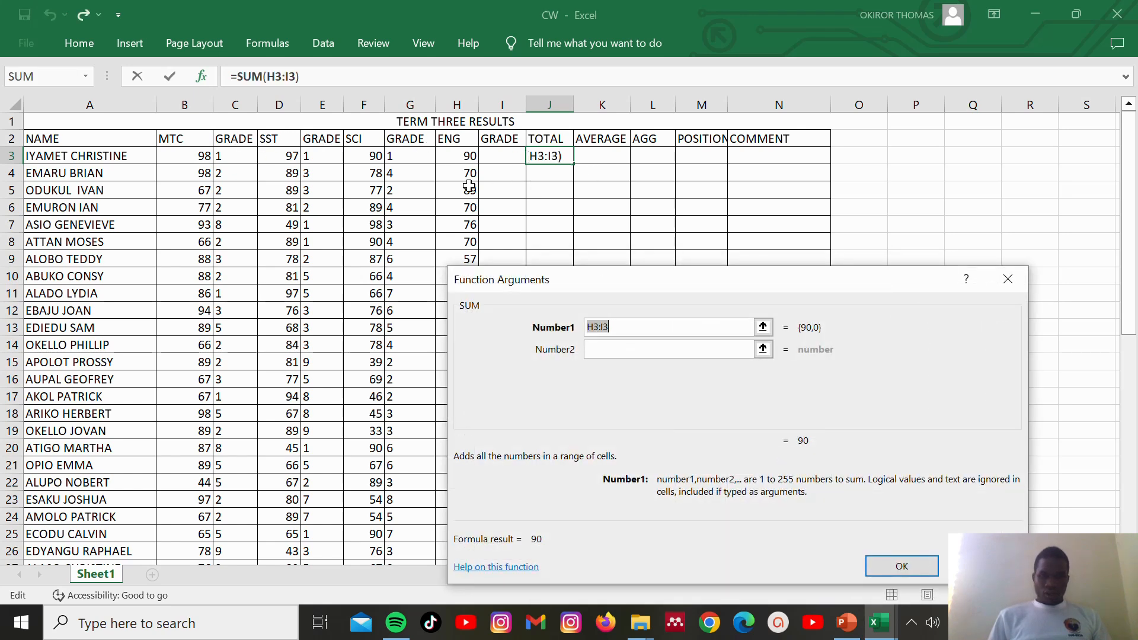
{"action": "left_click", "coordinate": [910, 621]}
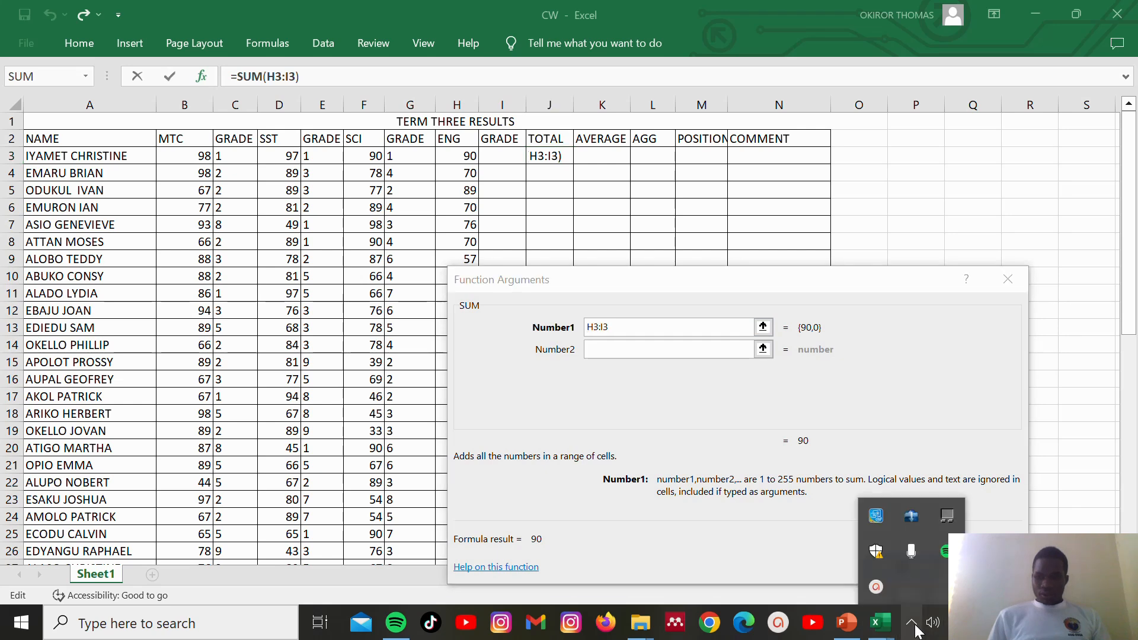
{"action": "left_click", "coordinate": [876, 588]}
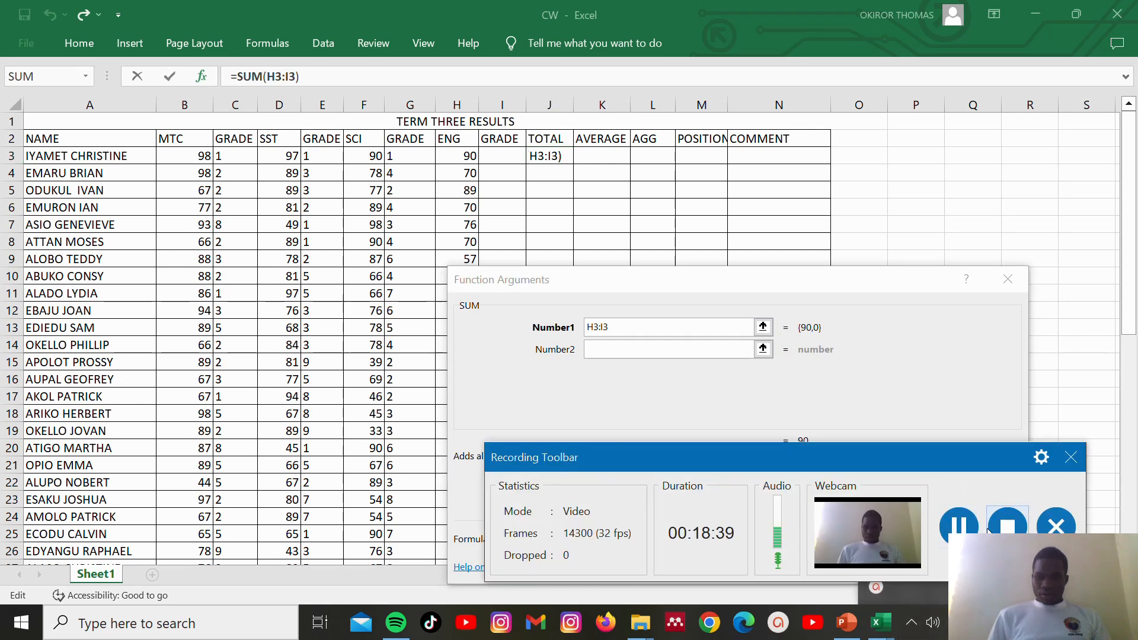
{"action": "left_click", "coordinate": [955, 528]}
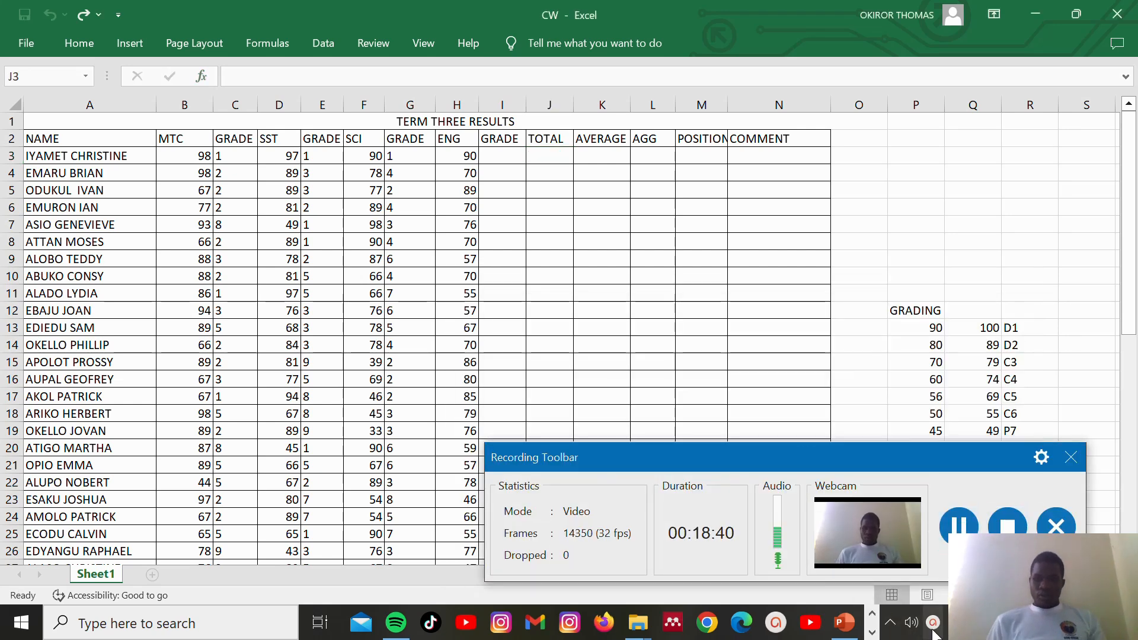
{"action": "left_click", "coordinate": [932, 628]}
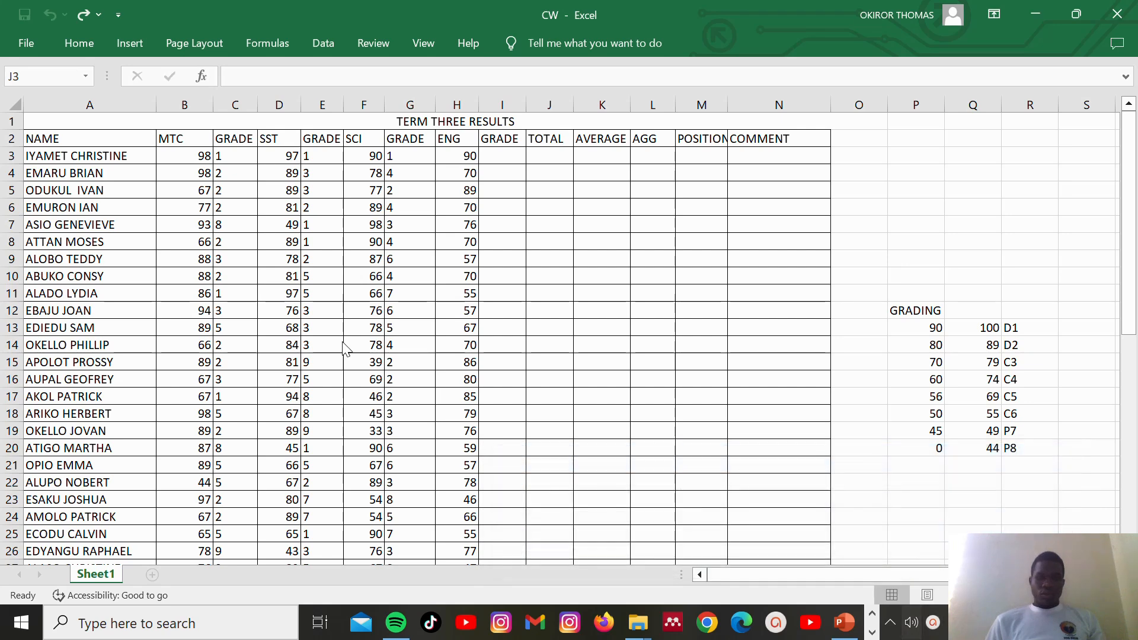
- Enter the formula =SUM(B3+D3+F3+H3) in J3 to total the first pupil's MTC, SST, SCI and ENG marks
{"action": "left_click", "coordinate": [544, 155]}
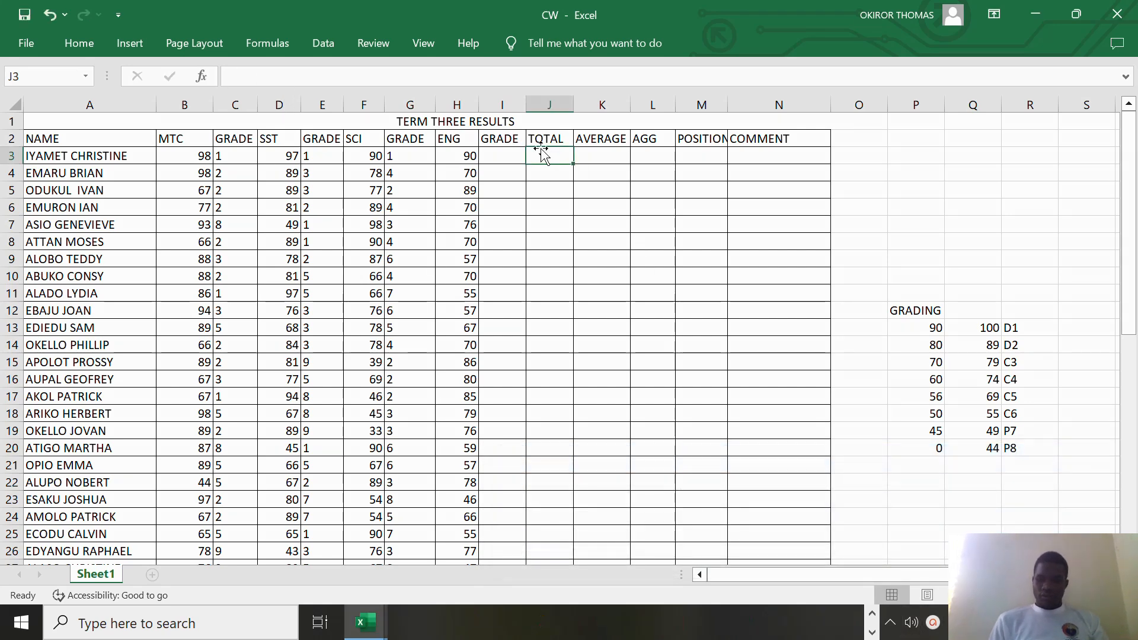
{"action": "type", "text": "="}
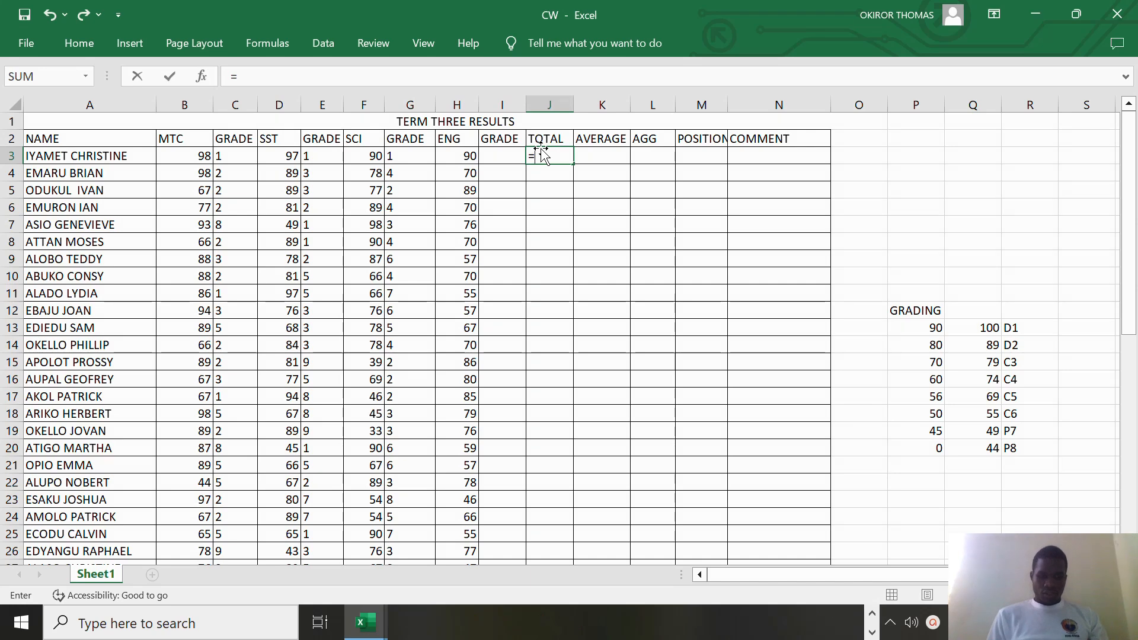
{"action": "type", "text": "SUN"}
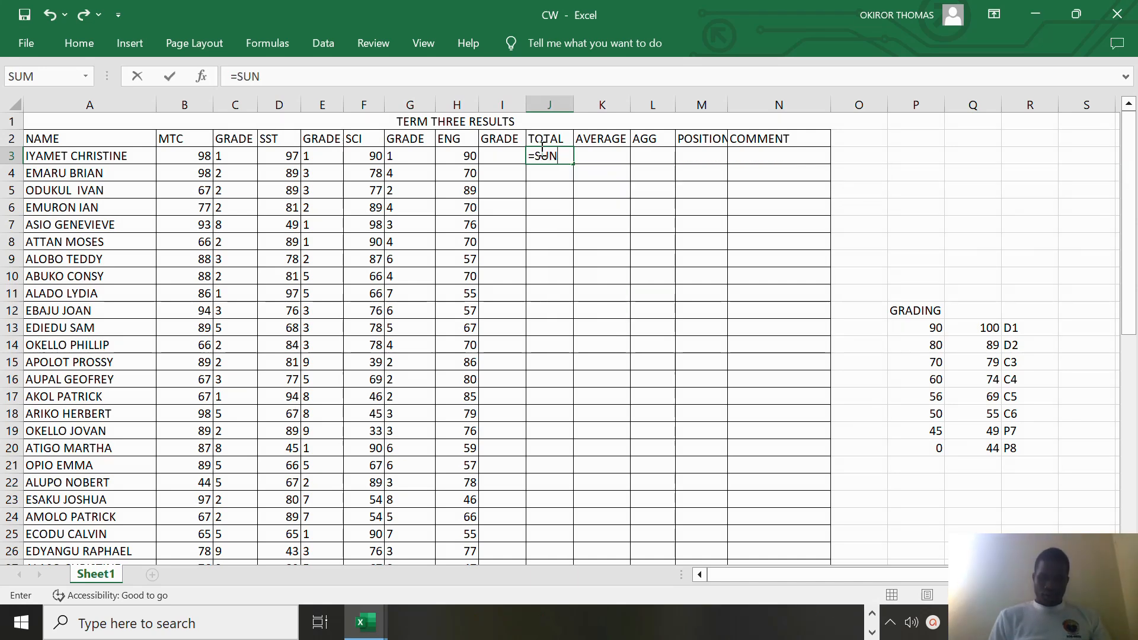
{"action": "key", "text": "BackSpace"}
{"action": "type", "text": "M"}
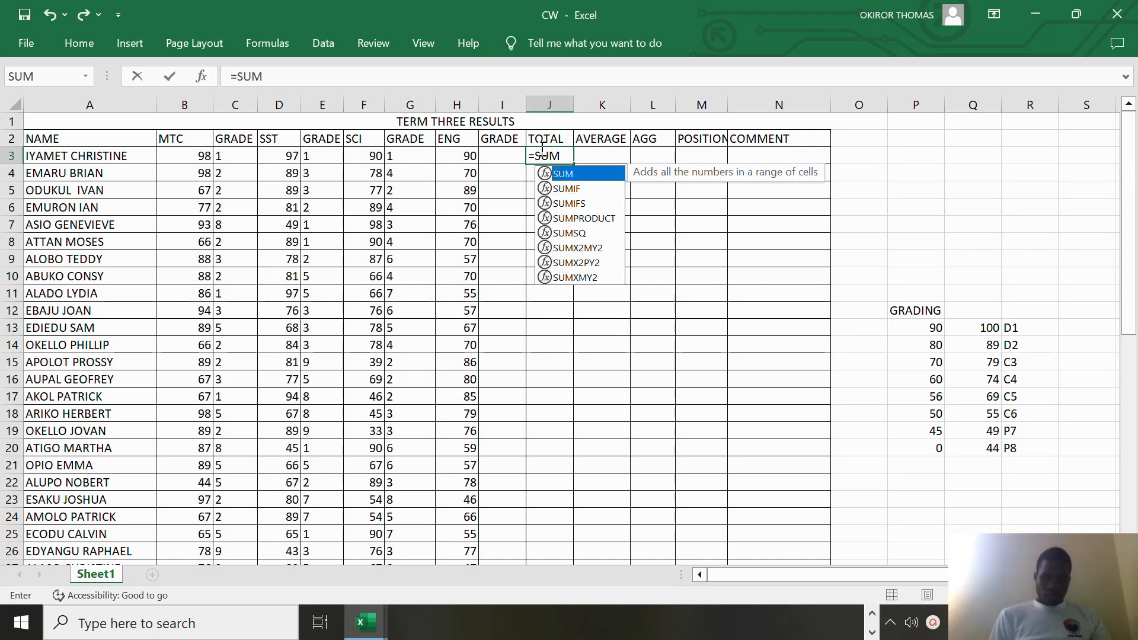
{"action": "type", "text": "("}
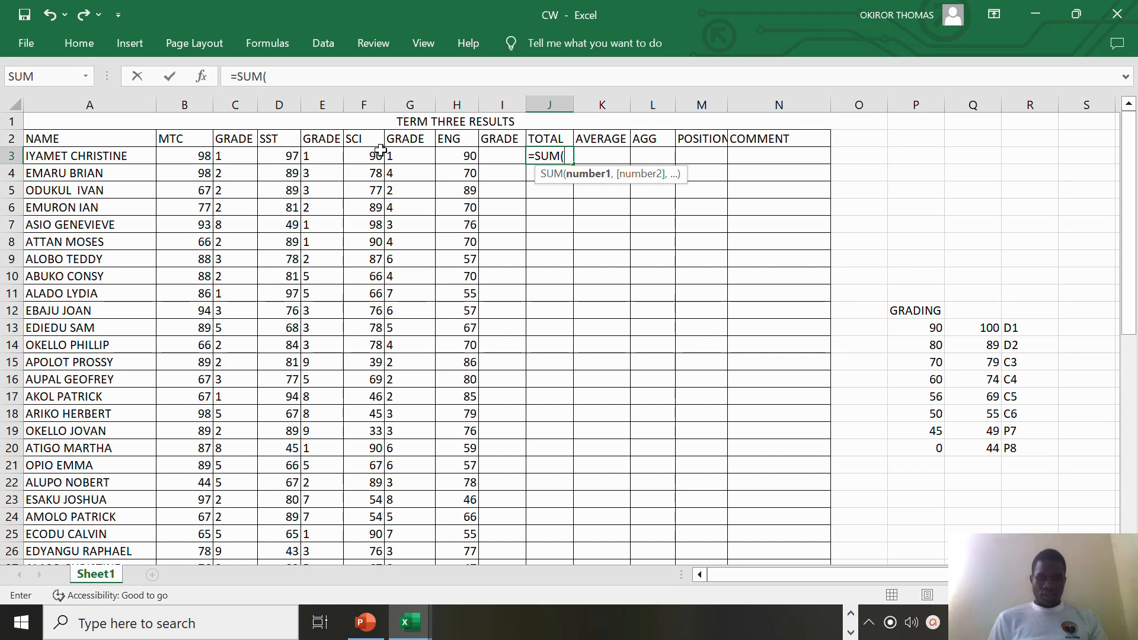
{"action": "left_click", "coordinate": [186, 157]}
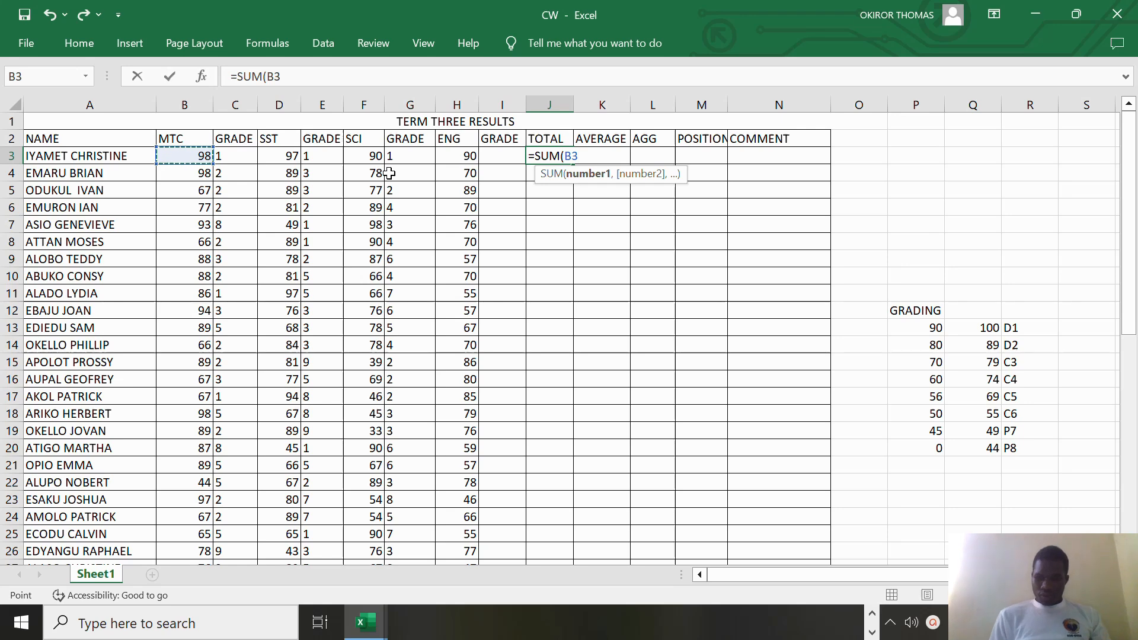
{"action": "type", "text": "="}
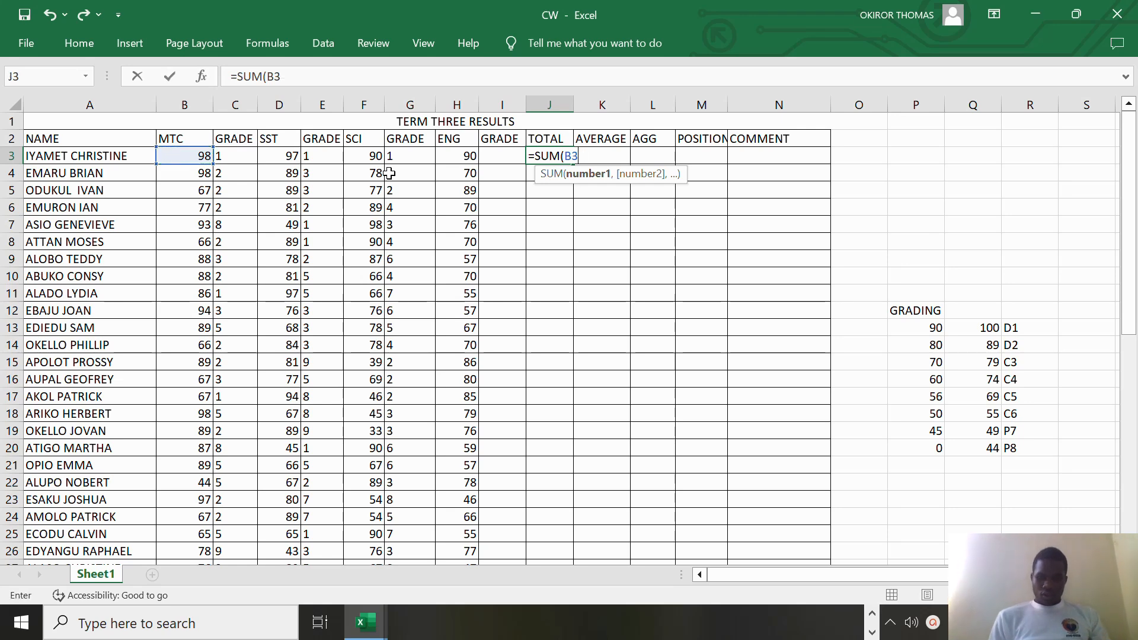
{"action": "type", "text": "+"}
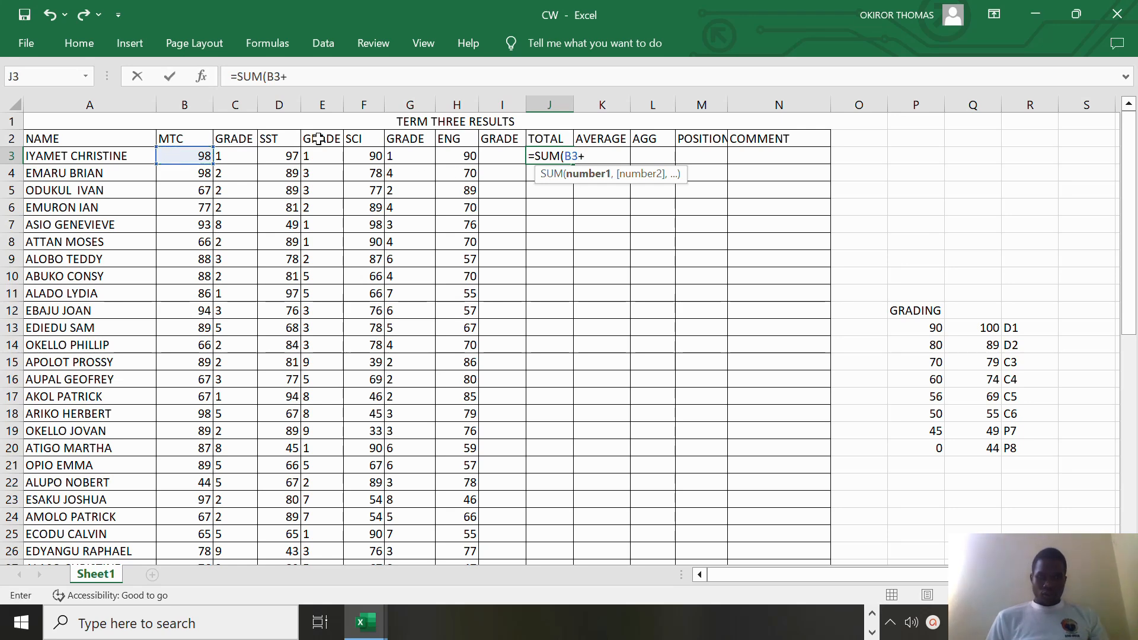
{"action": "left_click", "coordinate": [276, 153]}
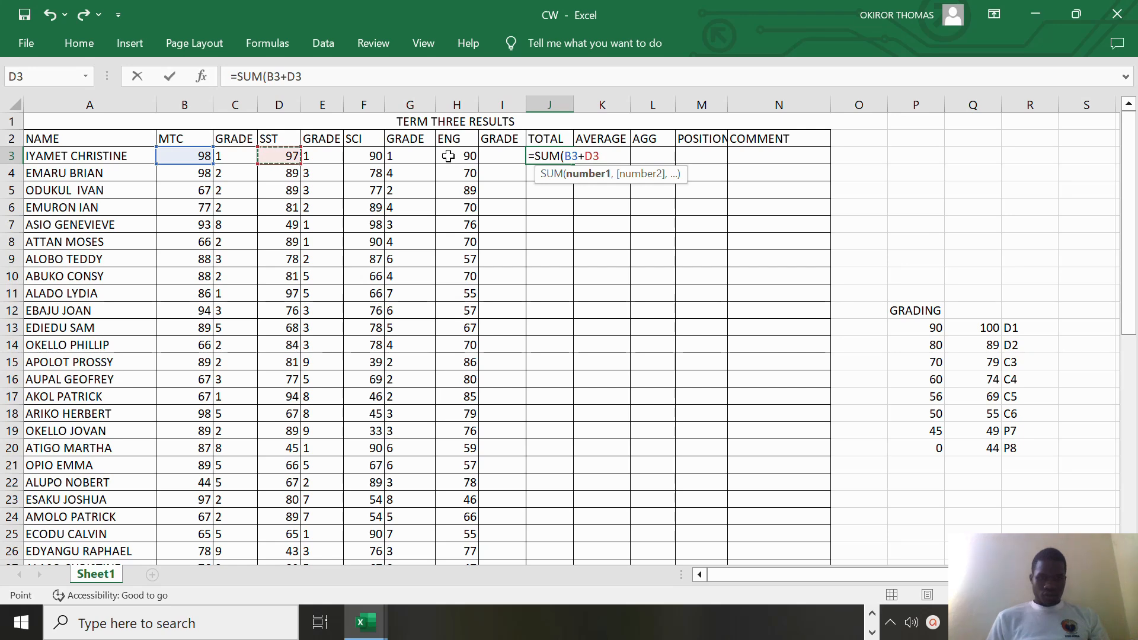
{"action": "type", "text": "+"}
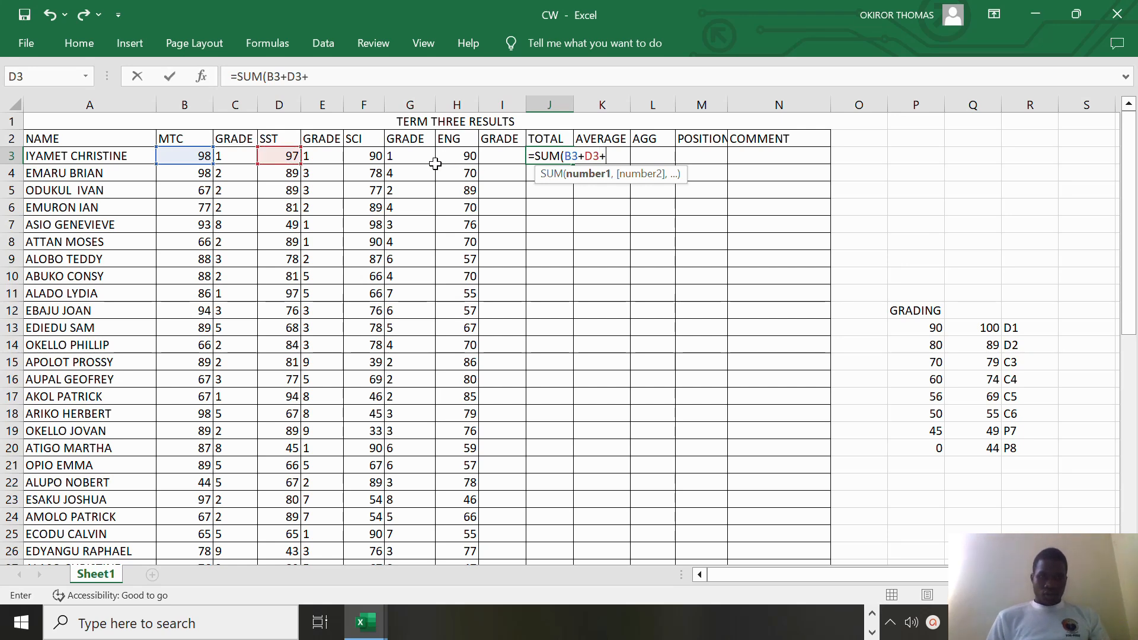
{"action": "left_click", "coordinate": [374, 153]}
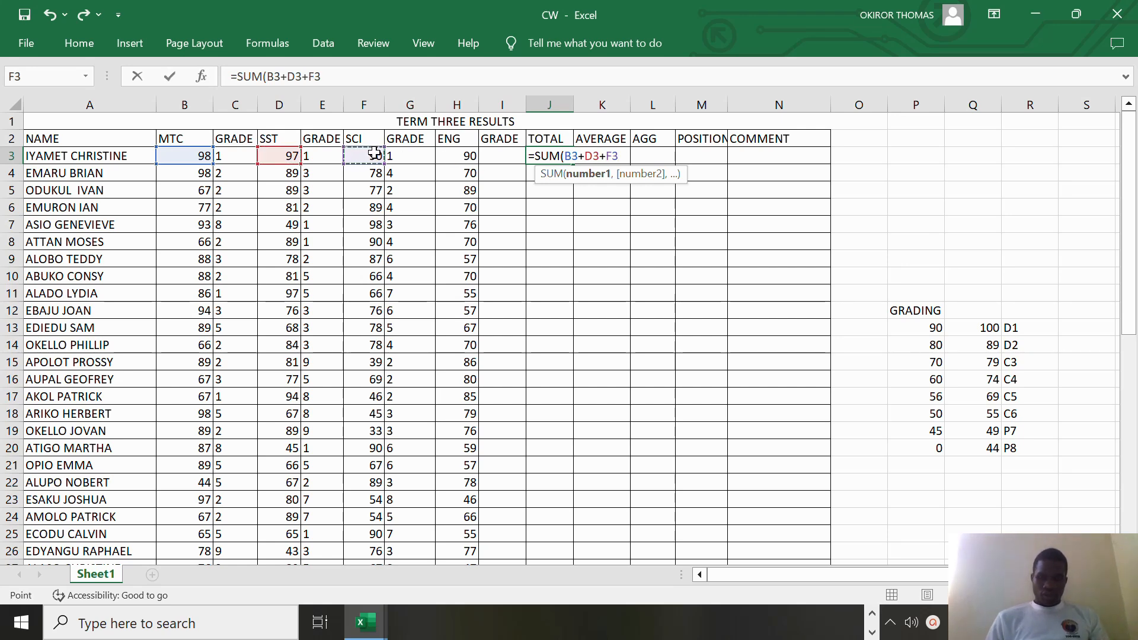
{"action": "type", "text": "="}
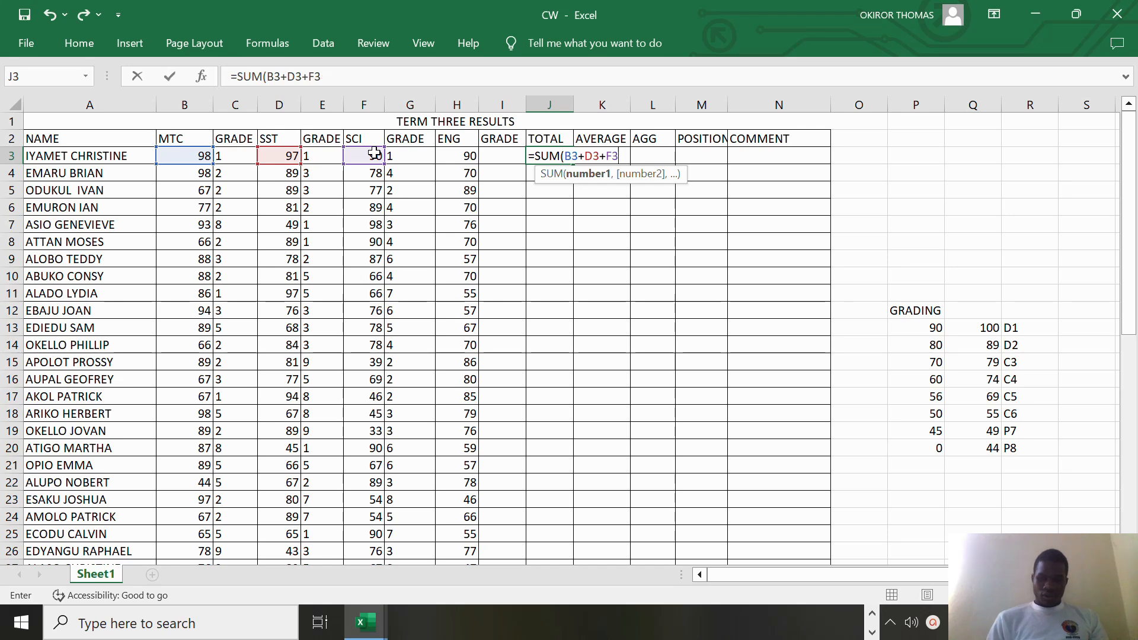
{"action": "left_click", "coordinate": [470, 157]}
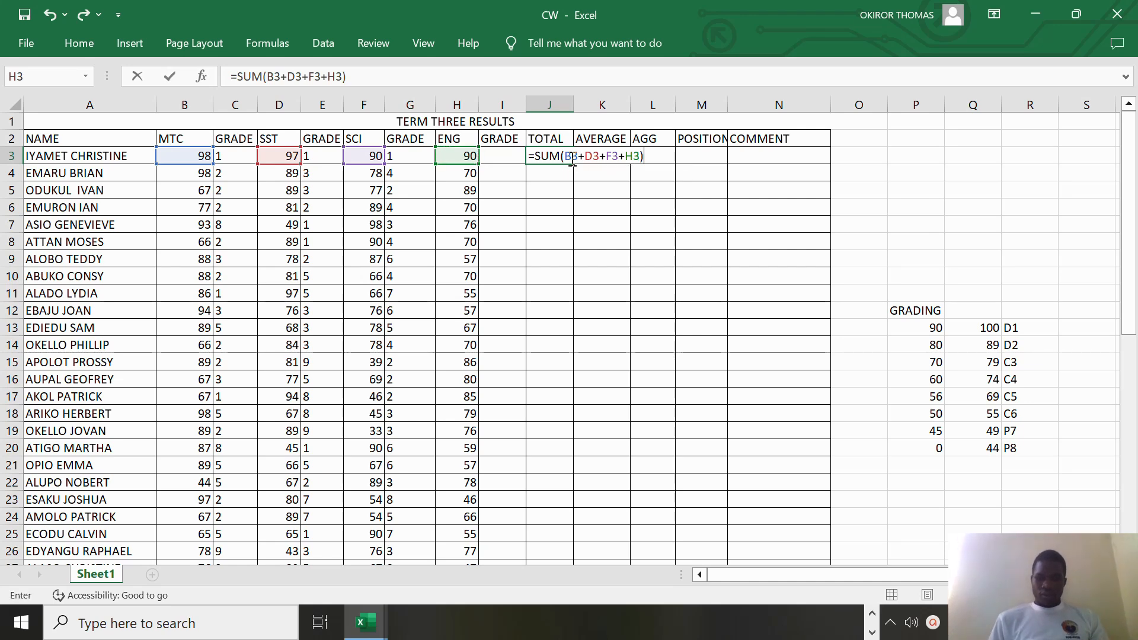
{"action": "key", "text": "Return"}
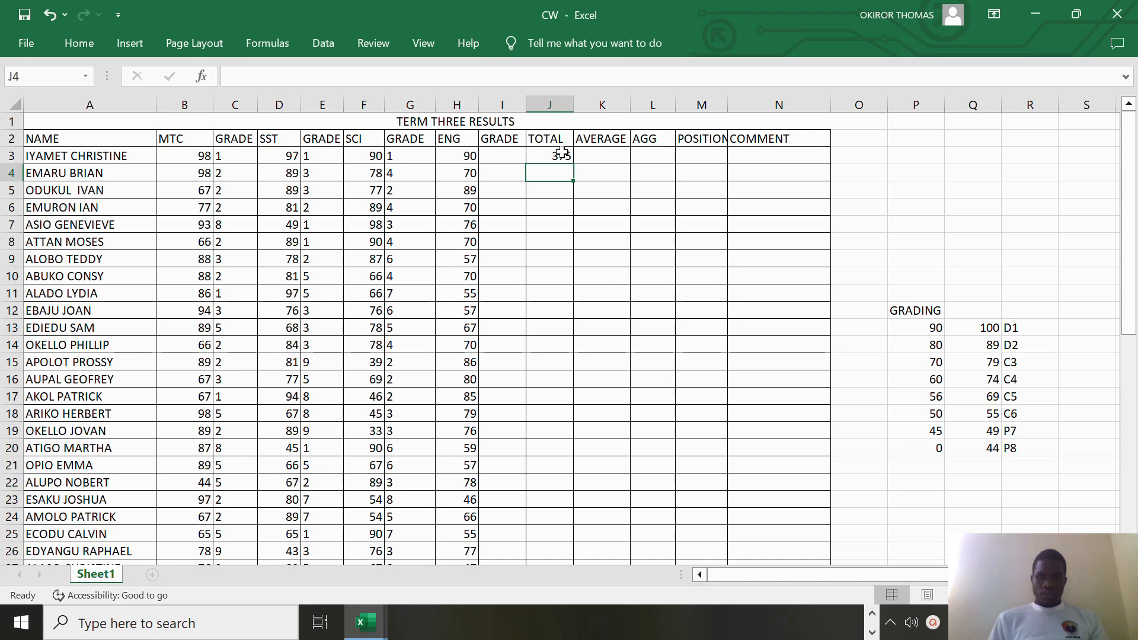
- Fill the J3 total formula down the TOTAL column through row 51
{"action": "left_click", "coordinate": [562, 155]}
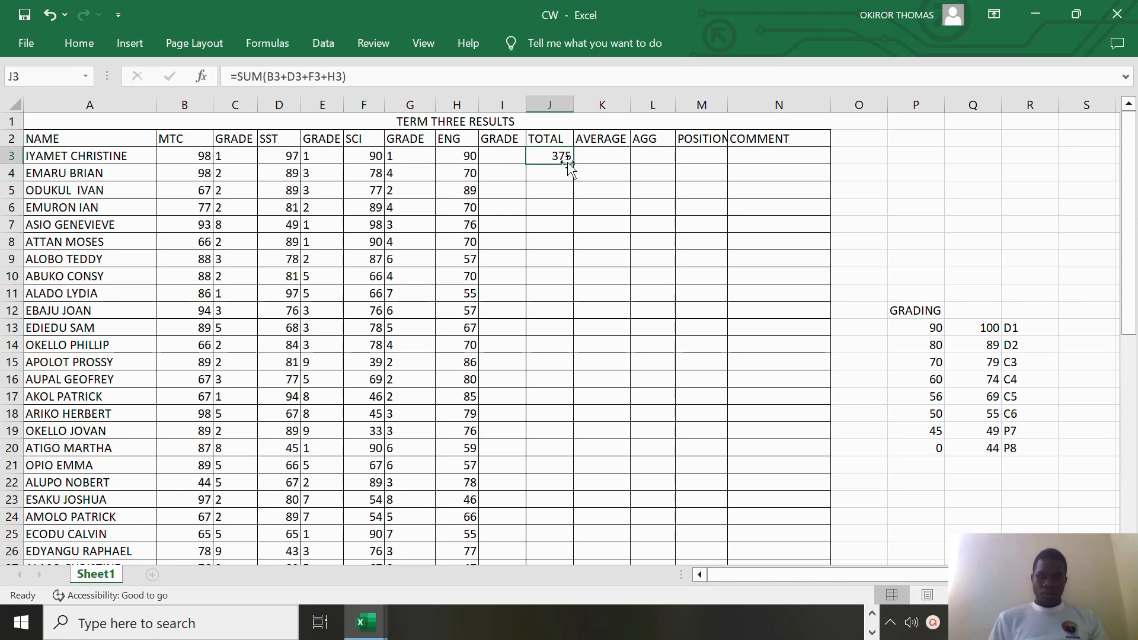
{"action": "left_click_drag", "start_coordinate": [573, 162], "coordinate": [559, 505]}
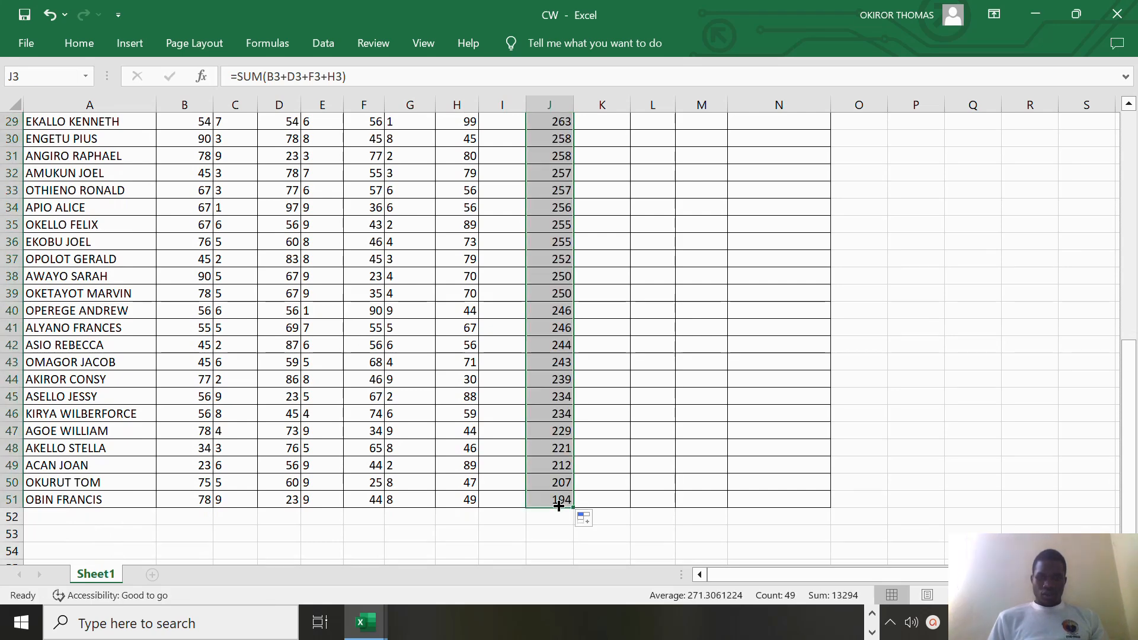
{"action": "key", "text": "ctrl+Up"}
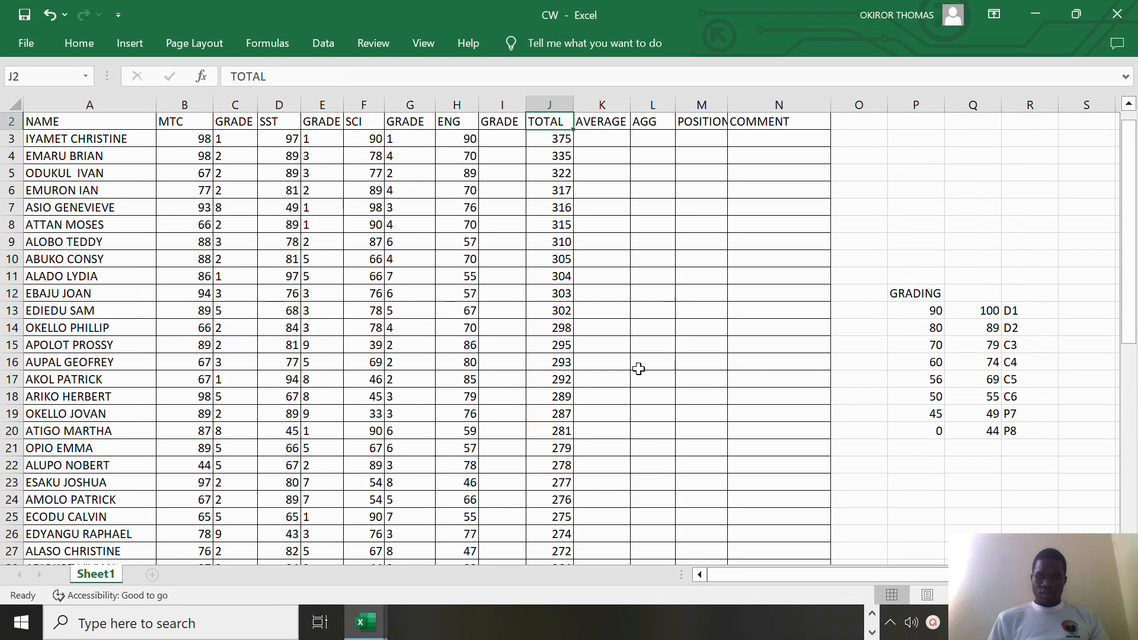
{"action": "key", "text": "ctrl+Up"}
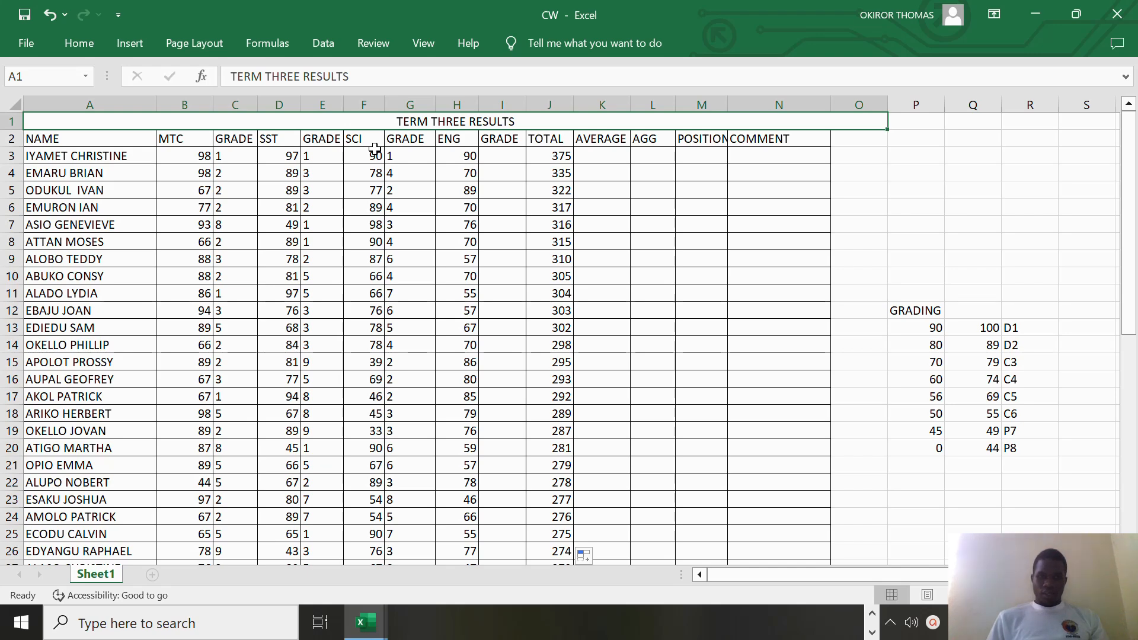
- Examine the grade formulas in the last and first pupil cells of the MTC grade column, C51 and C3
{"action": "left_click", "coordinate": [240, 146]}
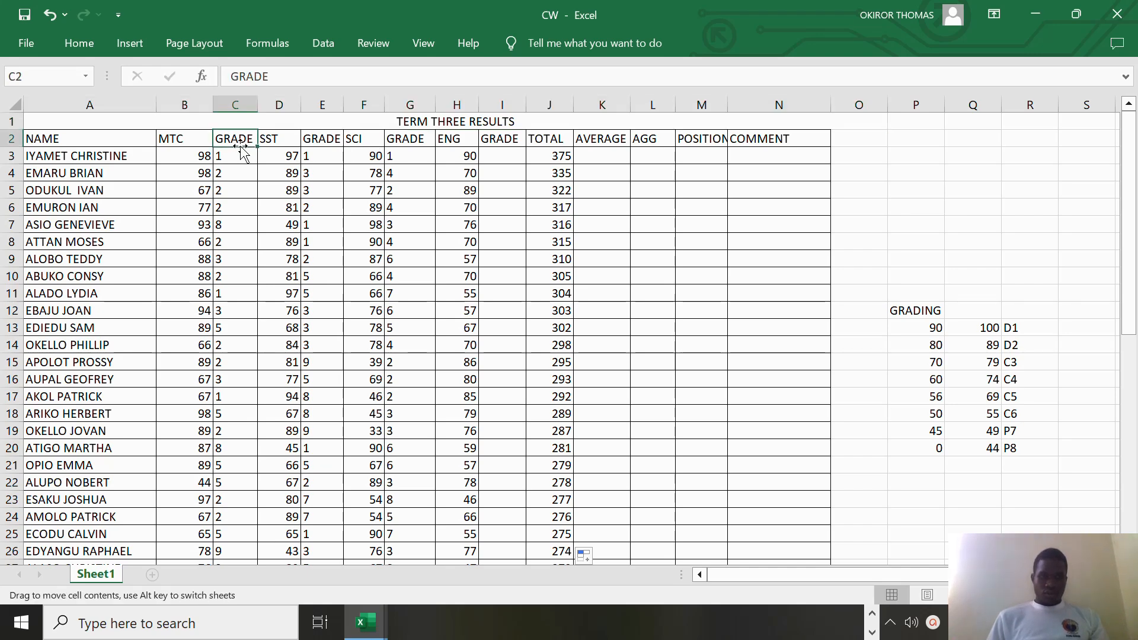
{"action": "key", "text": "ctrl+Down"}
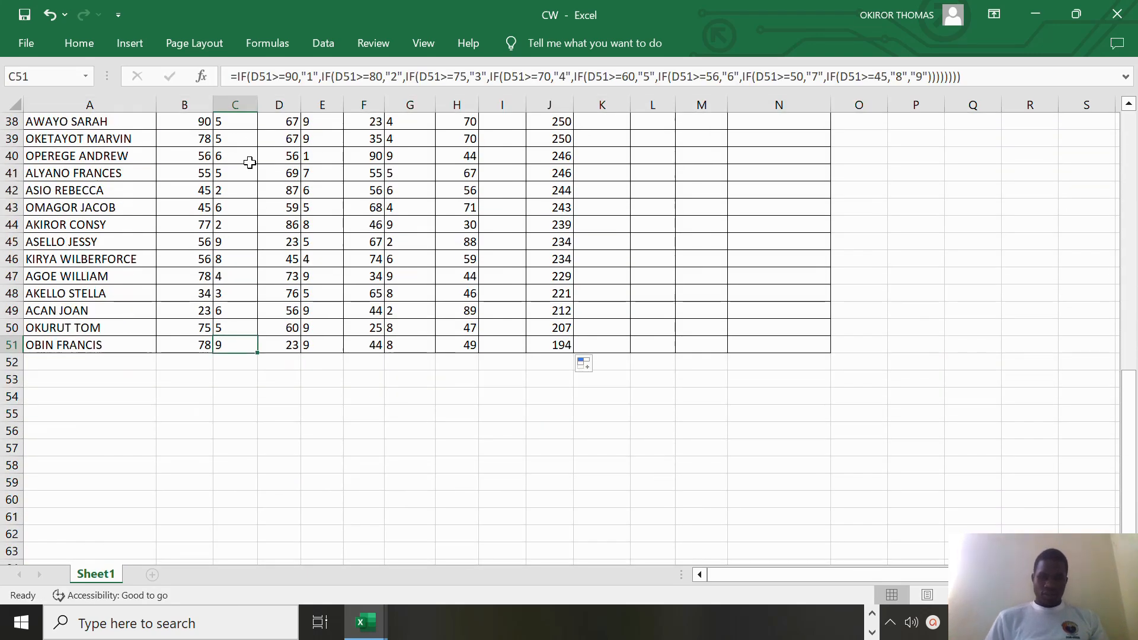
{"action": "scroll", "coordinate": [250, 163], "scroll_direction": "up", "scroll_amount": 12}
{"action": "scroll", "coordinate": [221, 155], "scroll_direction": "up", "scroll_amount": 1}
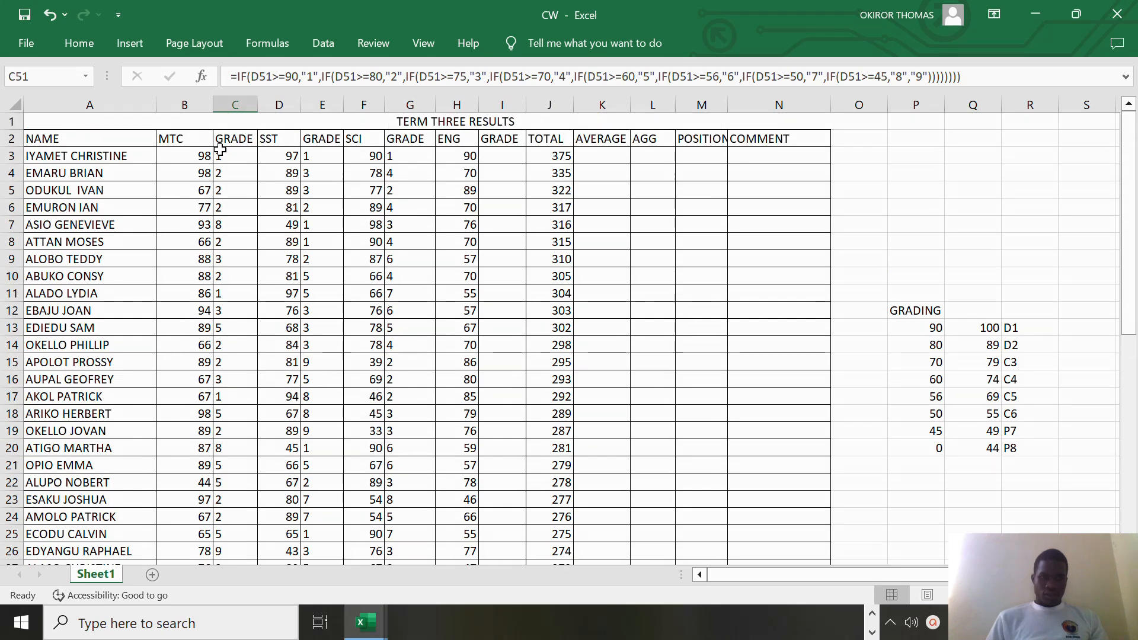
{"action": "left_click", "coordinate": [220, 151]}
{"action": "double_click", "coordinate": [220, 152]}
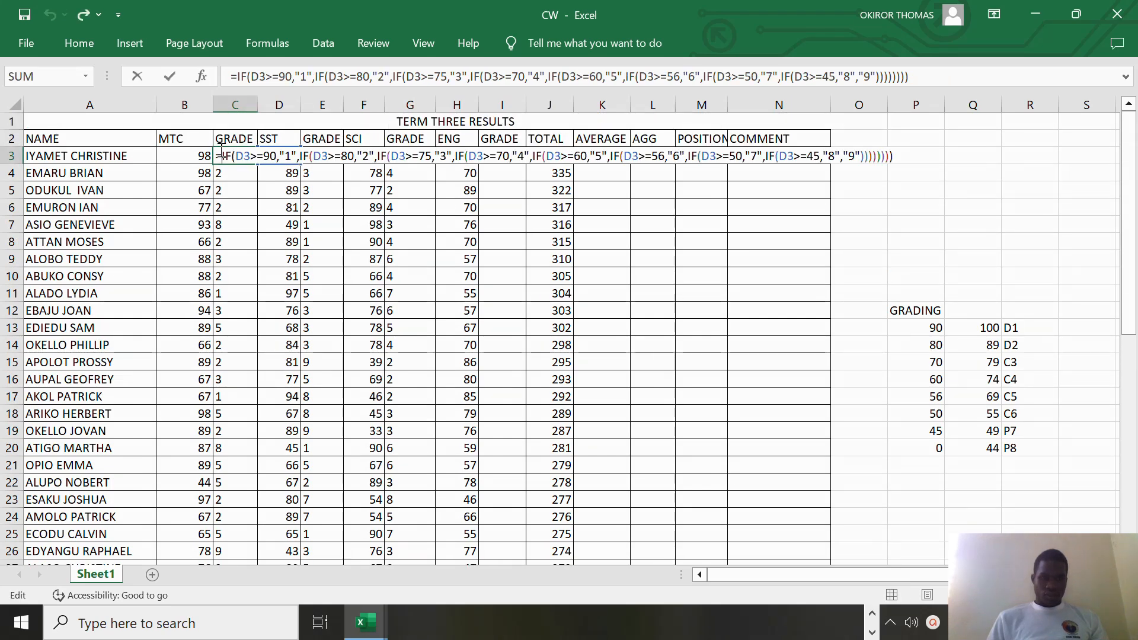
{"action": "left_click", "coordinate": [243, 178]}
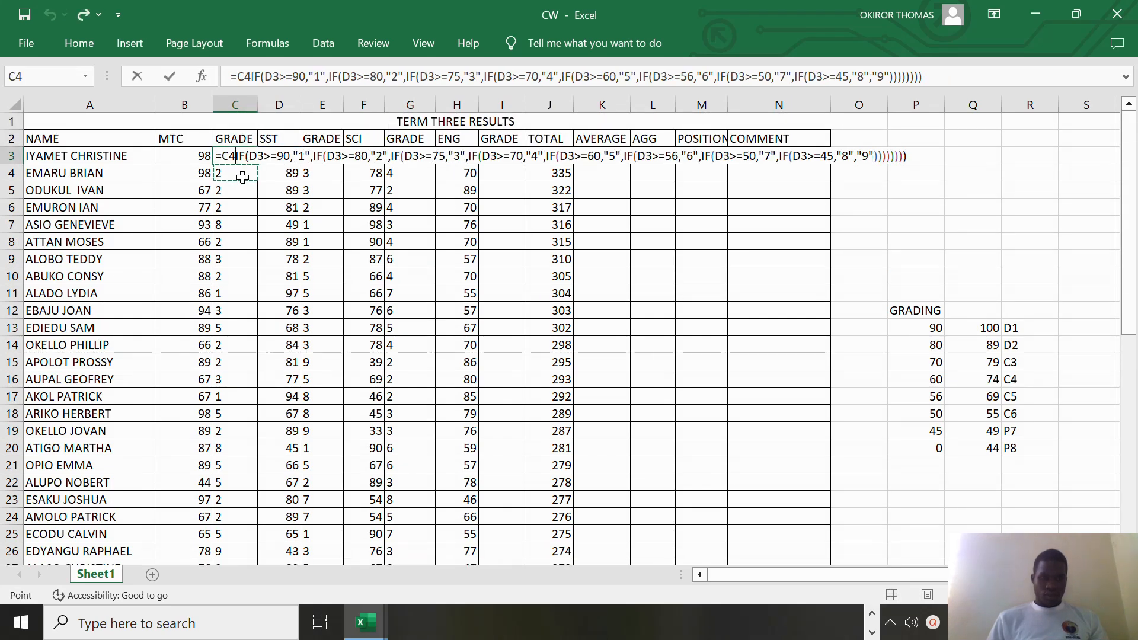
{"action": "left_click", "coordinate": [354, 207]}
{"action": "left_click", "coordinate": [768, 248]}
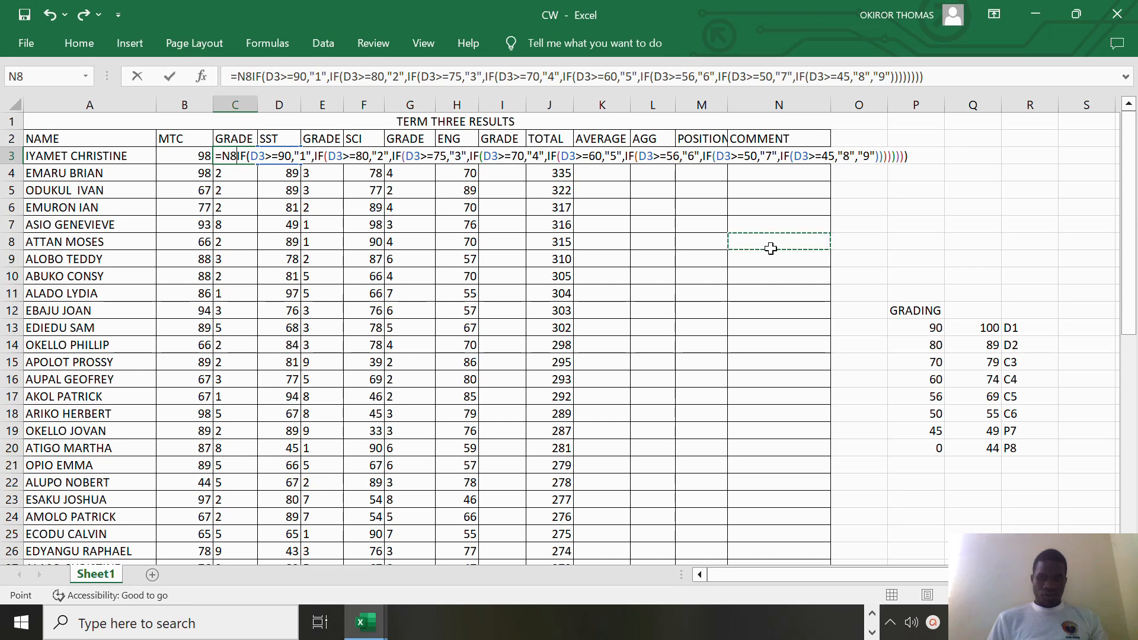
{"action": "left_click", "coordinate": [934, 296]}
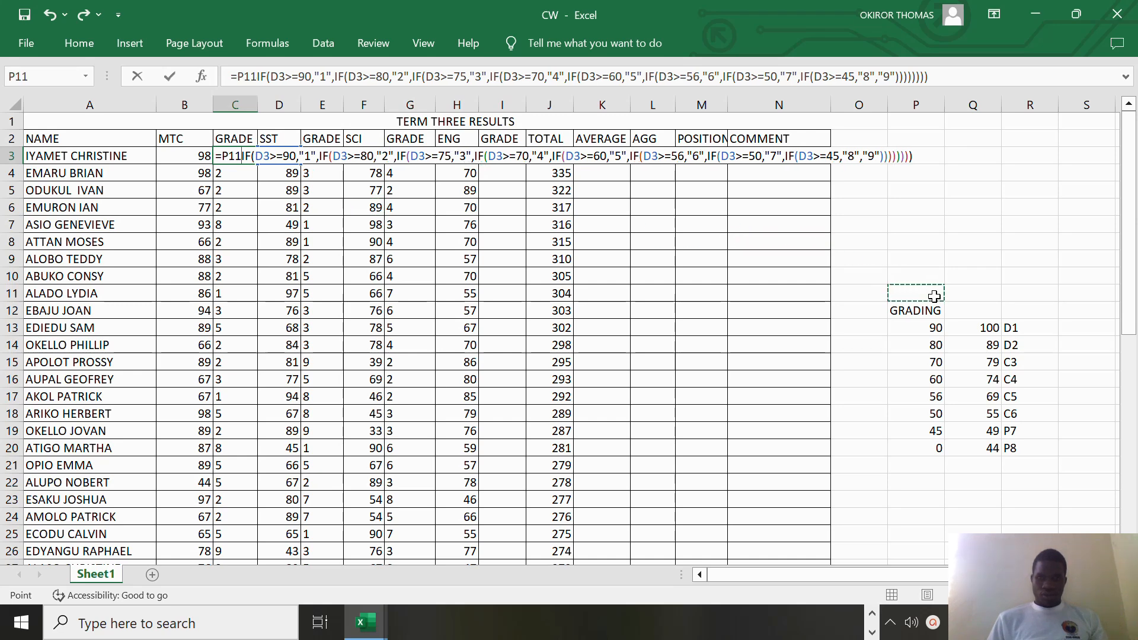
{"action": "left_click", "coordinate": [48, 13]}
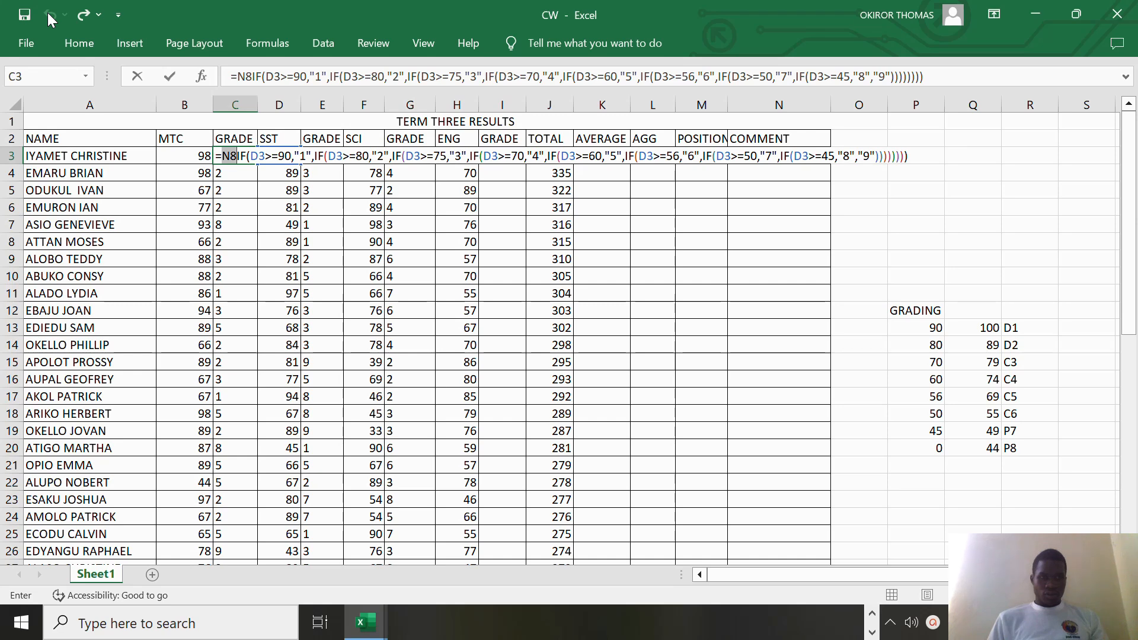
{"action": "left_click", "coordinate": [48, 13]}
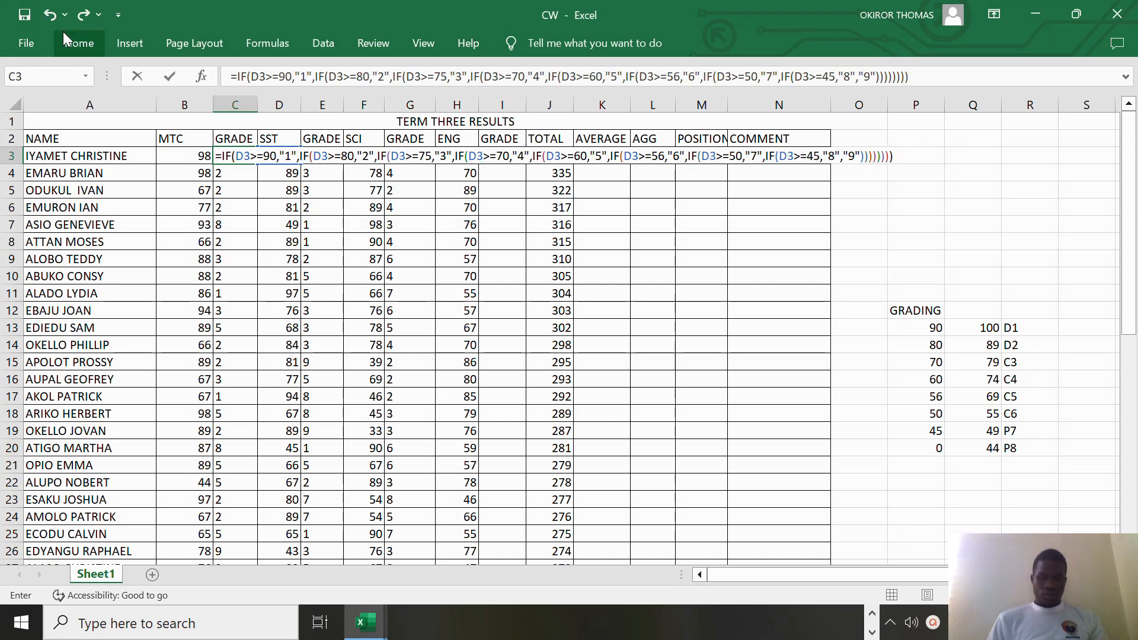
{"action": "left_click", "coordinate": [566, 329]}
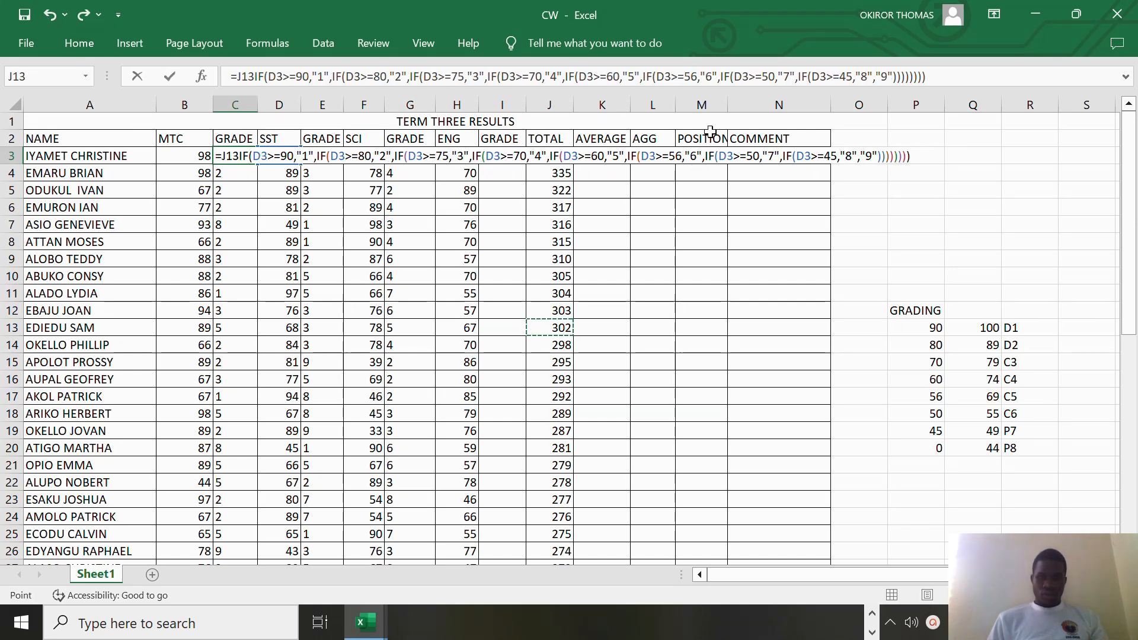
{"action": "left_click", "coordinate": [635, 311]}
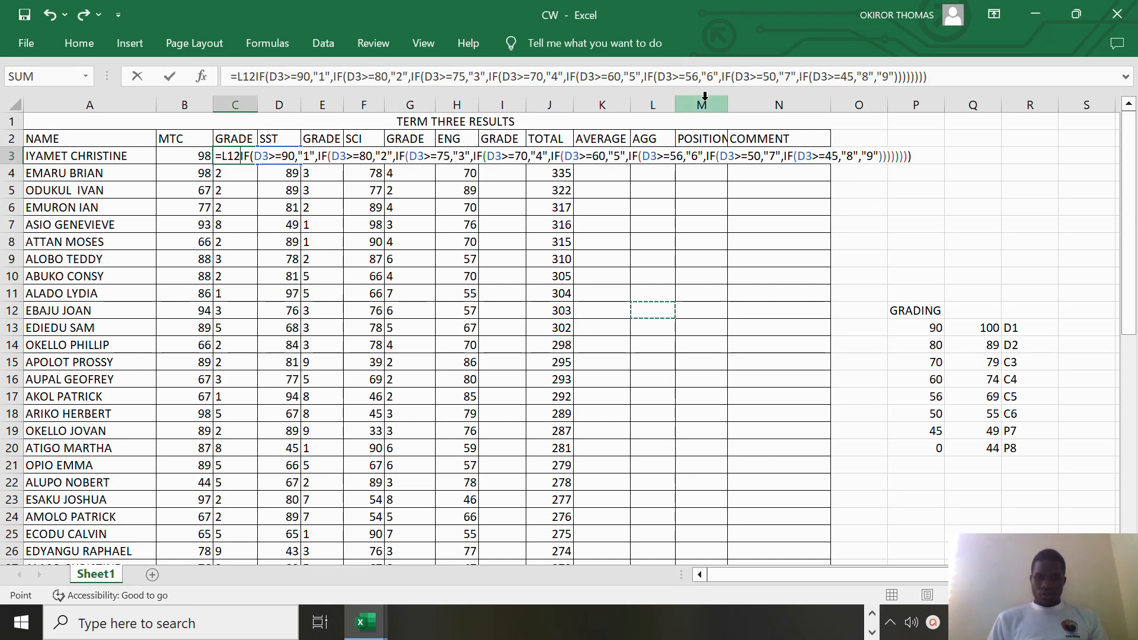
{"action": "left_click", "coordinate": [696, 170]}
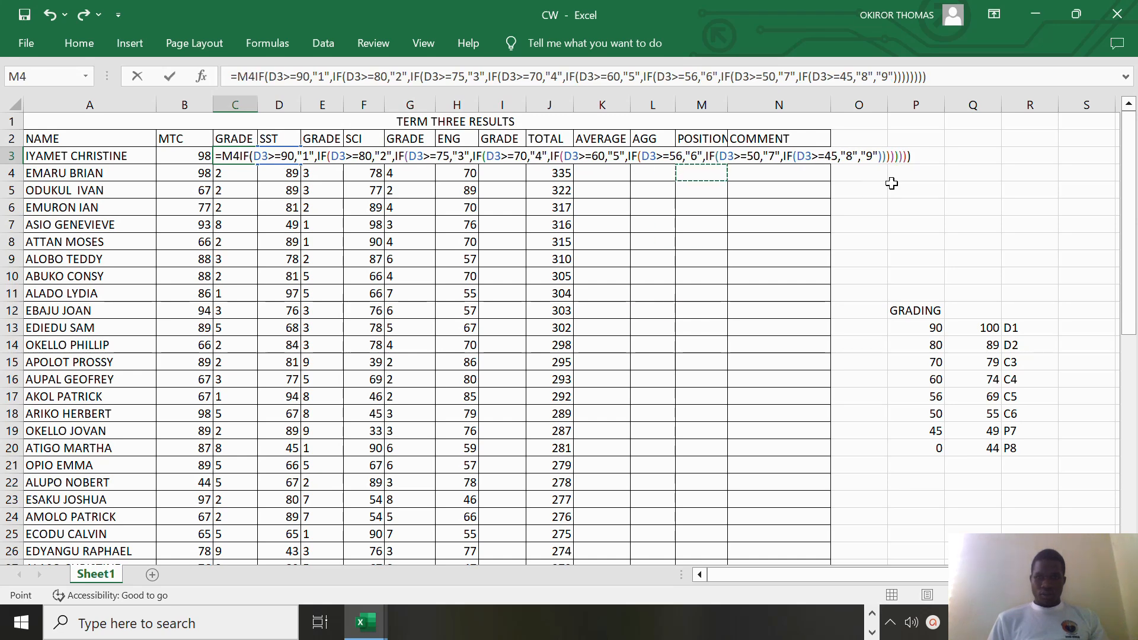
{"action": "left_click", "coordinate": [917, 160]}
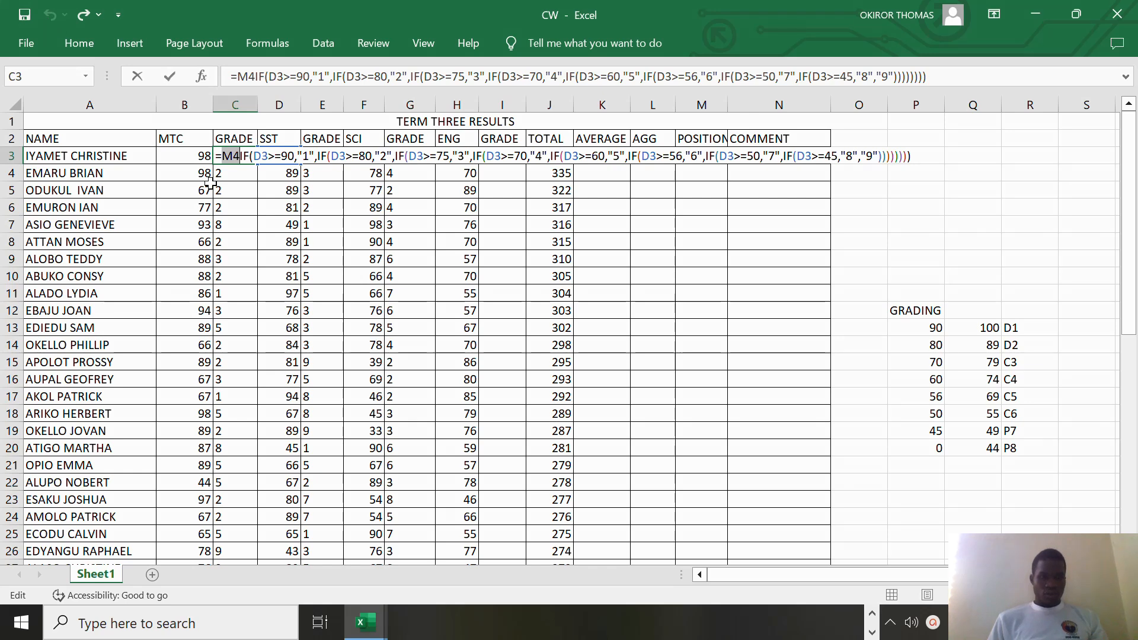
{"action": "left_click", "coordinate": [192, 170]}
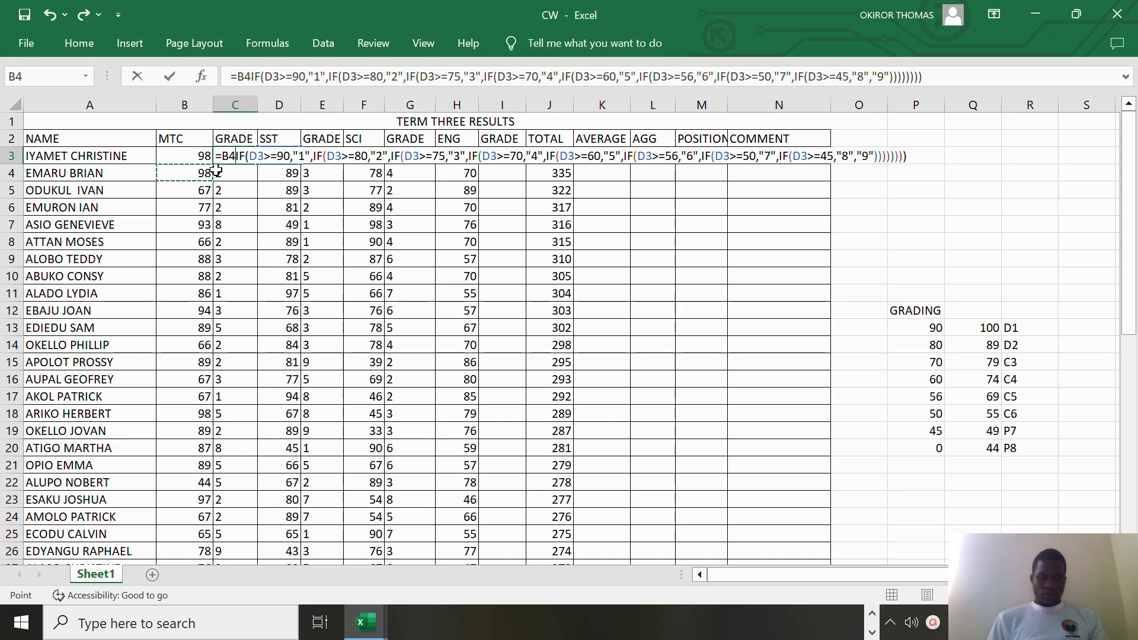
{"action": "left_click", "coordinate": [235, 156]}
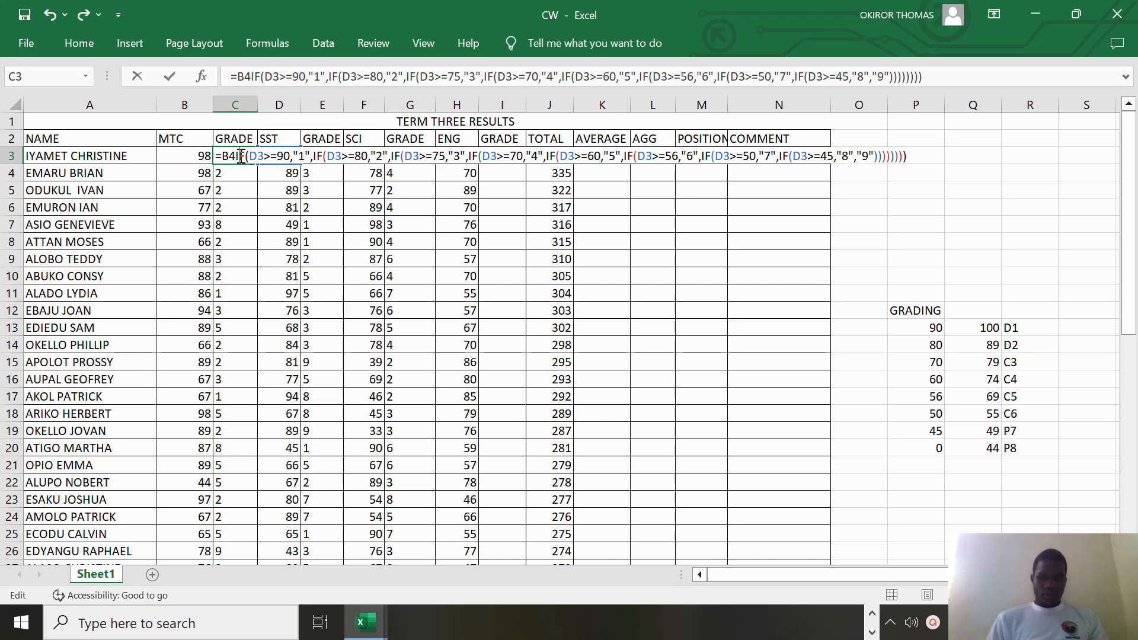
- Delete the entire grade formula from C3 so the first pupil's MTC grade cell is empty
{"action": "key", "text": "BackSpace"}
{"action": "key", "text": "BackSpace"}
{"action": "key", "text": "BackSpace"}
{"action": "key", "text": "BackSpace"}
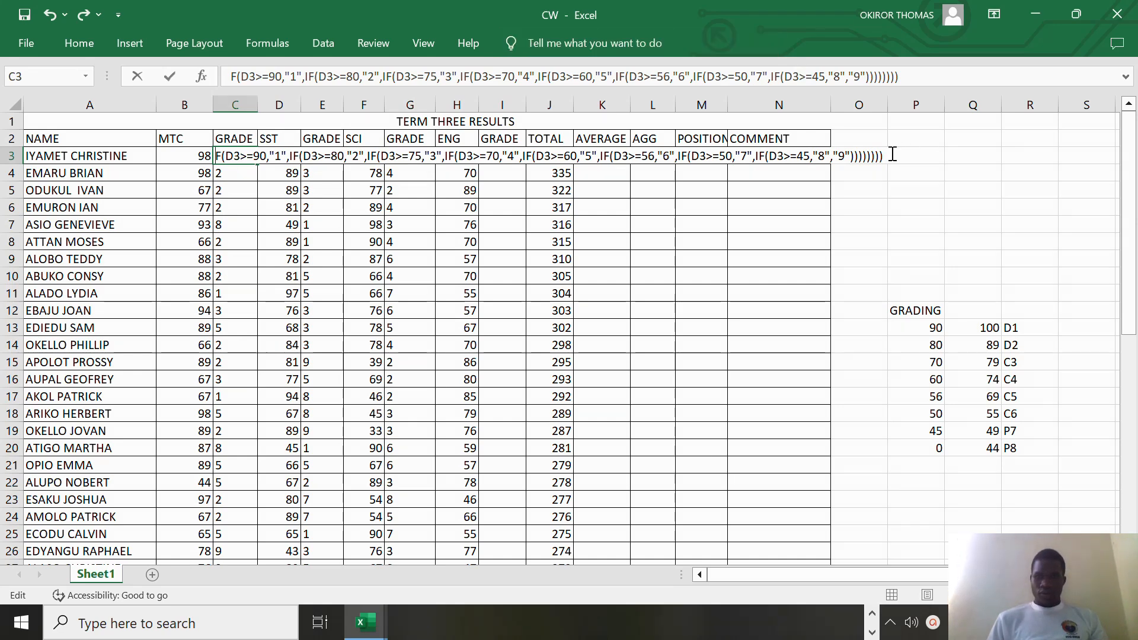
{"action": "key", "text": "BackSpace"}
{"action": "key", "text": "BackSpace"}
{"action": "key", "text": "BackSpace"}
{"action": "key", "text": "BackSpace"}
{"action": "key", "text": "BackSpace"}
{"action": "key", "text": "BackSpace"}
{"action": "key", "text": "BackSpace"}
{"action": "key", "text": "BackSpace"}
{"action": "key", "text": "BackSpace"}
{"action": "key", "text": "BackSpace"}
{"action": "key", "text": "BackSpace"}
{"action": "key", "text": "BackSpace"}
{"action": "key", "text": "BackSpace"}
{"action": "key", "text": "BackSpace"}
{"action": "key", "text": "BackSpace"}
{"action": "key", "text": "BackSpace"}
{"action": "key", "text": "BackSpace"}
{"action": "key", "text": "BackSpace"}
{"action": "key", "text": "BackSpace"}
{"action": "key", "text": "BackSpace"}
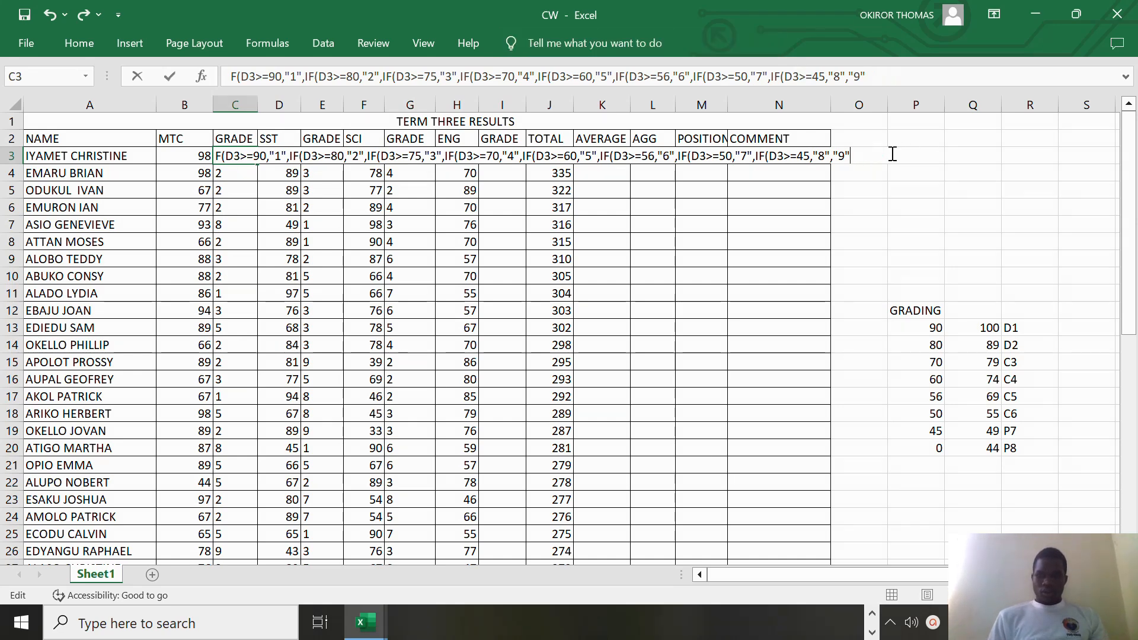
{"action": "key", "text": "BackSpace"}
{"action": "key", "text": "BackSpace"}
{"action": "key", "text": "BackSpace"}
{"action": "key", "text": "BackSpace"}
{"action": "key", "text": "BackSpace"}
{"action": "key", "text": "BackSpace"}
{"action": "key", "text": "BackSpace"}
{"action": "key", "text": "BackSpace"}
{"action": "key", "text": "BackSpace"}
{"action": "key", "text": "BackSpace"}
{"action": "key", "text": "BackSpace"}
{"action": "key", "text": "BackSpace"}
{"action": "key", "text": "BackSpace"}
{"action": "key", "text": "BackSpace"}
{"action": "key", "text": "BackSpace"}
{"action": "key", "text": "BackSpace"}
{"action": "key", "text": "BackSpace"}
{"action": "key", "text": "BackSpace"}
{"action": "key", "text": "BackSpace"}
{"action": "key", "text": "BackSpace"}
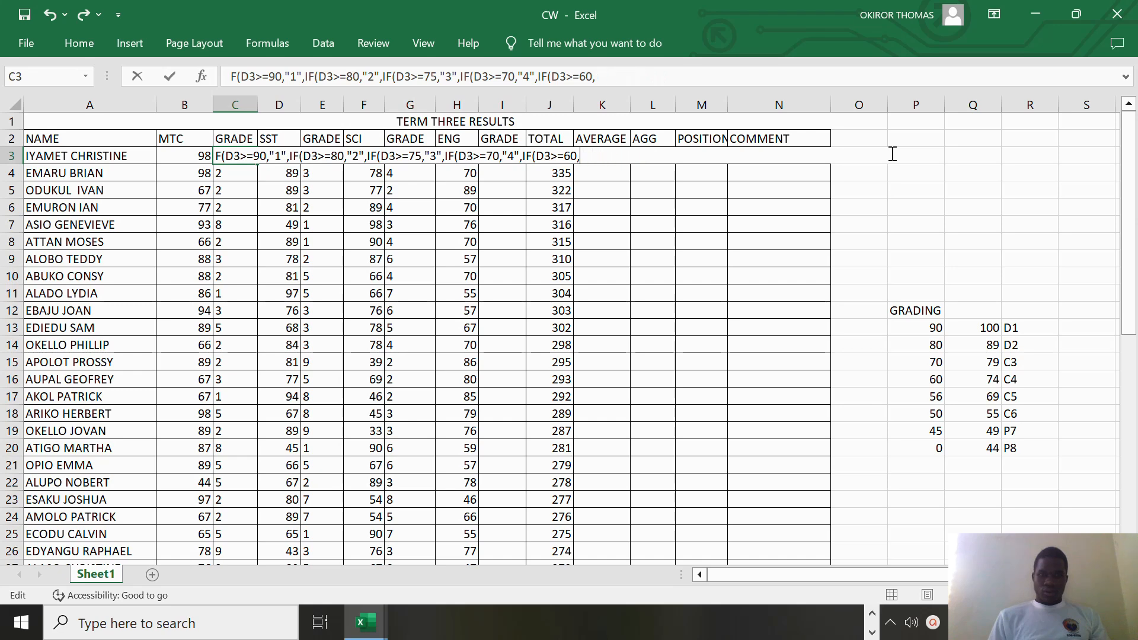
{"action": "key", "text": "BackSpace"}
{"action": "key", "text": "BackSpace"}
{"action": "key", "text": "BackSpace"}
{"action": "key", "text": "BackSpace"}
{"action": "key", "text": "BackSpace"}
{"action": "key", "text": "BackSpace"}
{"action": "key", "text": "BackSpace"}
{"action": "key", "text": "BackSpace"}
{"action": "key", "text": "BackSpace"}
{"action": "key", "text": "BackSpace"}
{"action": "key", "text": "BackSpace"}
{"action": "key", "text": "BackSpace"}
{"action": "key", "text": "BackSpace"}
{"action": "key", "text": "BackSpace"}
{"action": "key", "text": "BackSpace"}
{"action": "key", "text": "BackSpace"}
{"action": "key", "text": "BackSpace"}
{"action": "key", "text": "BackSpace"}
{"action": "key", "text": "BackSpace"}
{"action": "key", "text": "BackSpace"}
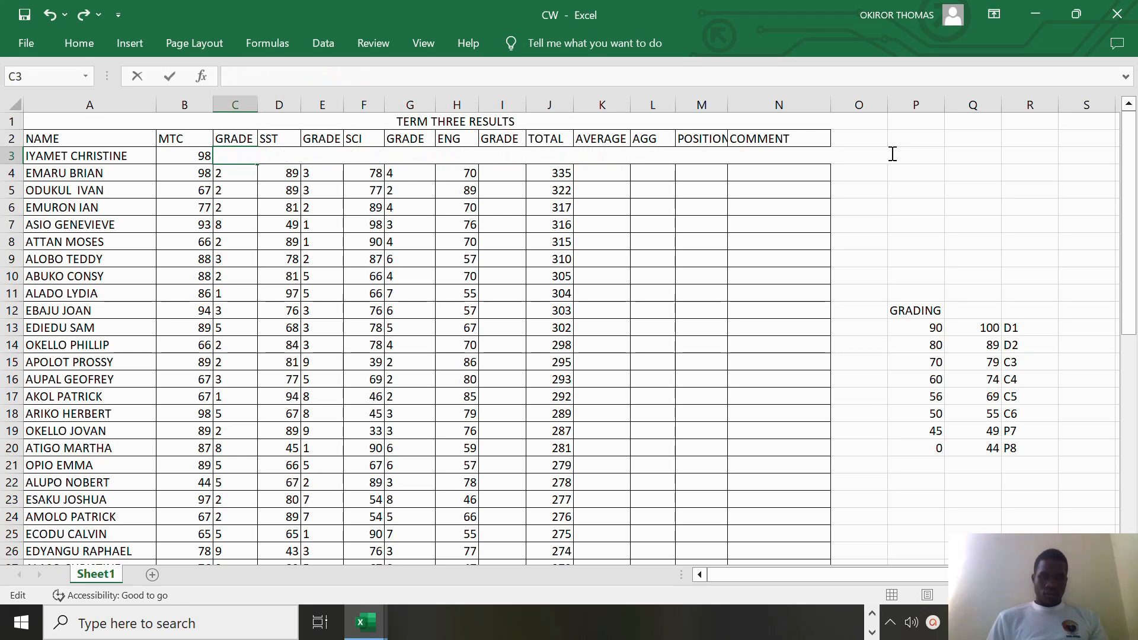
{"action": "left_click", "coordinate": [227, 190]}
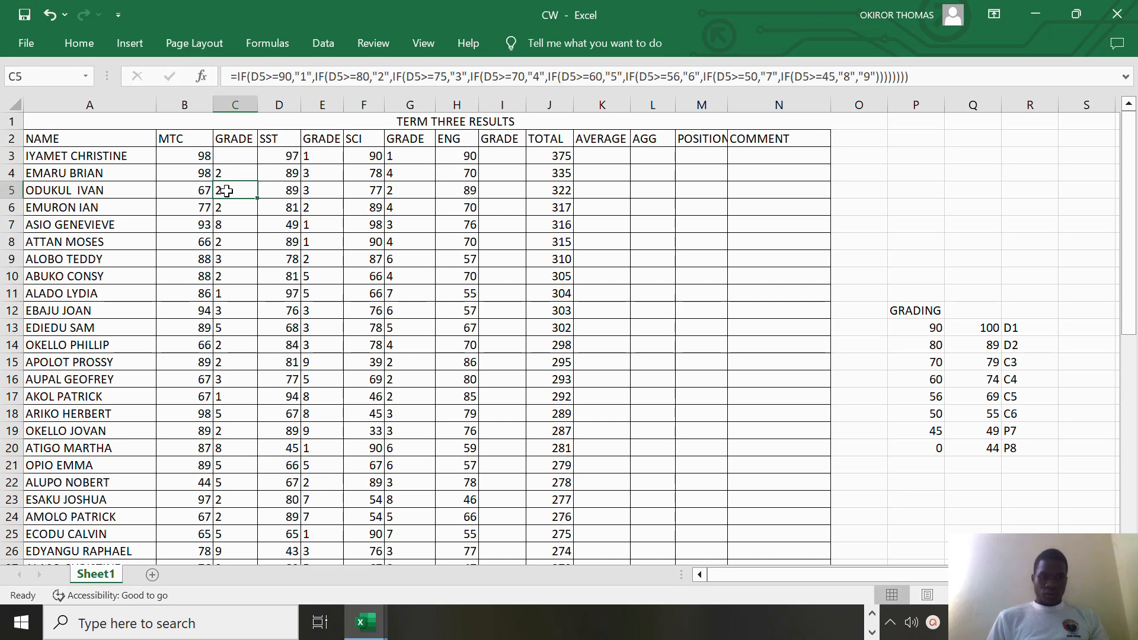
{"action": "left_click_drag", "start_coordinate": [242, 141], "coordinate": [237, 155]}
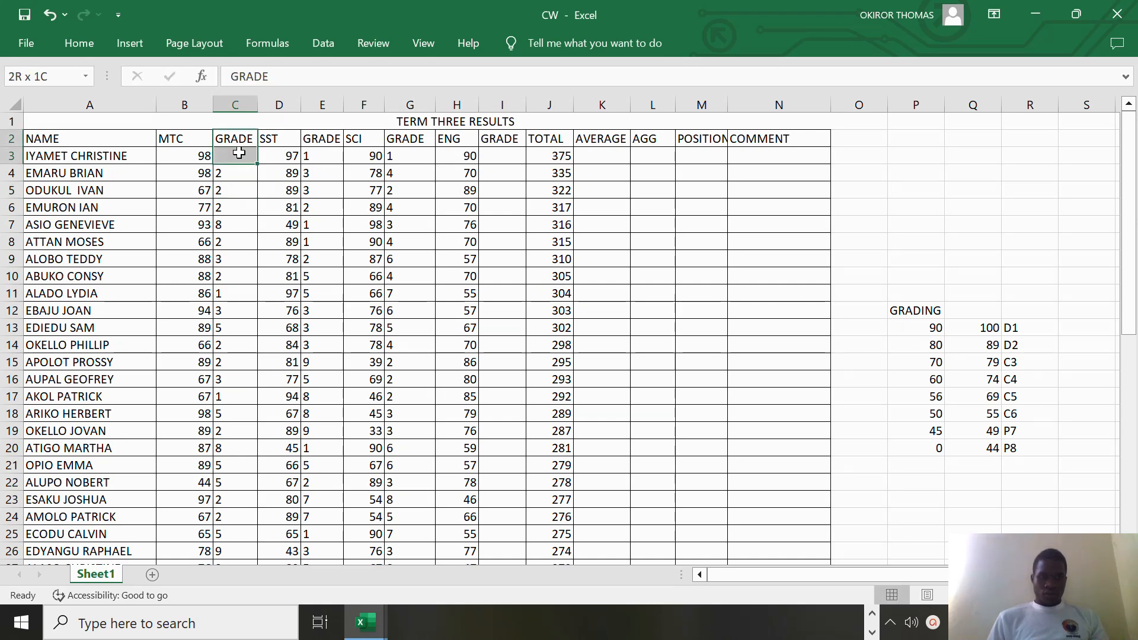
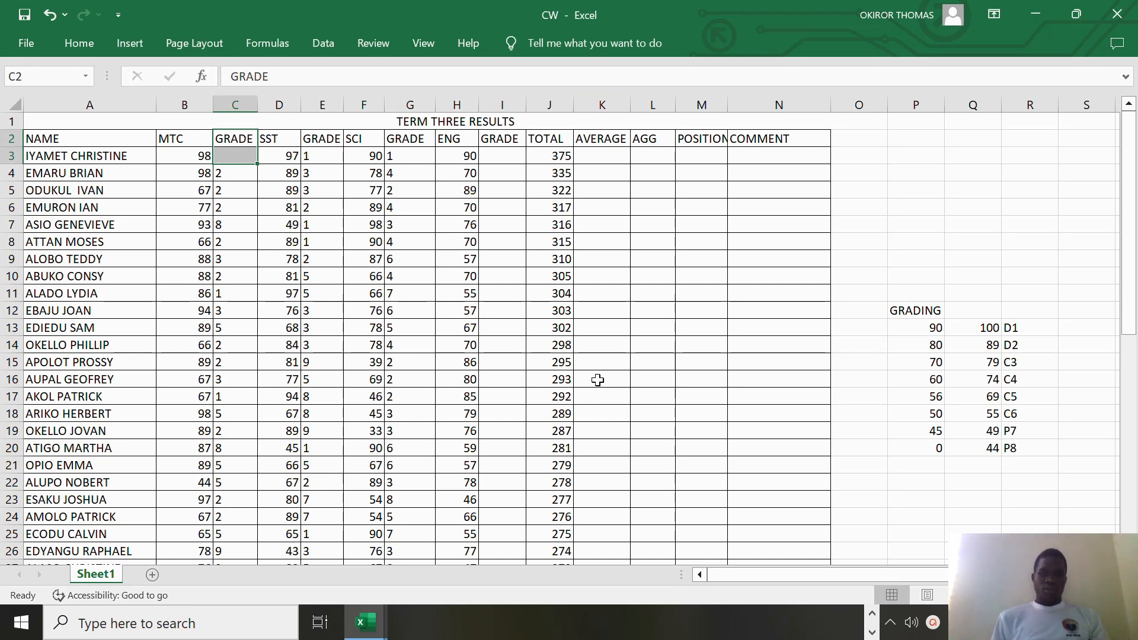
- Enter =IF in N3, the first pupil's COMMENT cell
{"action": "left_click", "coordinate": [759, 159]}
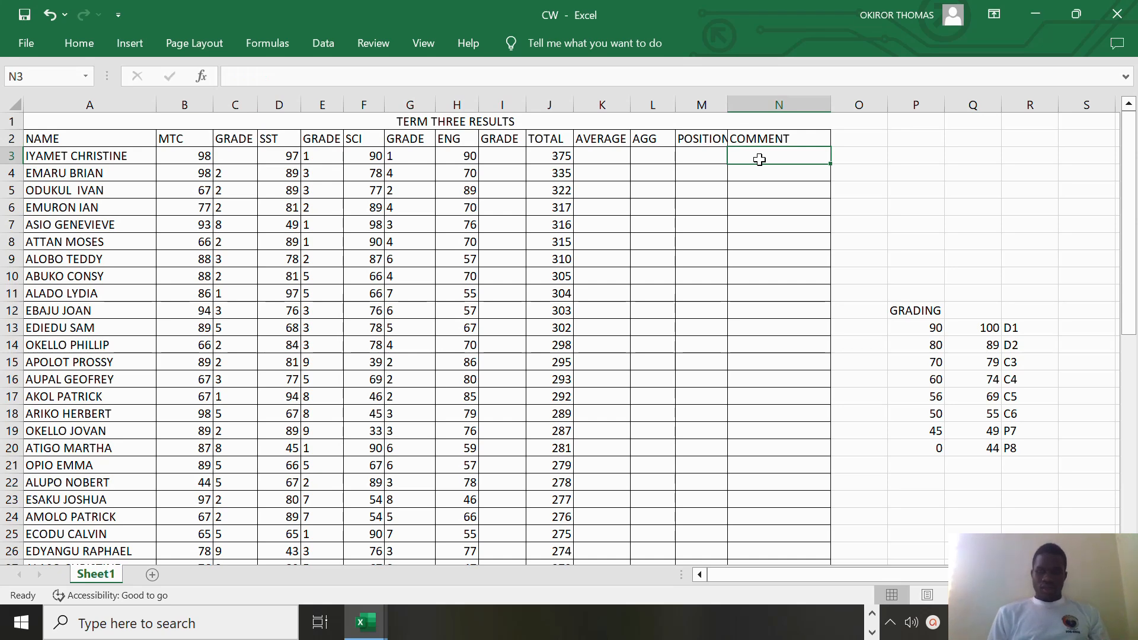
{"action": "type", "text": "+"}
{"action": "key", "text": "BackSpace"}
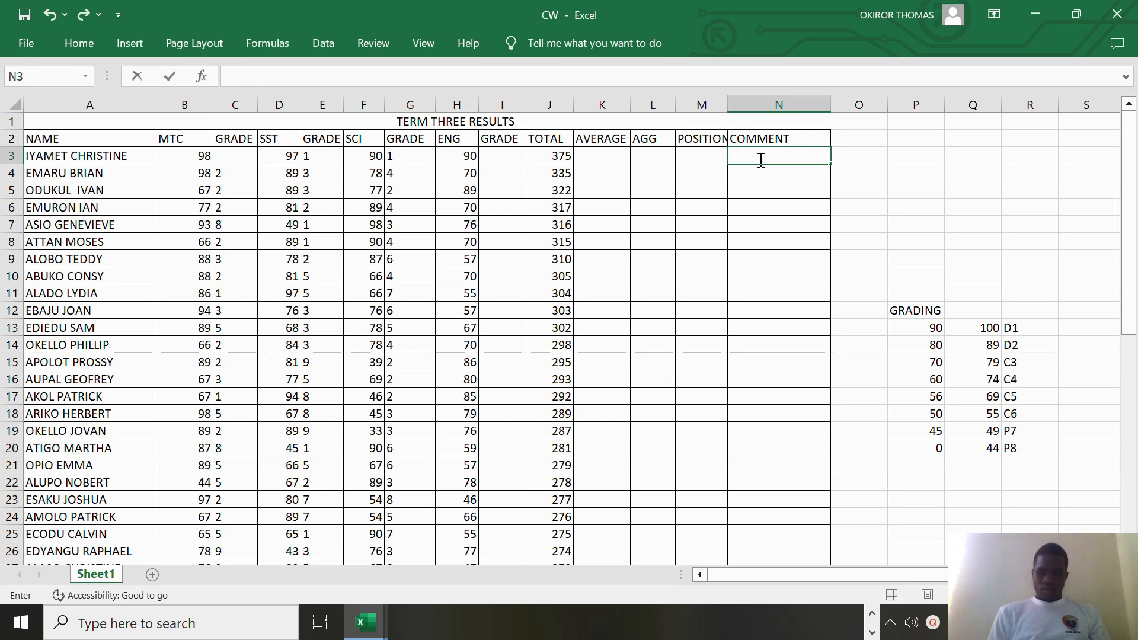
{"action": "type", "text": "="}
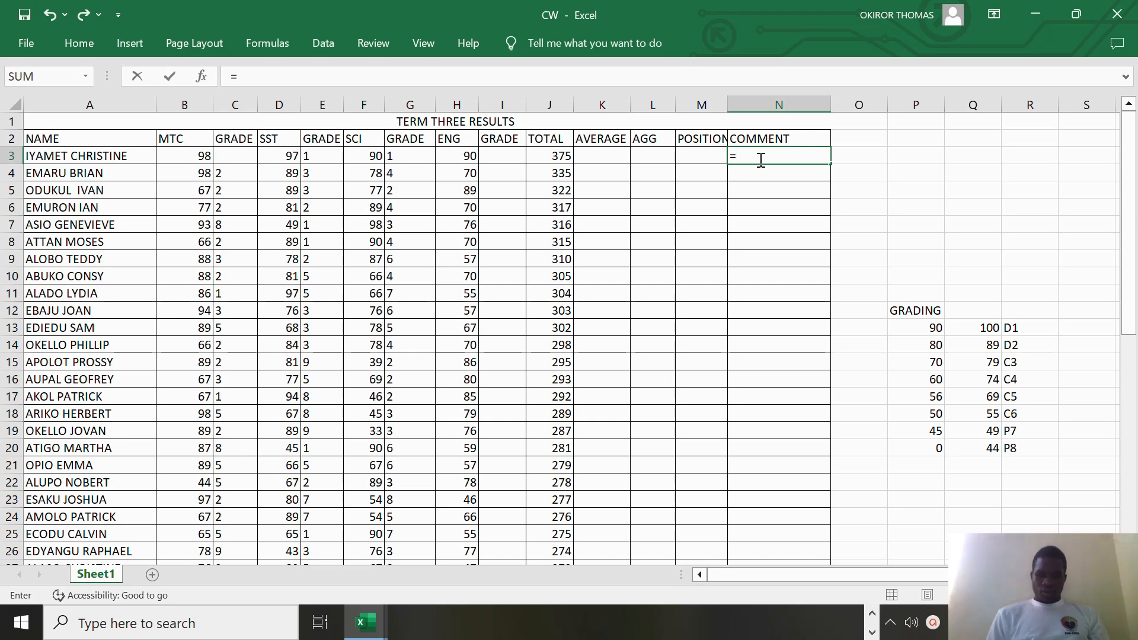
{"action": "type", "text": "IF"}
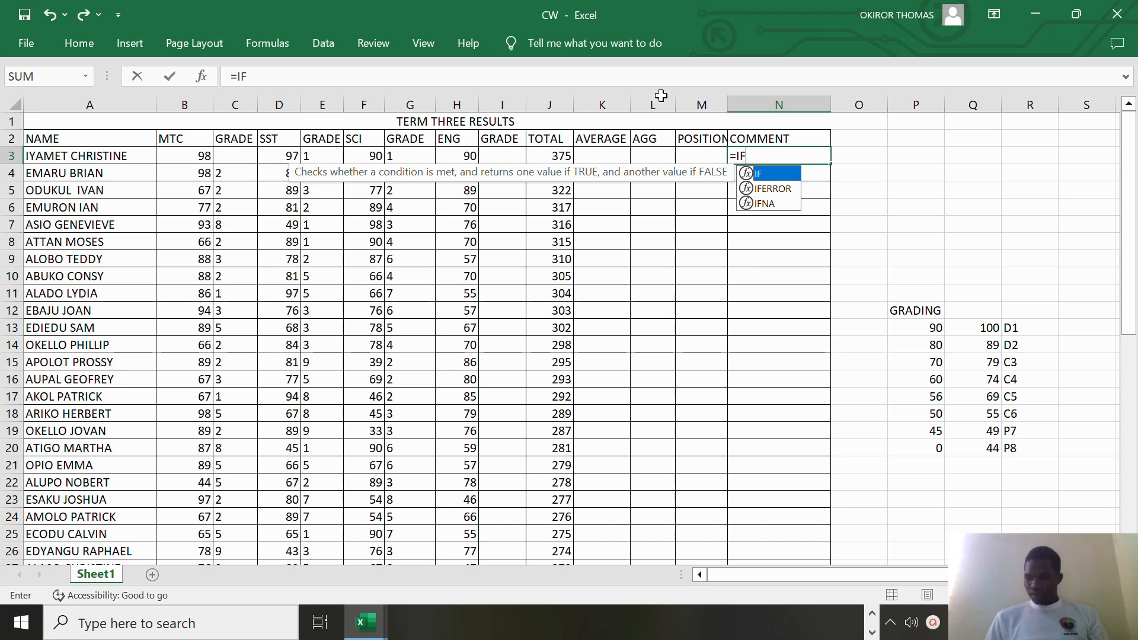
- Insert the AVERAGE function in K3 as =AVERAGE(B3,D3,F3,H3) to average the first pupil's MTC, SST, SCI and ENG marks
{"action": "left_click", "coordinate": [588, 154]}
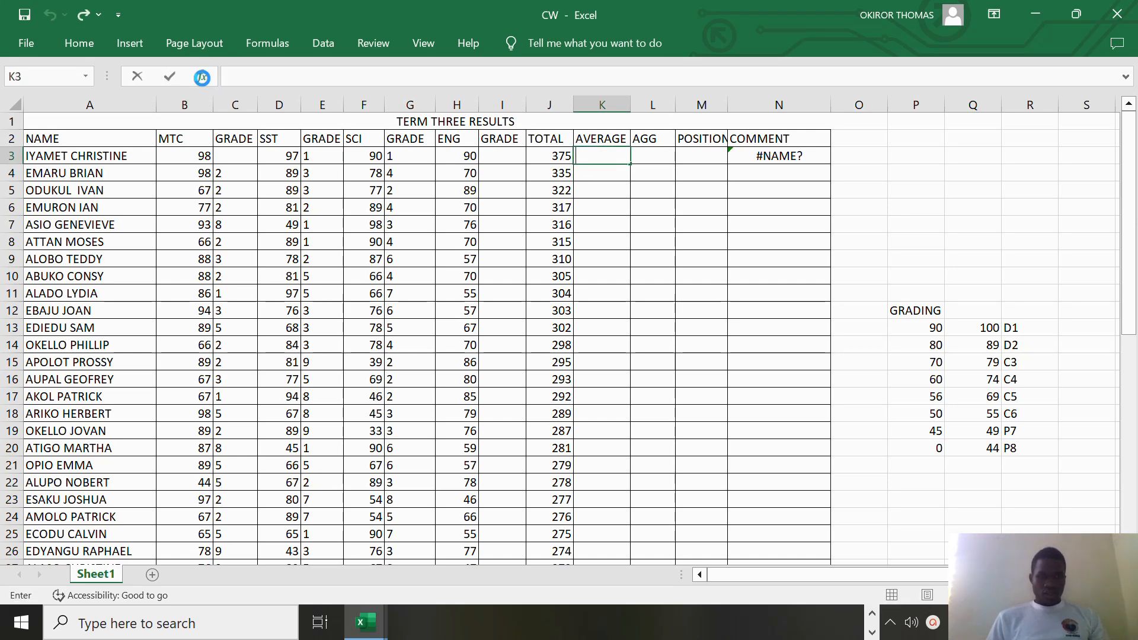
{"action": "left_click", "coordinate": [201, 78]}
{"action": "left_click", "coordinate": [589, 431]}
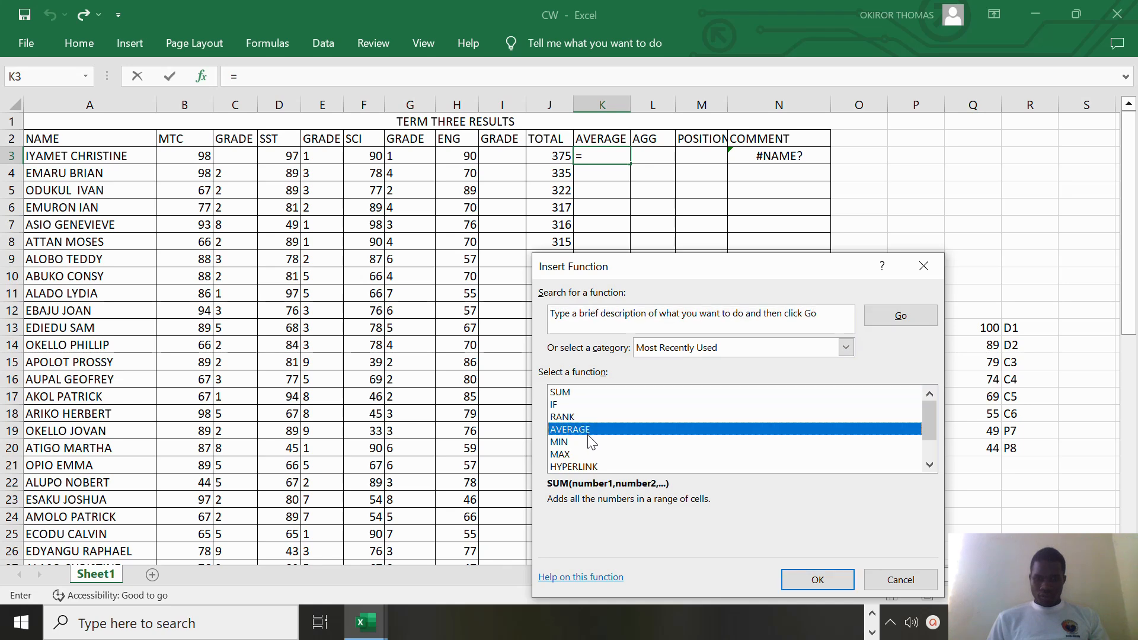
{"action": "left_click", "coordinate": [815, 580]}
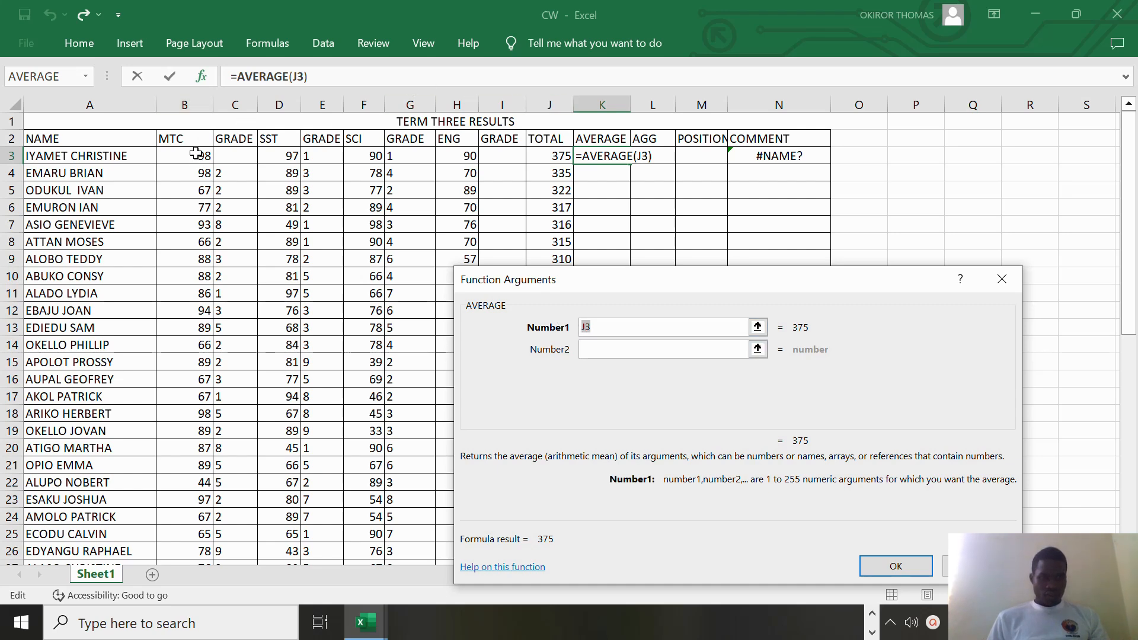
{"action": "left_click", "coordinate": [196, 154]}
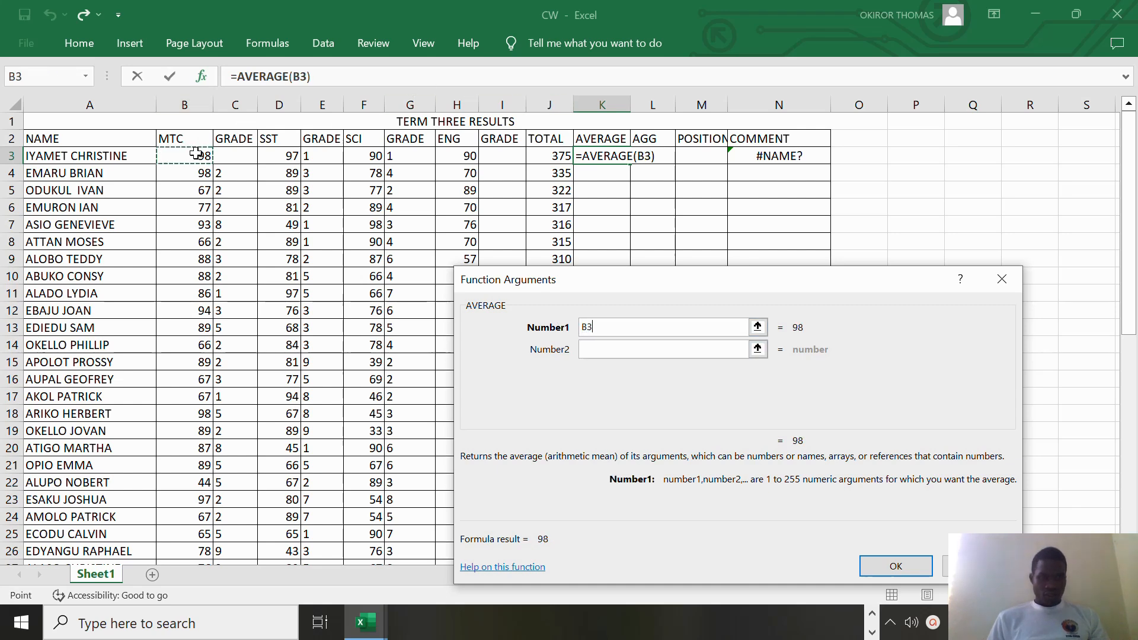
{"action": "left_click", "coordinate": [610, 349]}
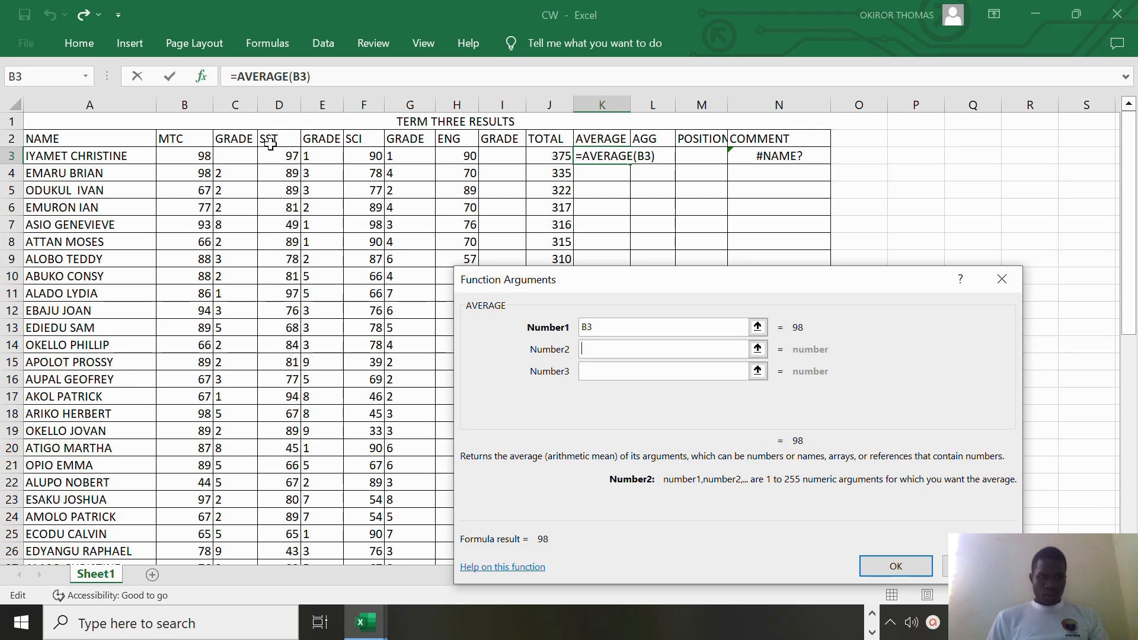
{"action": "left_click", "coordinate": [289, 158]}
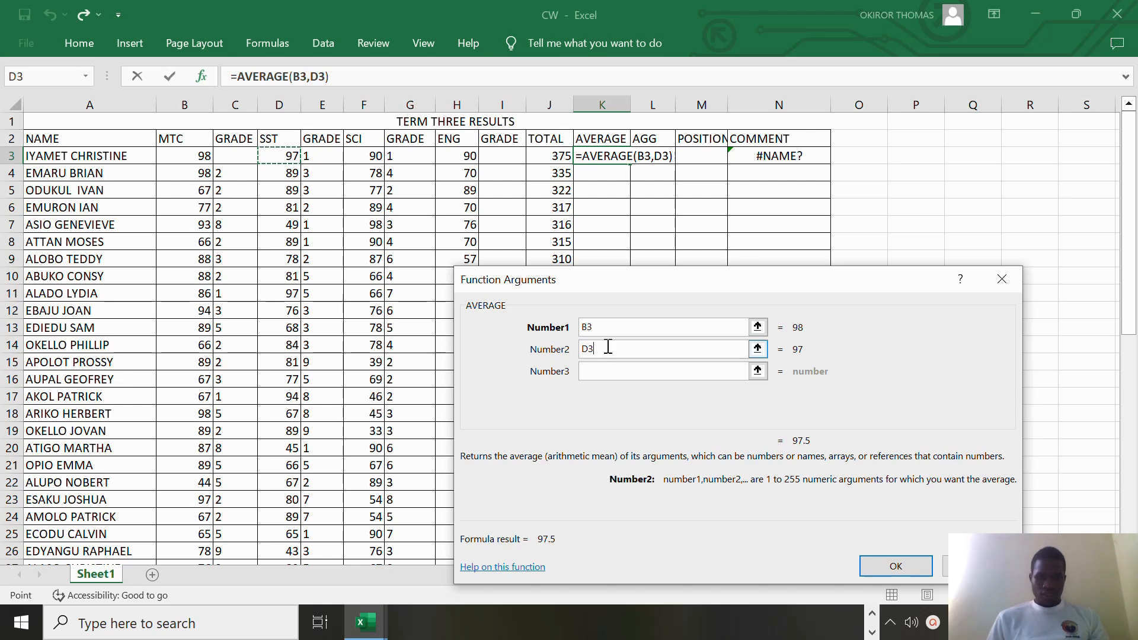
{"action": "left_click", "coordinate": [599, 371]}
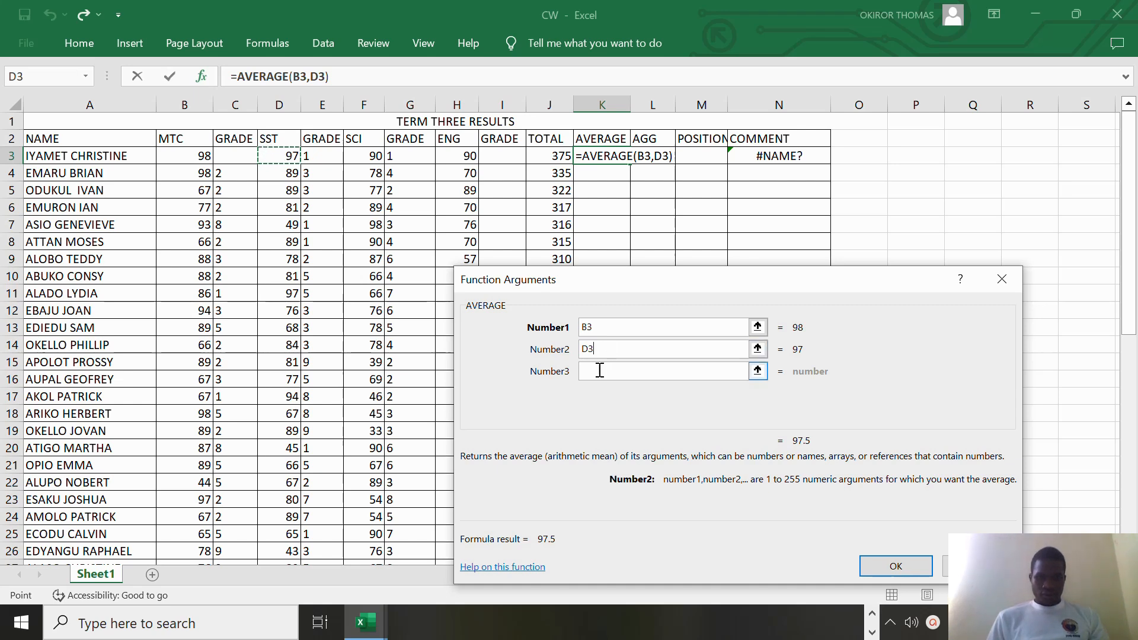
{"action": "left_click", "coordinate": [369, 160]}
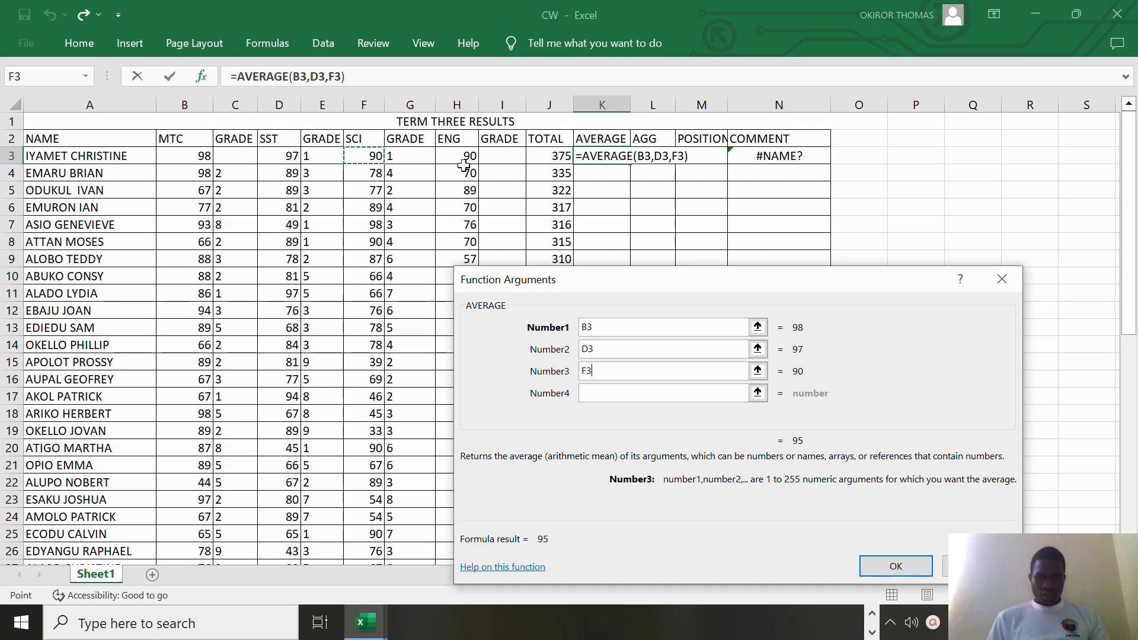
{"action": "left_click", "coordinate": [605, 393]}
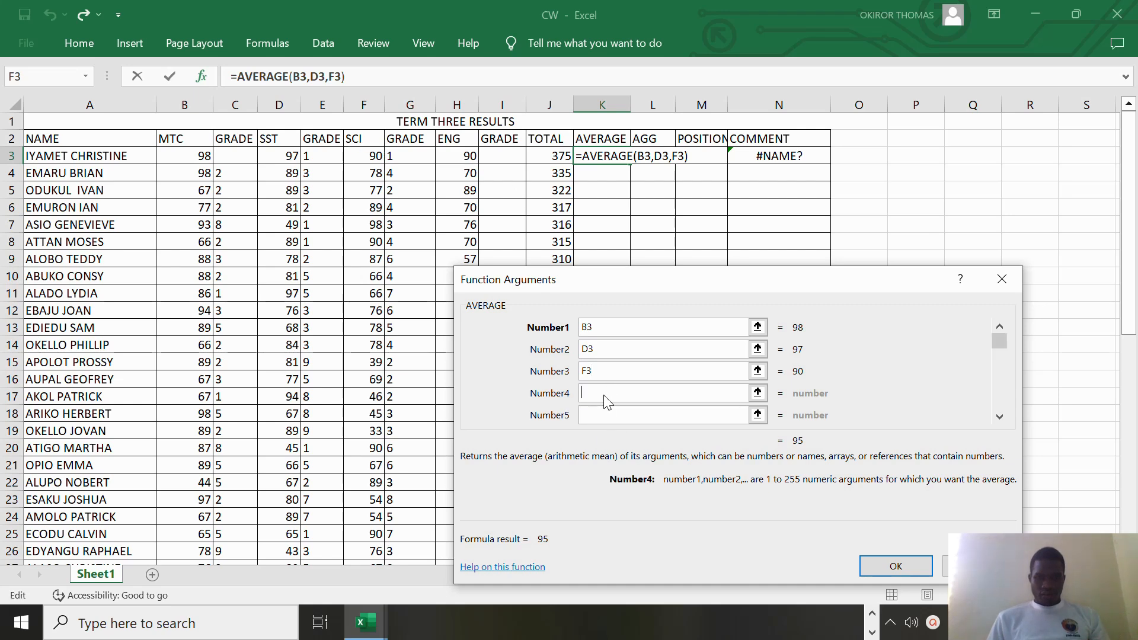
{"action": "left_click", "coordinate": [458, 155]}
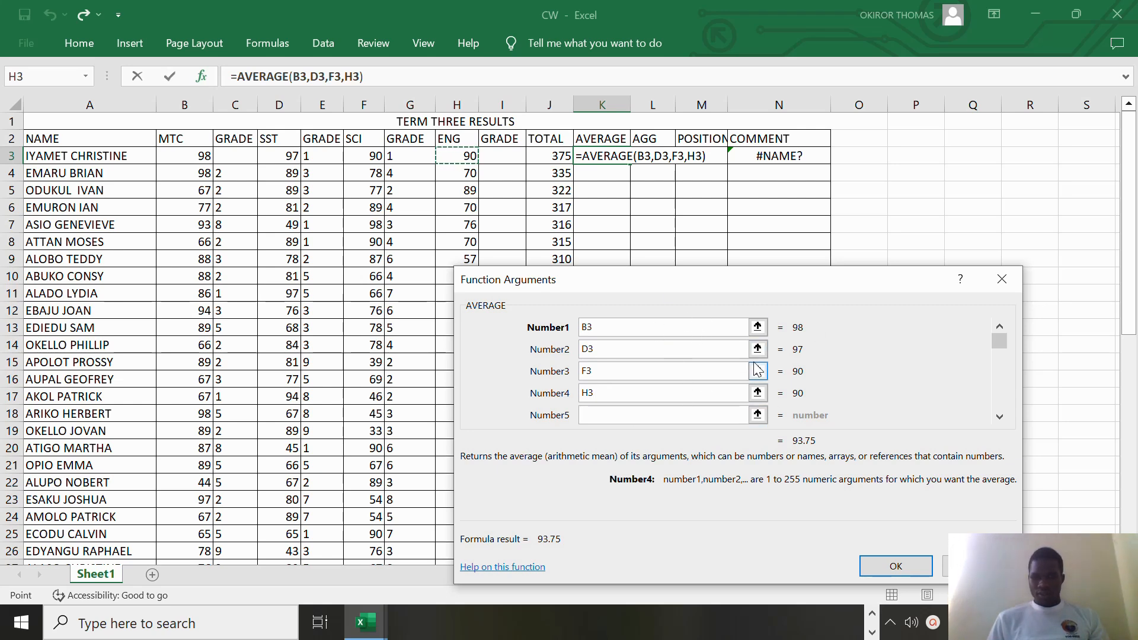
{"action": "left_click", "coordinate": [876, 560]}
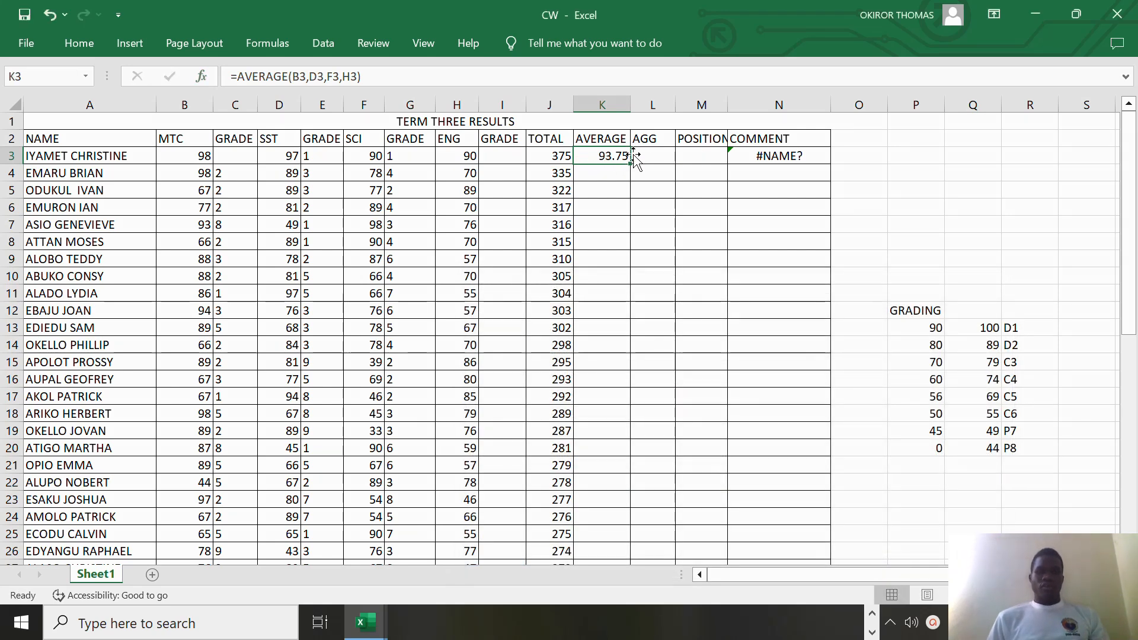
- Fill the K3 average formula down the AVERAGE column through row 51
{"action": "left_click_drag", "start_coordinate": [630, 163], "coordinate": [611, 522]}
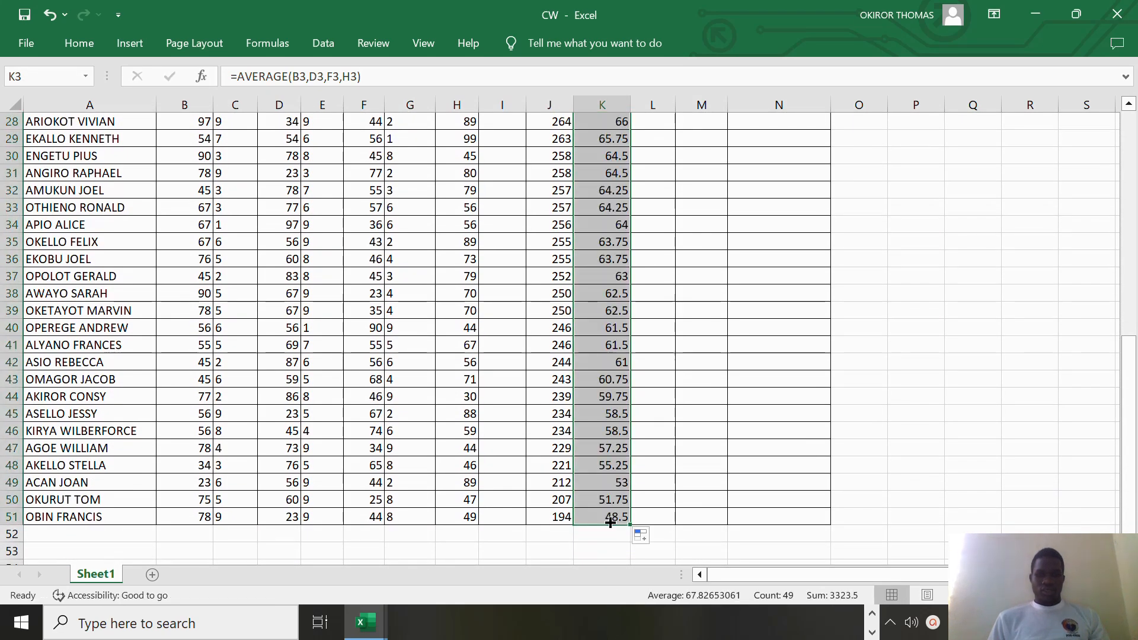
{"action": "scroll", "coordinate": [740, 436], "scroll_direction": "up", "scroll_amount": 9}
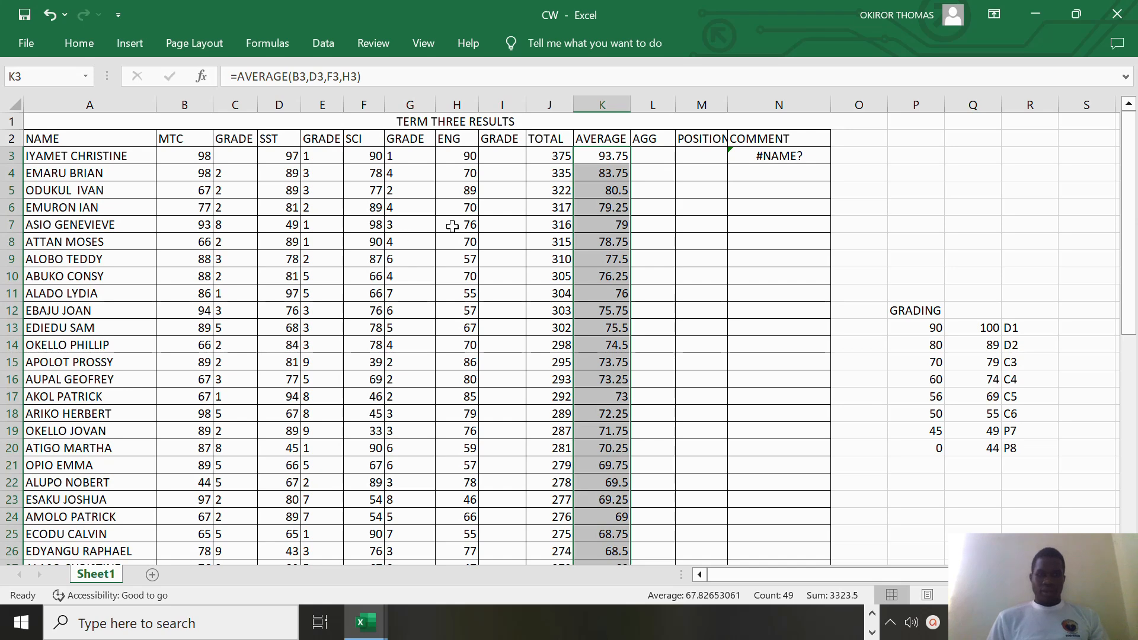
{"action": "left_click", "coordinate": [655, 157]}
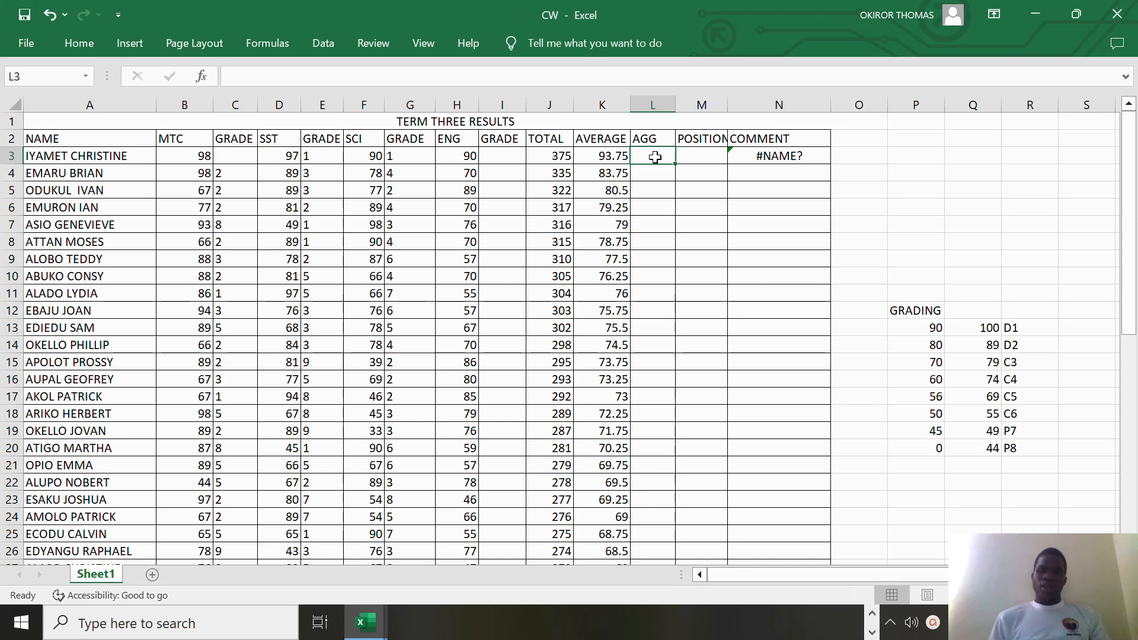
- Move the MTC grade formula from C4 up into C3 and check the contents of cells C3 to C5
{"action": "left_click", "coordinate": [230, 170]}
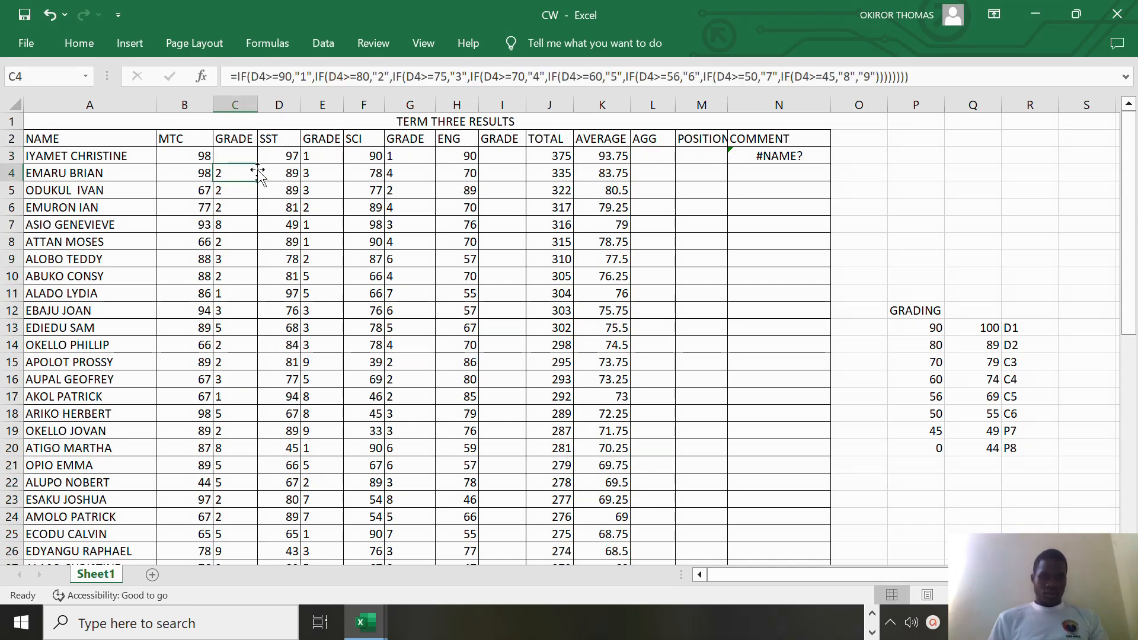
{"action": "left_click_drag", "start_coordinate": [257, 173], "coordinate": [256, 149]}
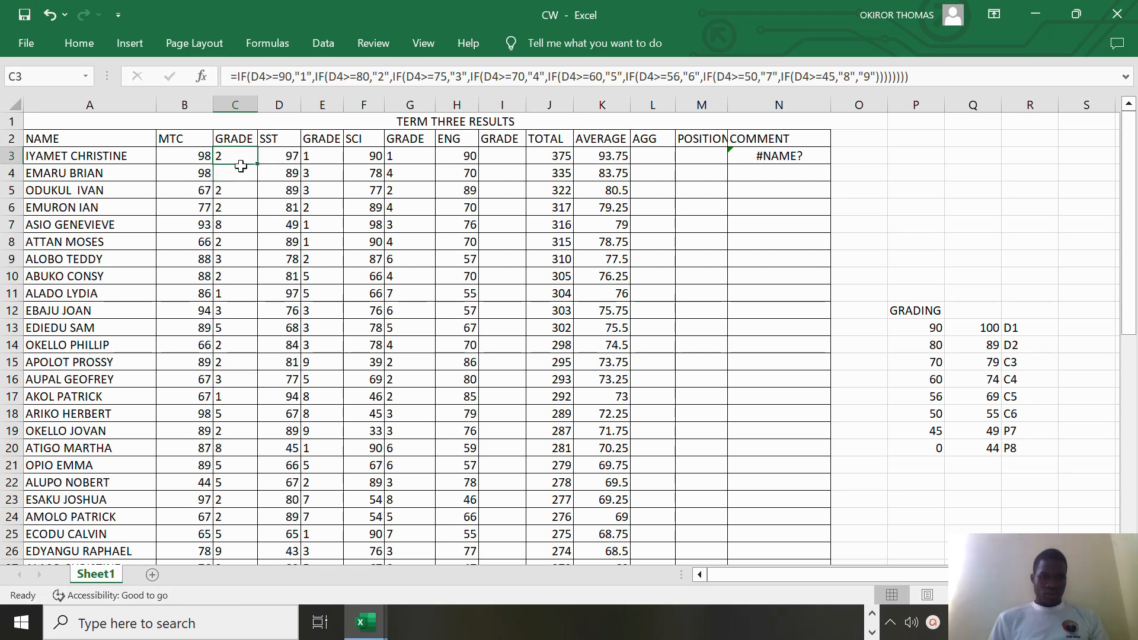
{"action": "left_click", "coordinate": [240, 171]}
{"action": "left_click", "coordinate": [241, 156]}
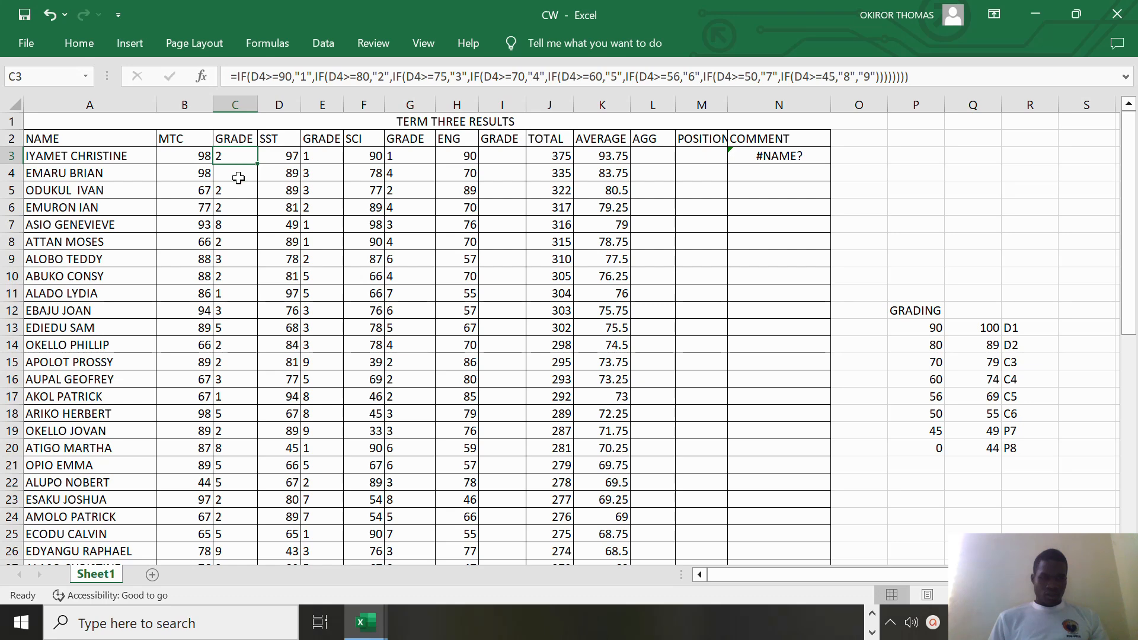
{"action": "left_click", "coordinate": [239, 173]}
{"action": "left_click", "coordinate": [234, 190]}
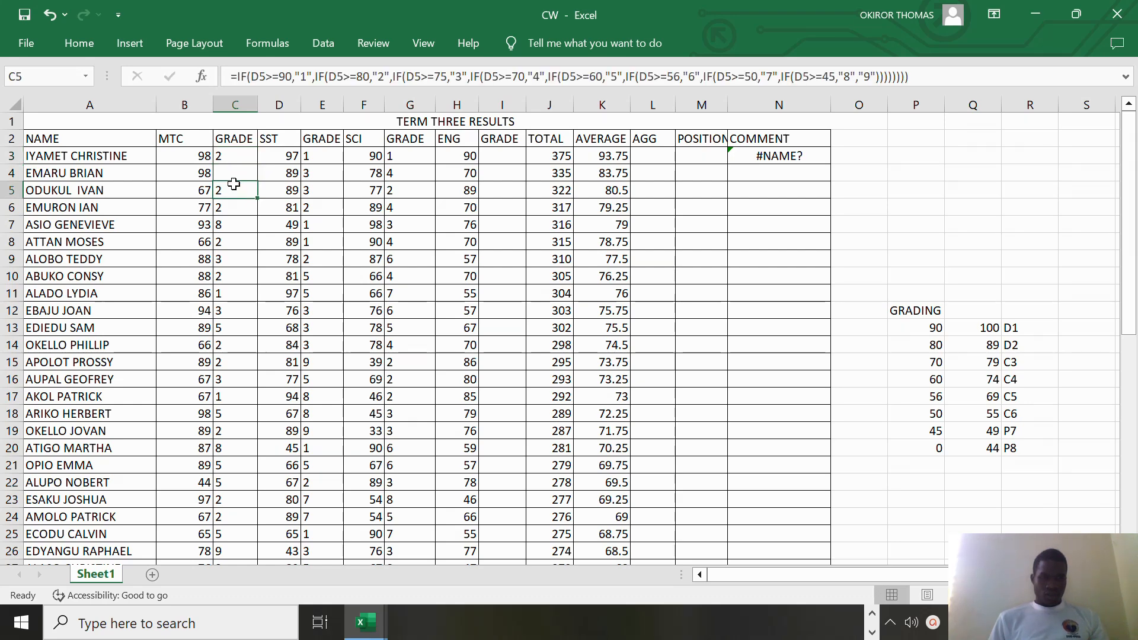
- Reopen the COMMENT formula in N3 and extend it with the condition K3>60 as the IF logical test
{"action": "left_click", "coordinate": [243, 157]}
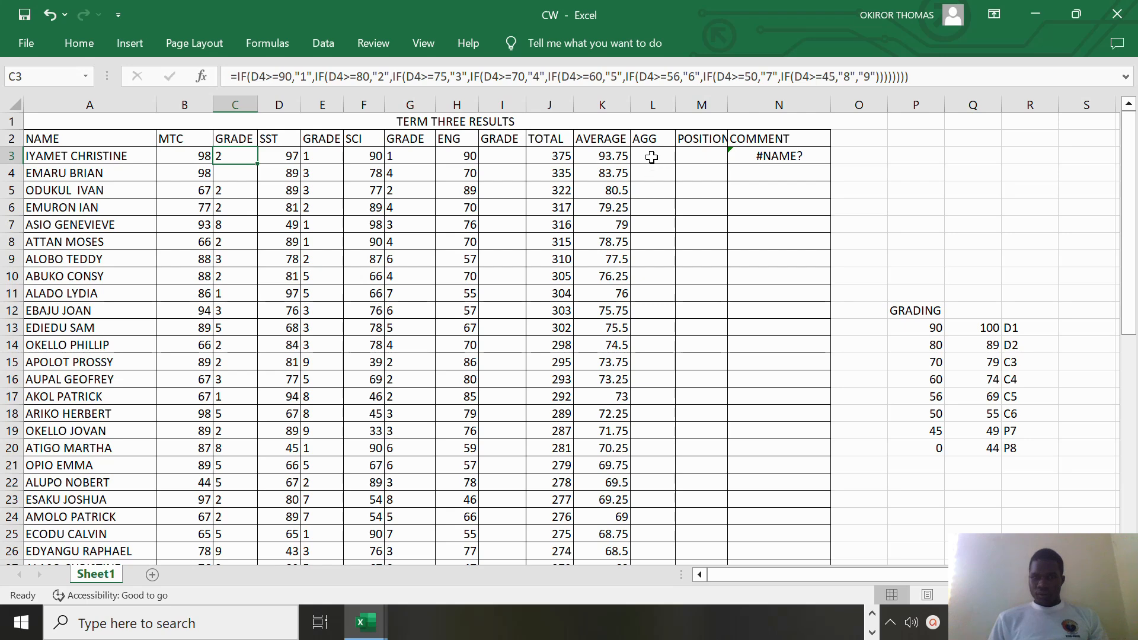
{"action": "left_click", "coordinate": [758, 158]}
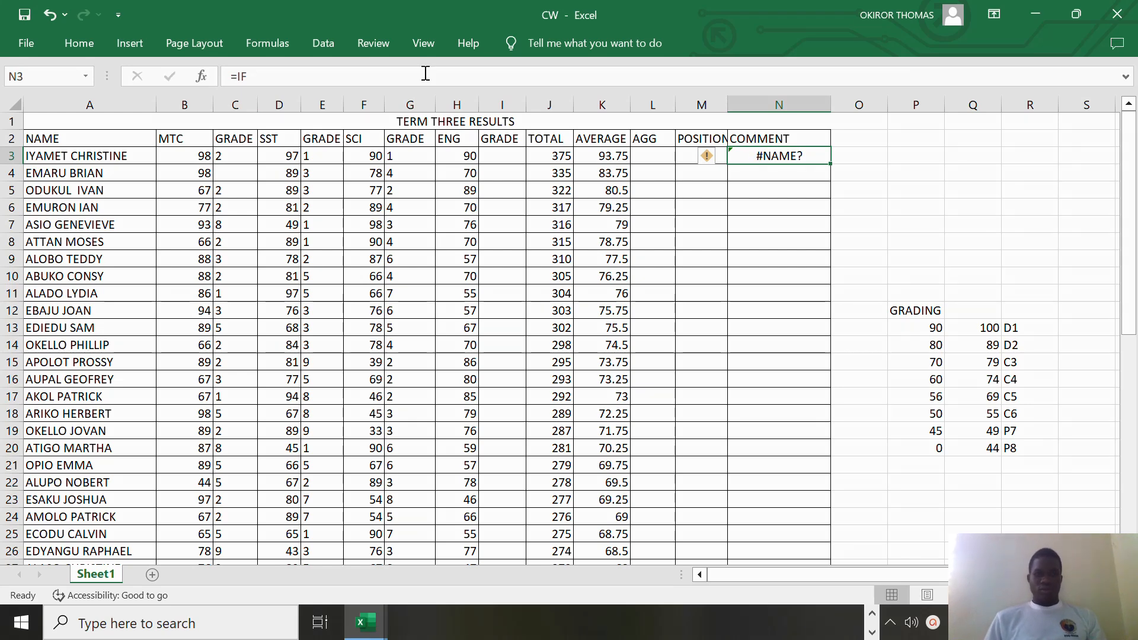
{"action": "left_click", "coordinate": [280, 79]}
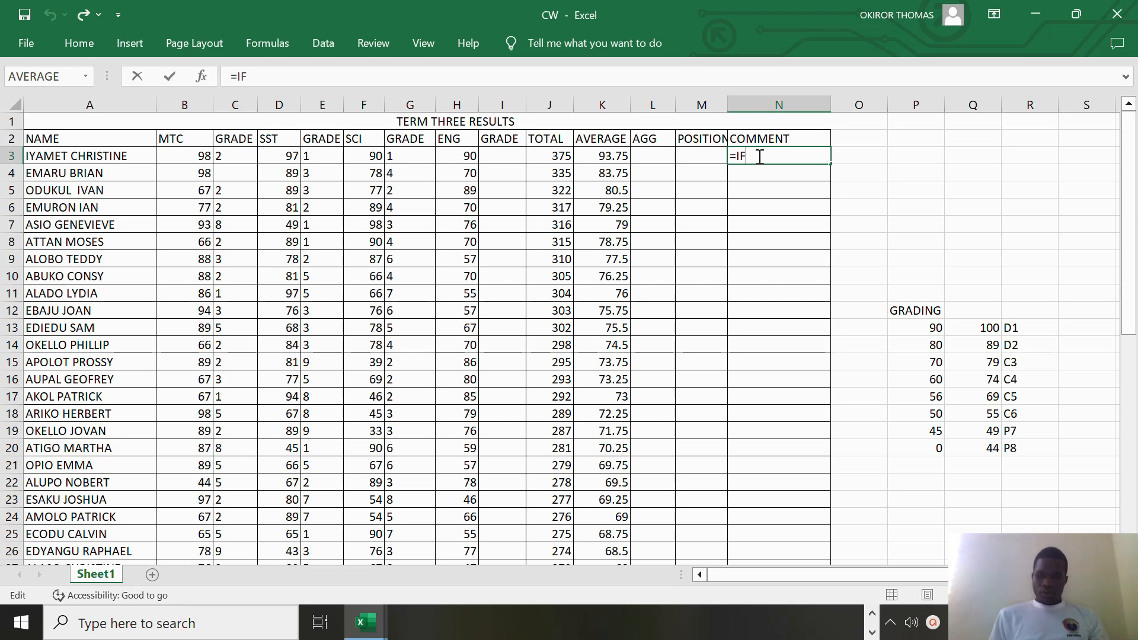
{"action": "type", "text": "9"}
{"action": "key", "text": "BackSpace"}
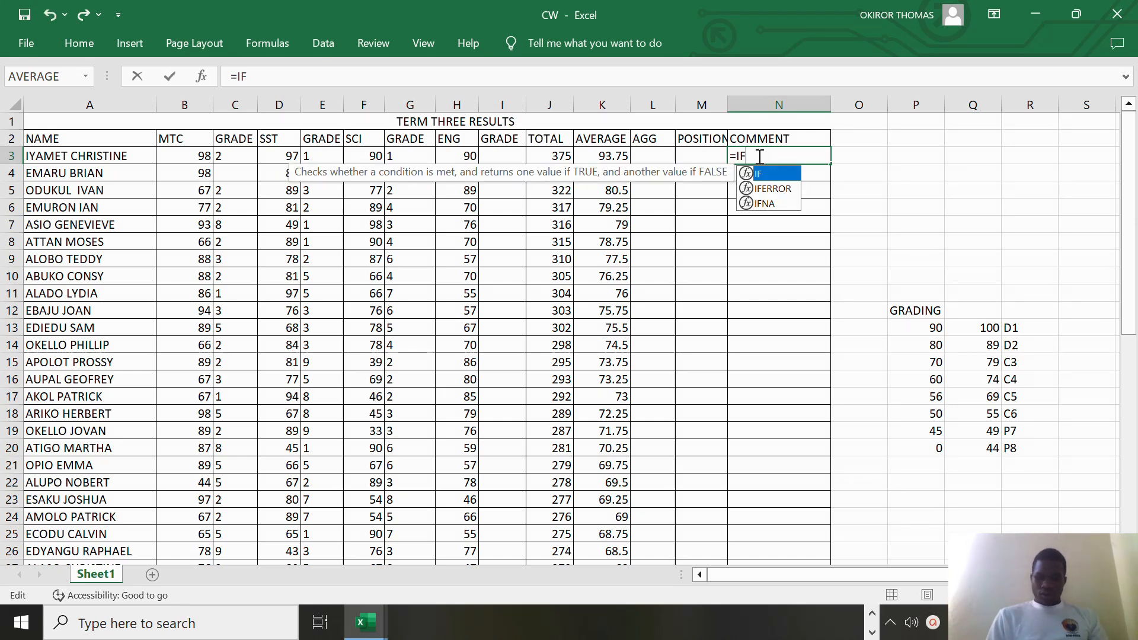
{"action": "type", "text": "("}
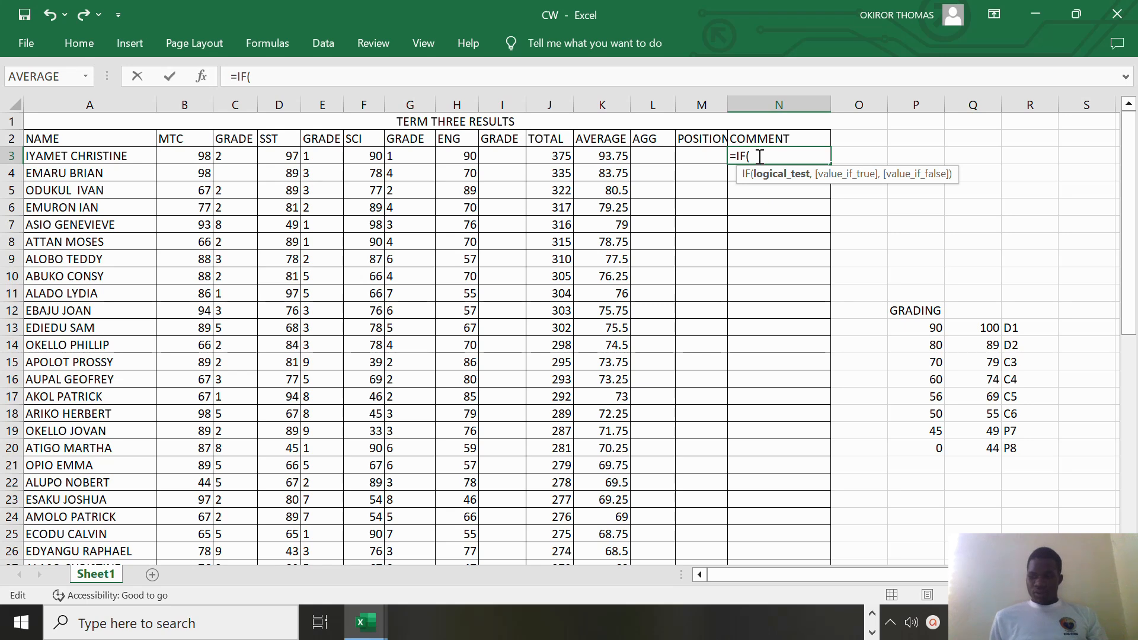
{"action": "left_click", "coordinate": [601, 157]}
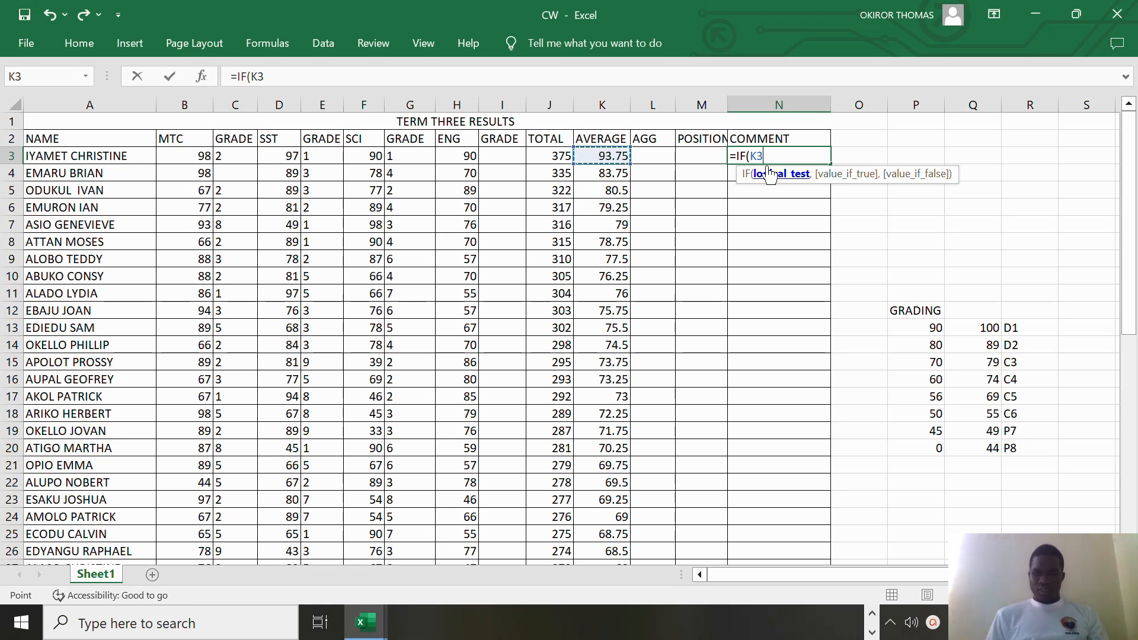
{"action": "type", "text": ">"}
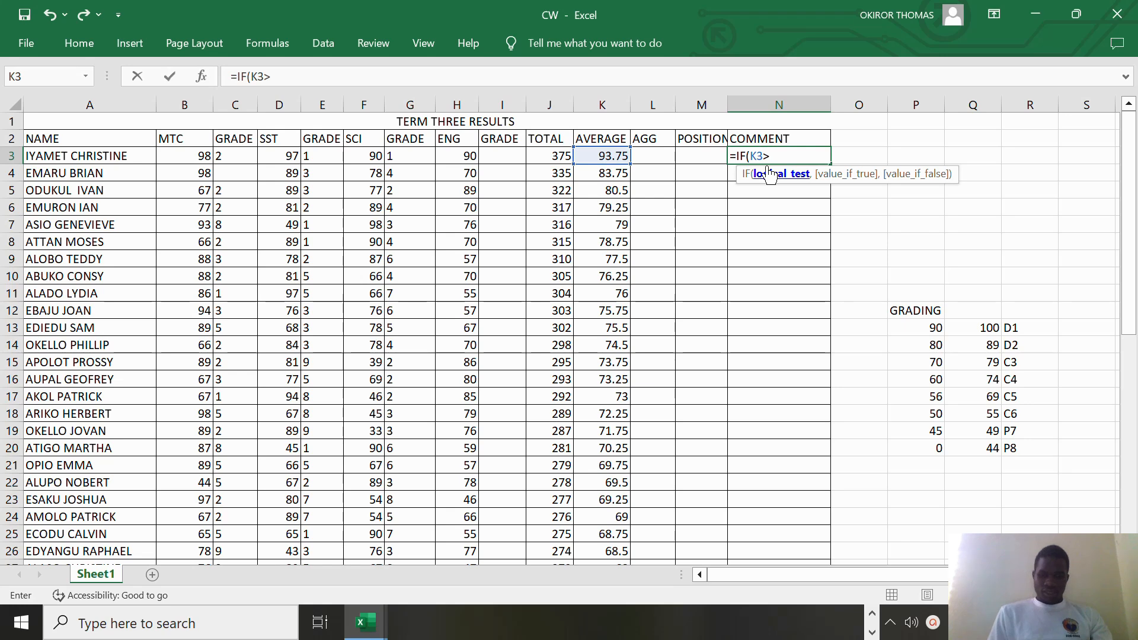
{"action": "type", "text": "60"}
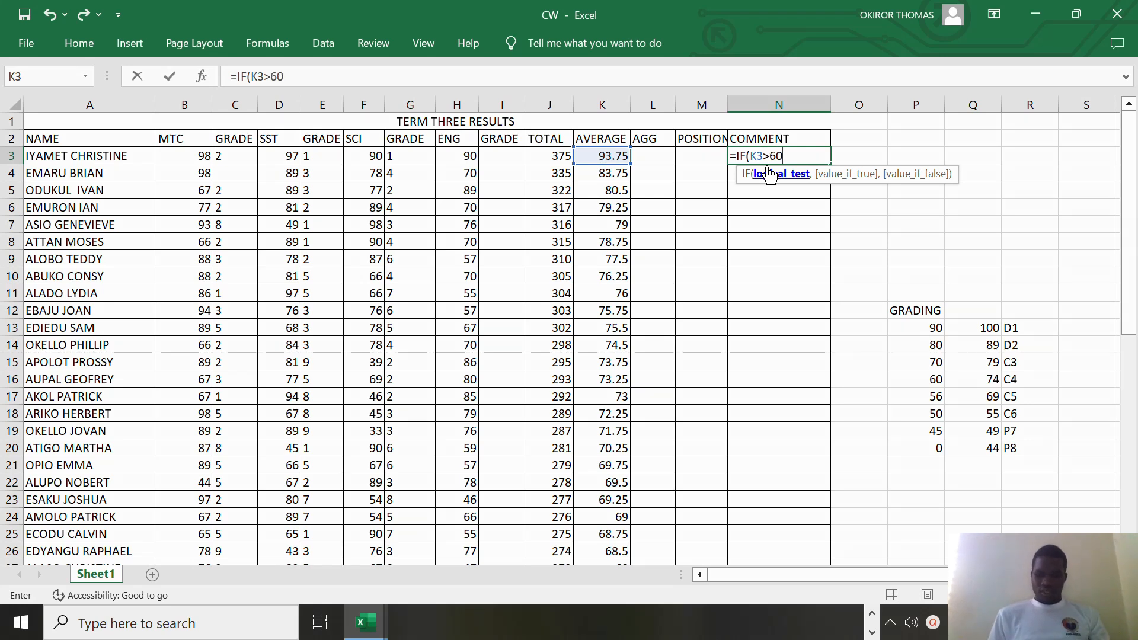
{"action": "type", "text": ","}
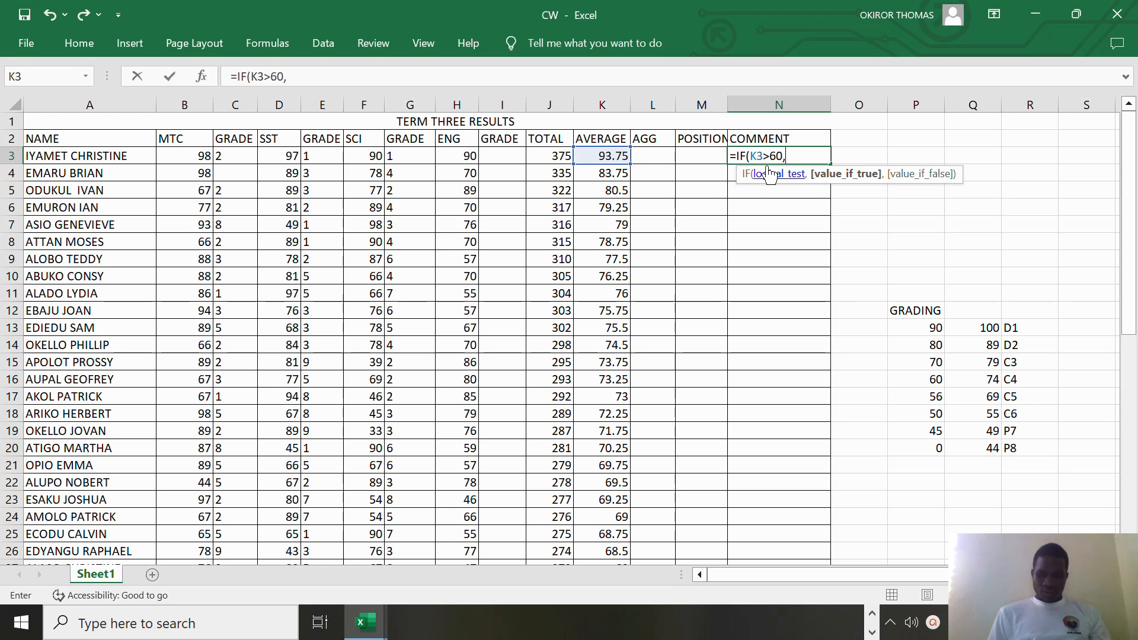
- Complete the N3 IF formula to return "PROMOTED" when the condition is true and "REPEAT" otherwise
{"action": "type", "text": "\""}
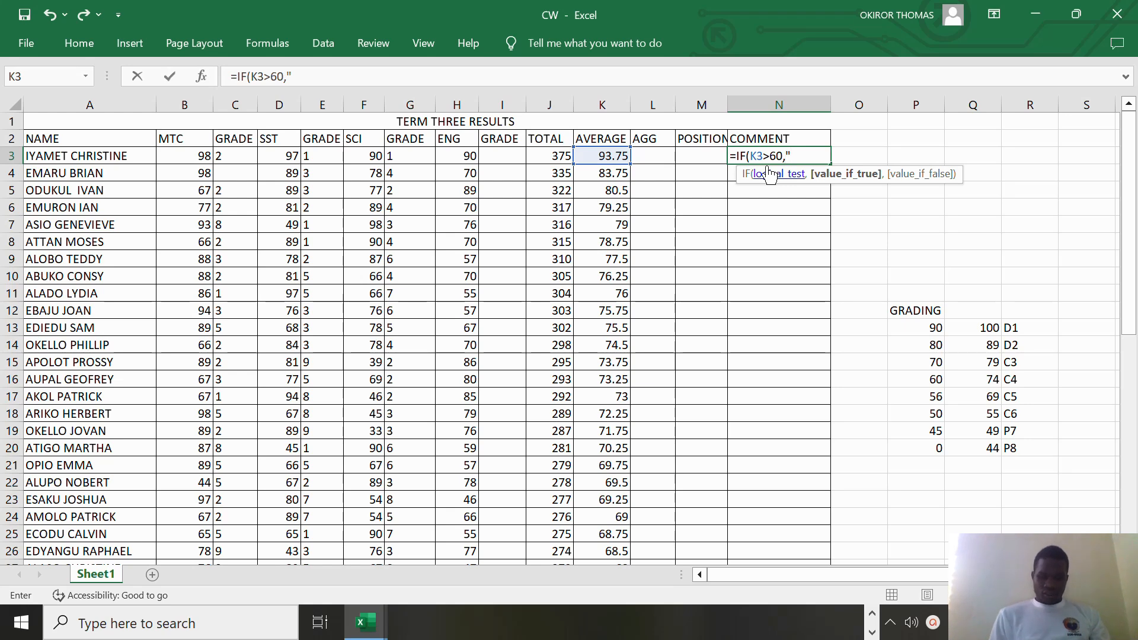
{"action": "type", "text": "PROMO"}
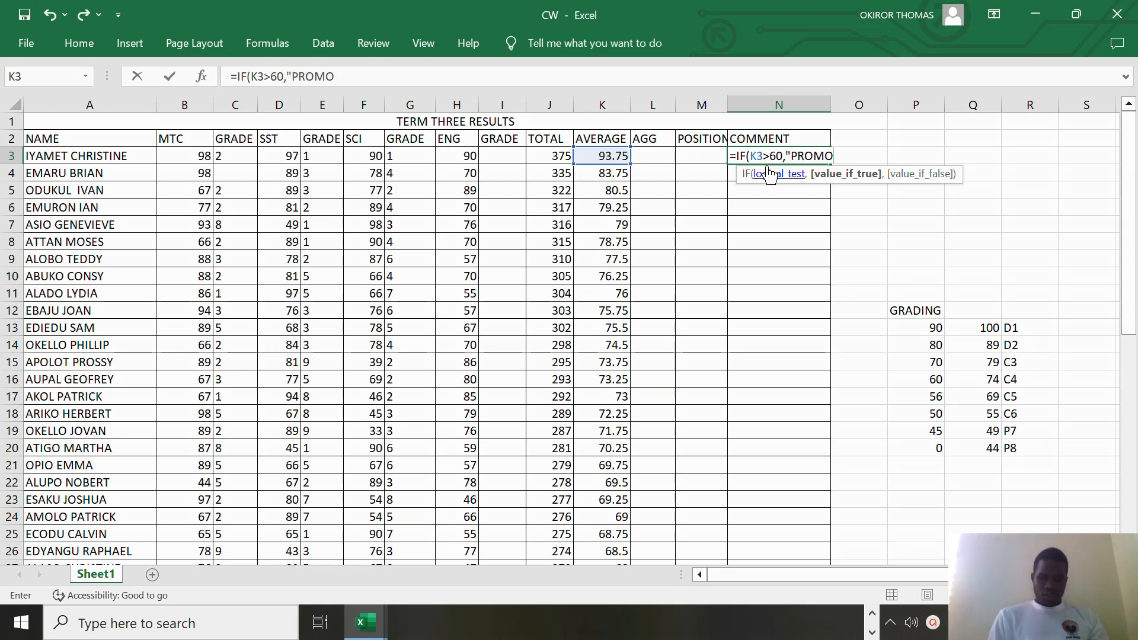
{"action": "type", "text": "TED"}
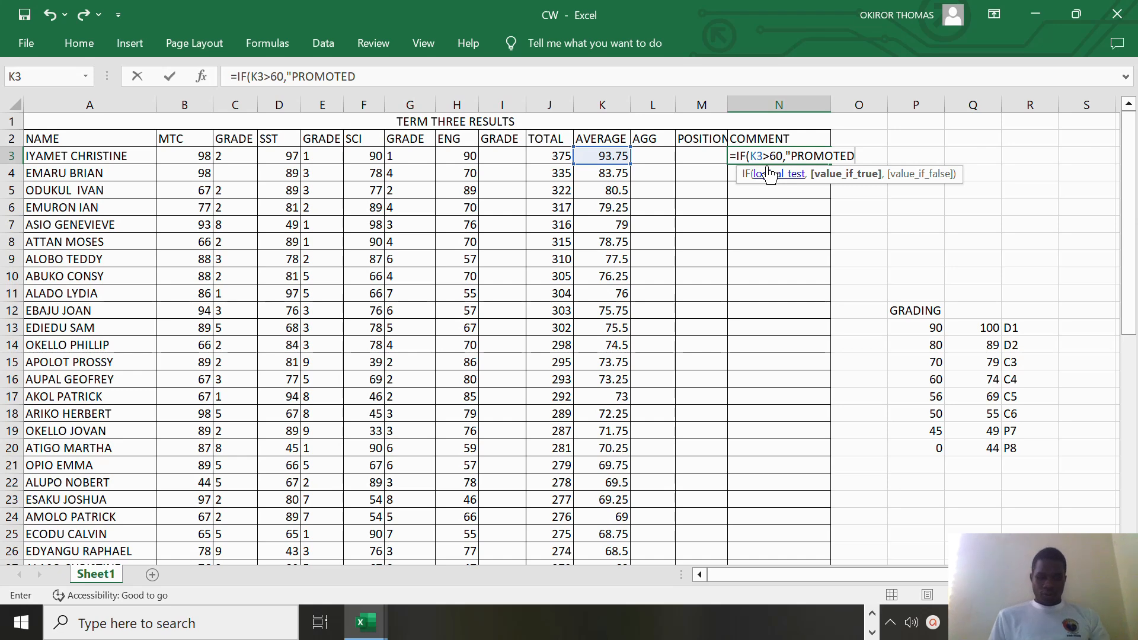
{"action": "type", "text": "\""}
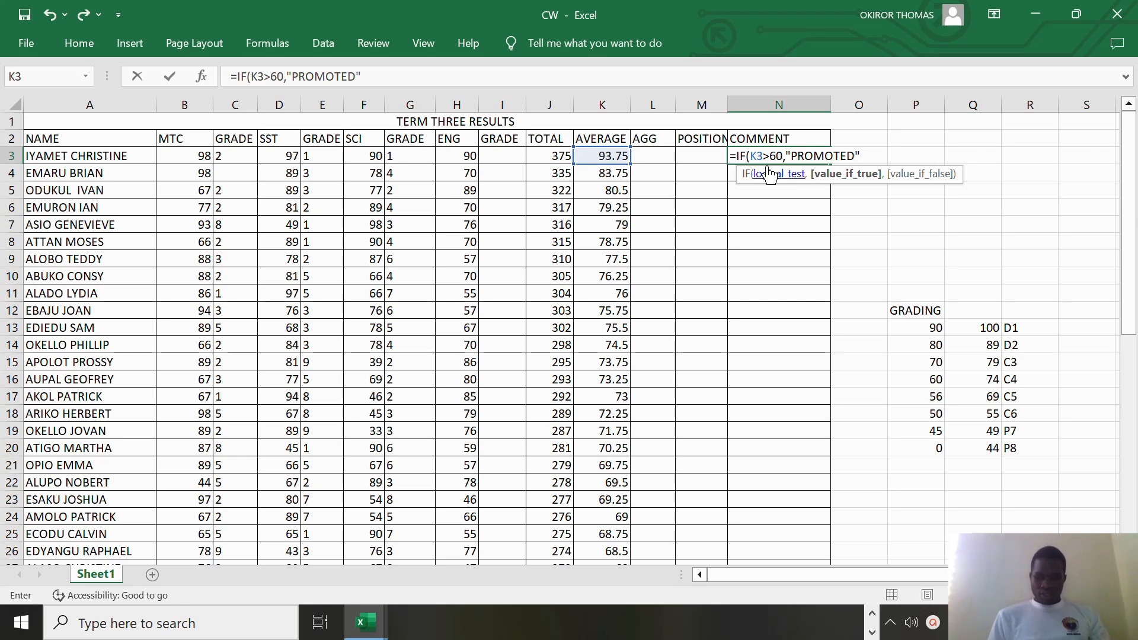
{"action": "type", "text": ","}
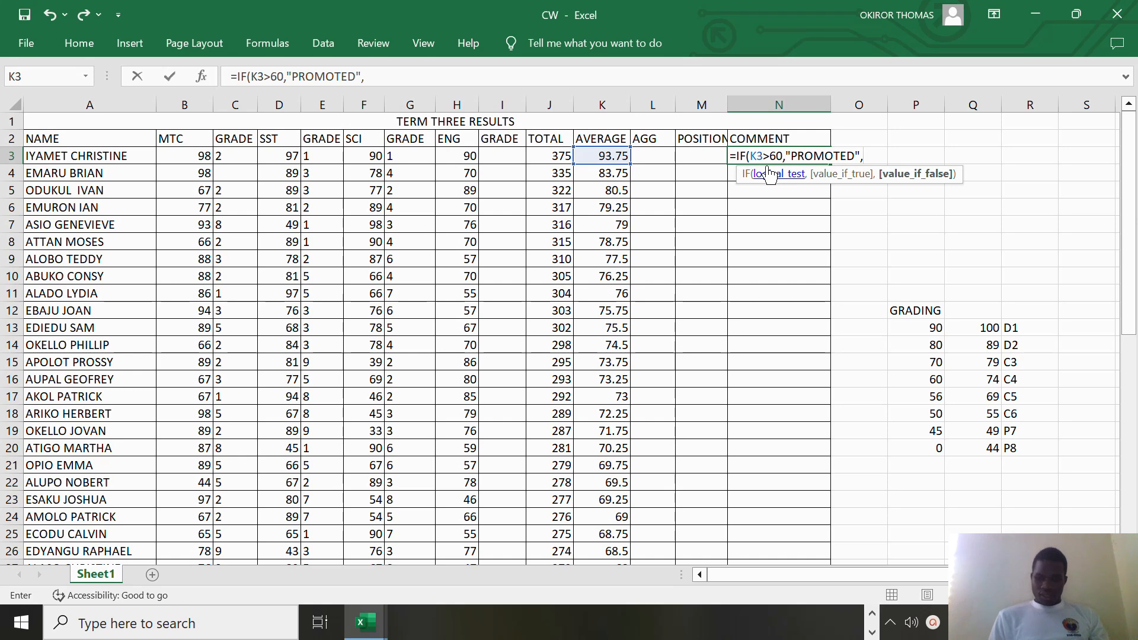
{"action": "type", "text": "\"RE"}
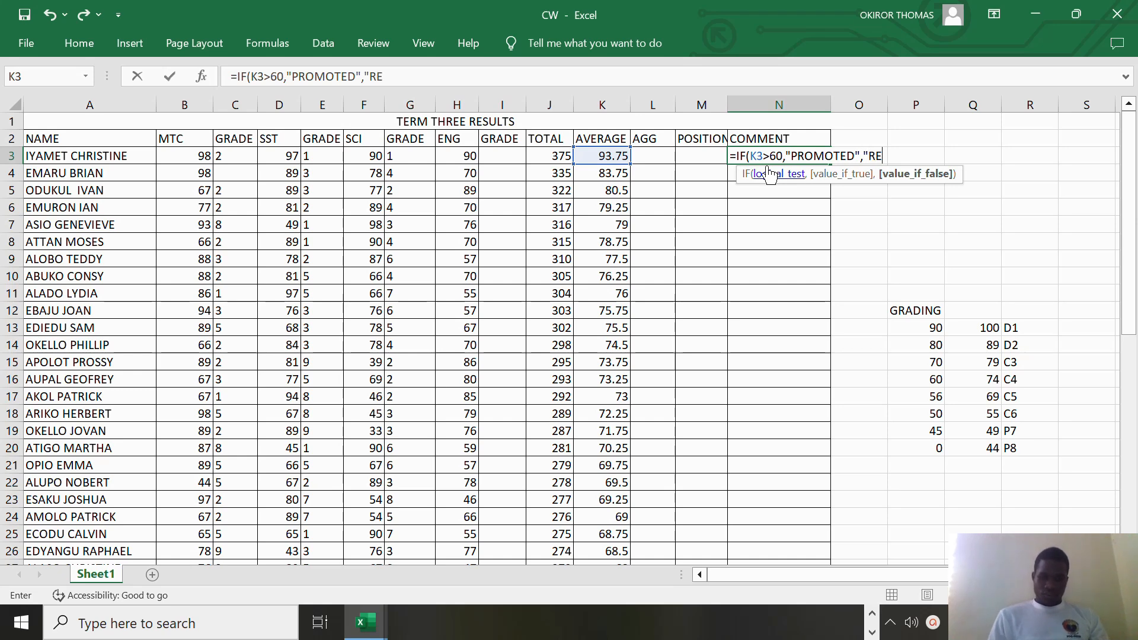
{"action": "type", "text": "P"}
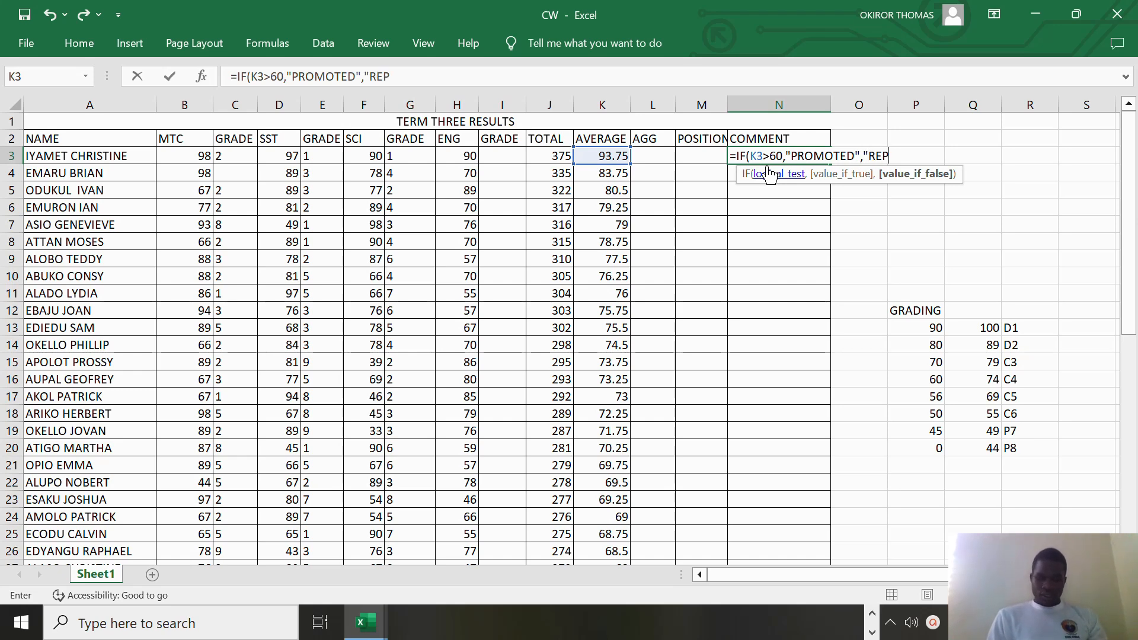
{"action": "type", "text": "EAT"}
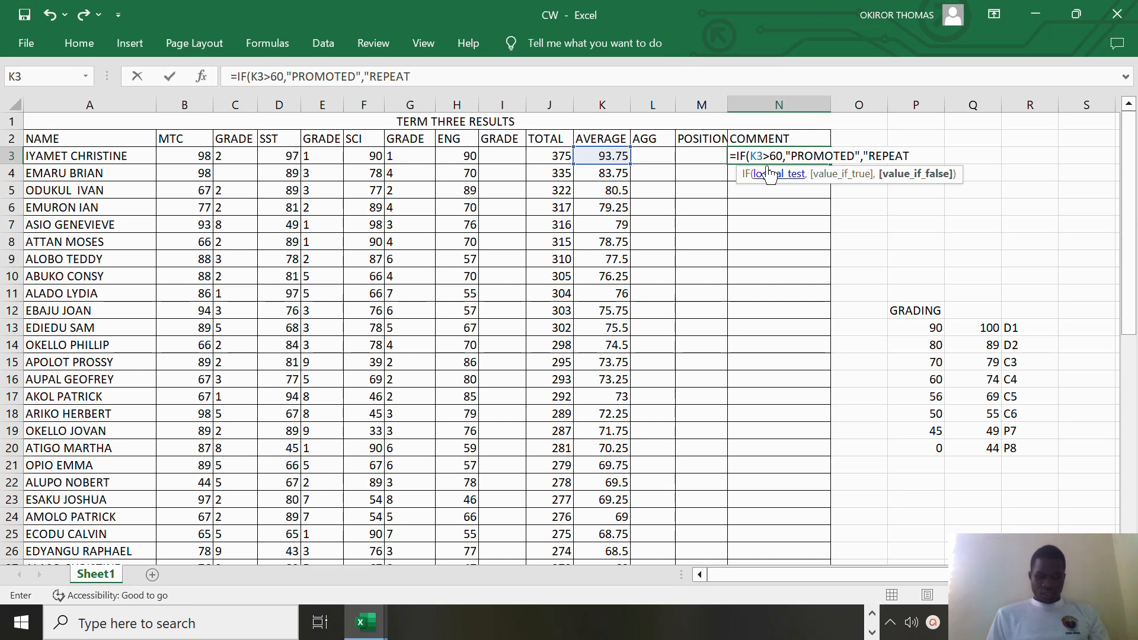
{"action": "type", "text": "\""}
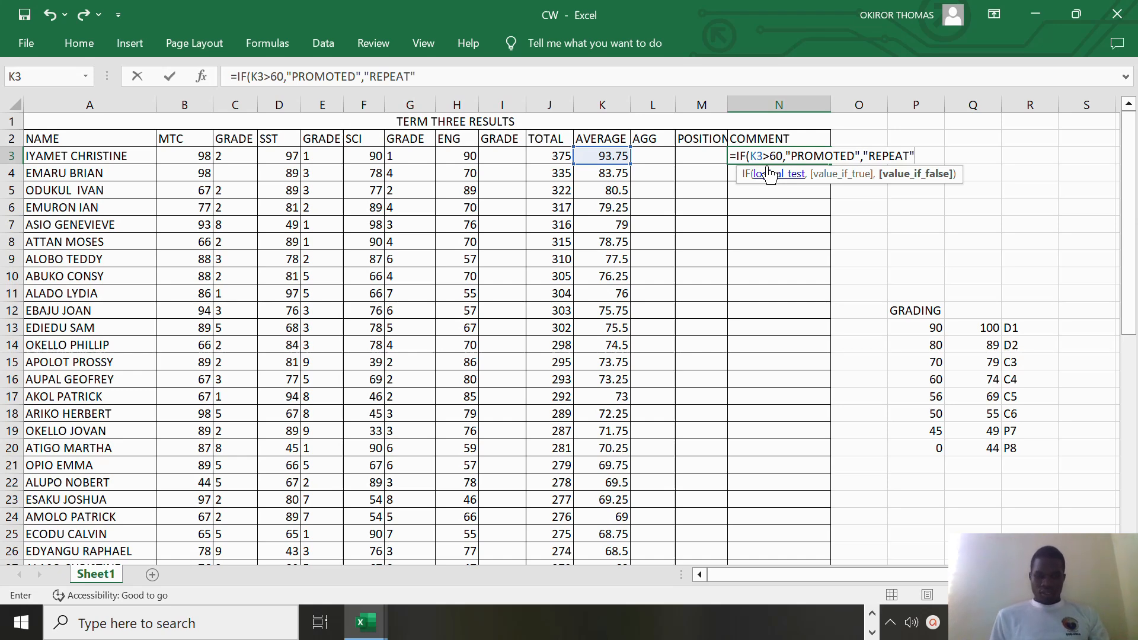
{"action": "type", "text": ")"}
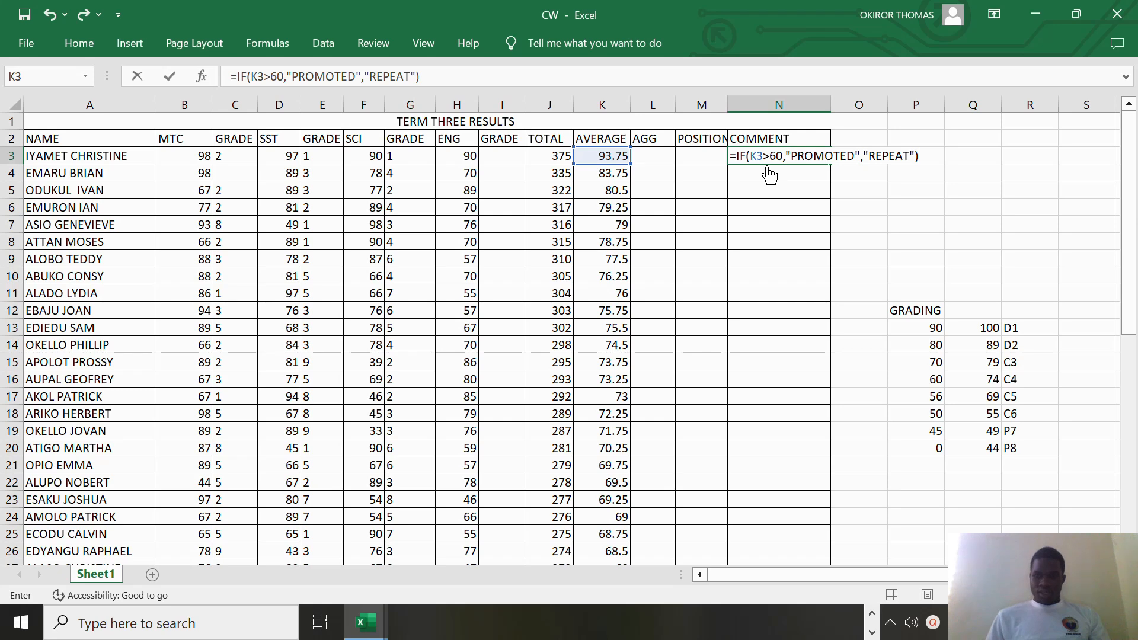
{"action": "key", "text": "Return"}
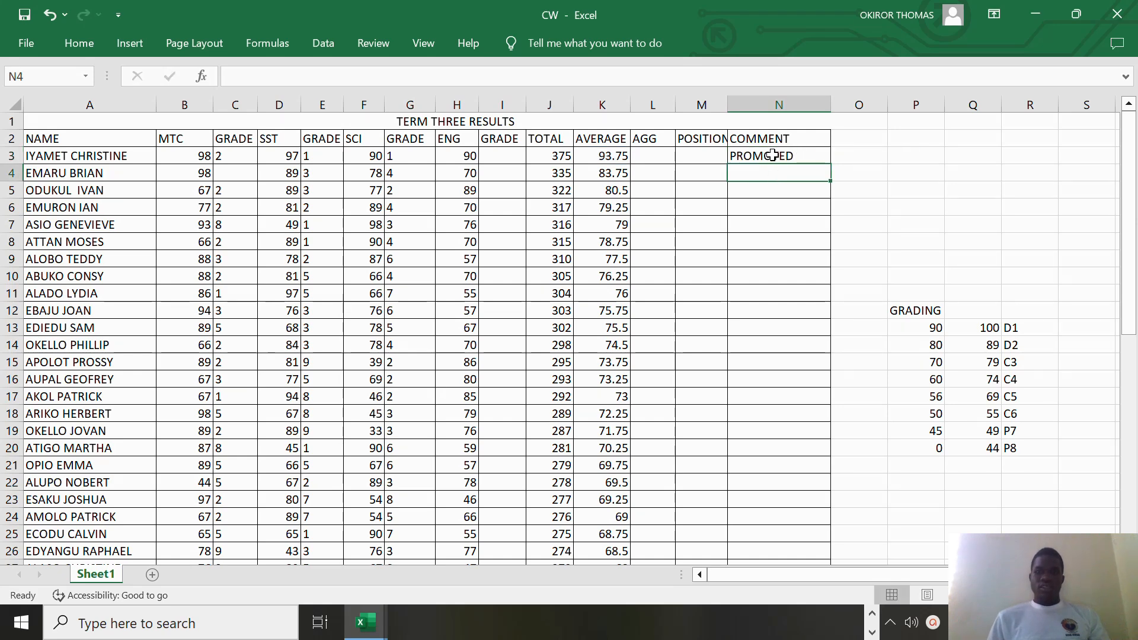
- Fill the N3 comment formula down the COMMENT column through row 51
{"action": "left_click", "coordinate": [802, 152]}
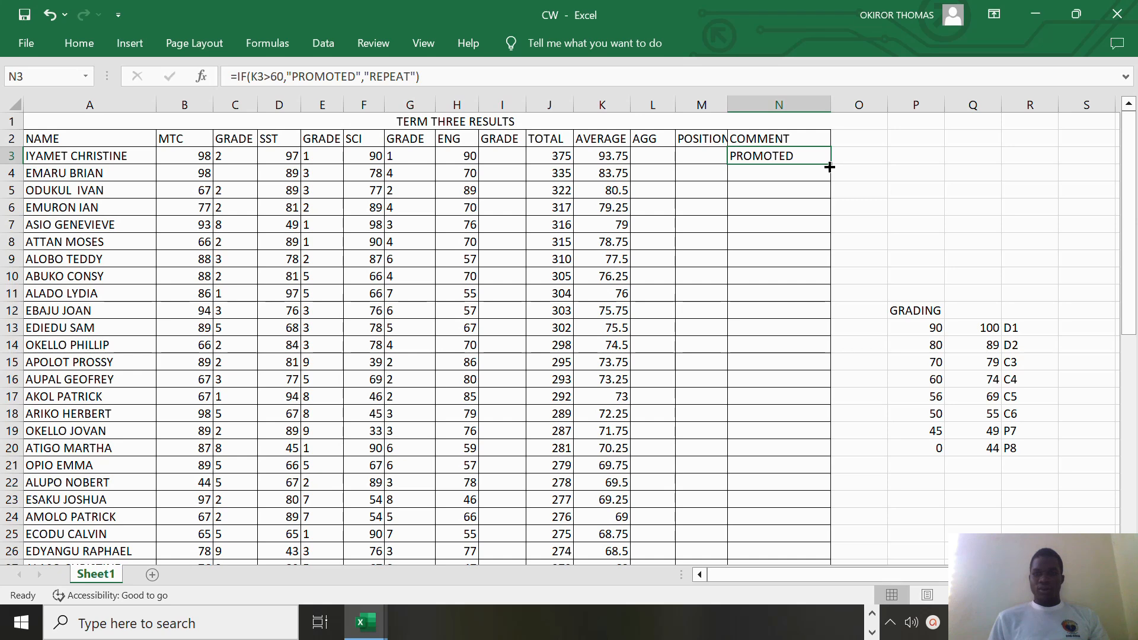
{"action": "left_click_drag", "start_coordinate": [829, 167], "coordinate": [830, 521]}
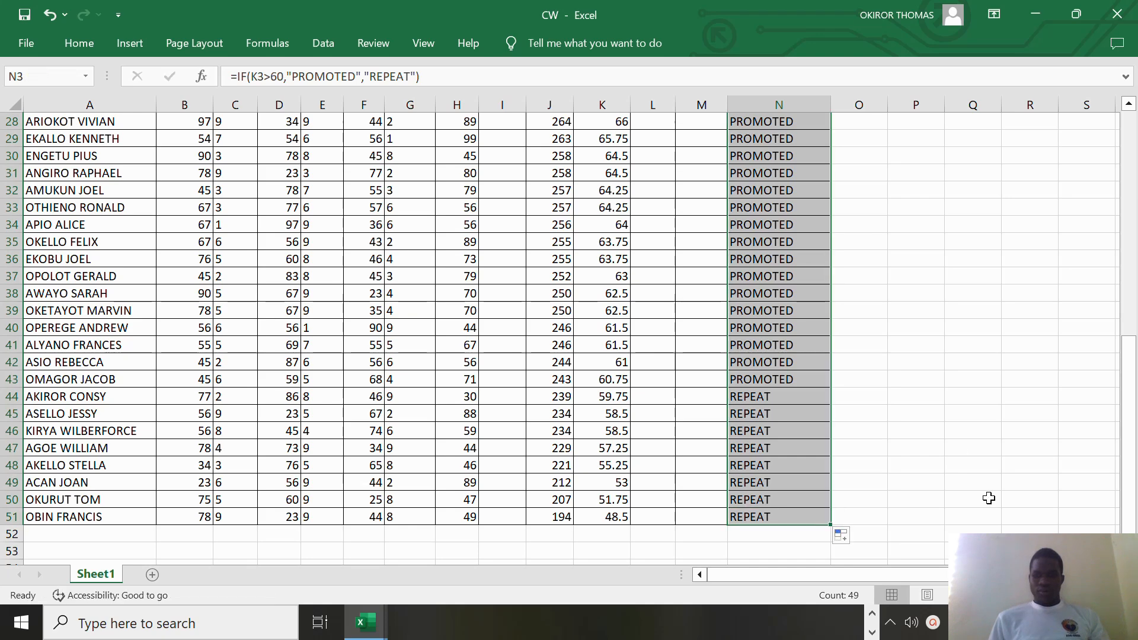
{"action": "left_click_drag", "start_coordinate": [1127, 455], "coordinate": [1124, 215]}
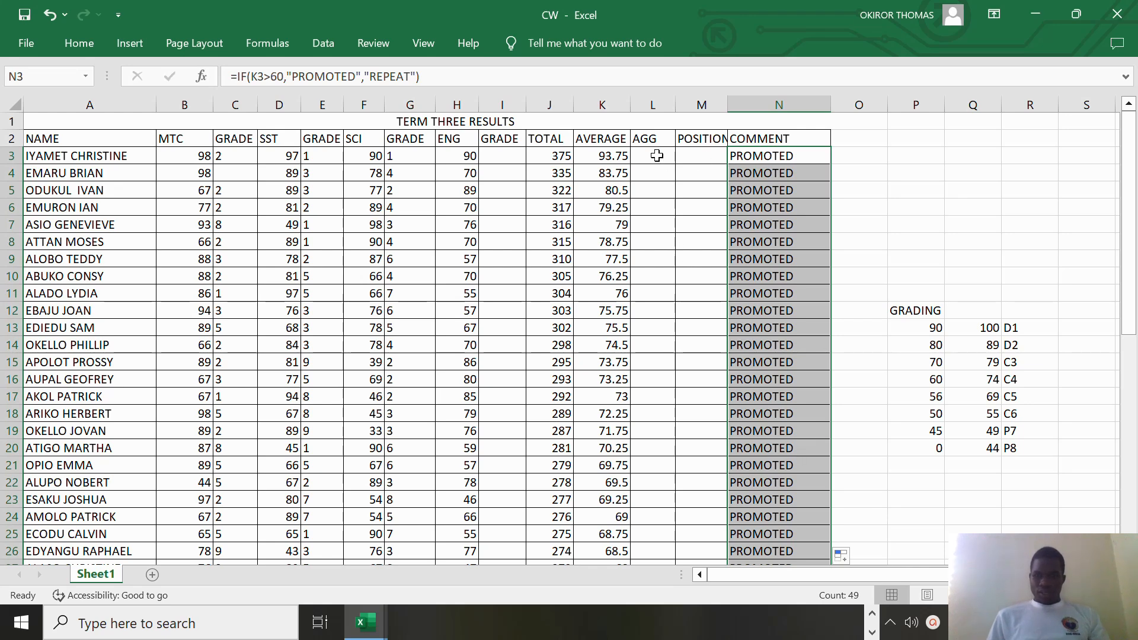
- Insert the RANK function in M3, the first pupil's POSITION cell, with K3 as its Number argument
{"action": "left_click", "coordinate": [697, 153]}
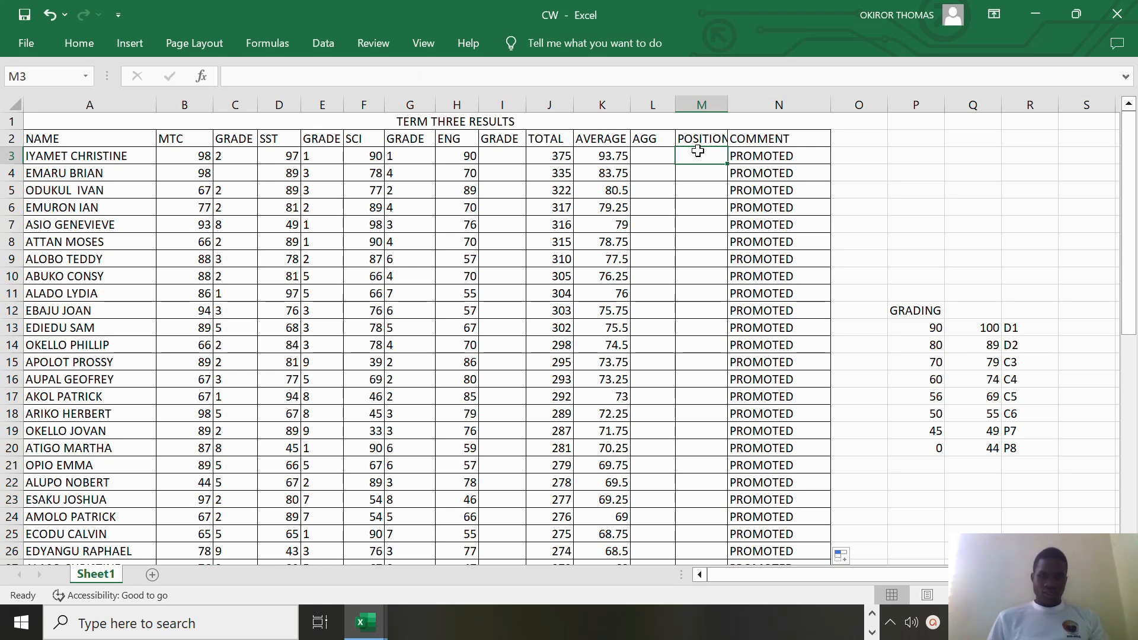
{"action": "left_click", "coordinate": [200, 79]}
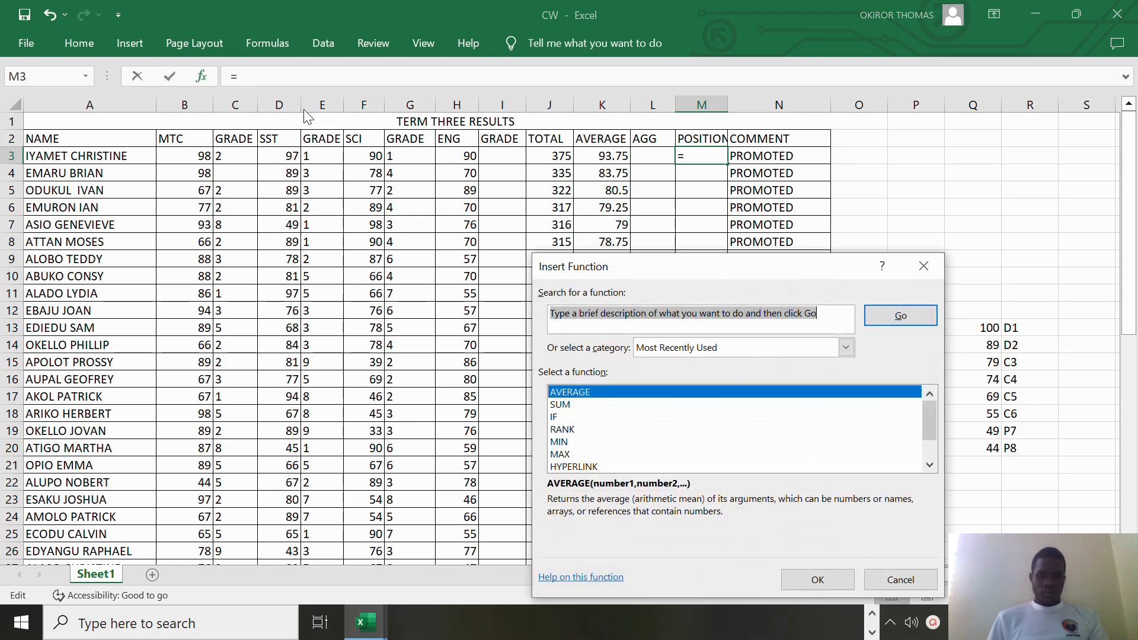
{"action": "left_click", "coordinate": [576, 430]}
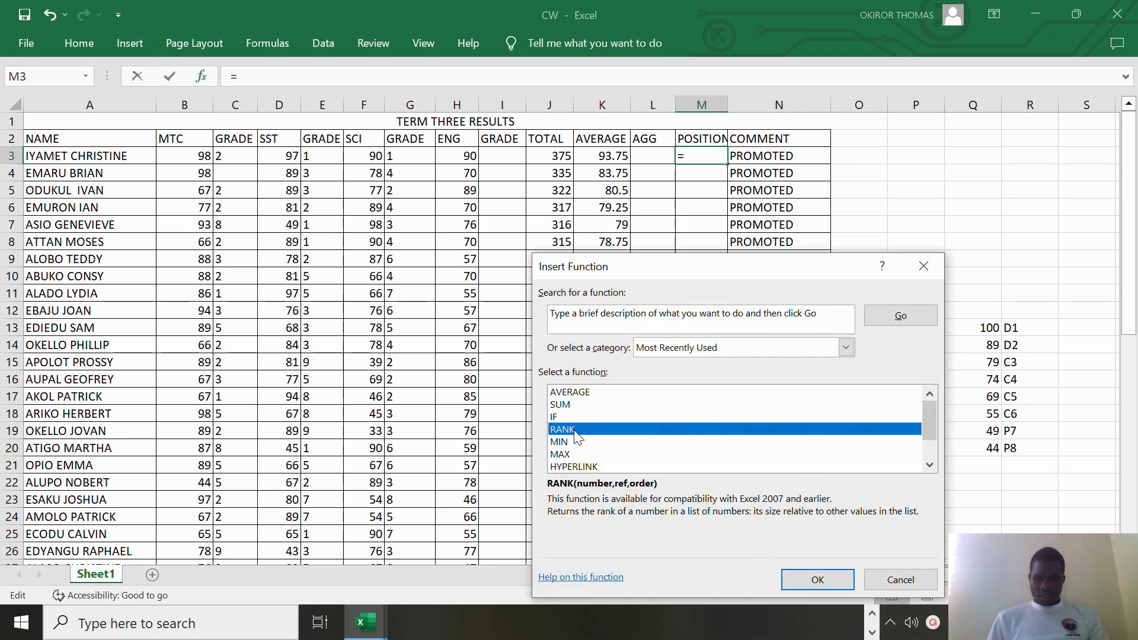
{"action": "left_click", "coordinate": [815, 580]}
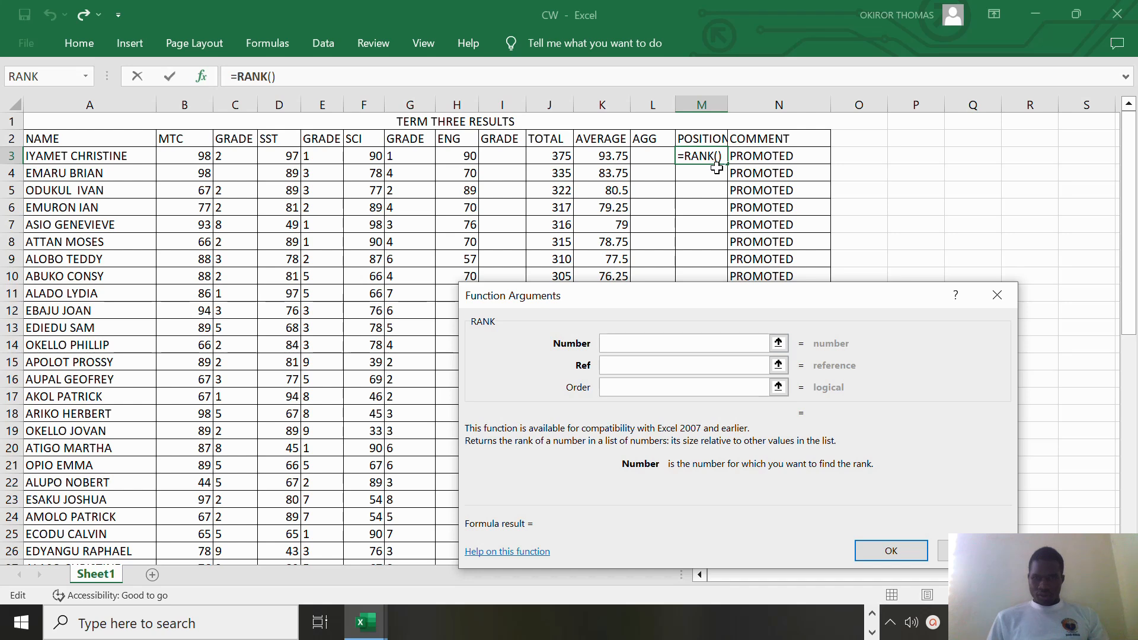
{"action": "left_click", "coordinate": [605, 156]}
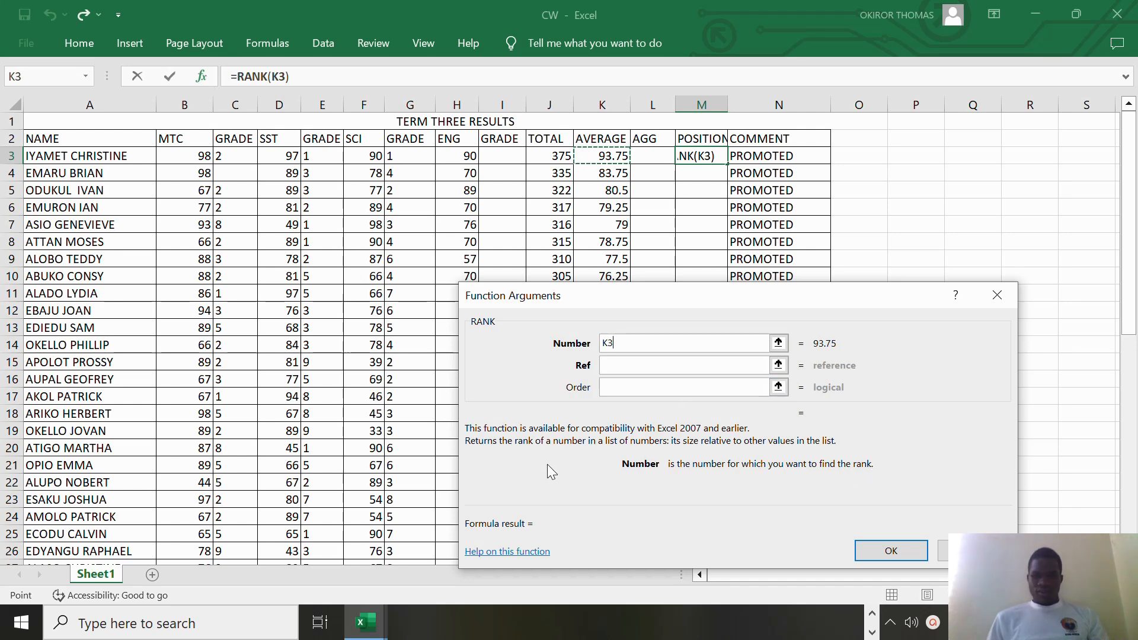
- Set the RANK function's Ref to the averages K3:K51 and its Order to 0
{"action": "left_click", "coordinate": [617, 367]}
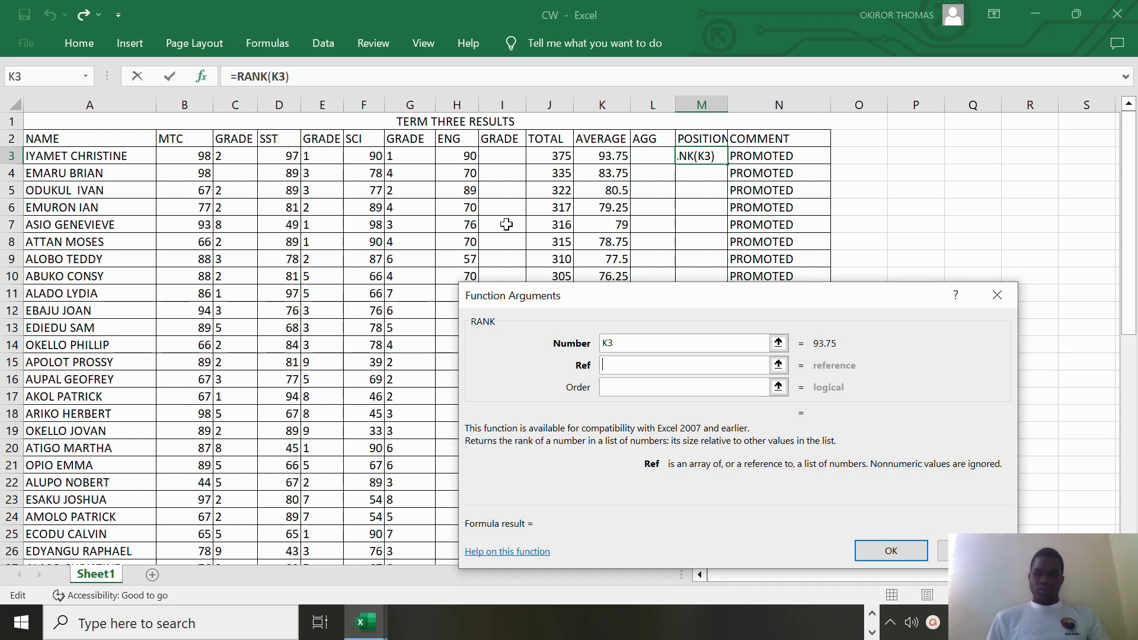
{"action": "left_click", "coordinate": [602, 150]}
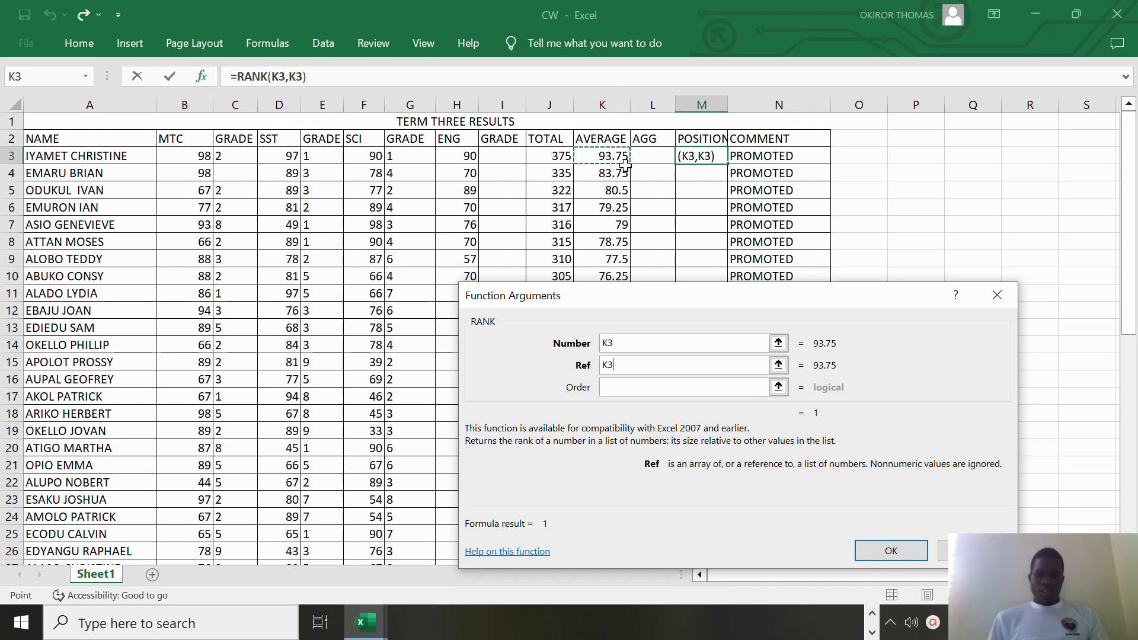
{"action": "left_click_drag", "start_coordinate": [626, 161], "coordinate": [615, 517]}
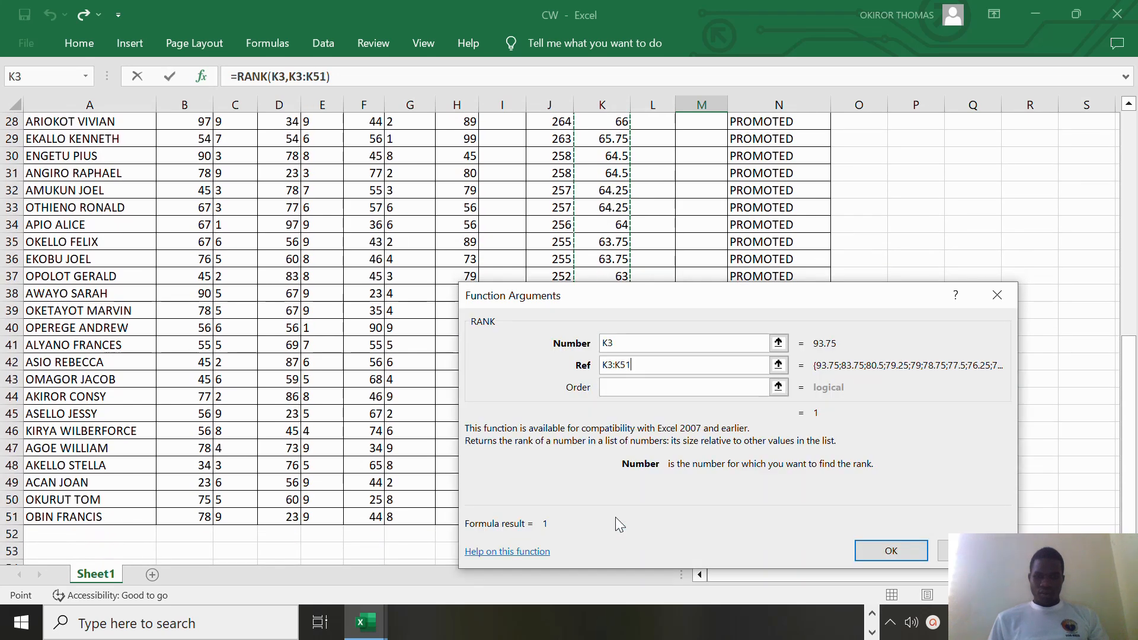
{"action": "left_click", "coordinate": [618, 389]}
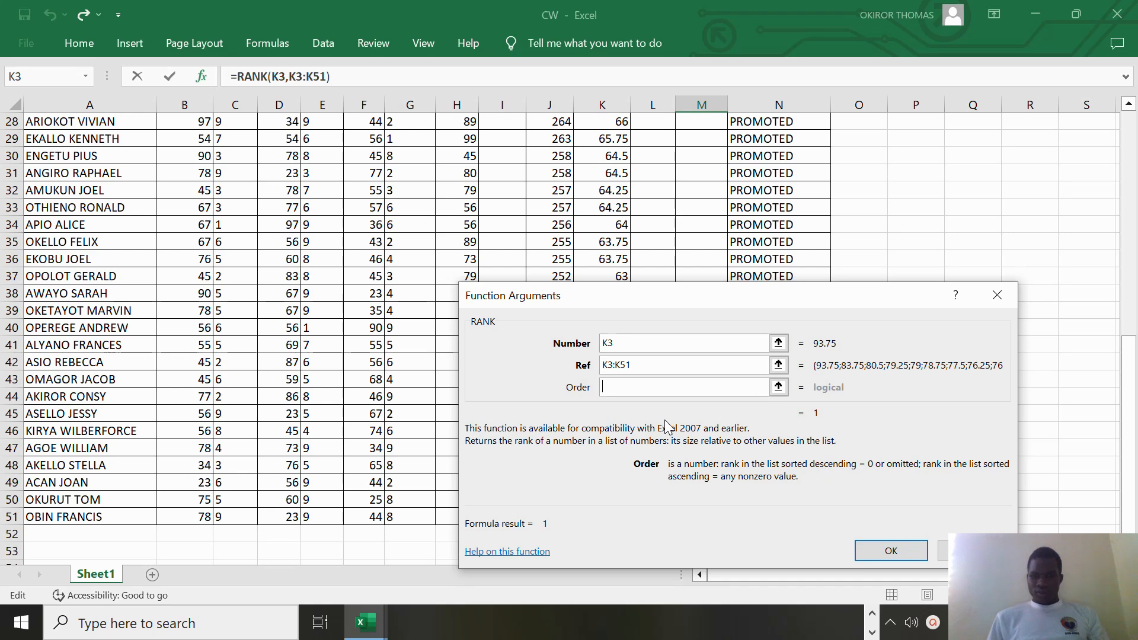
{"action": "type", "text": "0"}
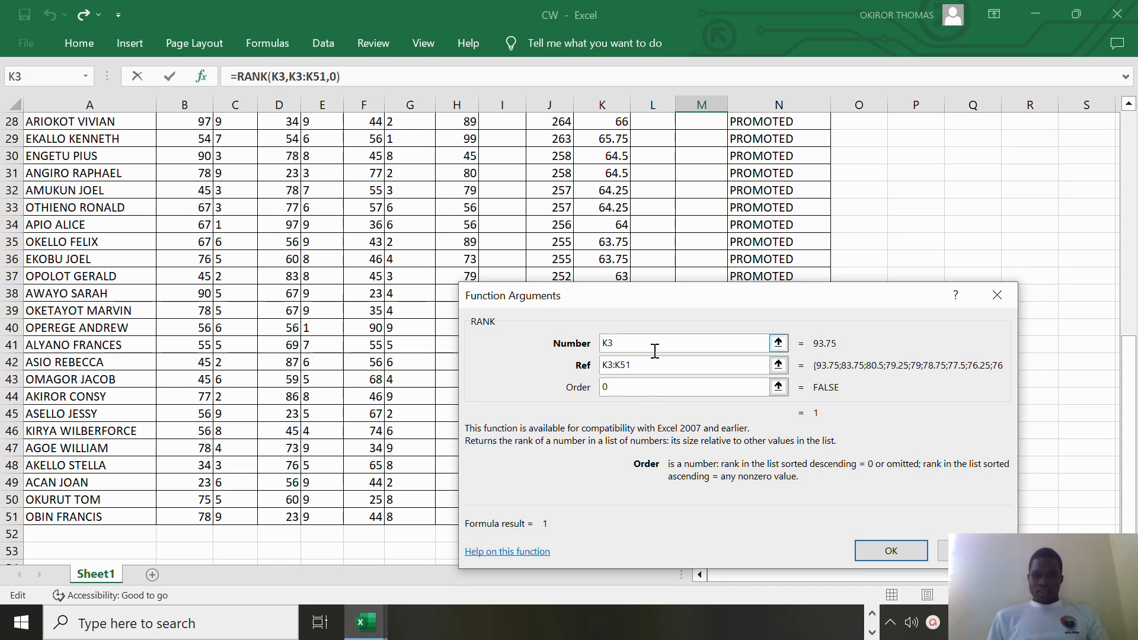
- Make the RANK function's Ref absolute as $K$3:$K$51 and enter the formula in M3
{"action": "left_click", "coordinate": [636, 367]}
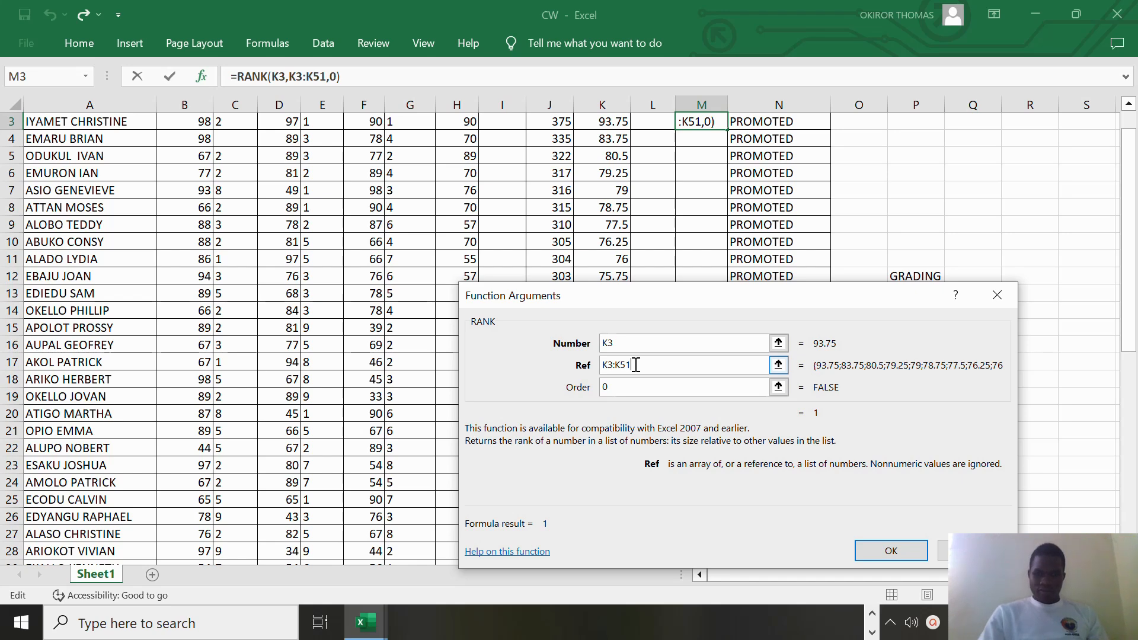
{"action": "key", "text": "F4"}
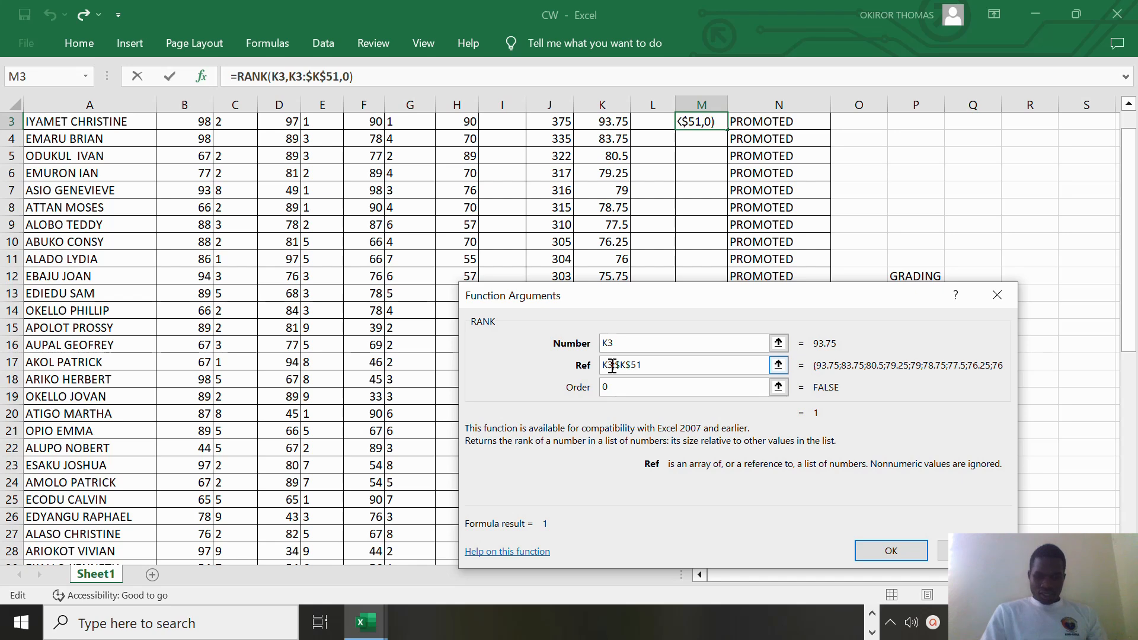
{"action": "key", "text": "F4"}
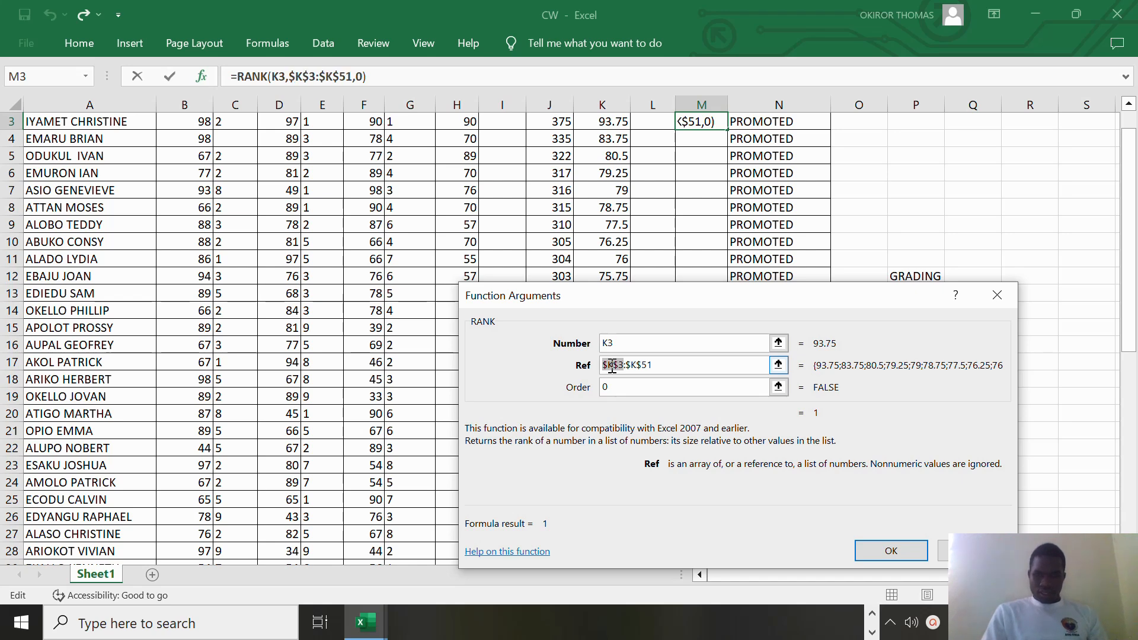
{"action": "left_click", "coordinate": [682, 370]}
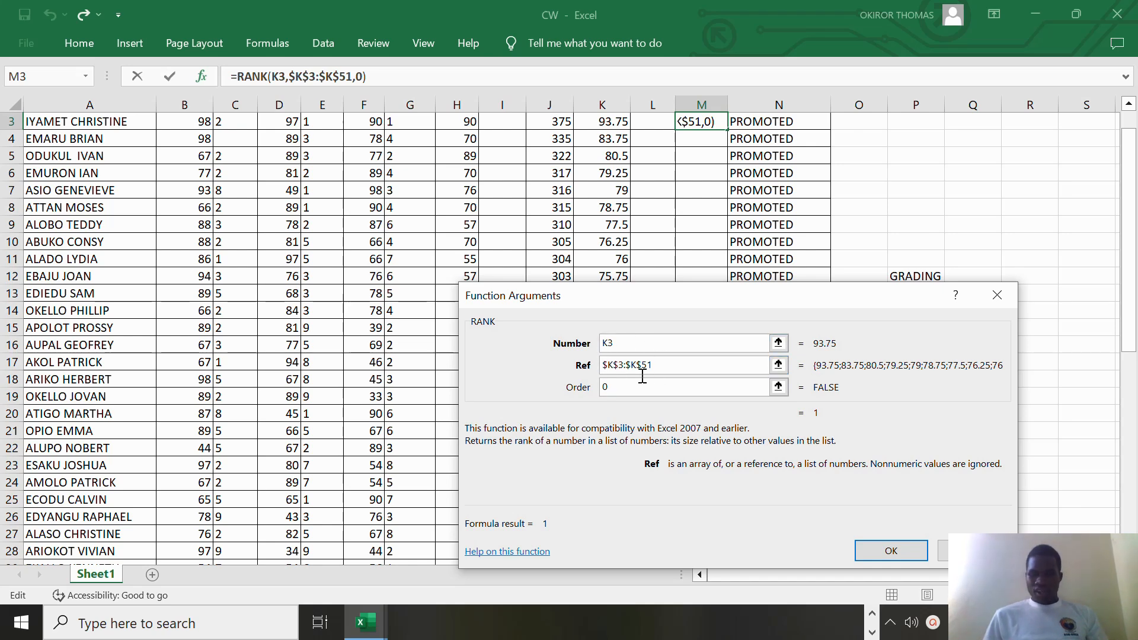
{"action": "left_click", "coordinate": [887, 557]}
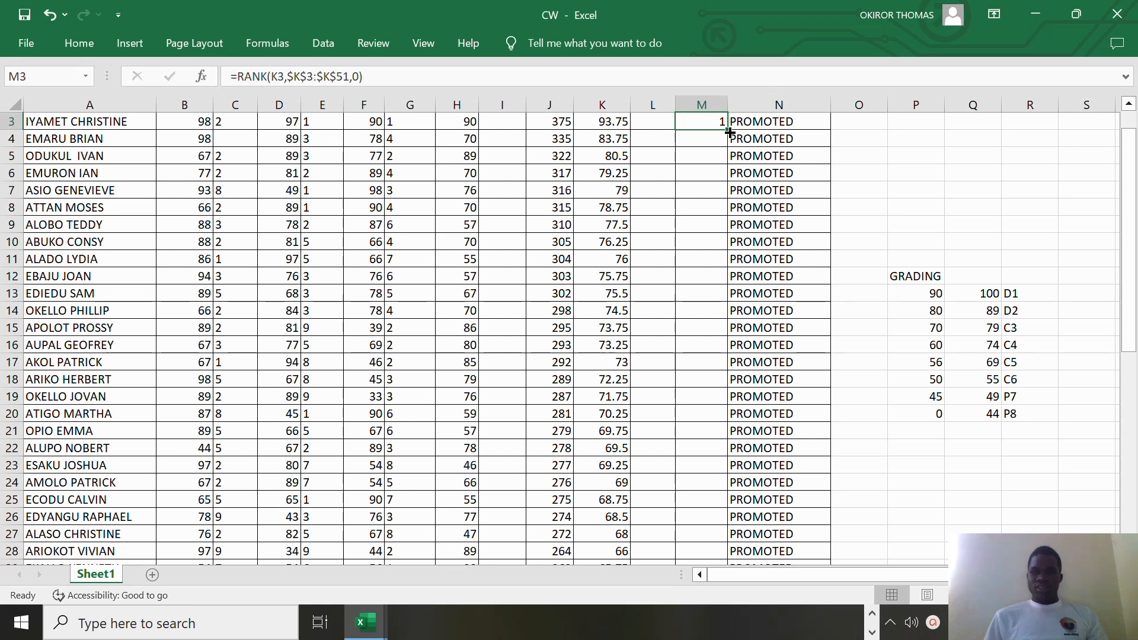
- Fill the M3 RANK formula down the POSITION column through row 51
{"action": "scroll", "coordinate": [850, 218], "scroll_direction": "down", "scroll_amount": 1}
{"action": "scroll", "coordinate": [850, 218], "scroll_direction": "up", "scroll_amount": 2}
{"action": "left_click", "coordinate": [850, 219]}
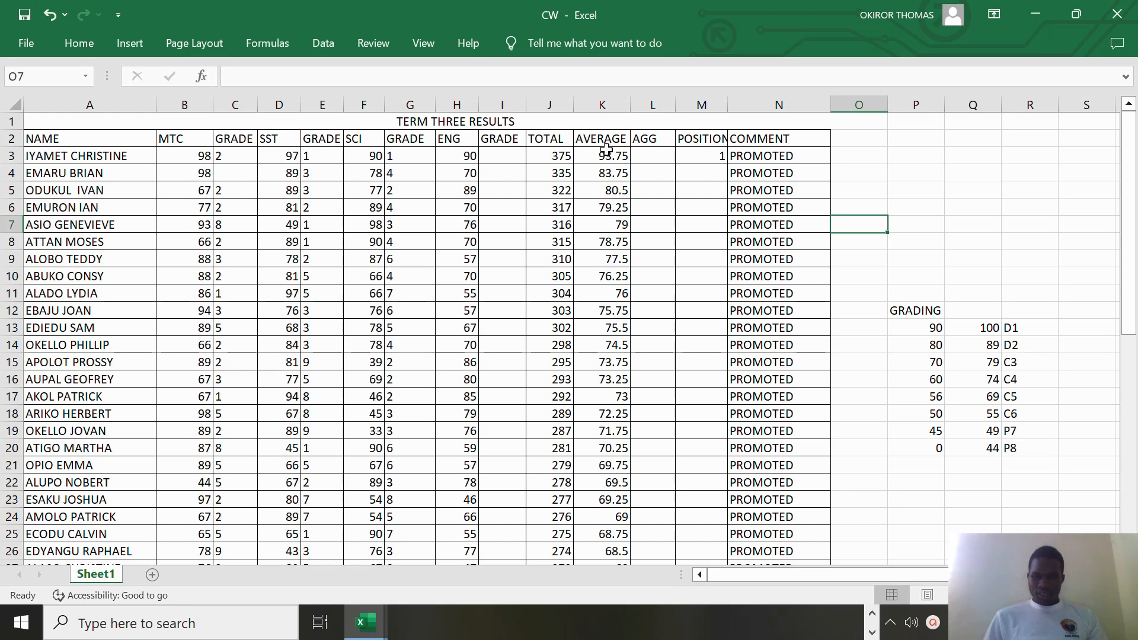
{"action": "left_click", "coordinate": [721, 156]}
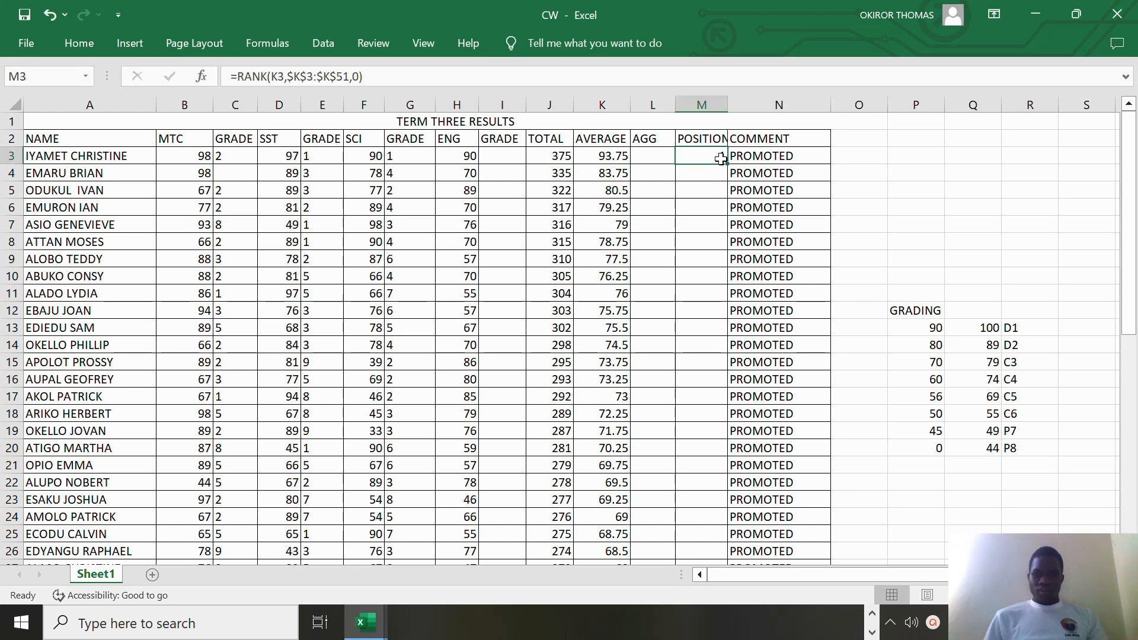
{"action": "left_click_drag", "start_coordinate": [728, 162], "coordinate": [723, 503]}
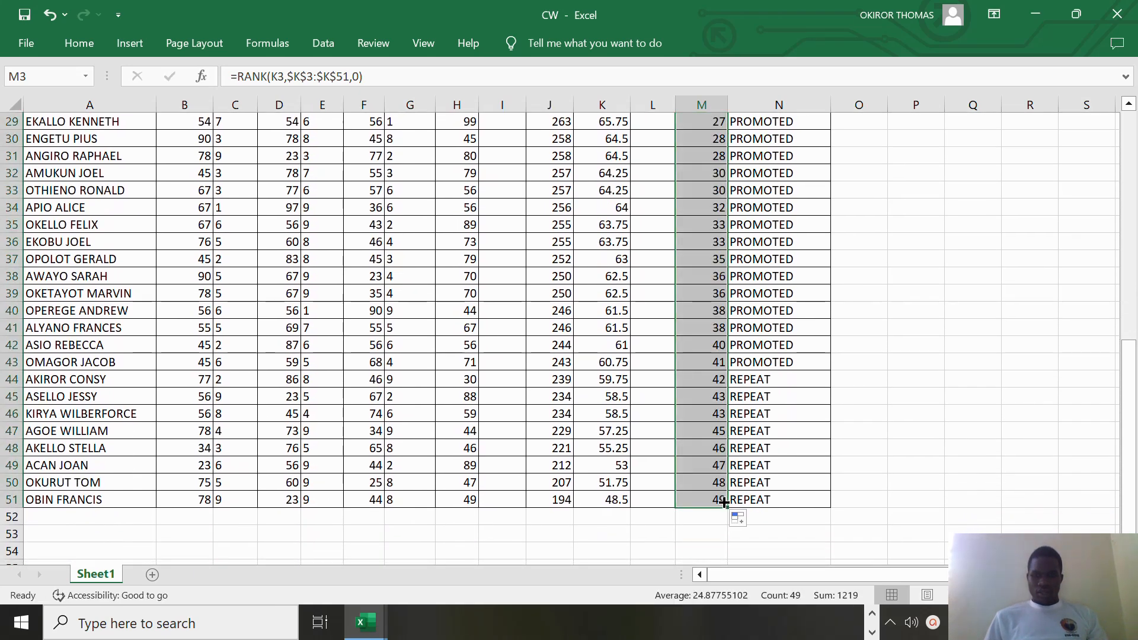
- Review the POSITION and COMMENT columns from the first pupil down to row 51
{"action": "key", "text": "ctrl+Home"}
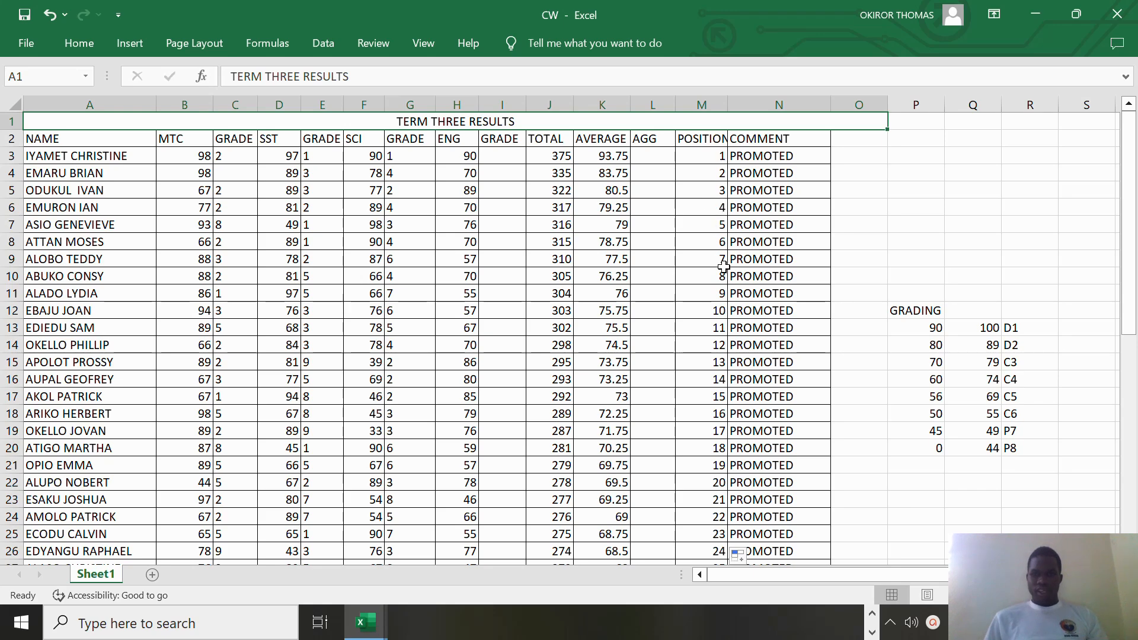
{"action": "scroll", "coordinate": [723, 267], "scroll_direction": "down", "scroll_amount": 8}
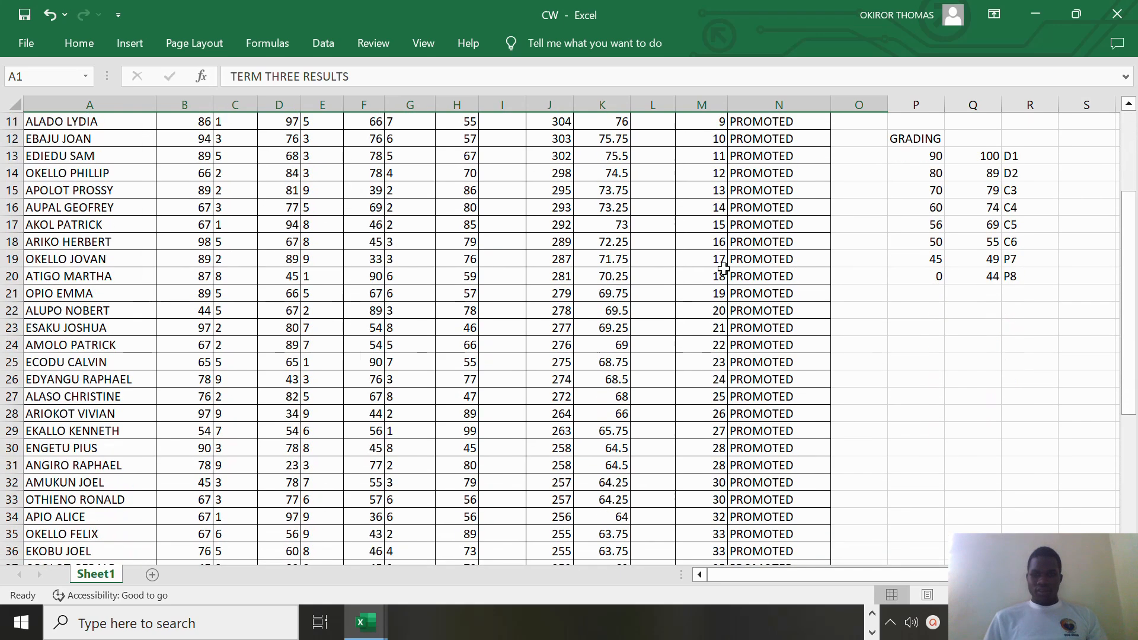
{"action": "scroll", "coordinate": [724, 268], "scroll_direction": "down", "scroll_amount": 3}
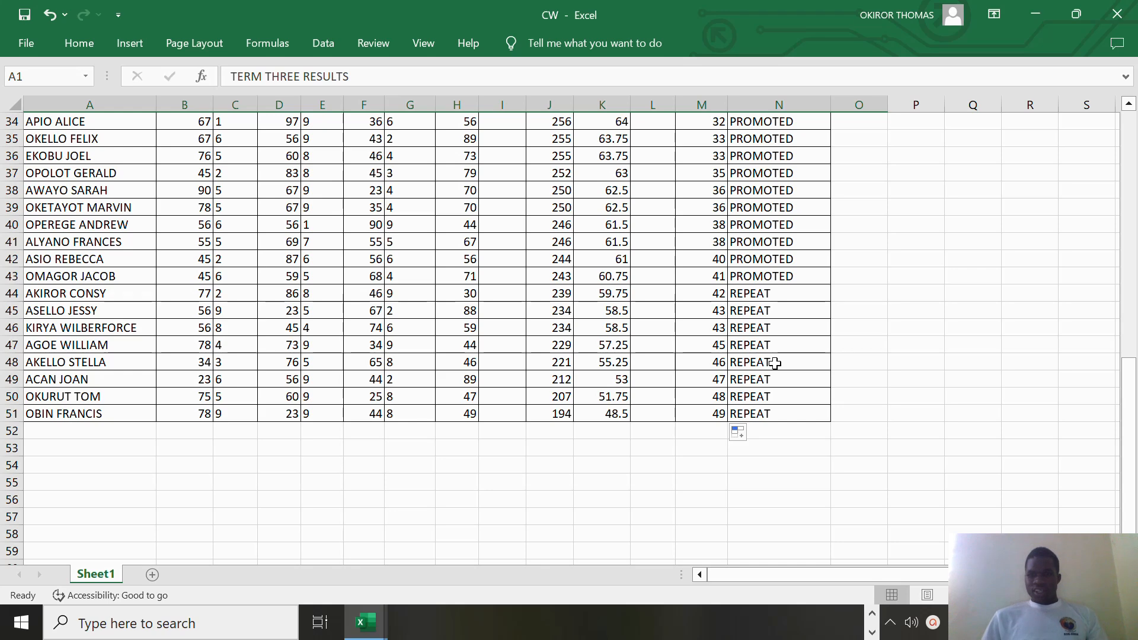
{"action": "left_click_drag", "start_coordinate": [775, 363], "coordinate": [856, 207]}
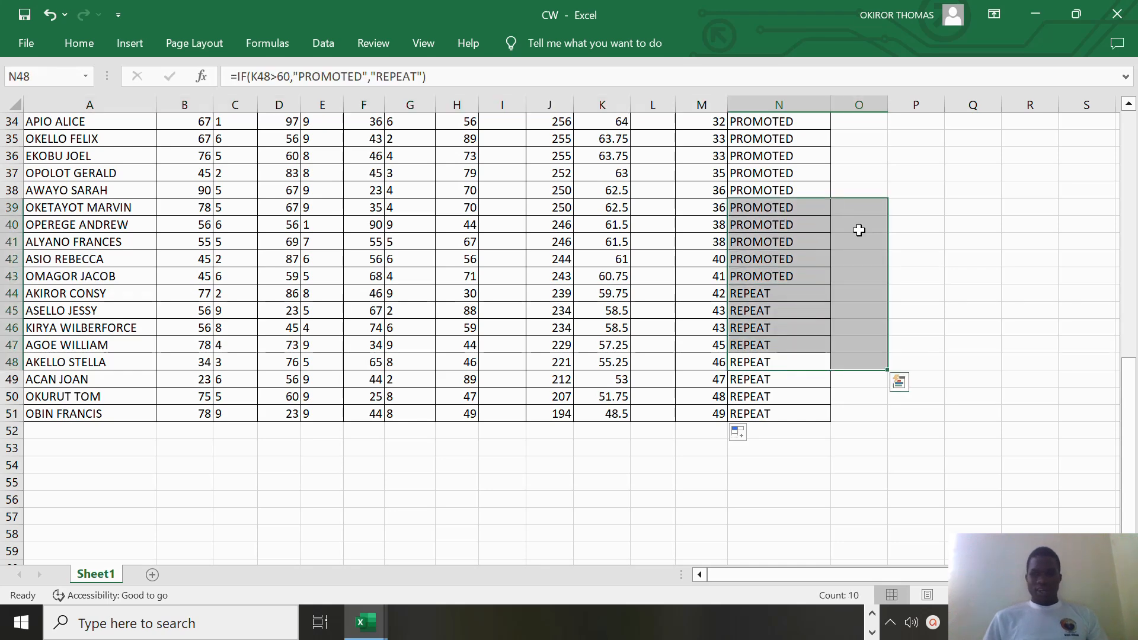
{"action": "left_click", "coordinate": [952, 322]}
{"action": "scroll", "coordinate": [953, 320], "scroll_direction": "down", "scroll_amount": 3}
{"action": "scroll", "coordinate": [954, 322], "scroll_direction": "up", "scroll_amount": 6}
{"action": "scroll", "coordinate": [954, 322], "scroll_direction": "up", "scroll_amount": 8}
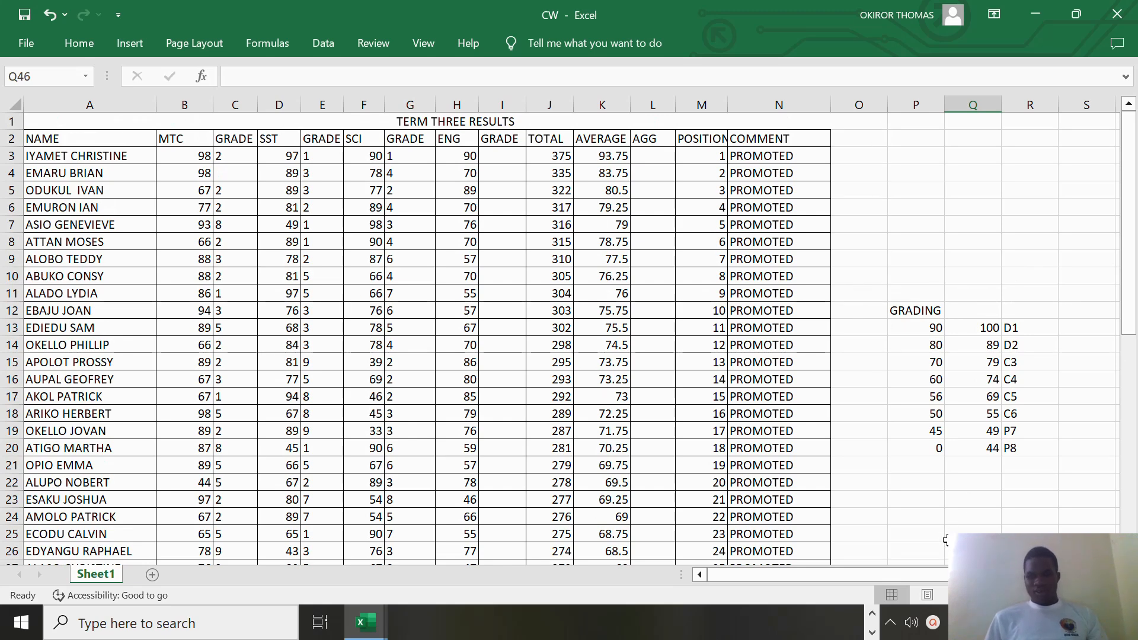
{"action": "left_click", "coordinate": [933, 623]}
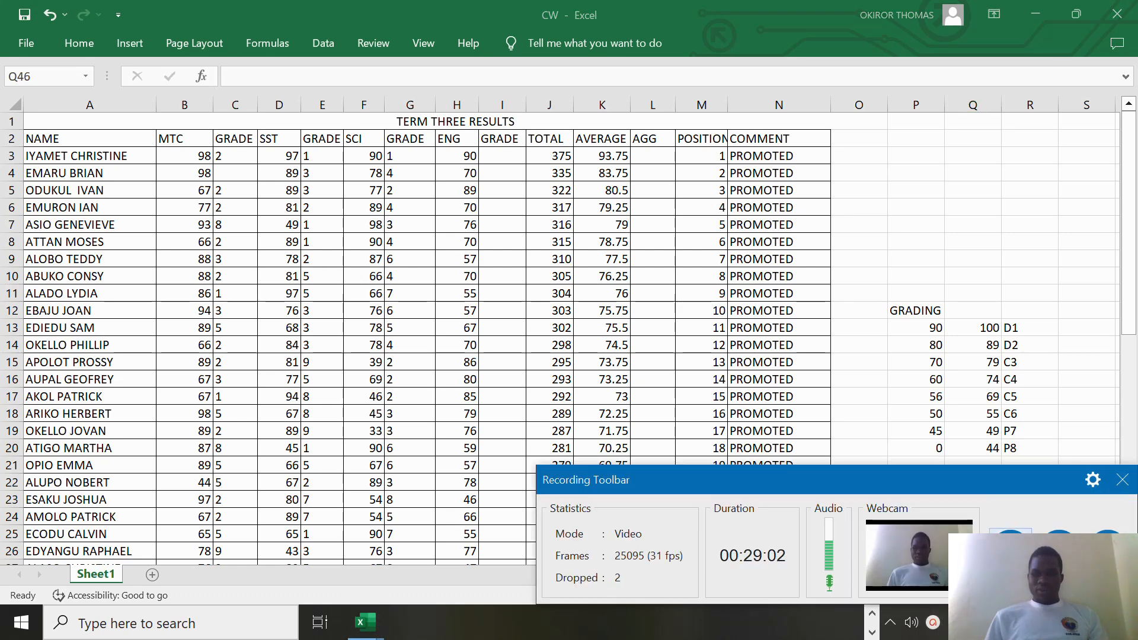